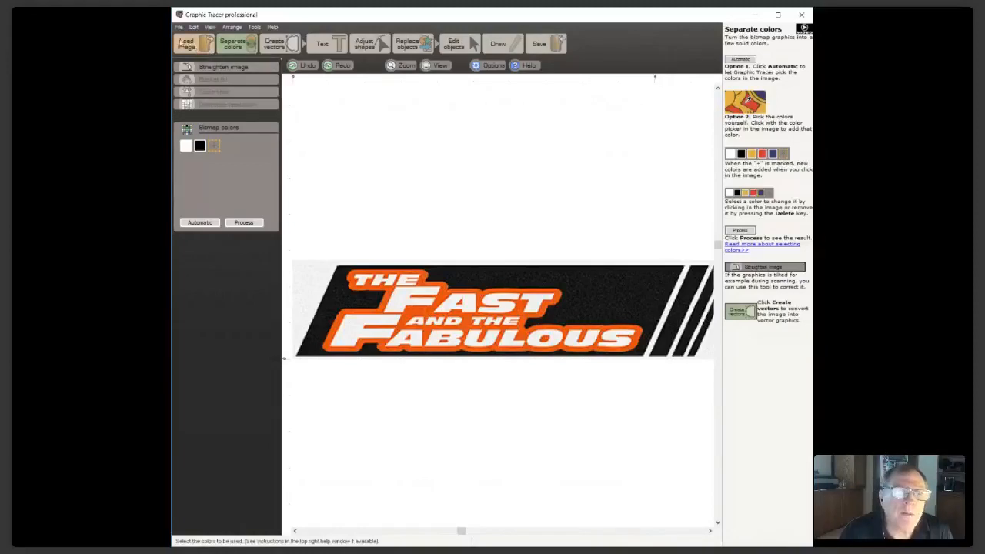
Add the orange of the lettering outline to the bitmap colors used for color separation
{"action": "left_click", "coordinate": [183, 43]}
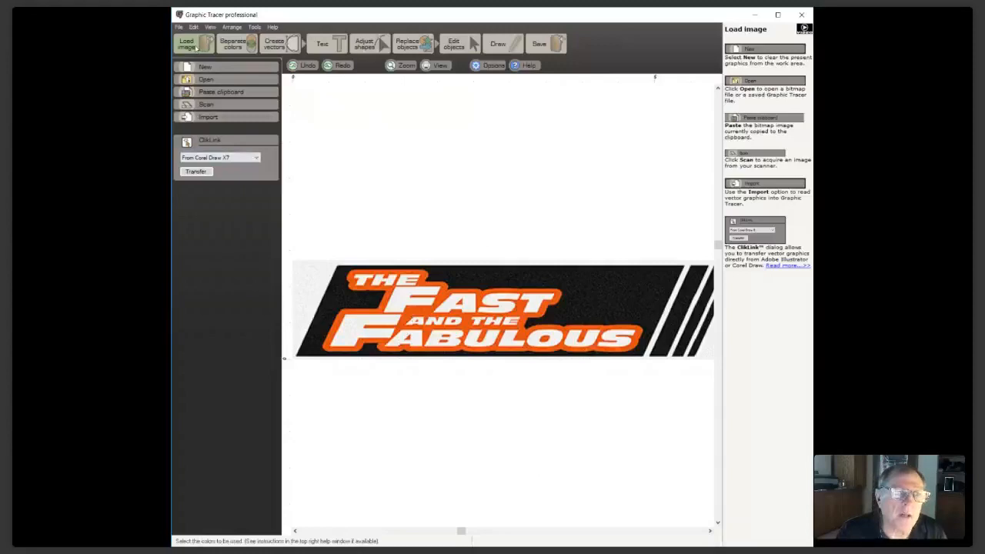
{"action": "left_click", "coordinate": [235, 44]}
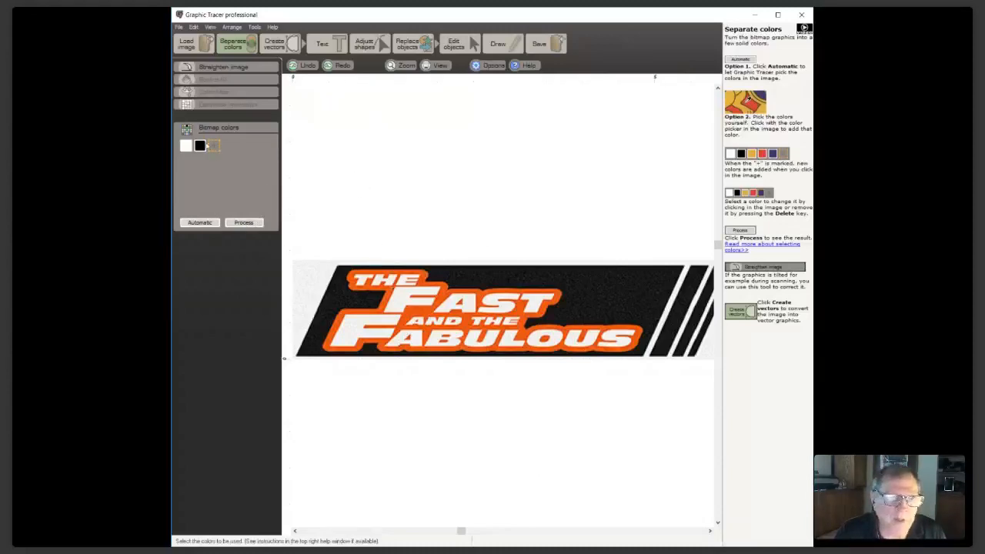
{"action": "left_click", "coordinate": [369, 309]}
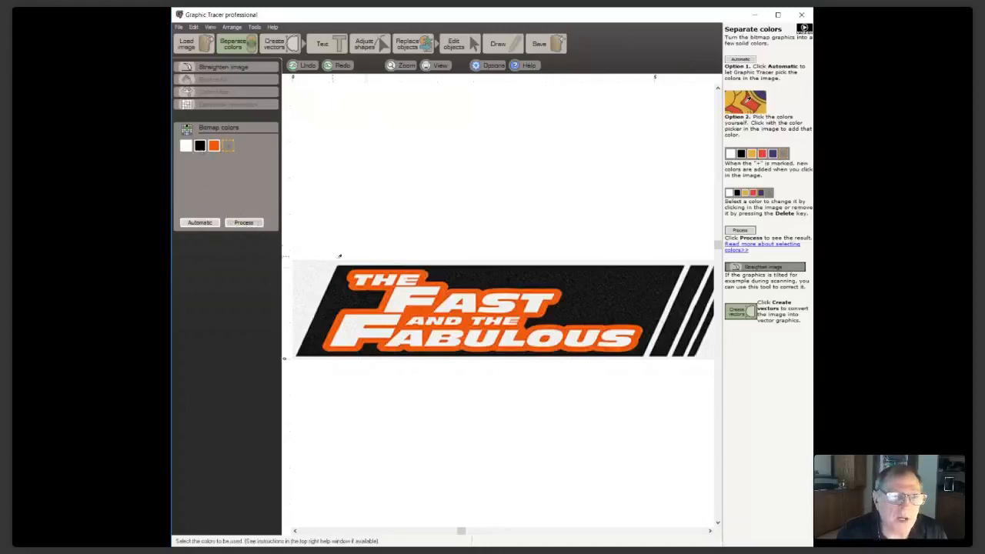
Process the logo image into solid white, black and orange areas
{"action": "scroll", "coordinate": [419, 277], "scroll_direction": "up", "scroll_amount": 5}
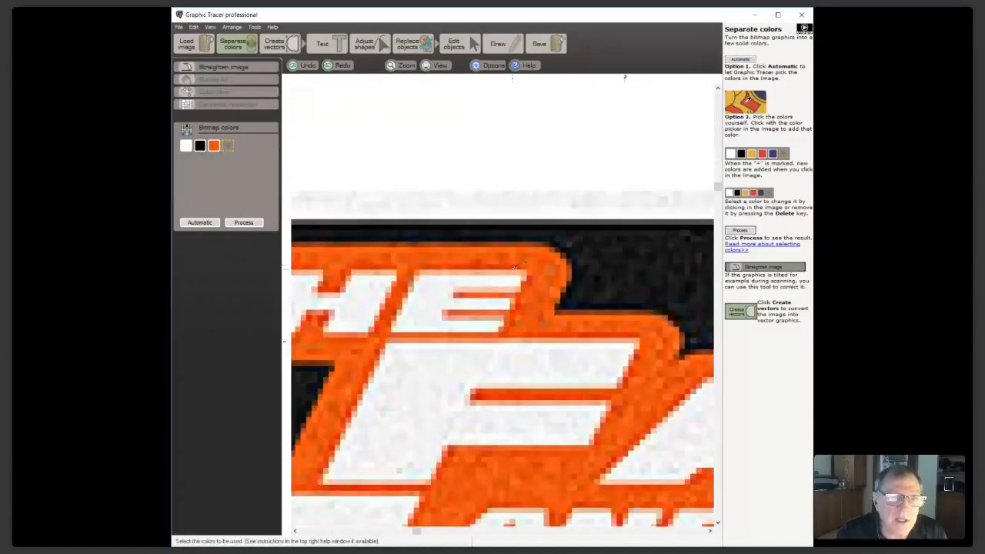
{"action": "scroll", "coordinate": [504, 302], "scroll_direction": "up", "scroll_amount": 3}
{"action": "scroll", "coordinate": [504, 302], "scroll_direction": "up", "scroll_amount": 1}
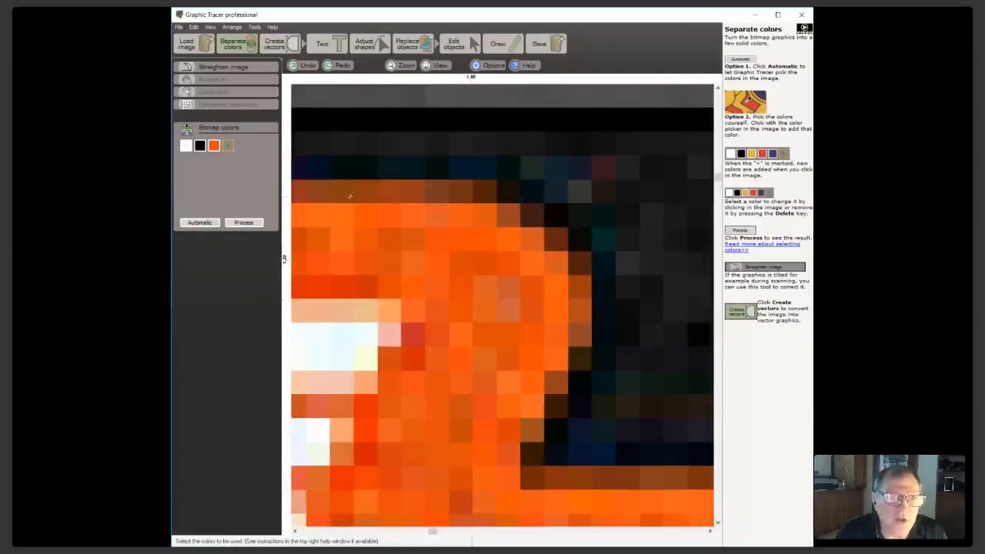
{"action": "scroll", "coordinate": [504, 303], "scroll_direction": "down", "scroll_amount": 3}
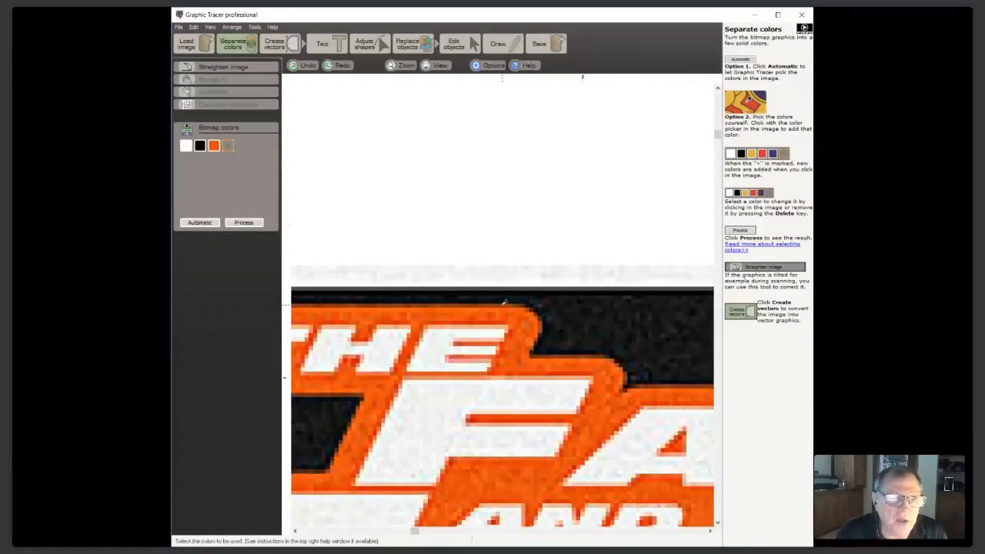
{"action": "scroll", "coordinate": [504, 301], "scroll_direction": "down", "scroll_amount": 1}
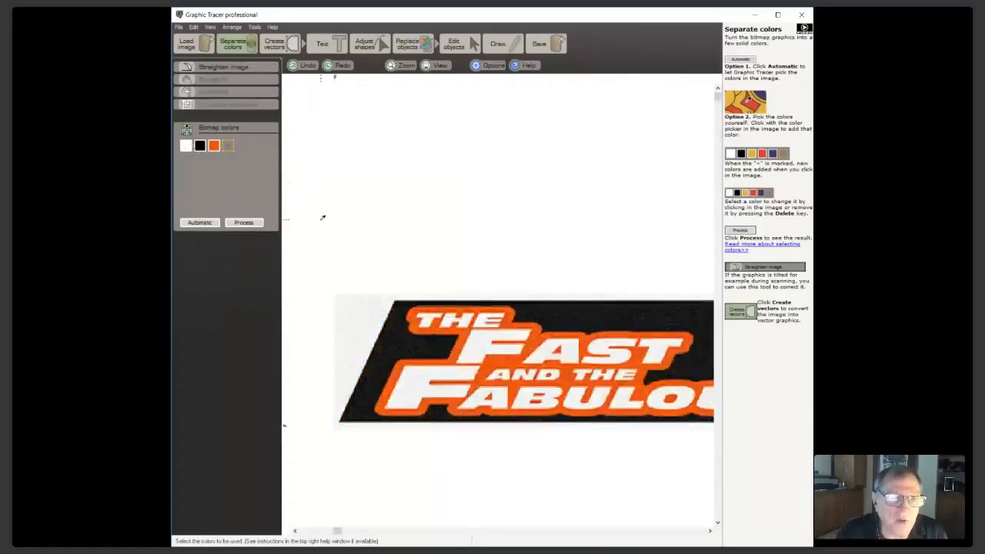
{"action": "left_click", "coordinate": [244, 223]}
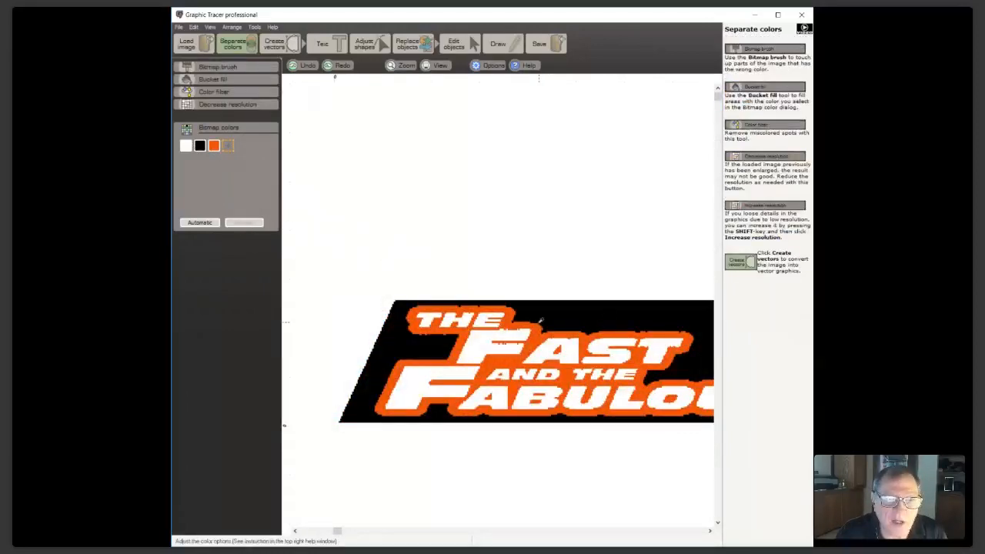
Examine the pixelated edges of the lettering and stripes in the color-separated logo at different magnifications
{"action": "scroll", "coordinate": [530, 316], "scroll_direction": "up", "scroll_amount": 1}
{"action": "scroll", "coordinate": [504, 302], "scroll_direction": "up", "scroll_amount": 2}
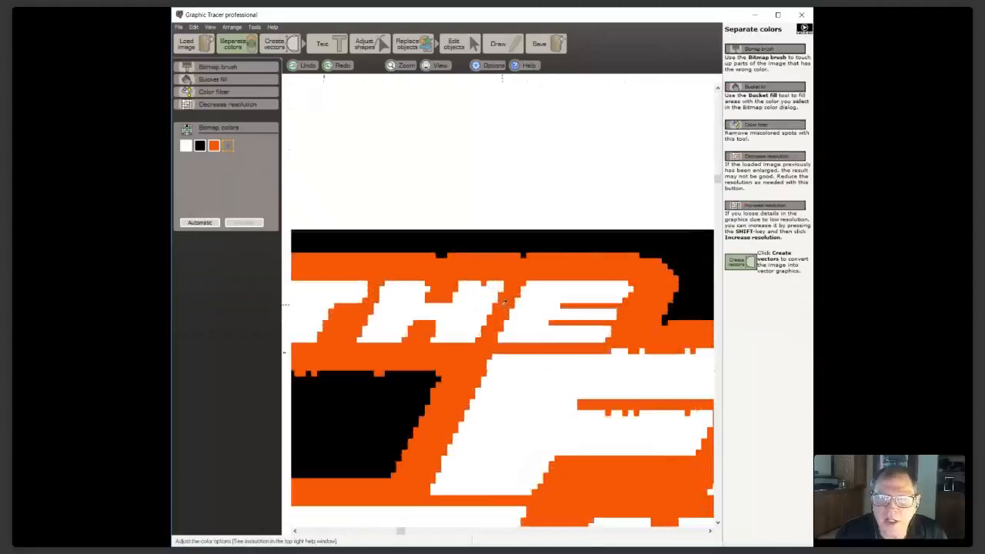
{"action": "scroll", "coordinate": [504, 302], "scroll_direction": "up", "scroll_amount": 3}
{"action": "scroll", "coordinate": [504, 302], "scroll_direction": "down", "scroll_amount": 2}
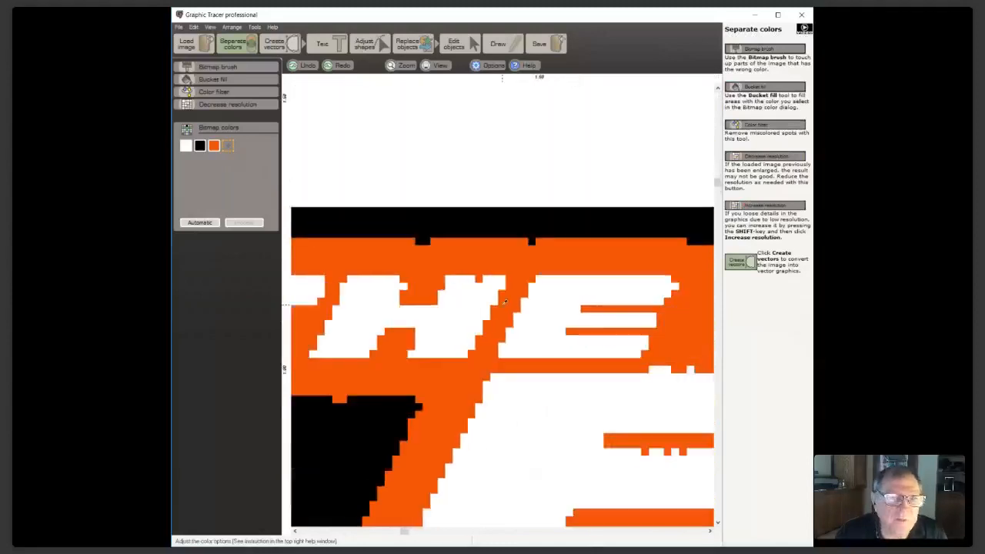
{"action": "scroll", "coordinate": [504, 302], "scroll_direction": "down", "scroll_amount": 3}
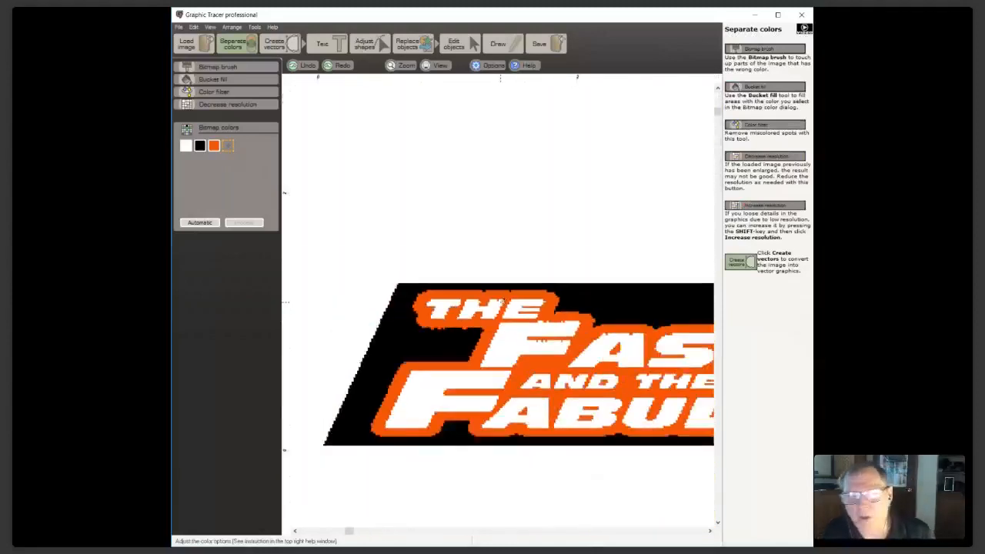
{"action": "left_click", "coordinate": [709, 531]}
{"action": "left_click", "coordinate": [710, 531]}
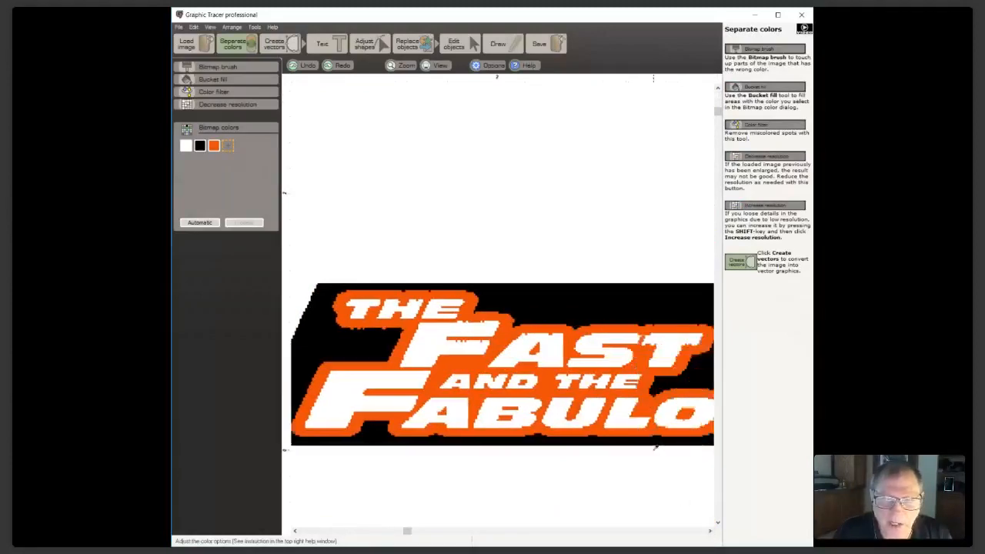
{"action": "scroll", "coordinate": [656, 447], "scroll_direction": "down", "scroll_amount": 1}
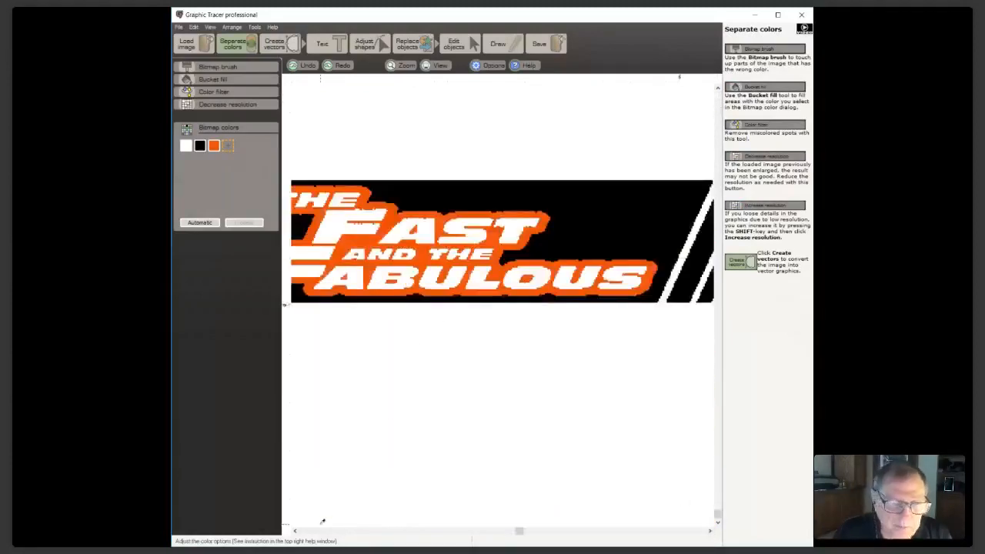
{"action": "left_click", "coordinate": [295, 532]}
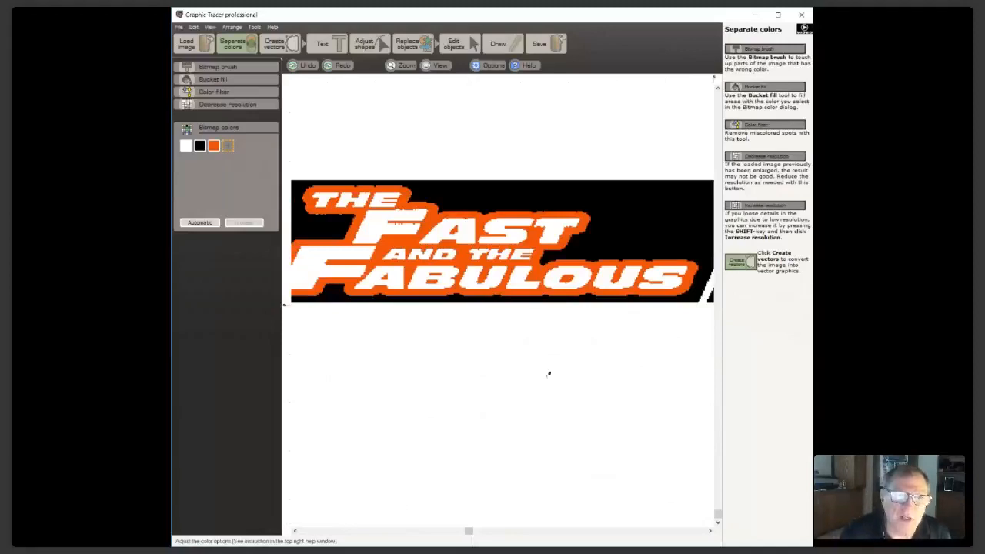
{"action": "scroll", "coordinate": [511, 231], "scroll_direction": "up", "scroll_amount": 5}
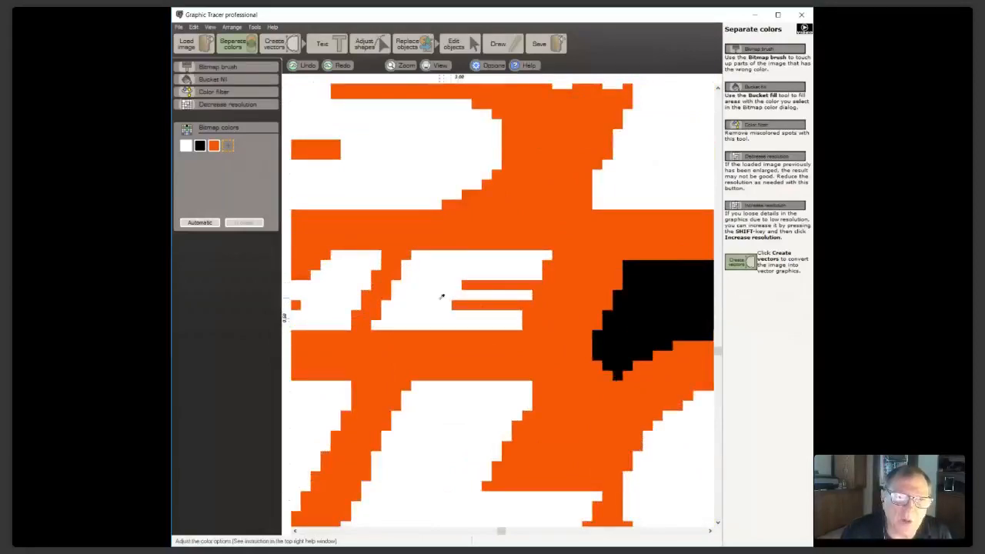
{"action": "scroll", "coordinate": [516, 312], "scroll_direction": "up", "scroll_amount": 3}
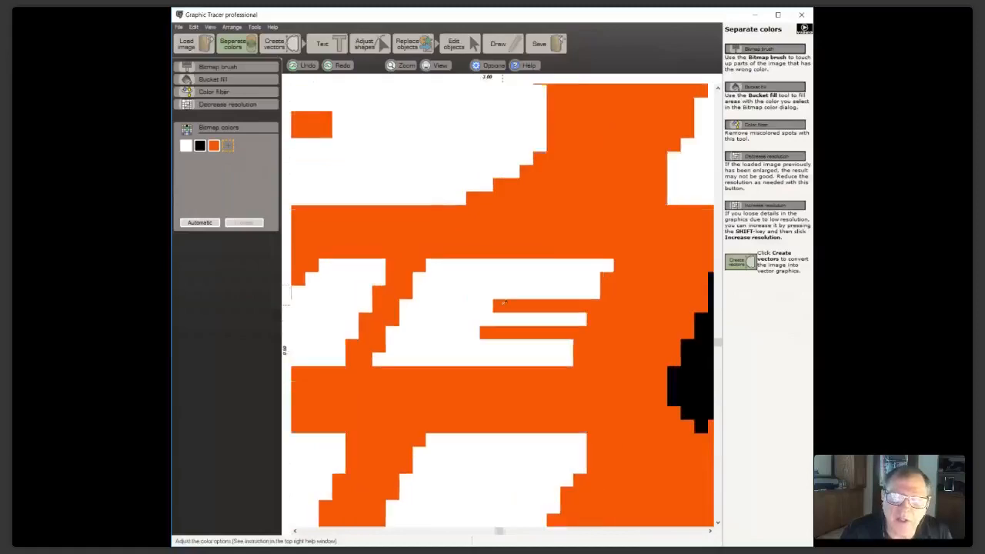
{"action": "scroll", "coordinate": [503, 303], "scroll_direction": "down", "scroll_amount": 5}
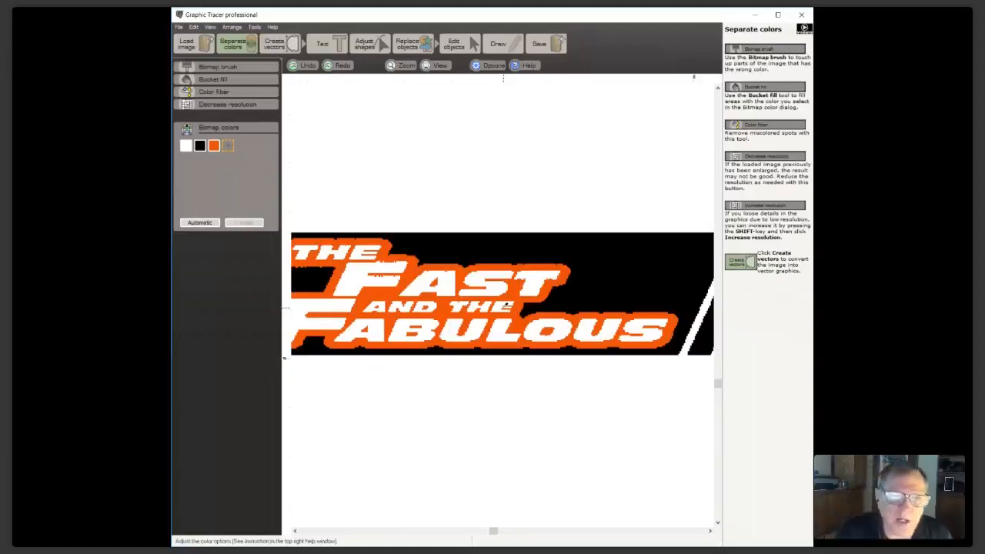
{"action": "scroll", "coordinate": [502, 307], "scroll_direction": "down", "scroll_amount": 1}
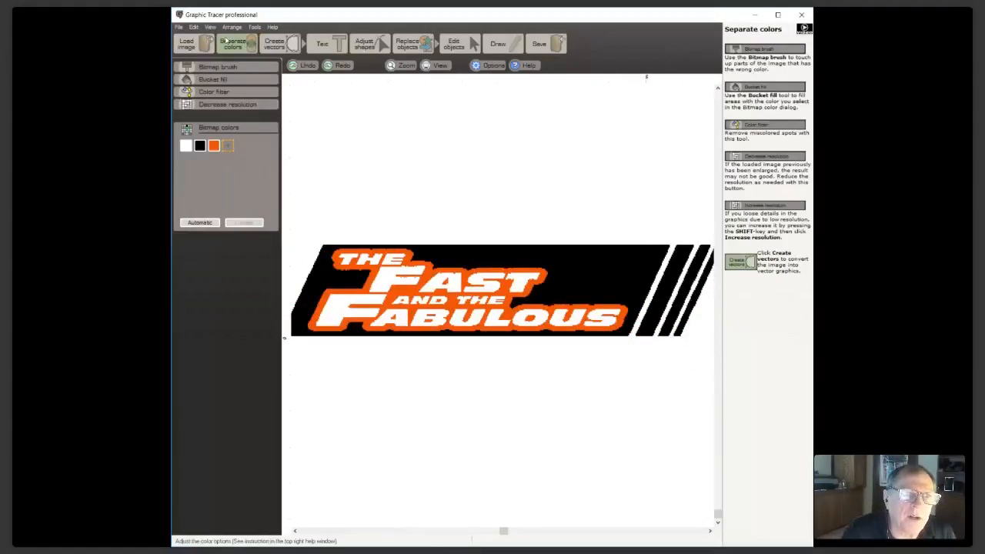
Convert the color-separated logo into outline vectors and check the edges of the traced lettering
{"action": "left_click", "coordinate": [278, 46]}
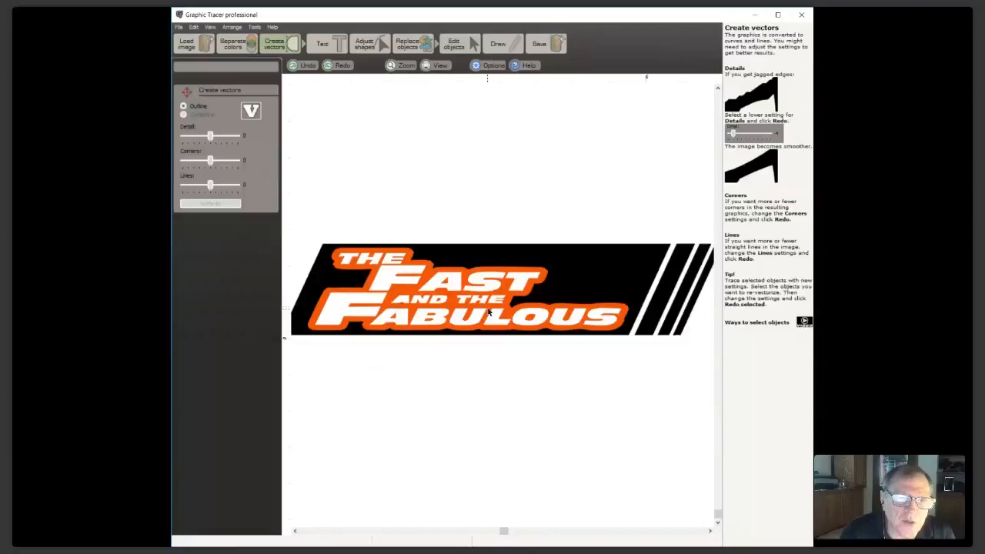
{"action": "scroll", "coordinate": [502, 308], "scroll_direction": "up", "scroll_amount": 3}
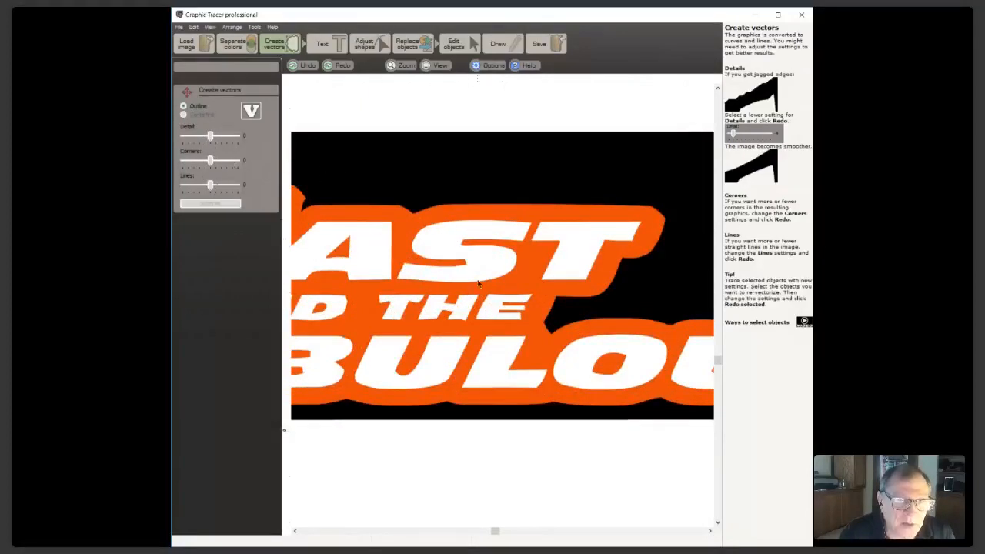
{"action": "scroll", "coordinate": [489, 285], "scroll_direction": "down", "scroll_amount": 2}
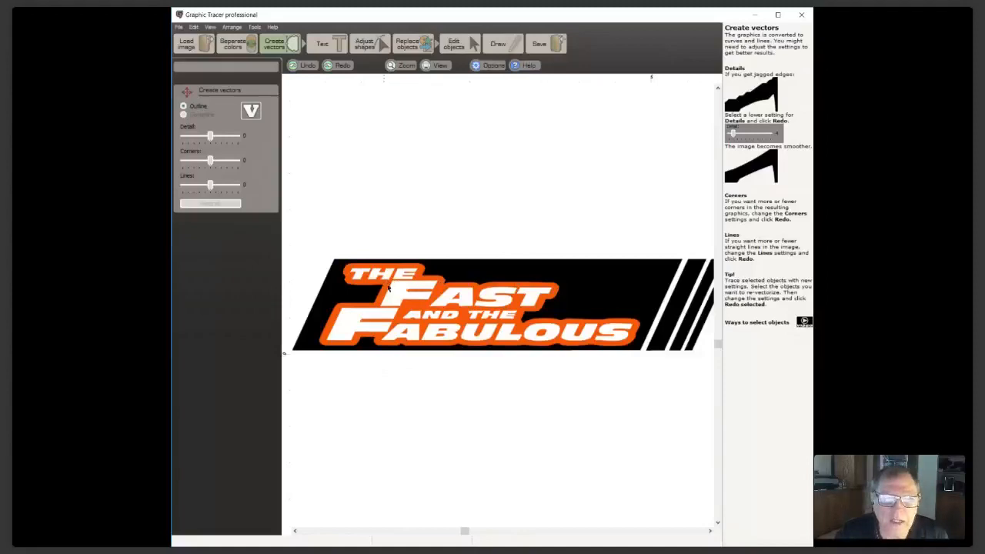
{"action": "scroll", "coordinate": [408, 285], "scroll_direction": "up", "scroll_amount": 3}
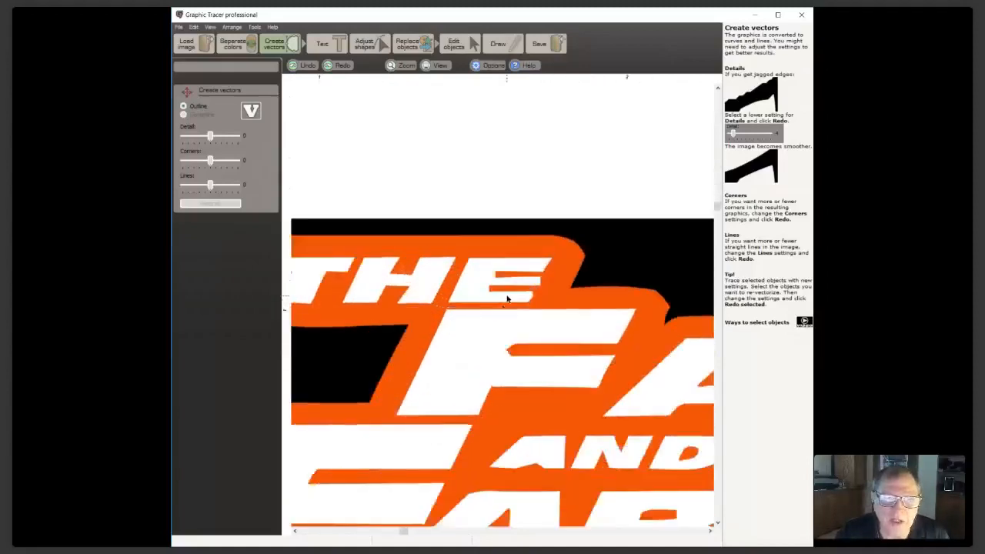
{"action": "scroll", "coordinate": [502, 306], "scroll_direction": "up", "scroll_amount": 1}
{"action": "scroll", "coordinate": [502, 307], "scroll_direction": "down", "scroll_amount": 3}
{"action": "scroll", "coordinate": [502, 306], "scroll_direction": "down", "scroll_amount": 2}
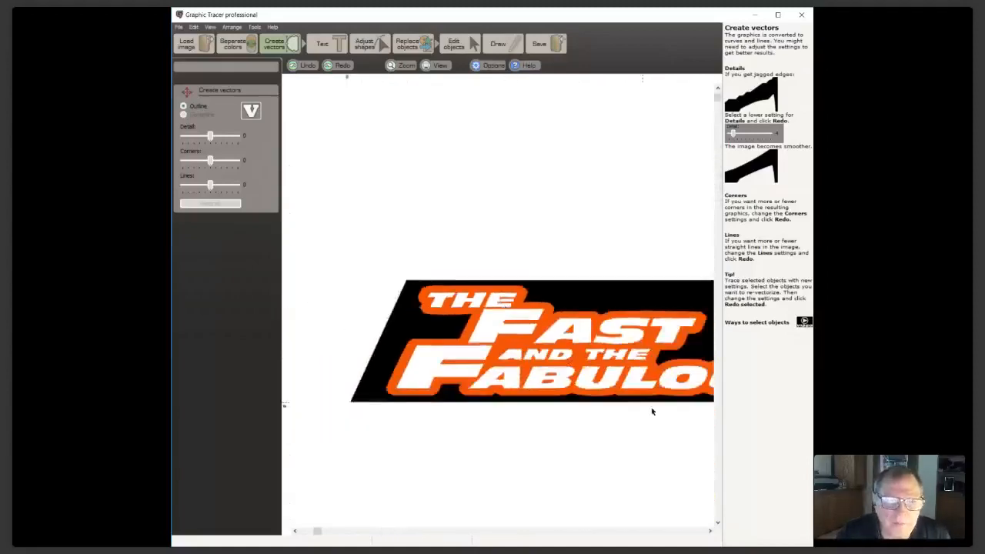
{"action": "left_click", "coordinate": [709, 531]}
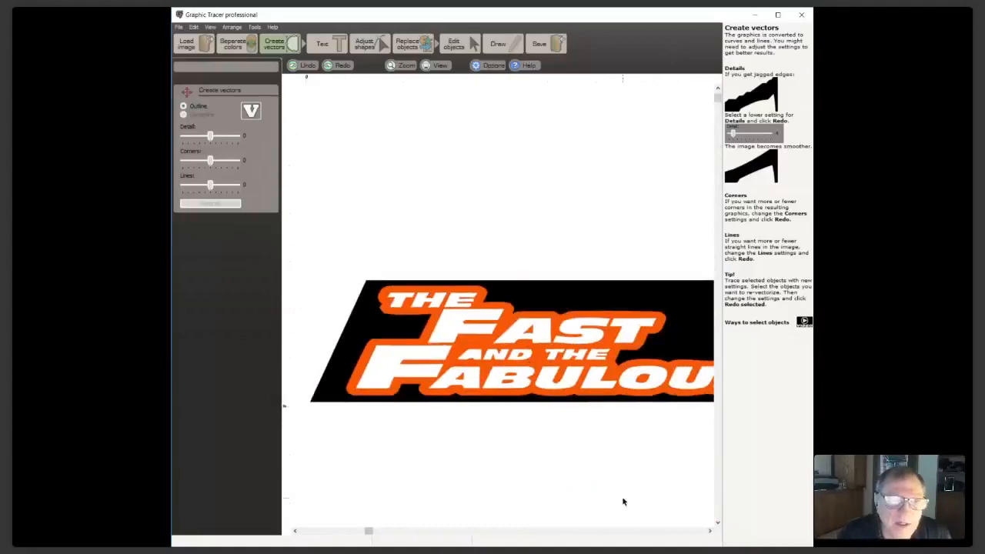
Run font identification on the first word THE as straight text, accepting the recognized letters T, H and E
{"action": "left_click", "coordinate": [326, 45]}
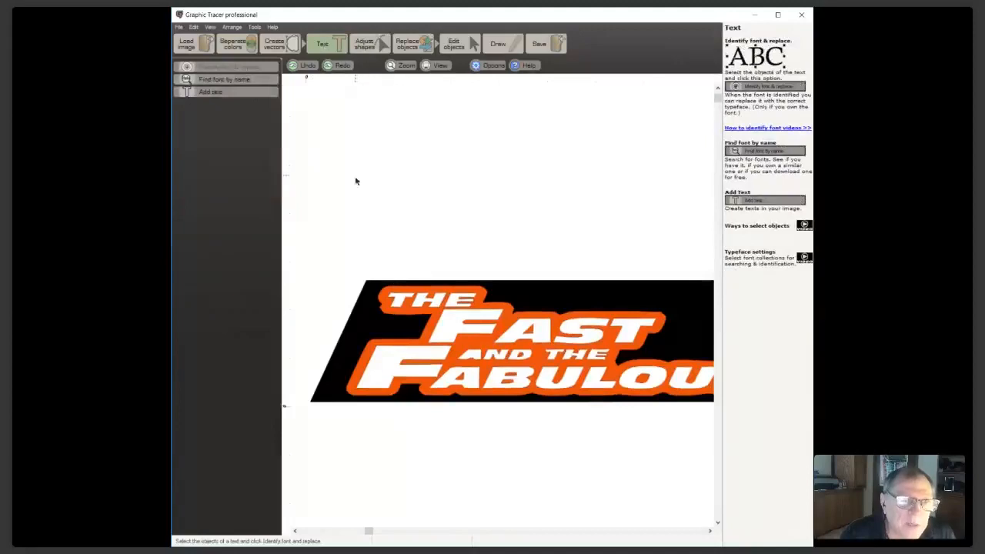
{"action": "left_click_drag", "start_coordinate": [350, 222], "coordinate": [500, 316]}
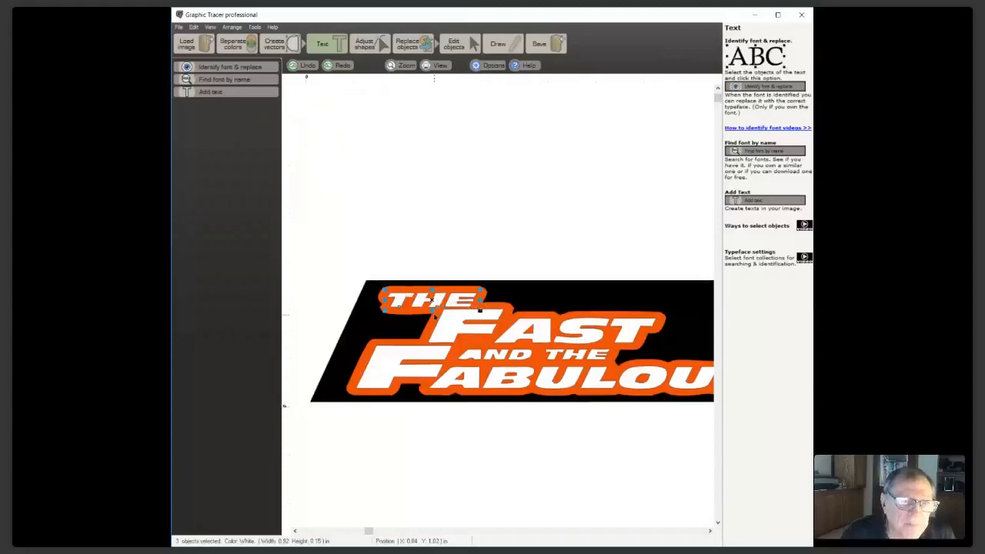
{"action": "left_click", "coordinate": [230, 67]}
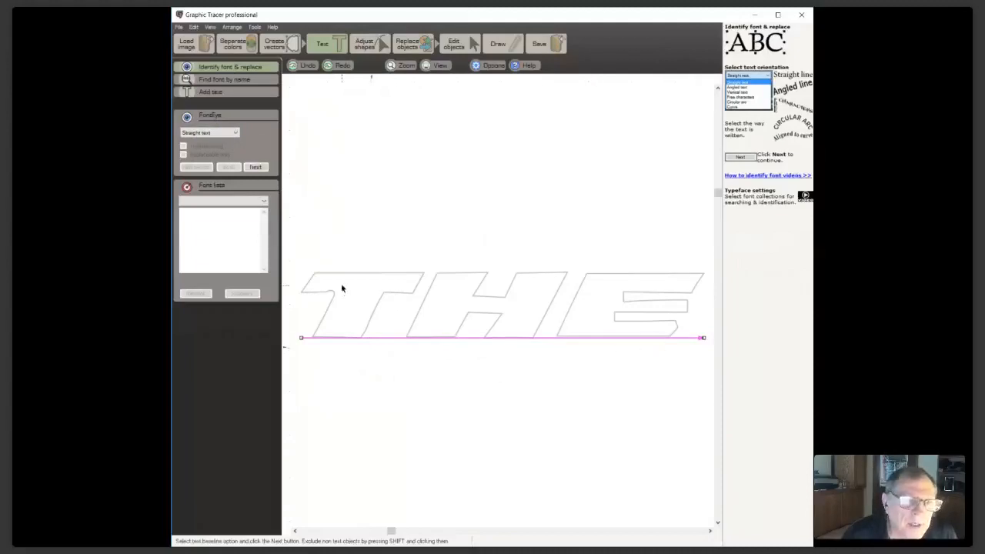
{"action": "left_click", "coordinate": [255, 167]}
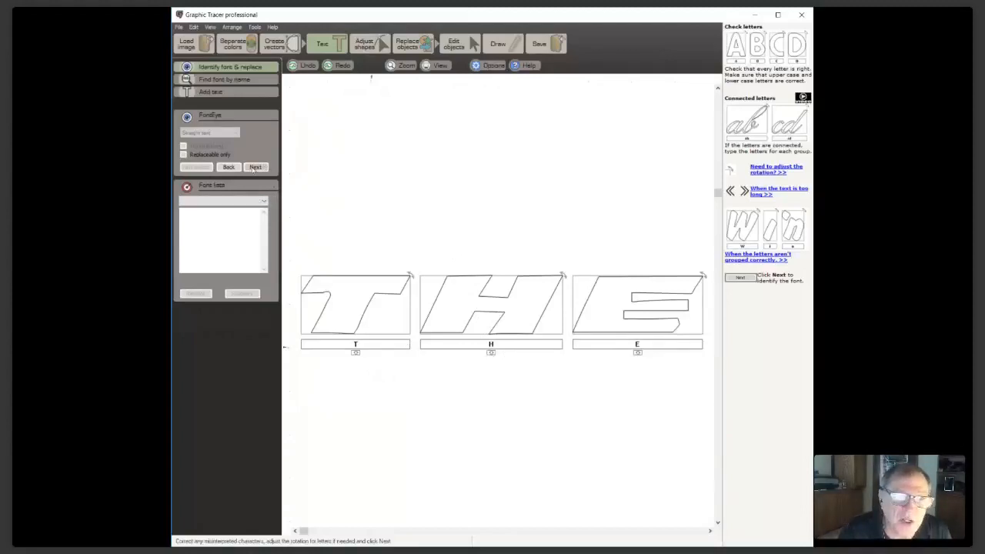
{"action": "left_click", "coordinate": [255, 166]}
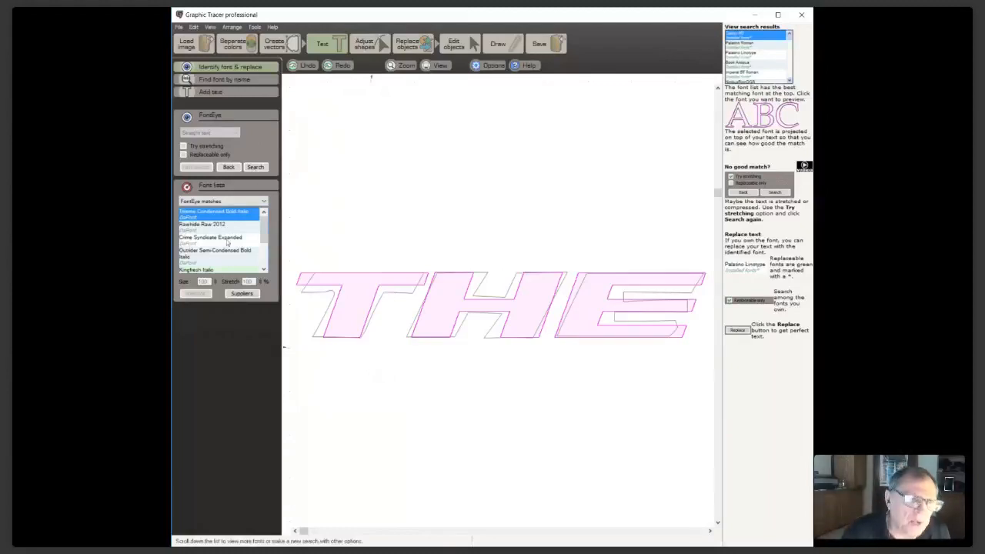
Preview the suggested fonts over the word THE, including Rawhide Raw 2012 and Crime Syndicate Expanded, and return to the first match
{"action": "scroll", "coordinate": [227, 244], "scroll_direction": "down", "scroll_amount": 2}
{"action": "scroll", "coordinate": [218, 223], "scroll_direction": "up", "scroll_amount": 2}
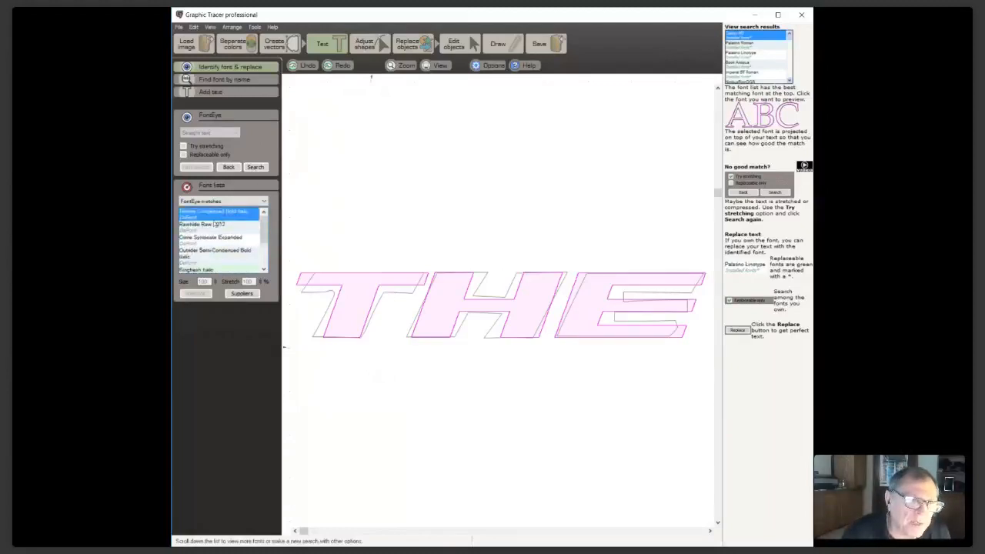
{"action": "left_click", "coordinate": [214, 224]}
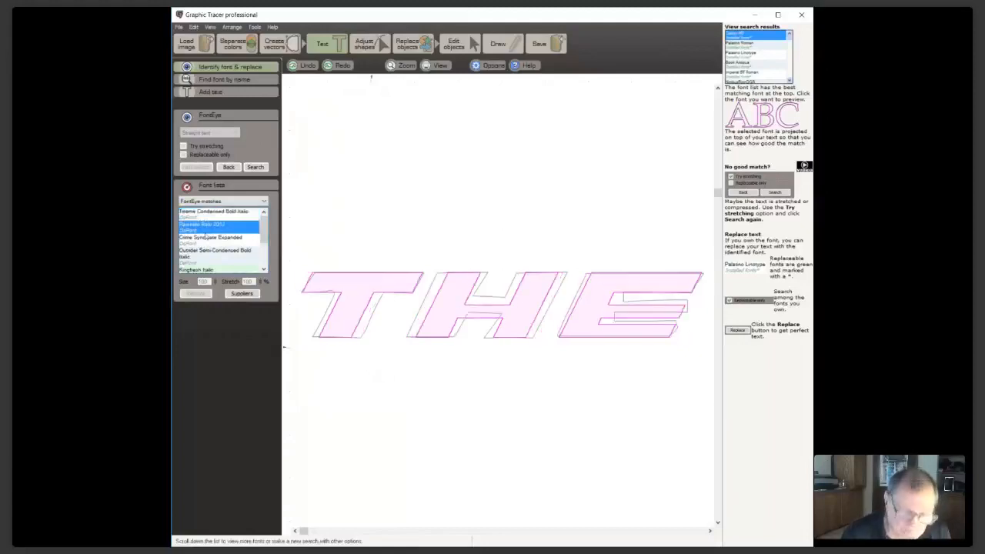
{"action": "left_click", "coordinate": [206, 238]}
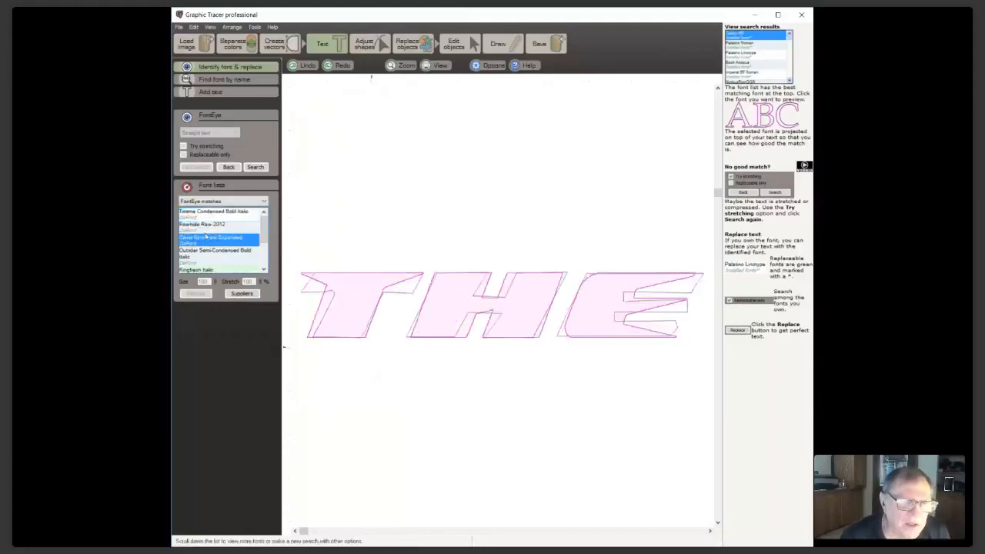
{"action": "key", "text": "Down"}
{"action": "key", "text": "Down"}
{"action": "key", "text": "Down"}
{"action": "key", "text": "Down"}
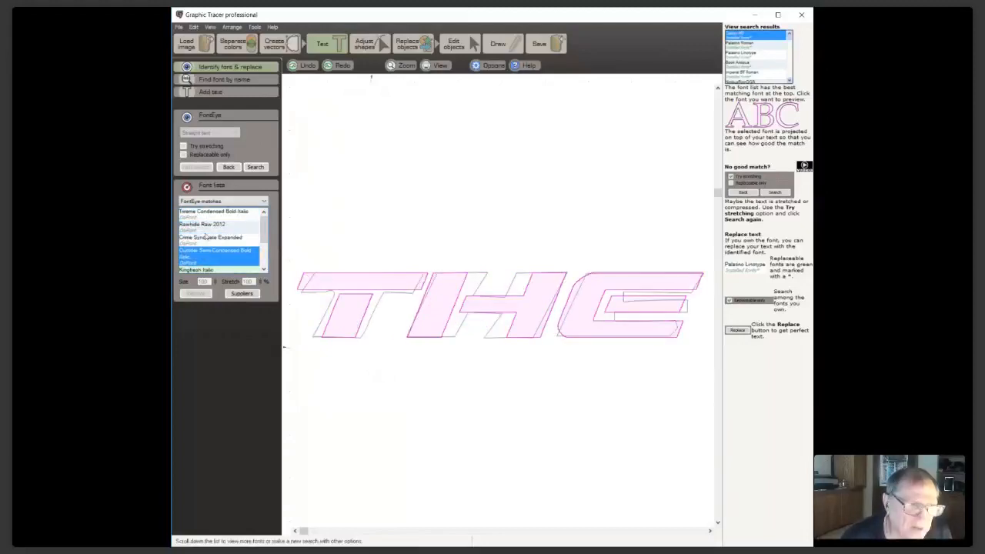
{"action": "key", "text": "Down"}
{"action": "key", "text": "Down"}
{"action": "key", "text": "Up"}
{"action": "key", "text": "Up"}
{"action": "key", "text": "Up"}
{"action": "key", "text": "Up"}
{"action": "key", "text": "Up"}
{"action": "key", "text": "Up"}
{"action": "key", "text": "Up"}
{"action": "key", "text": "Up"}
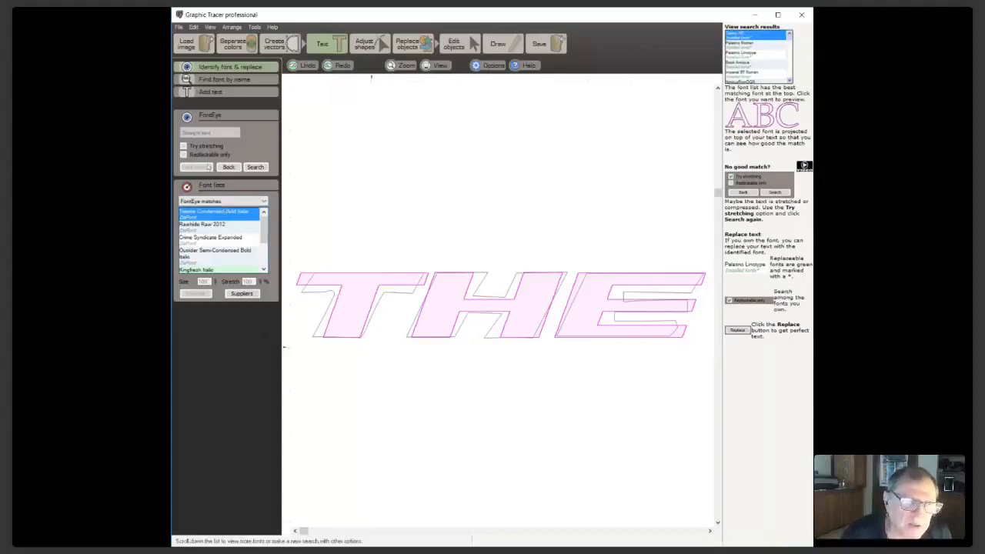
Search for fonts again with stretching allowed and preview the installed Incised901 Nord Italic BT over the word THE
{"action": "left_click", "coordinate": [184, 146]}
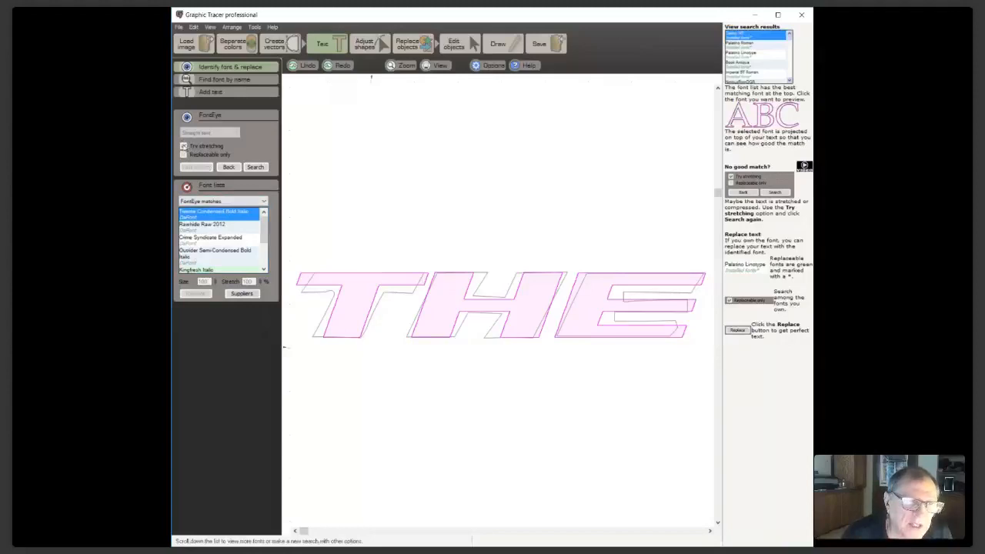
{"action": "left_click", "coordinate": [256, 167]}
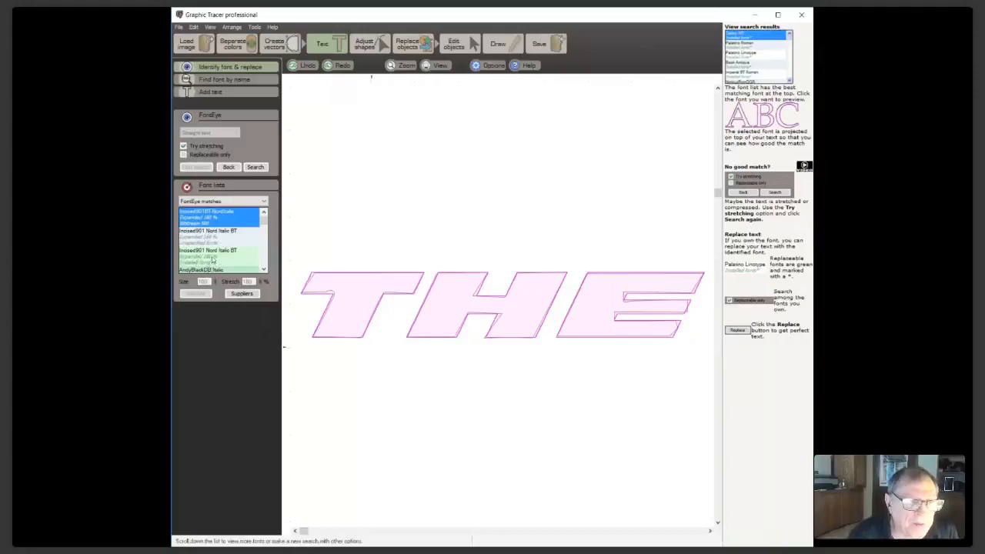
{"action": "left_click", "coordinate": [212, 260]}
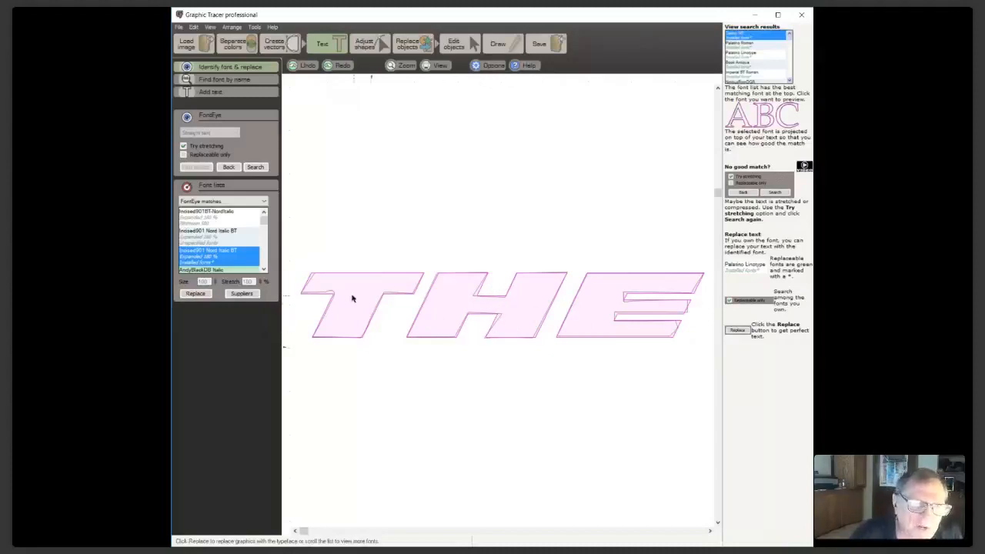
Preview a further match, FranklinGothicBlackSSK BoldItalic, and replace the traced THE with the installed Incised901 Nord Italic BT
{"action": "left_click", "coordinate": [264, 271]}
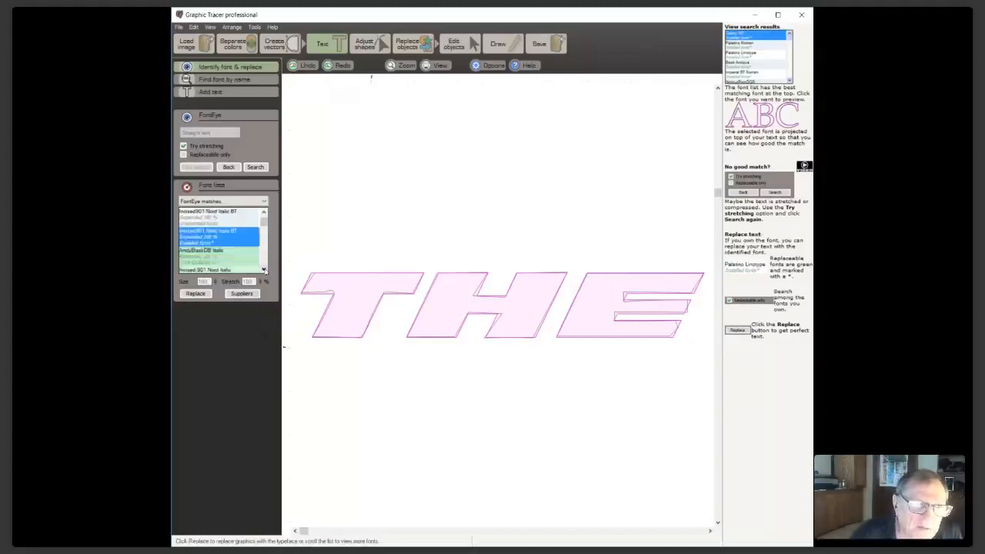
{"action": "left_click", "coordinate": [192, 258]}
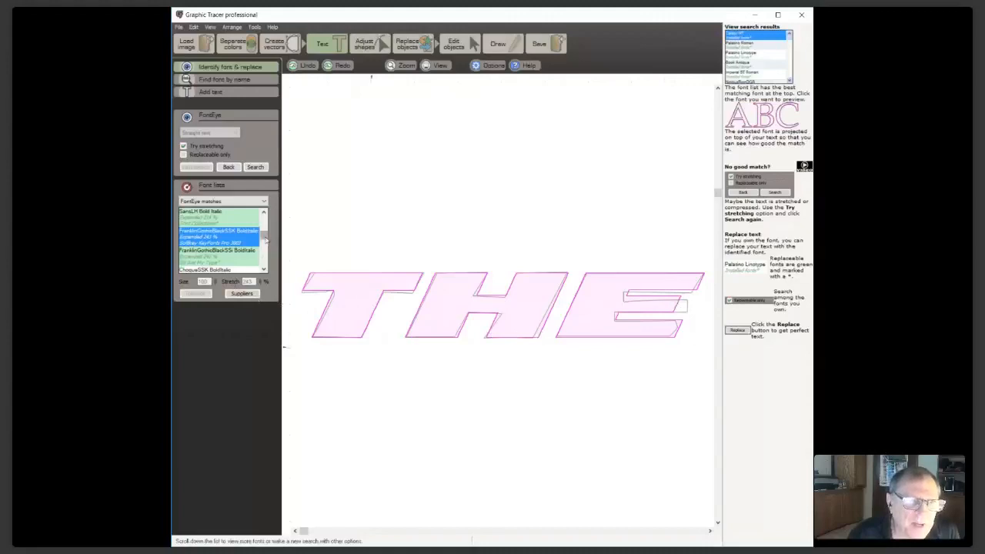
{"action": "left_click_drag", "start_coordinate": [263, 235], "coordinate": [264, 222]}
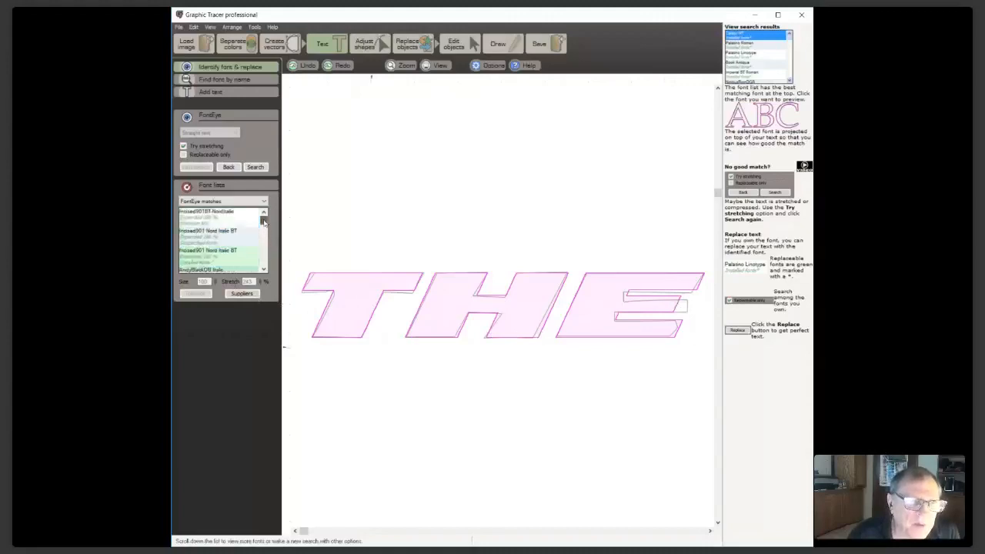
{"action": "left_click", "coordinate": [204, 257]}
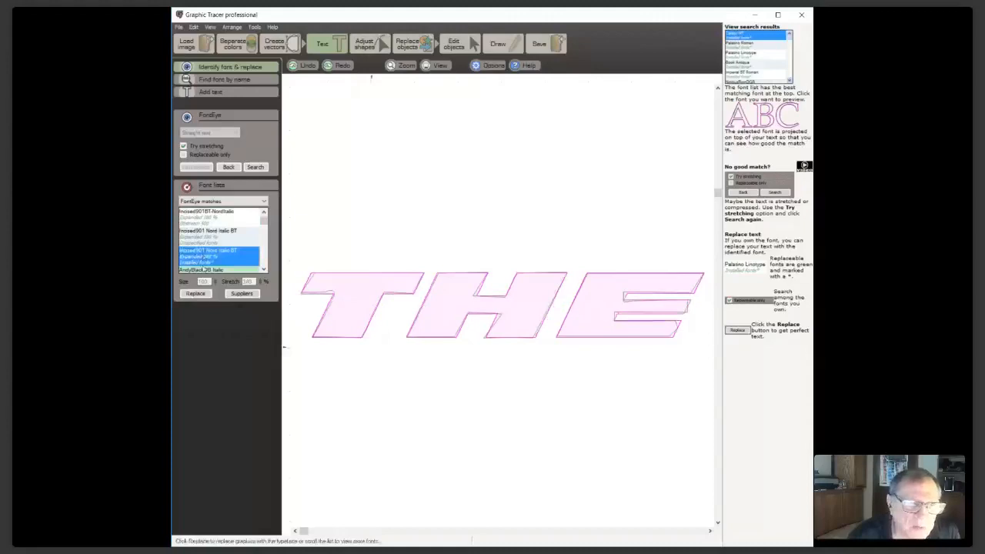
{"action": "left_click", "coordinate": [196, 294]}
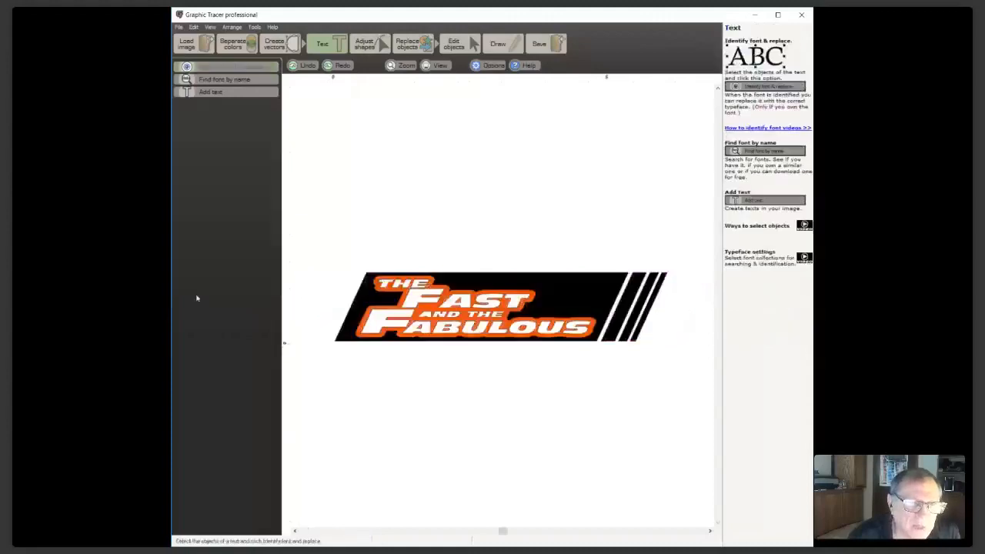
Compare the traced and replaced versions of THE up close by undoing and redoing the replacement
{"action": "scroll", "coordinate": [352, 293], "scroll_direction": "up", "scroll_amount": 4}
{"action": "scroll", "coordinate": [502, 307], "scroll_direction": "up", "scroll_amount": 1}
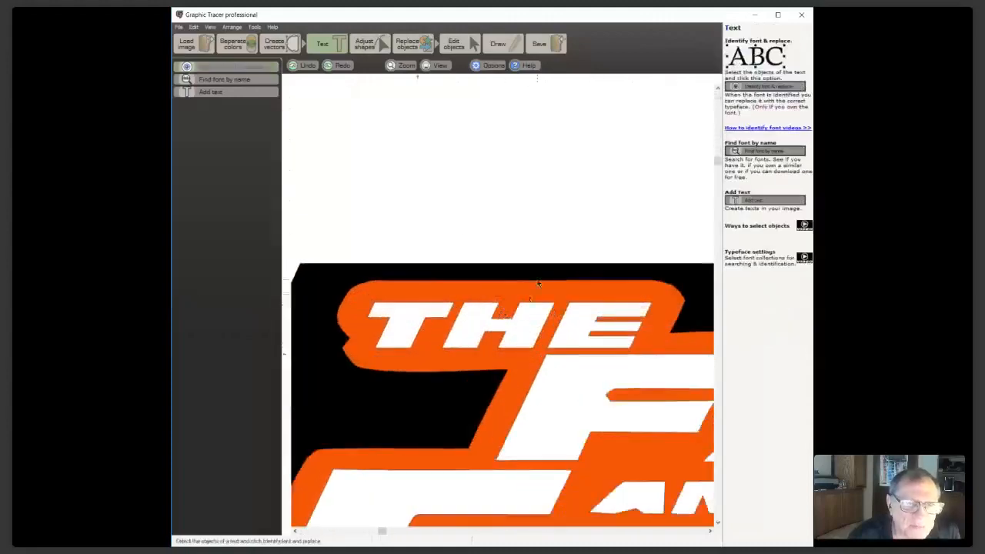
{"action": "left_click", "coordinate": [308, 66]}
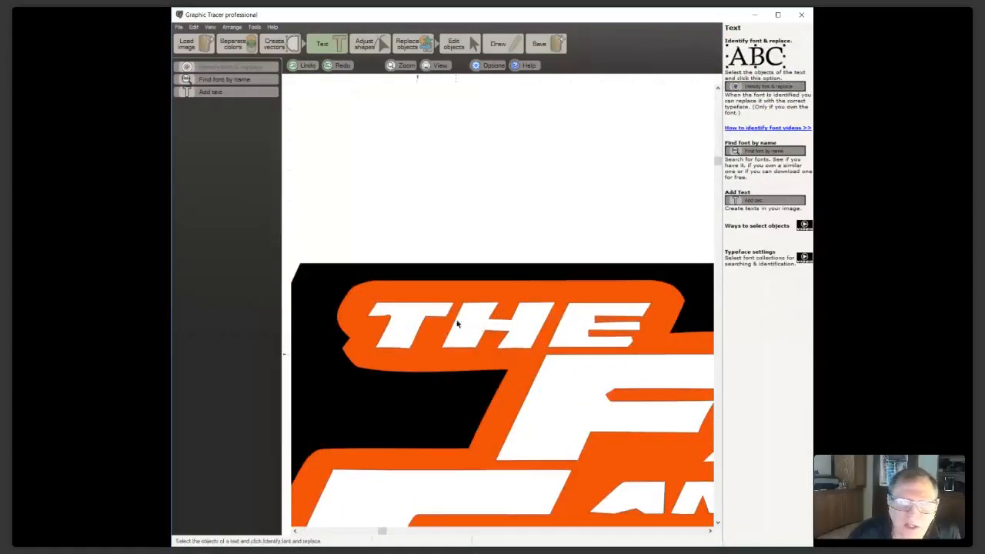
{"action": "left_click", "coordinate": [342, 66]}
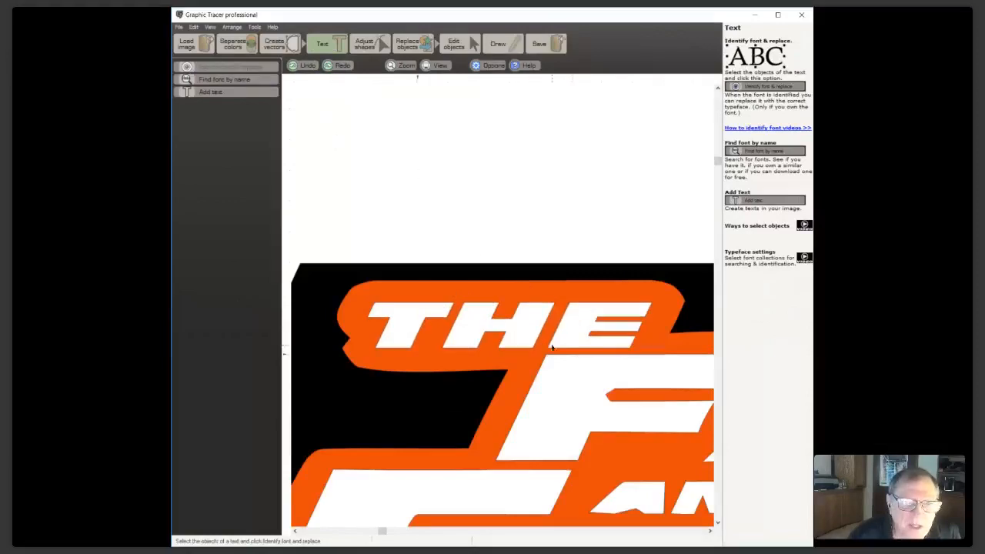
{"action": "scroll", "coordinate": [549, 346], "scroll_direction": "down", "scroll_amount": 4}
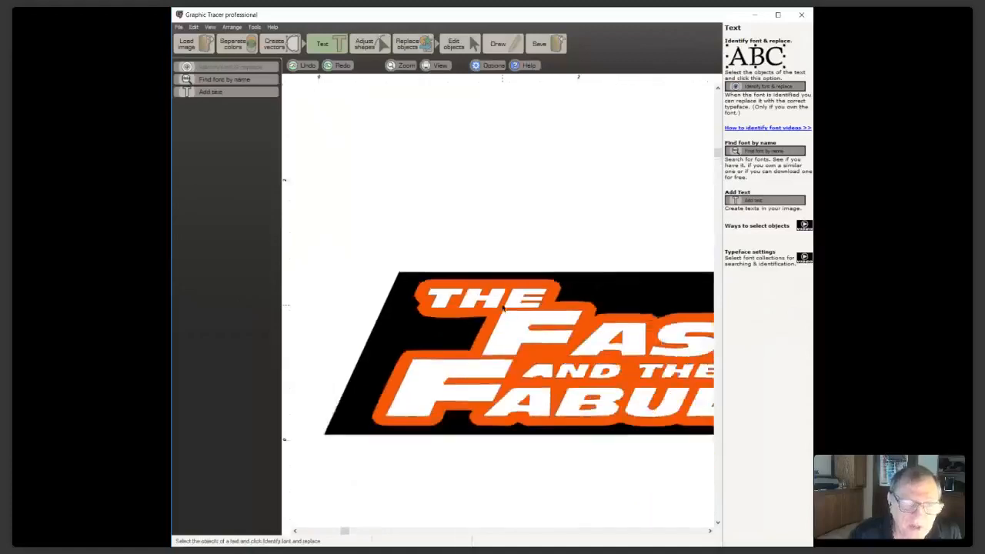
{"action": "scroll", "coordinate": [503, 308], "scroll_direction": "down", "scroll_amount": 1}
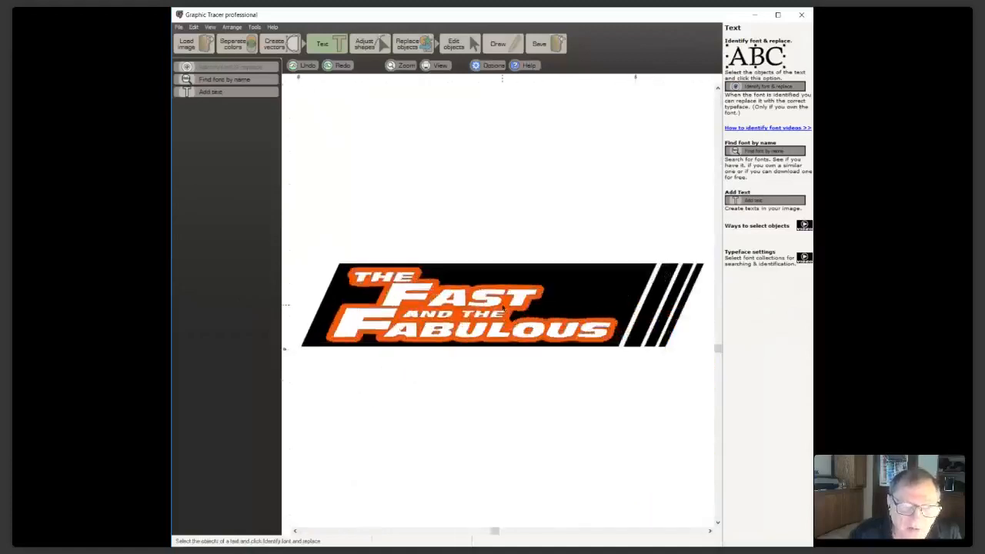
{"action": "scroll", "coordinate": [503, 308], "scroll_direction": "up", "scroll_amount": 1}
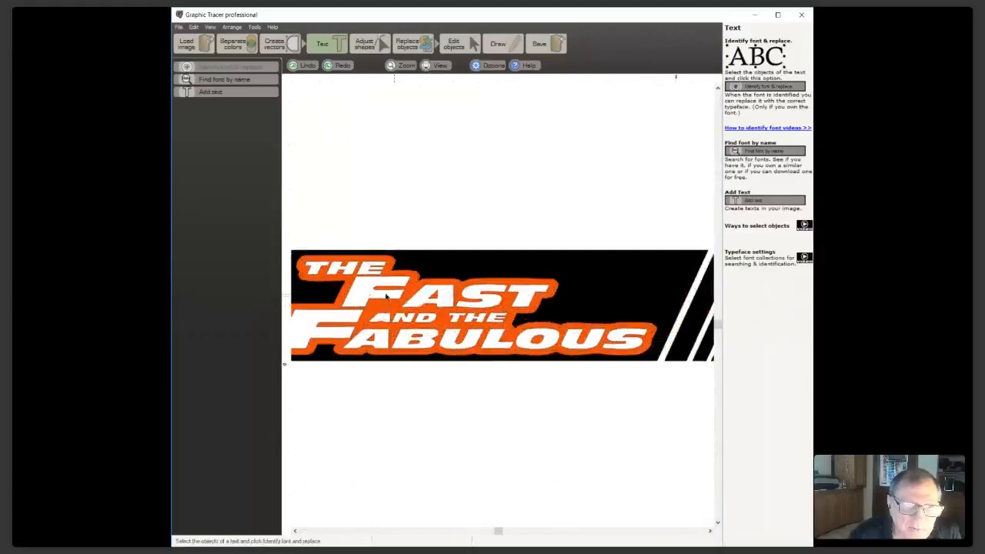
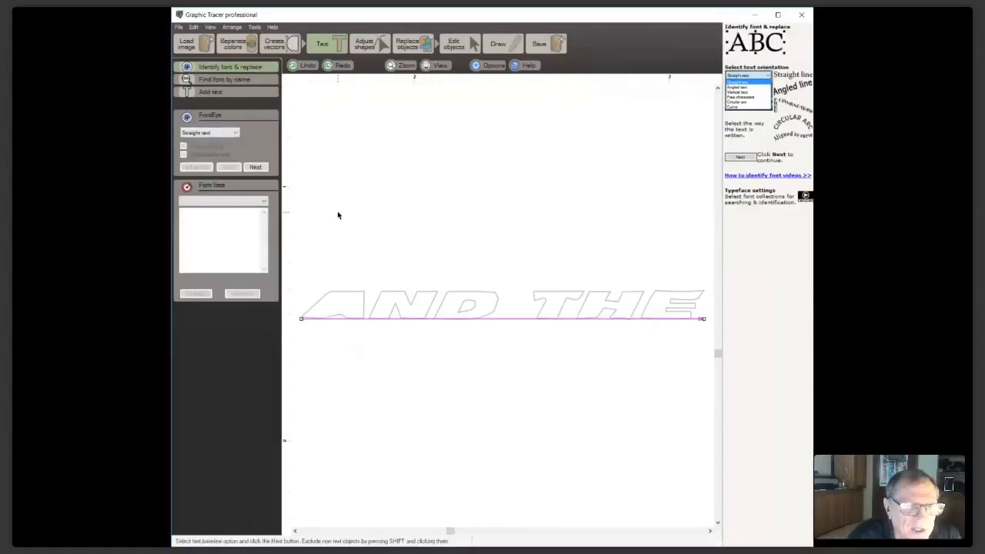
Run font identification on AND THE as straight text, correcting the unrecognized first letter to A and the last to E
{"action": "left_click", "coordinate": [255, 167]}
{"action": "left_click", "coordinate": [343, 328]}
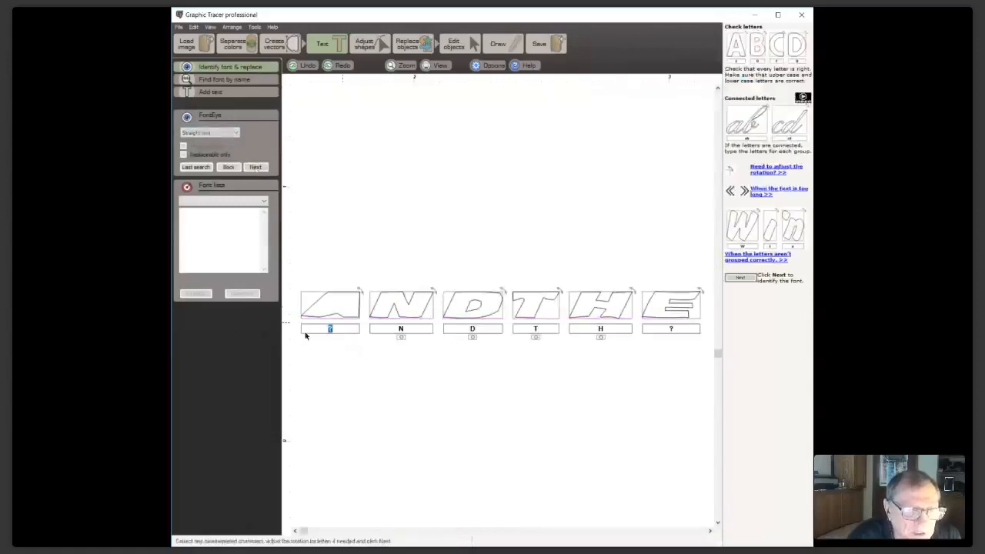
{"action": "type", "text": "A"}
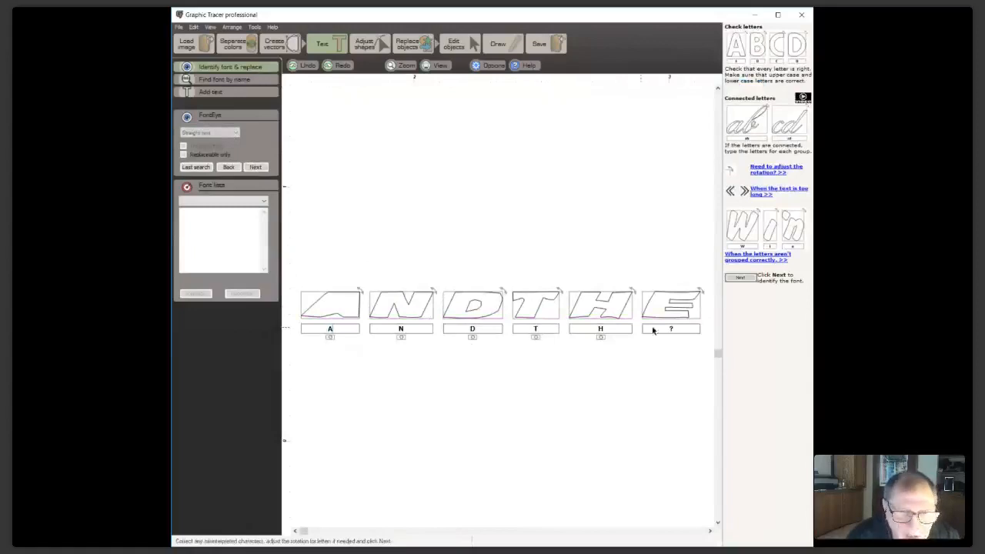
{"action": "left_click", "coordinate": [679, 329]}
{"action": "type", "text": "E"}
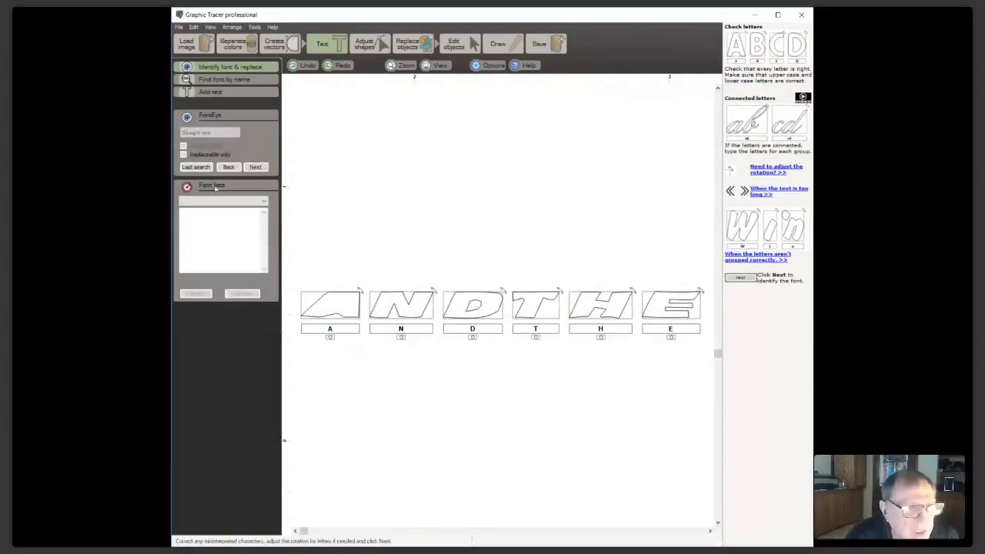
Reuse the last font search for AND THE and replace the lettering with the installed Incised901 Nord Italic BT
{"action": "left_click", "coordinate": [196, 168]}
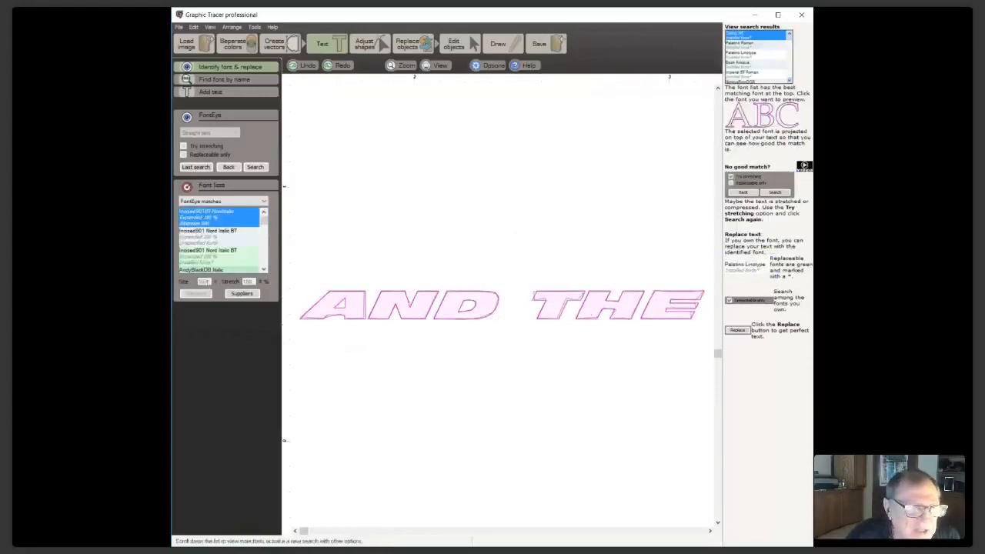
{"action": "left_click", "coordinate": [206, 256]}
{"action": "left_click", "coordinate": [196, 294]}
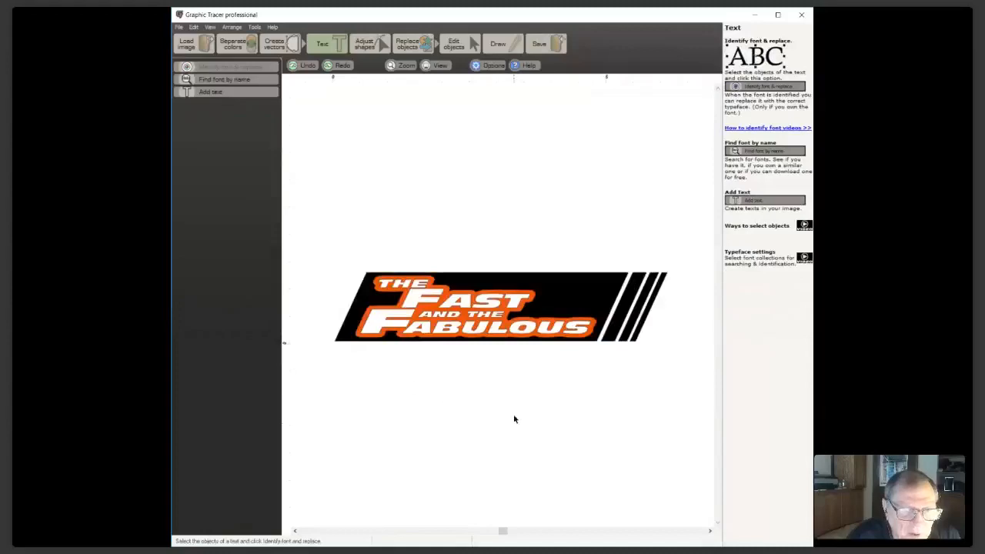
Select only the letters ABULOUS in the bottom word and run font identification on them as straight text
{"action": "left_click_drag", "start_coordinate": [595, 399], "coordinate": [398, 311]}
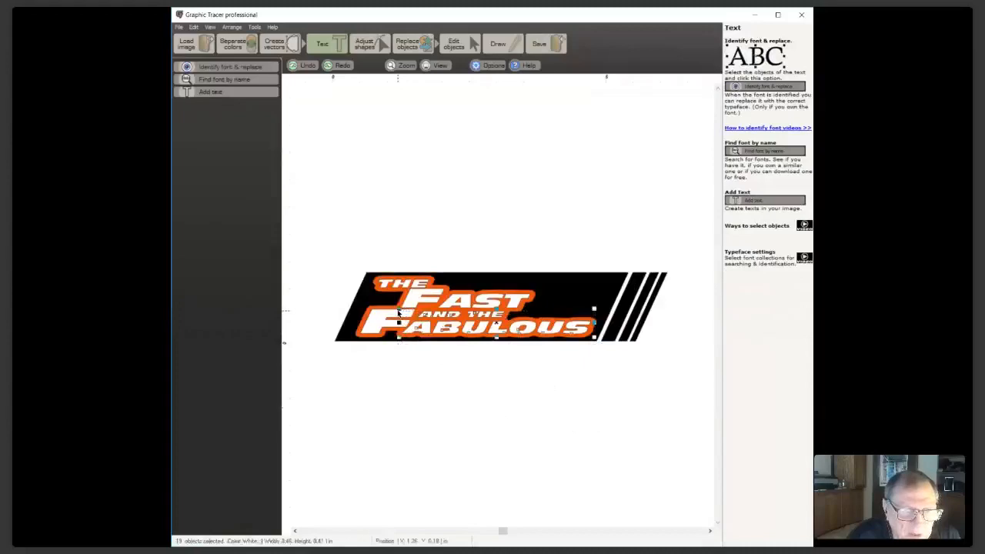
{"action": "left_click", "coordinate": [475, 362]}
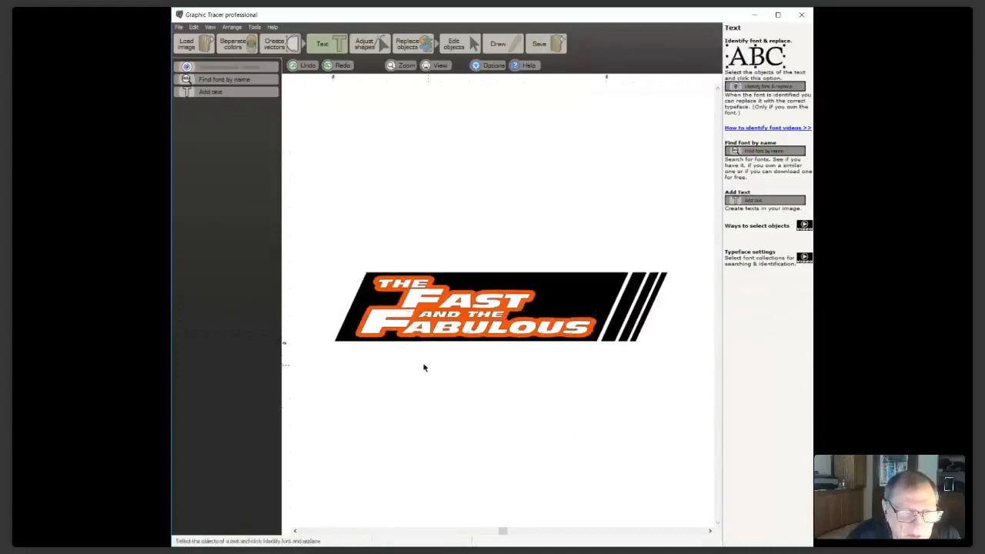
{"action": "left_click_drag", "start_coordinate": [390, 367], "coordinate": [611, 322]}
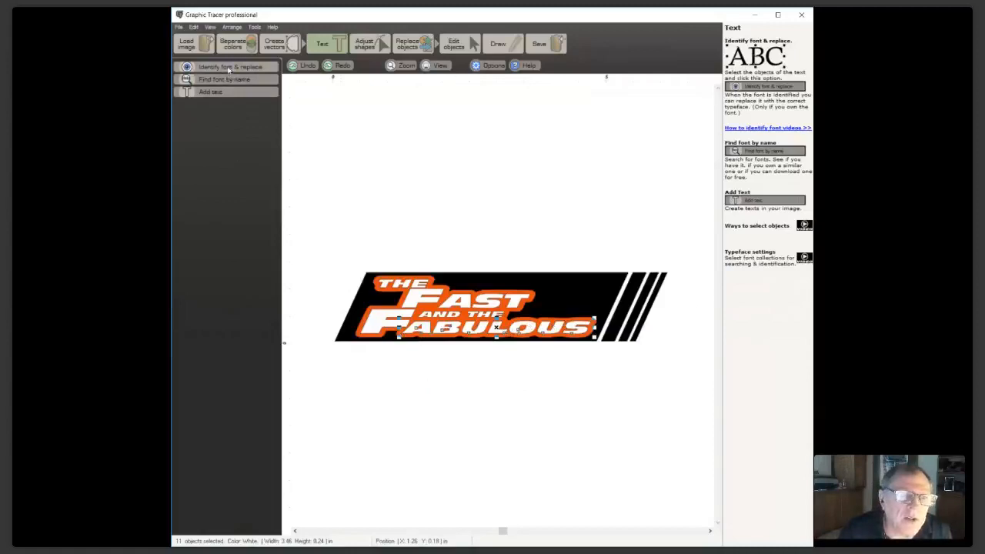
{"action": "left_click", "coordinate": [228, 67]}
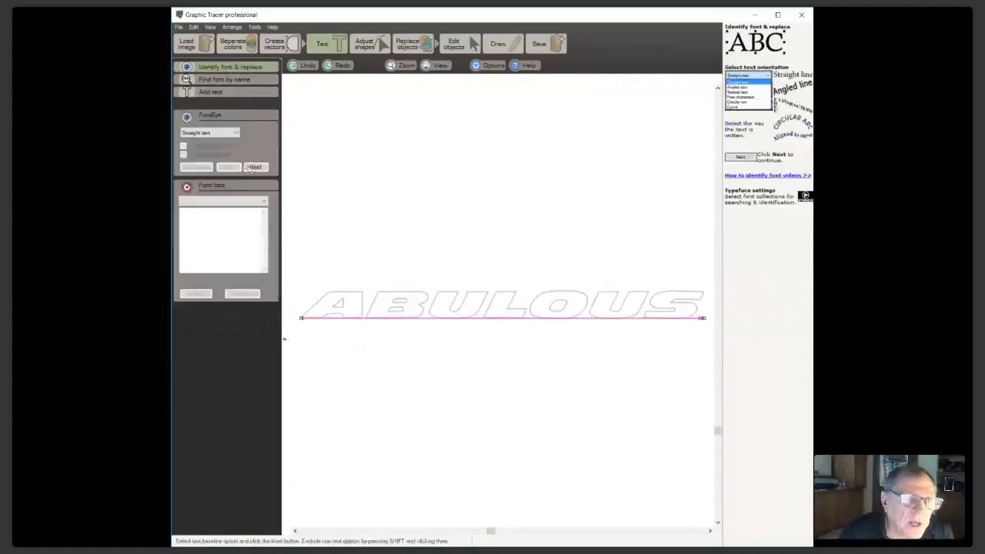
{"action": "left_click", "coordinate": [255, 168]}
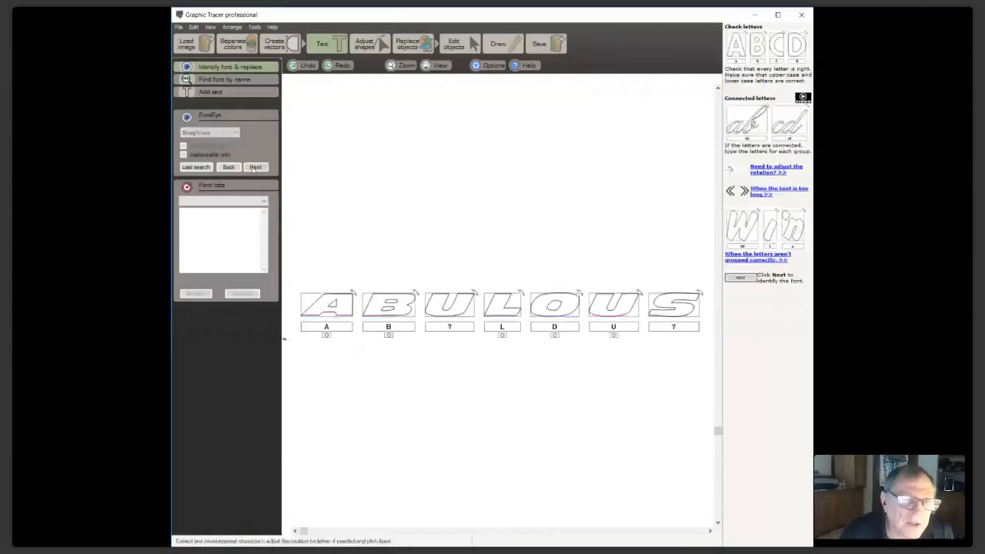
Correct the misread letters of ABULOUS, setting the third to U, the fifth to O and the last to S
{"action": "left_click", "coordinate": [450, 327]}
{"action": "type", "text": "U"}
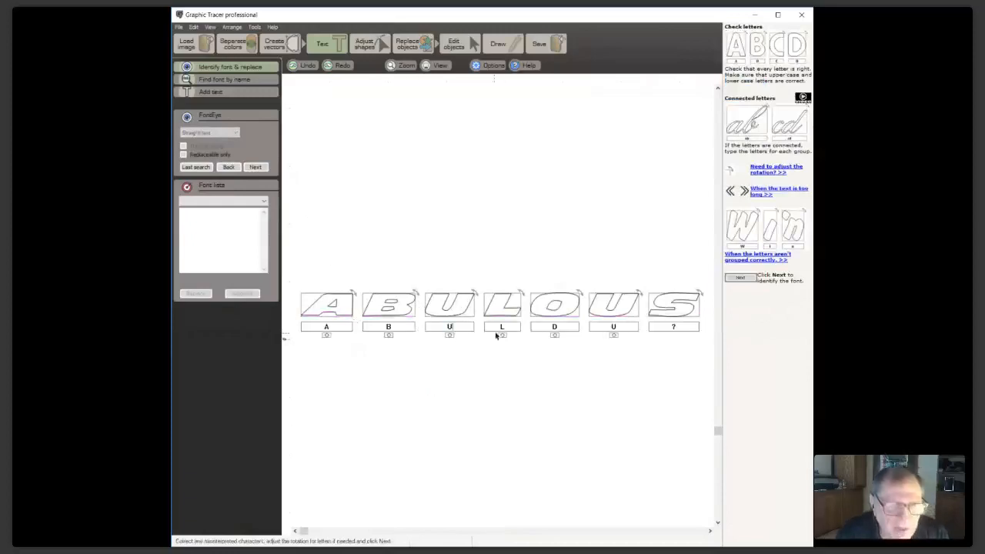
{"action": "left_click", "coordinate": [554, 329]}
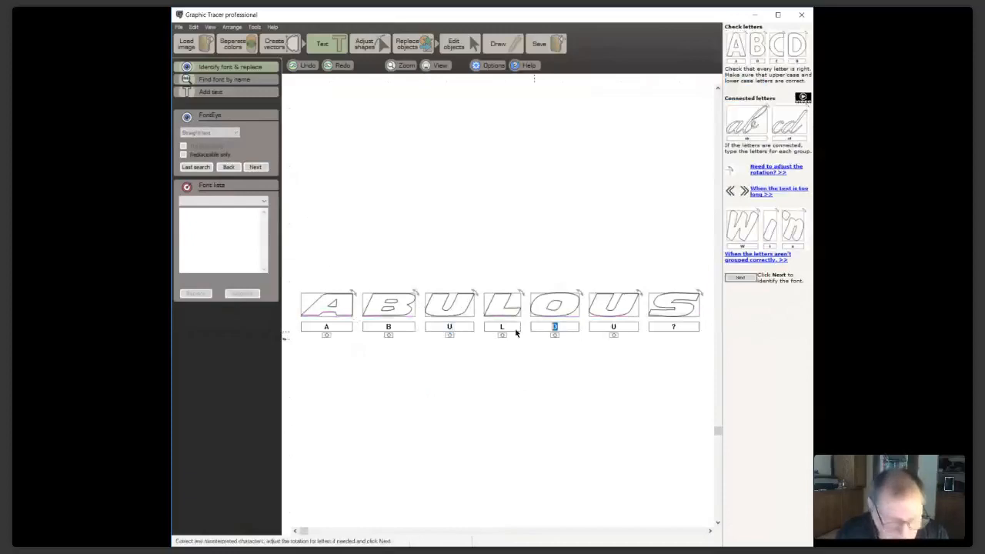
{"action": "type", "text": "O"}
{"action": "left_click", "coordinate": [667, 328]}
{"action": "type", "text": "S"}
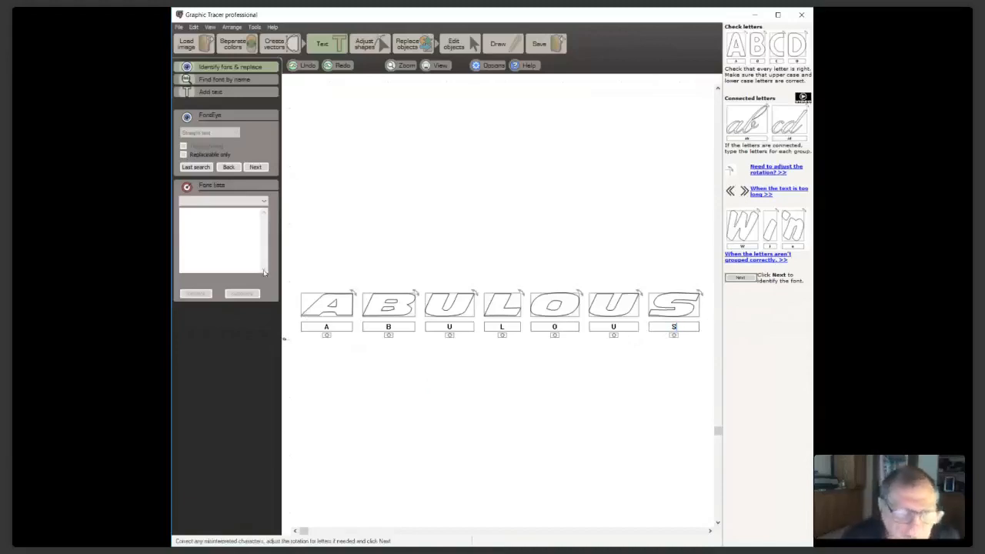
Reuse the last font search for ABULOUS and replace the letters with the installed Incised901 Nord Italic BT
{"action": "left_click", "coordinate": [197, 168]}
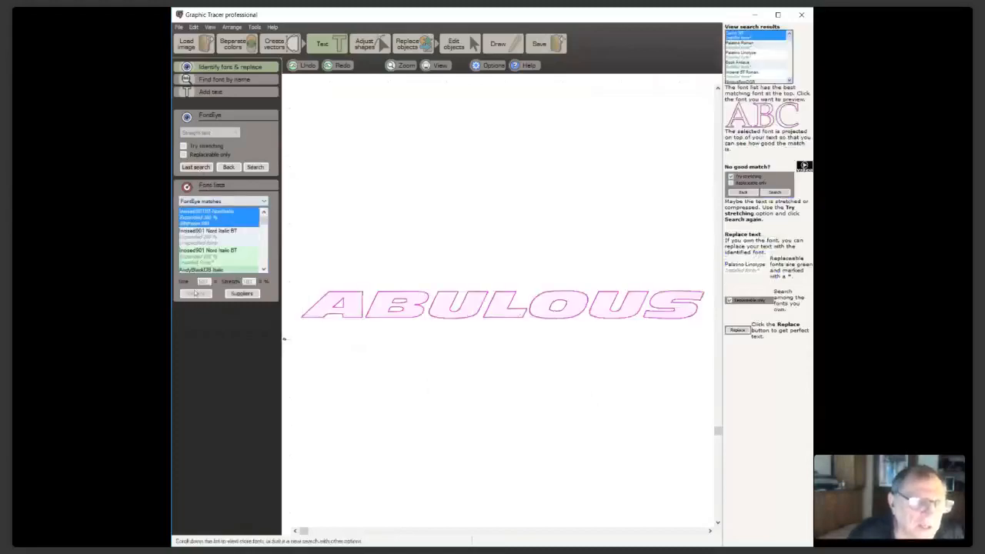
{"action": "left_click", "coordinate": [192, 257]}
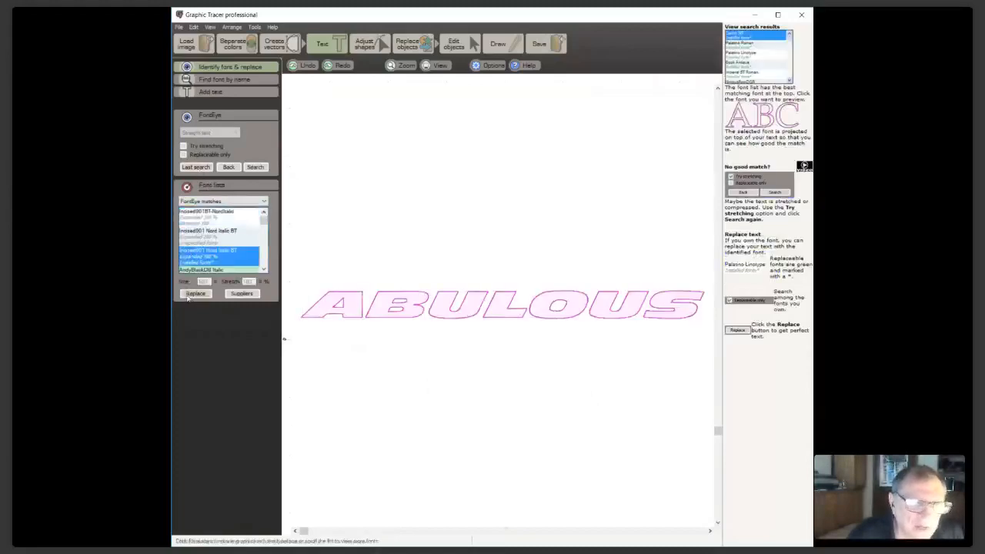
{"action": "left_click", "coordinate": [189, 297]}
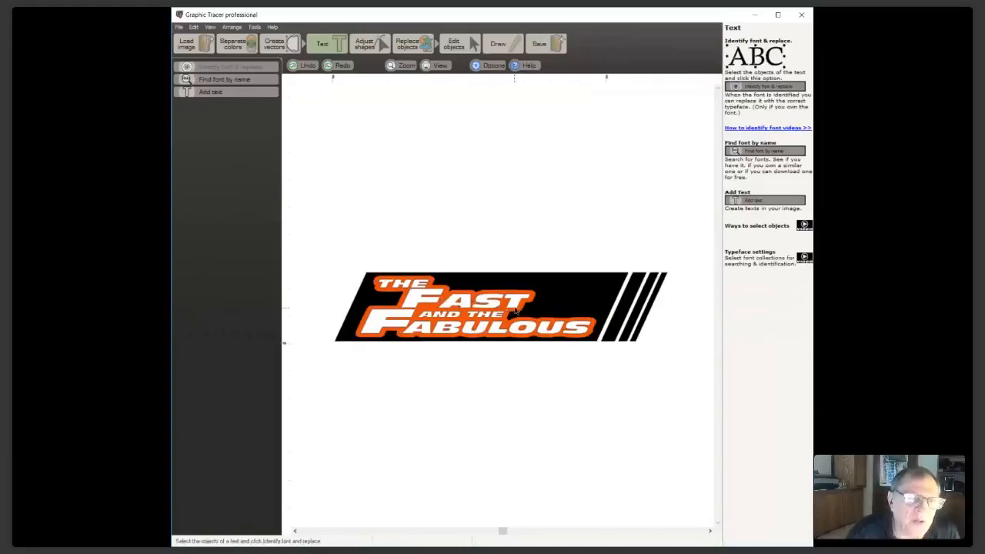
Add the text BEST above the logo in Incised901 Nord Italic BT with a capital height of 1.00 in
{"action": "left_click", "coordinate": [213, 92]}
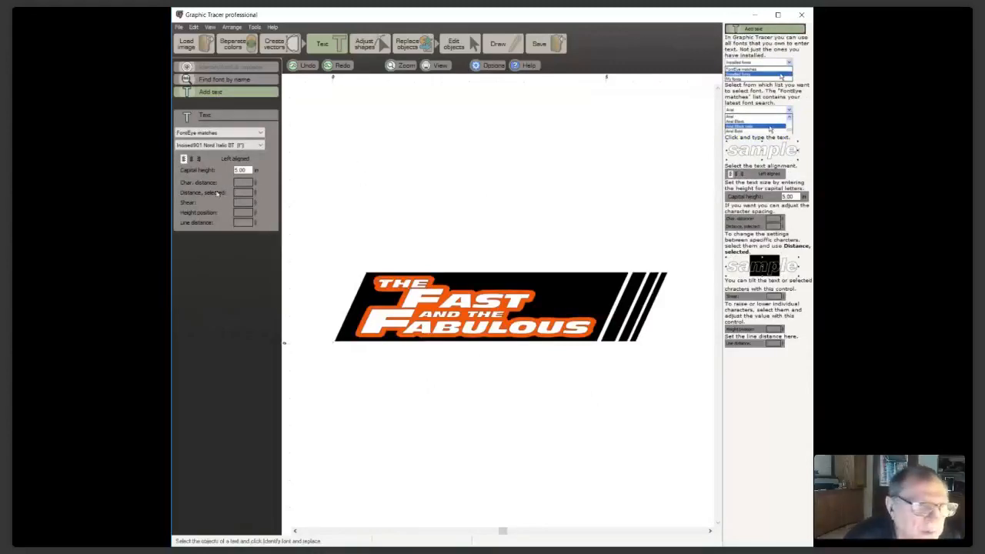
{"action": "double_click", "coordinate": [241, 170]}
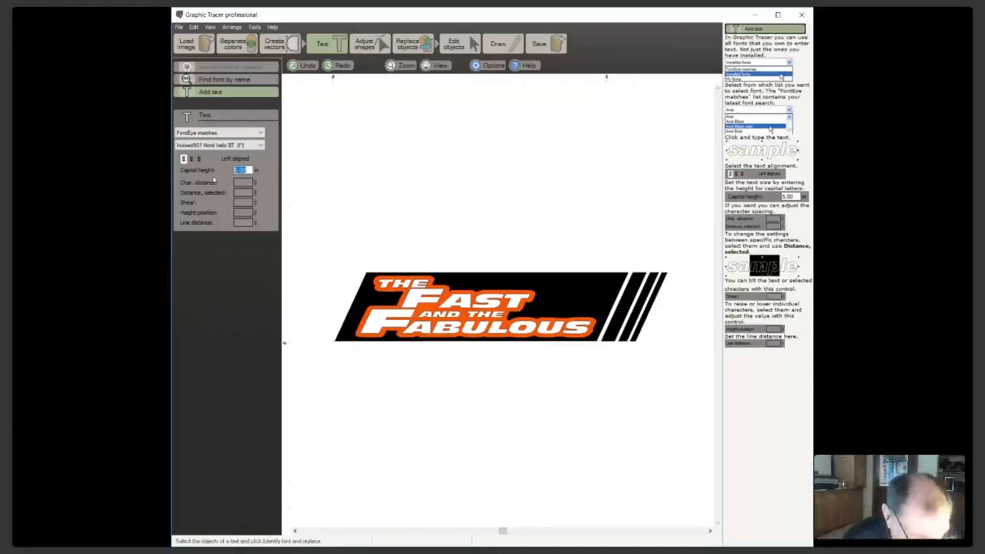
{"action": "type", "text": "1"}
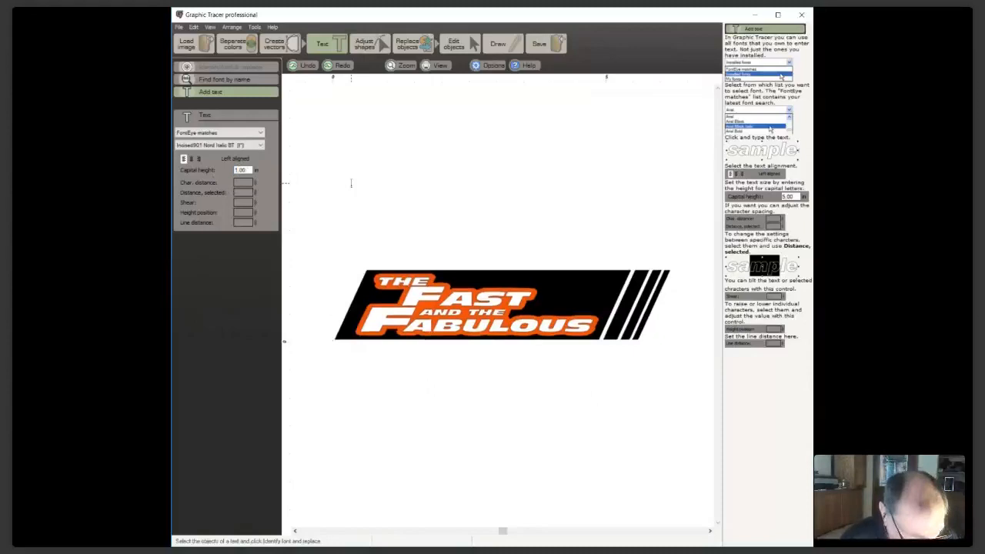
{"action": "left_click", "coordinate": [351, 184]}
{"action": "type", "text": "BES"}
{"action": "type", "text": "Y"}
{"action": "key", "text": "BackSpace"}
{"action": "type", "text": "T"}
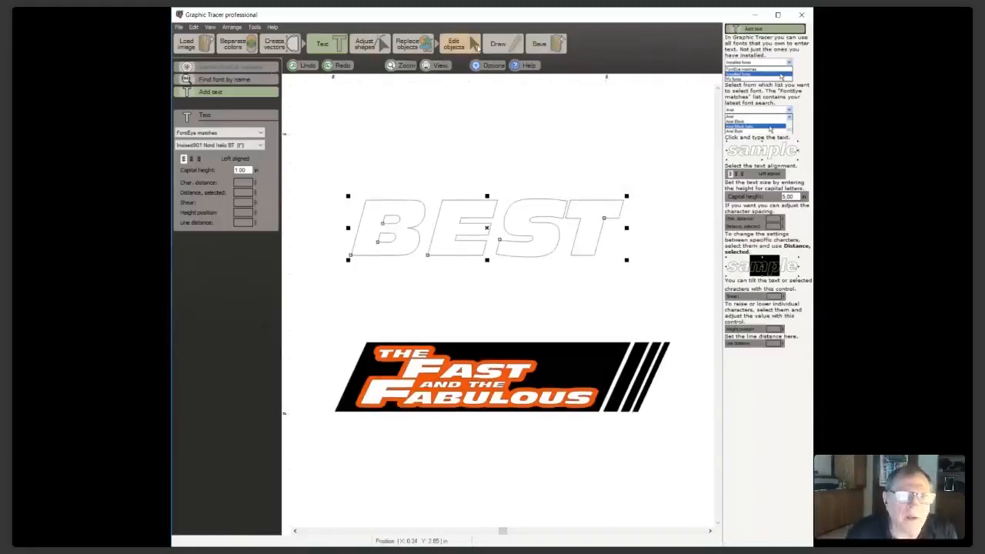
Scale the BEST text down proportionally to a little over half its size and check the size of the logo's AST letters
{"action": "left_click", "coordinate": [471, 47]}
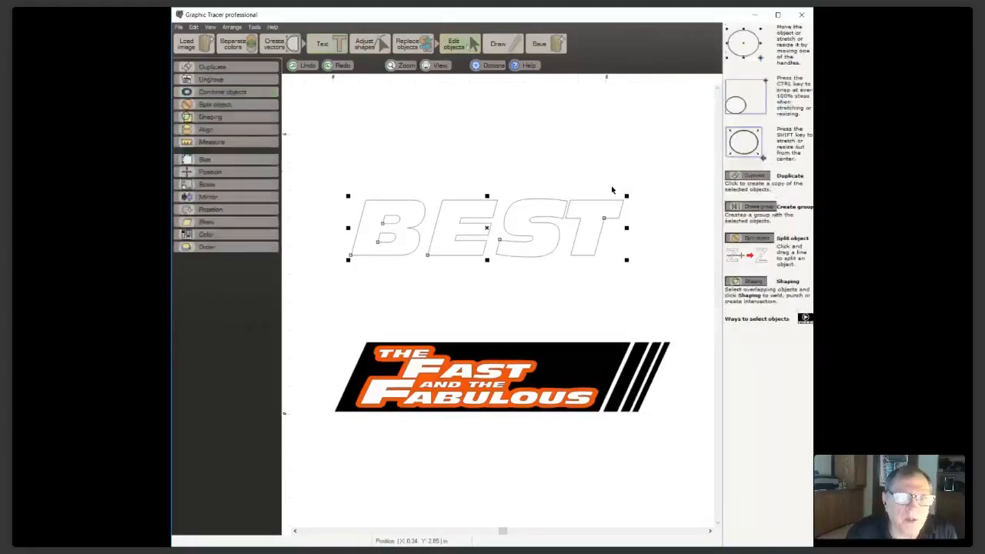
{"action": "left_click_drag", "start_coordinate": [626, 196], "coordinate": [506, 223]}
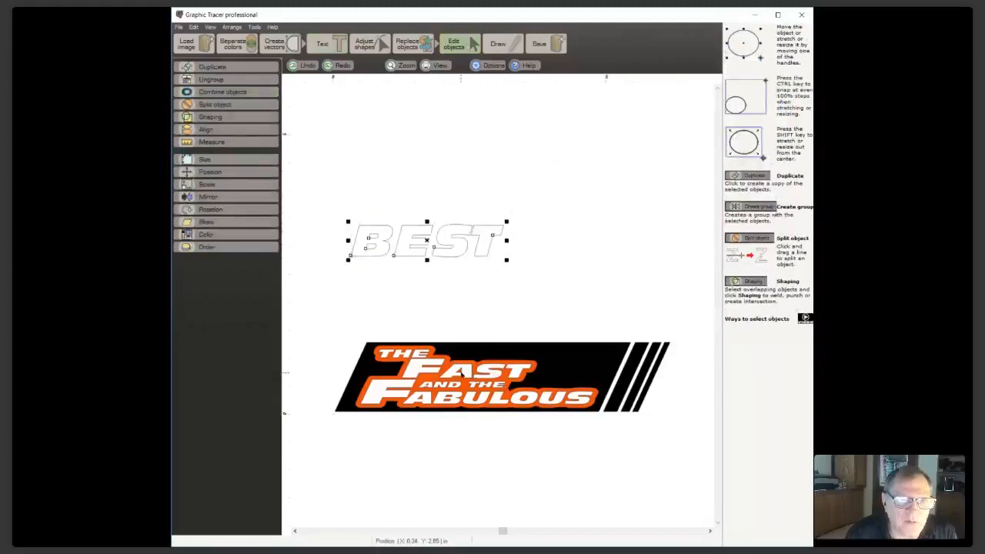
{"action": "left_click_drag", "start_coordinate": [561, 328], "coordinate": [433, 384]}
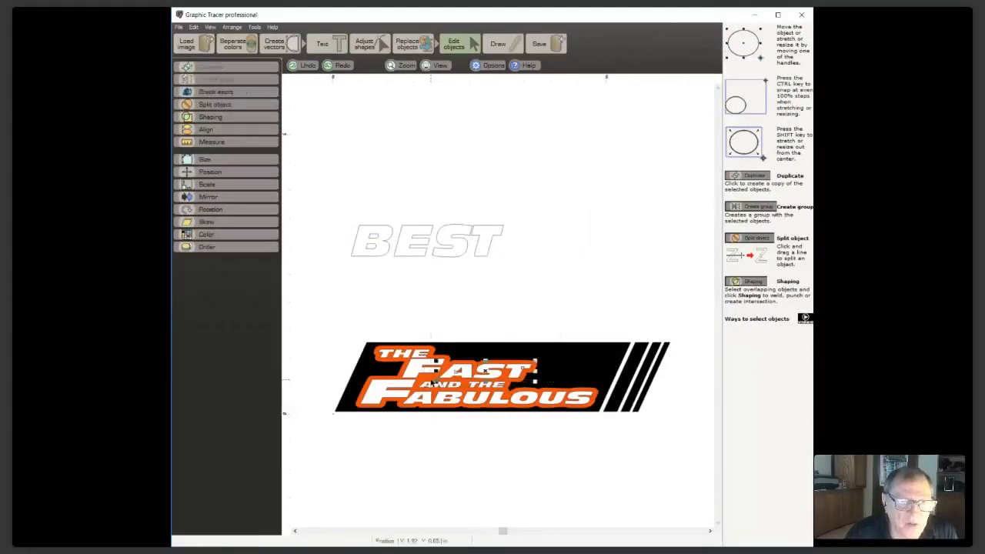
{"action": "left_click", "coordinate": [201, 159]}
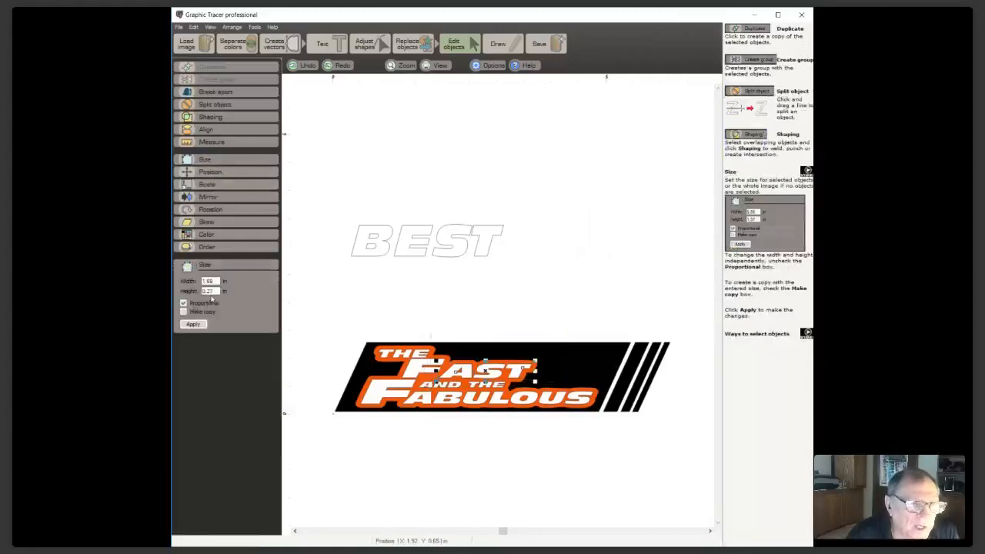
Resize the whole drawing proportionally to a height of 0.27 in
{"action": "left_click_drag", "start_coordinate": [514, 216], "coordinate": [386, 281]}
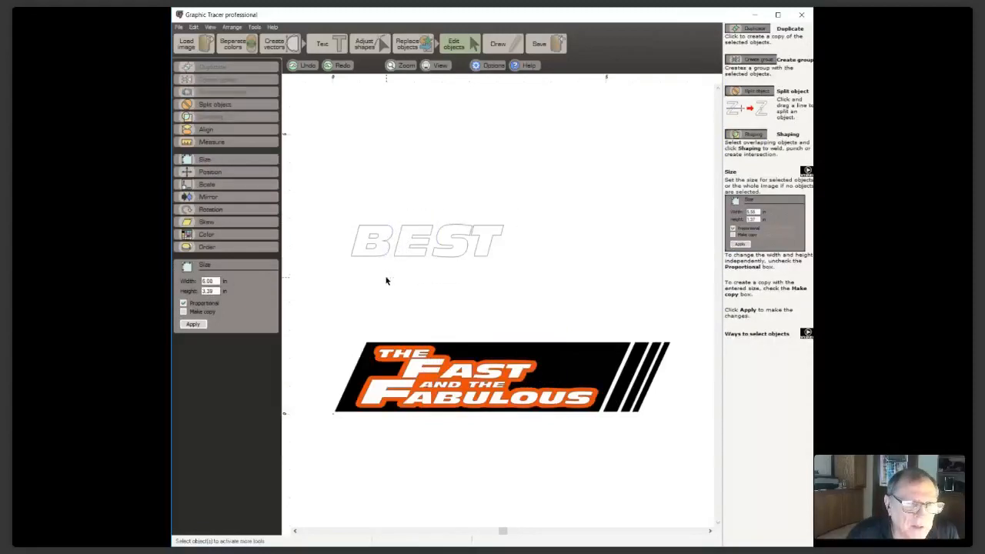
{"action": "double_click", "coordinate": [217, 291]}
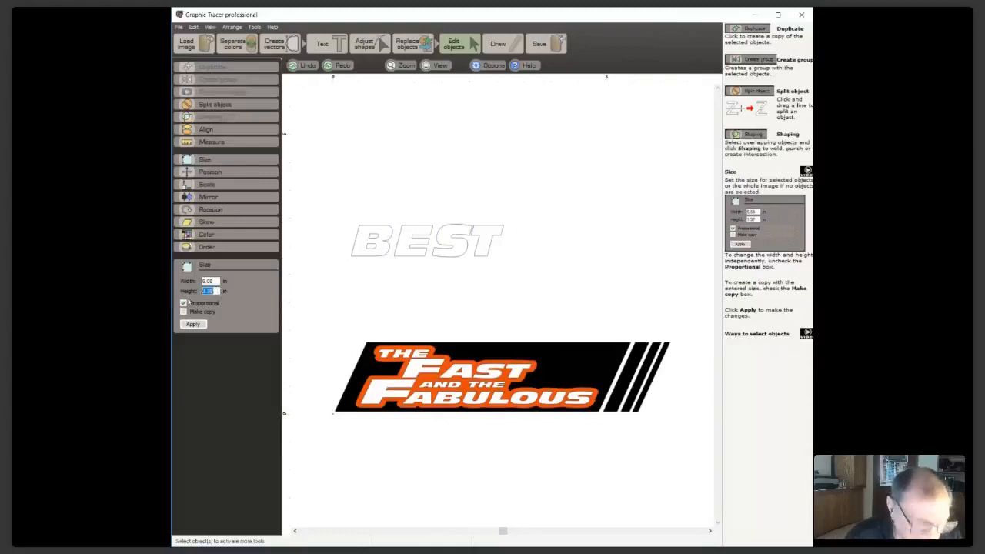
{"action": "key", "text": "BackSpace"}
{"action": "type", "text": ".27"}
{"action": "left_click", "coordinate": [194, 326]}
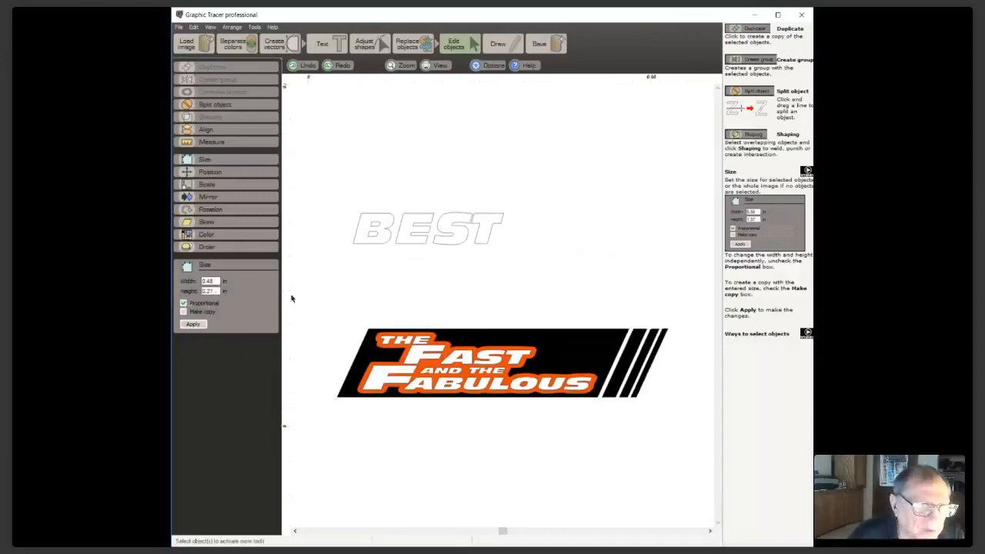
Ungroup the BEST text into separate letter outlines
{"action": "left_click", "coordinate": [437, 228]}
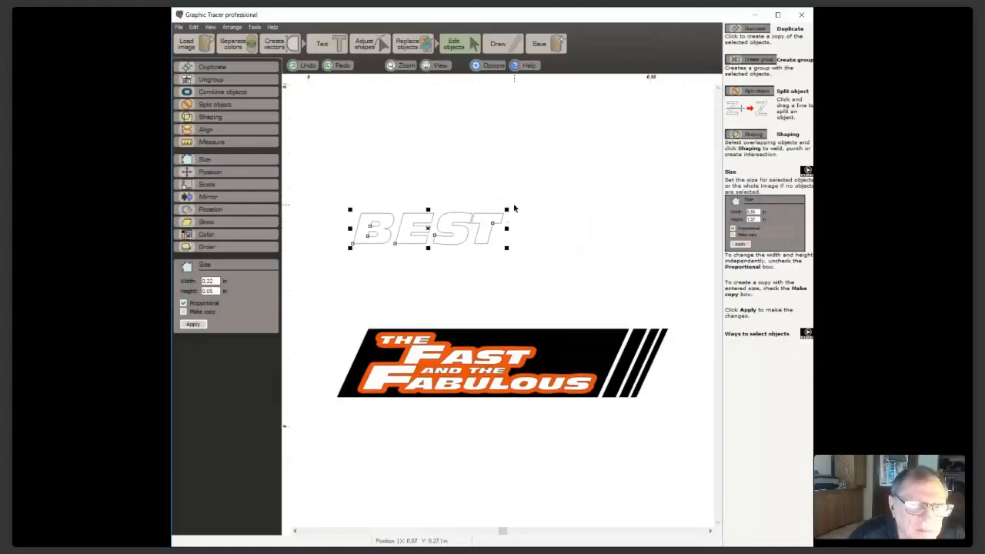
{"action": "left_click", "coordinate": [314, 207]}
{"action": "left_click_drag", "start_coordinate": [314, 206], "coordinate": [406, 254]}
{"action": "left_click", "coordinate": [377, 246]}
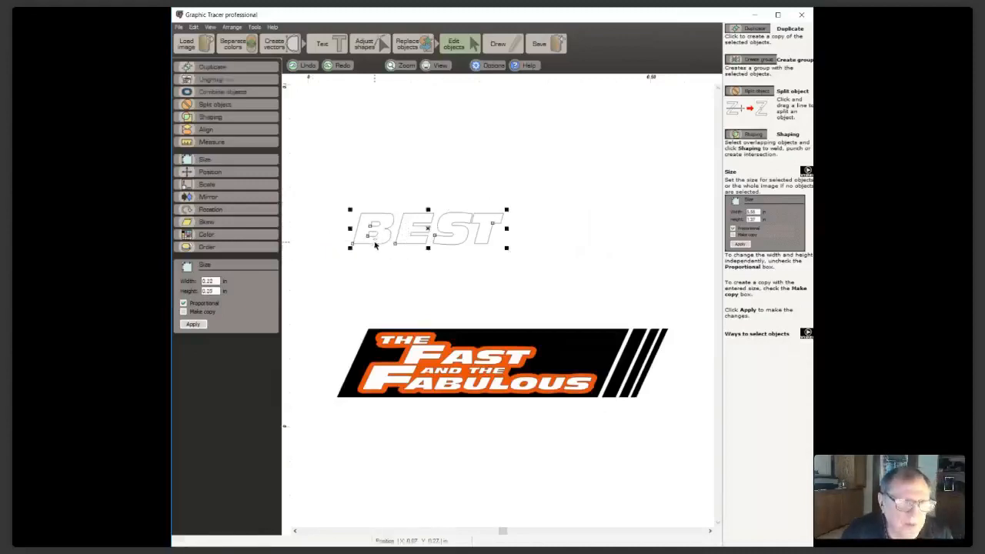
{"action": "left_click", "coordinate": [210, 27]}
{"action": "mouse_move", "coordinate": [229, 29]}
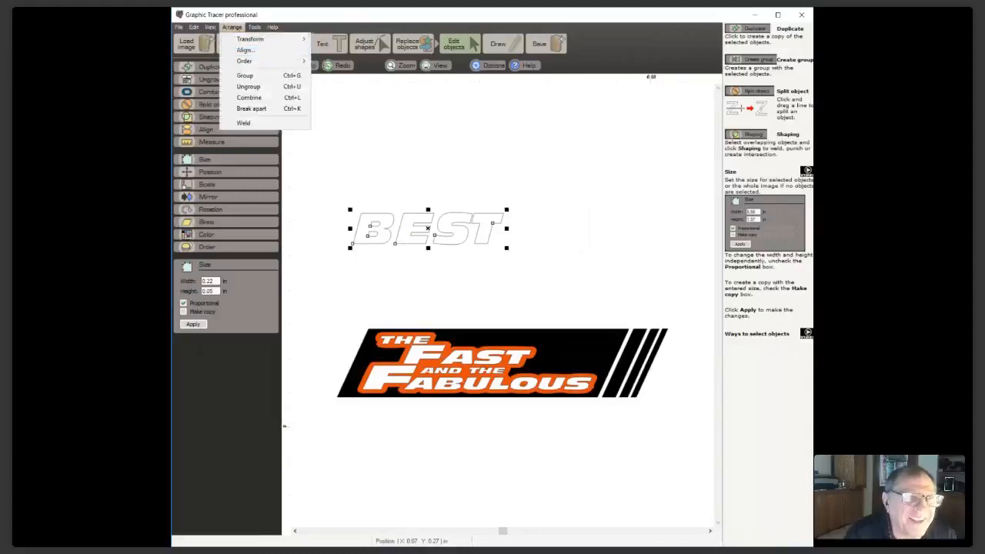
{"action": "left_click", "coordinate": [248, 87]}
{"action": "left_click", "coordinate": [378, 191]}
{"action": "left_click_drag", "start_coordinate": [341, 204], "coordinate": [412, 255]}
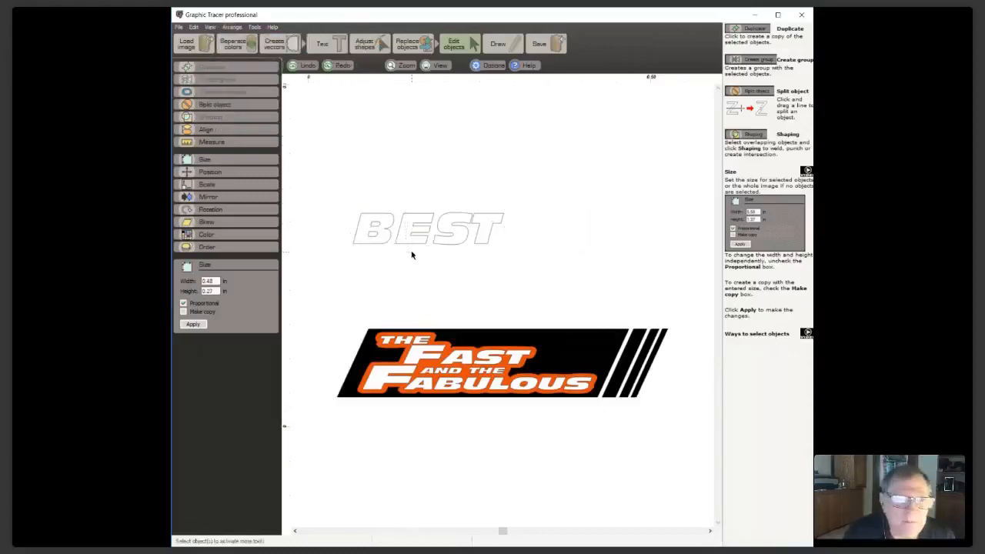
Enlarge the B of BEST together with its inner holes so it stands taller than the other letters
{"action": "left_click", "coordinate": [388, 236]}
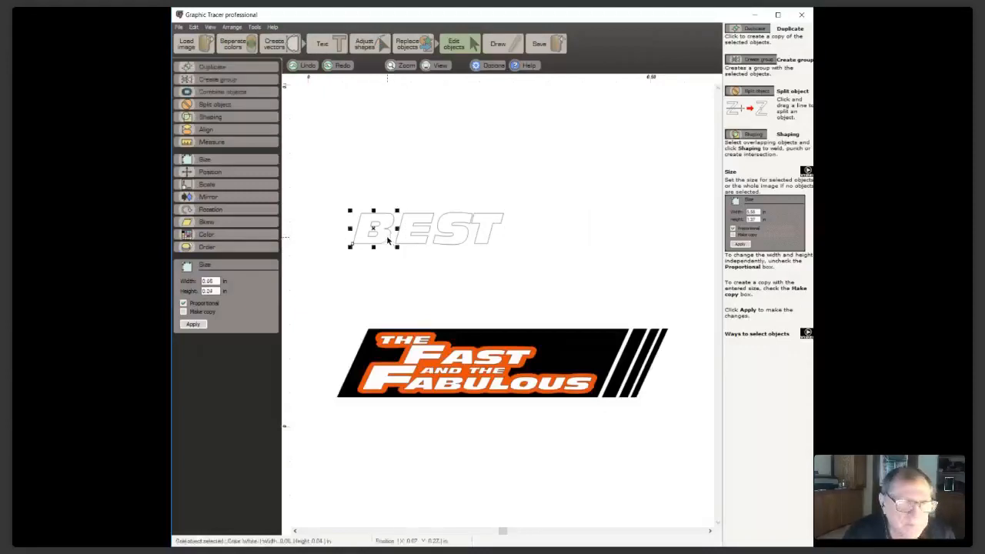
{"action": "left_click_drag", "start_coordinate": [350, 210], "coordinate": [333, 198]}
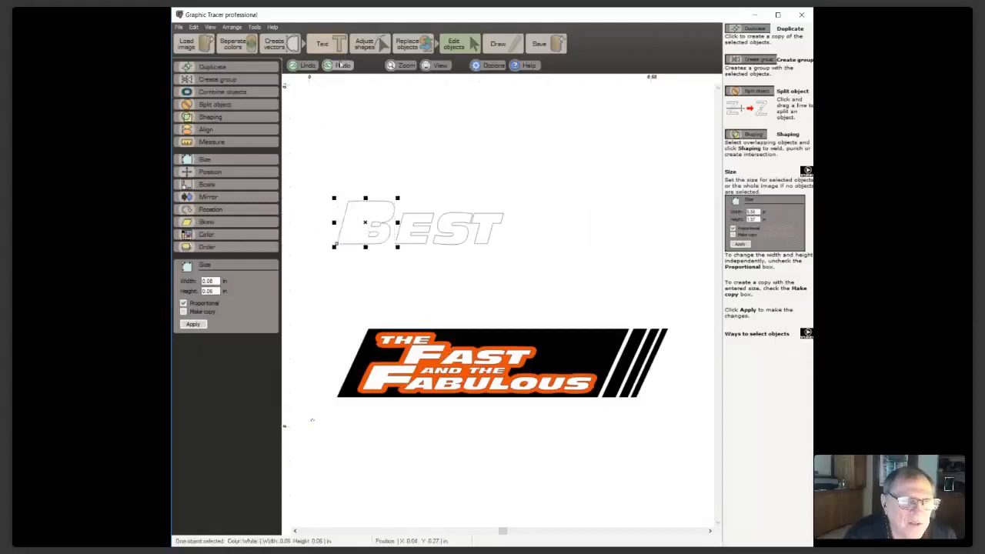
{"action": "left_click", "coordinate": [308, 66]}
{"action": "left_click_drag", "start_coordinate": [338, 199], "coordinate": [401, 253]}
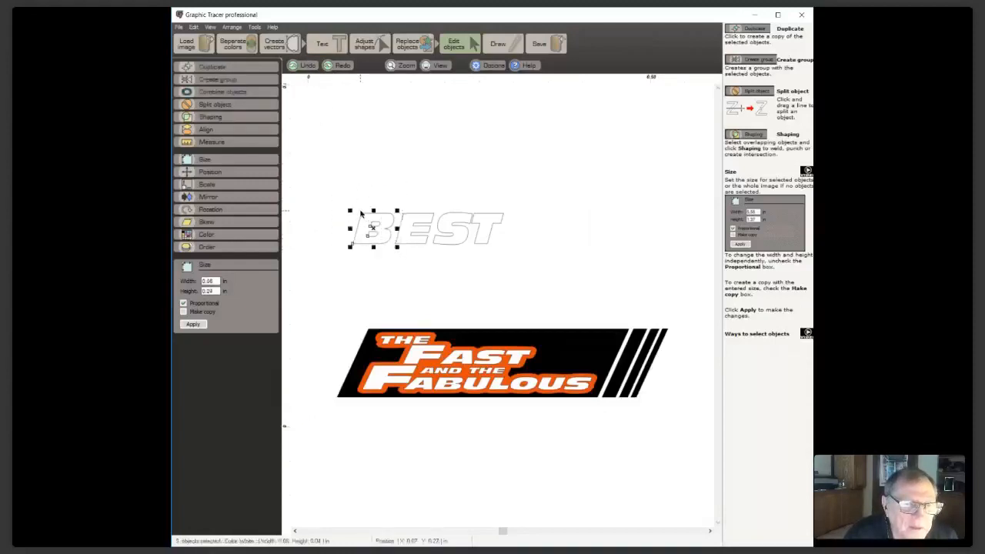
{"action": "left_click_drag", "start_coordinate": [351, 210], "coordinate": [336, 201]}
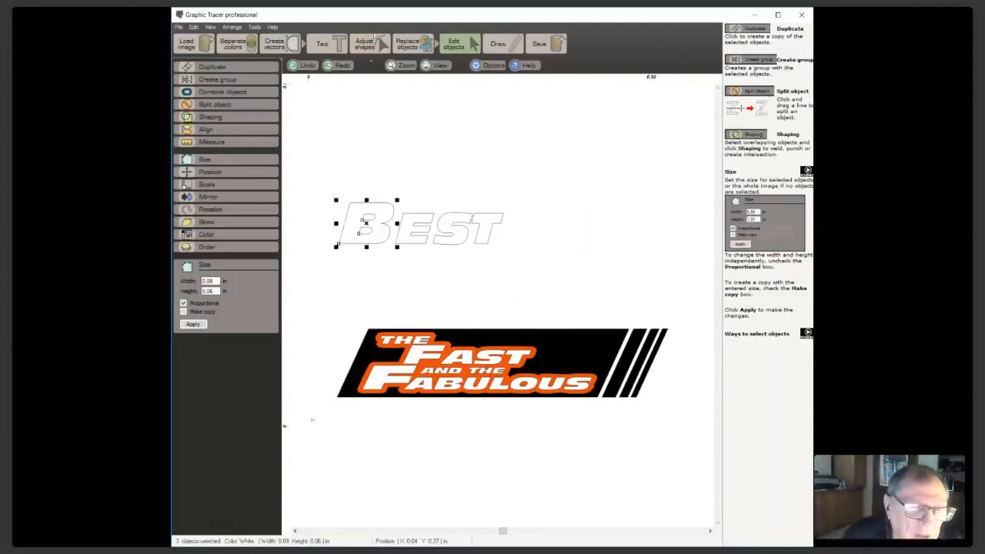
Delete all the letters of the BEST text above the logo
{"action": "left_click_drag", "start_coordinate": [317, 150], "coordinate": [549, 269]}
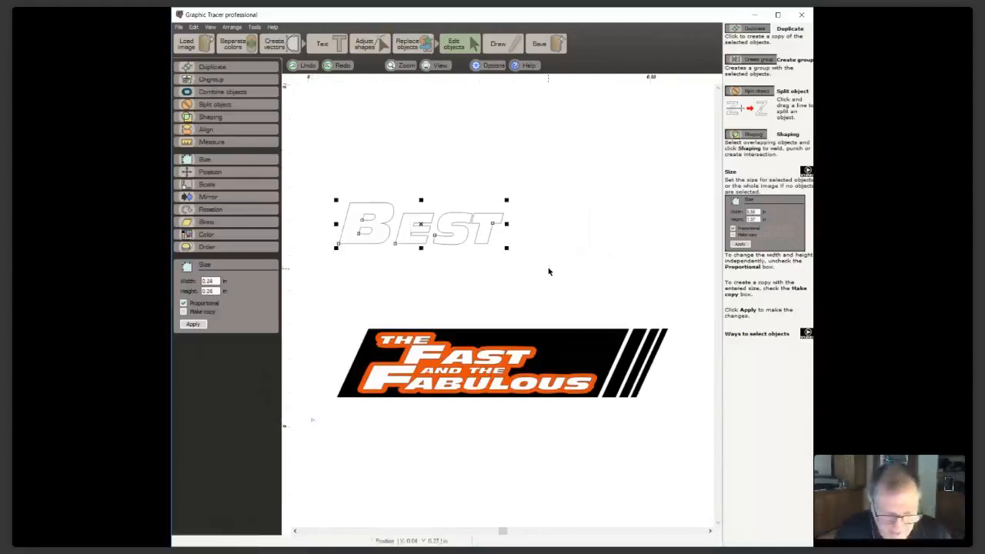
{"action": "key", "text": "Delete"}
Select the logo lettering with its orange outline and preview a replacement contour, outside with rounded corners, at 0.01 in distance
{"action": "scroll", "coordinate": [503, 308], "scroll_direction": "up", "scroll_amount": 2}
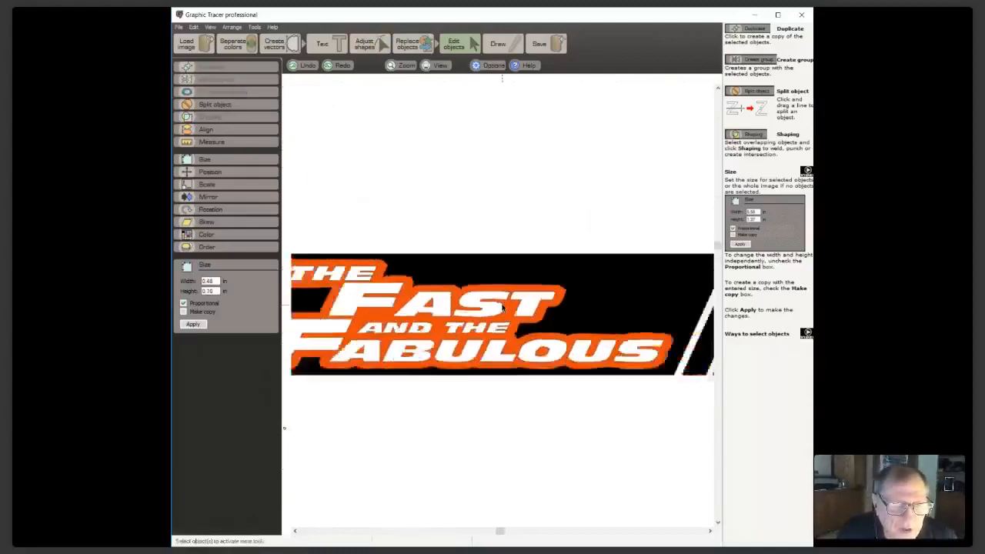
{"action": "scroll", "coordinate": [503, 307], "scroll_direction": "down", "scroll_amount": 2}
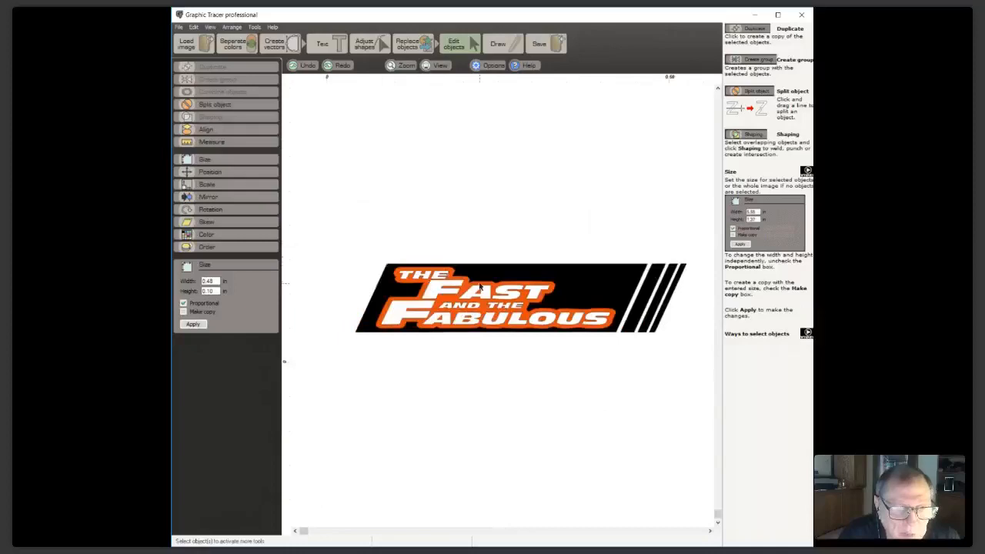
{"action": "scroll", "coordinate": [492, 296], "scroll_direction": "up", "scroll_amount": 2}
{"action": "scroll", "coordinate": [501, 302], "scroll_direction": "up", "scroll_amount": 2}
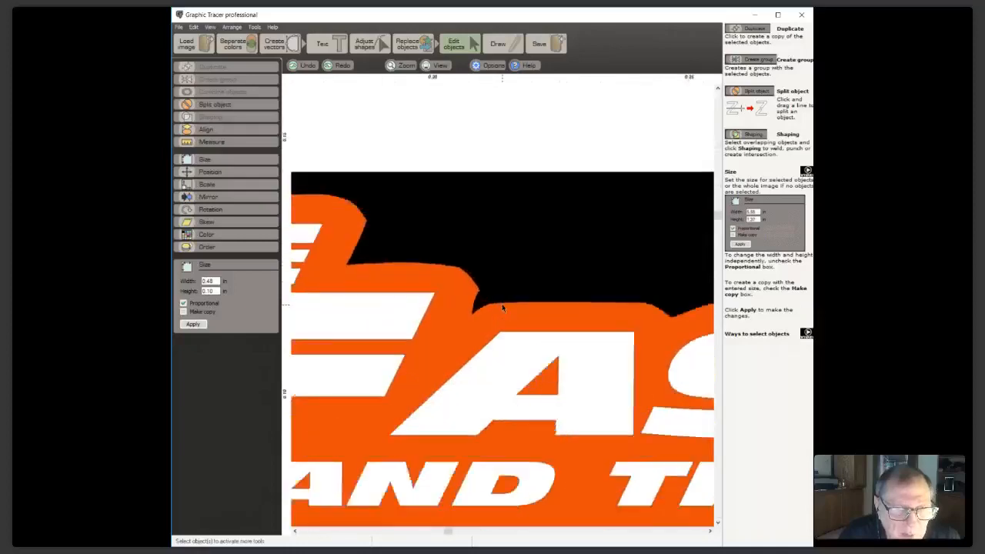
{"action": "scroll", "coordinate": [501, 304], "scroll_direction": "down", "scroll_amount": 3}
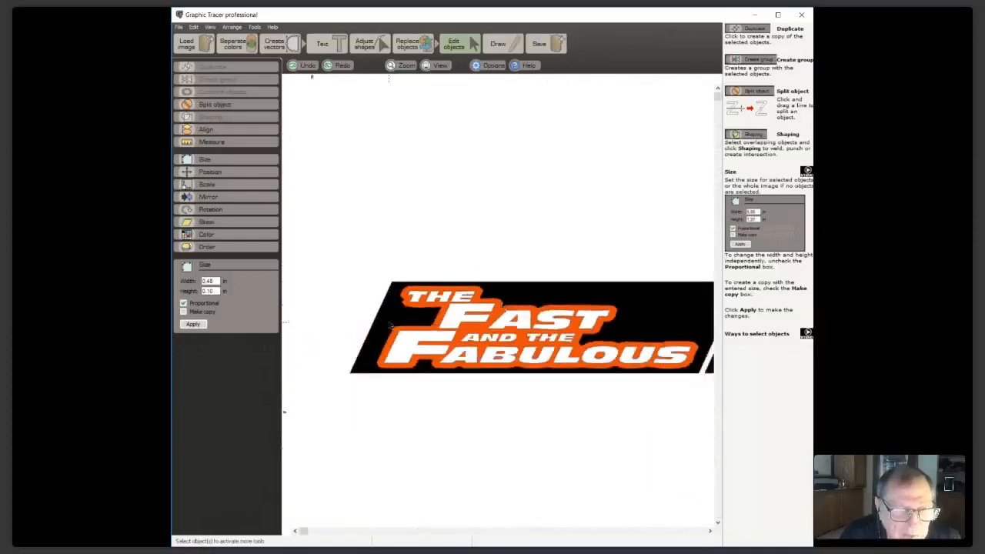
{"action": "left_click_drag", "start_coordinate": [325, 242], "coordinate": [694, 397]}
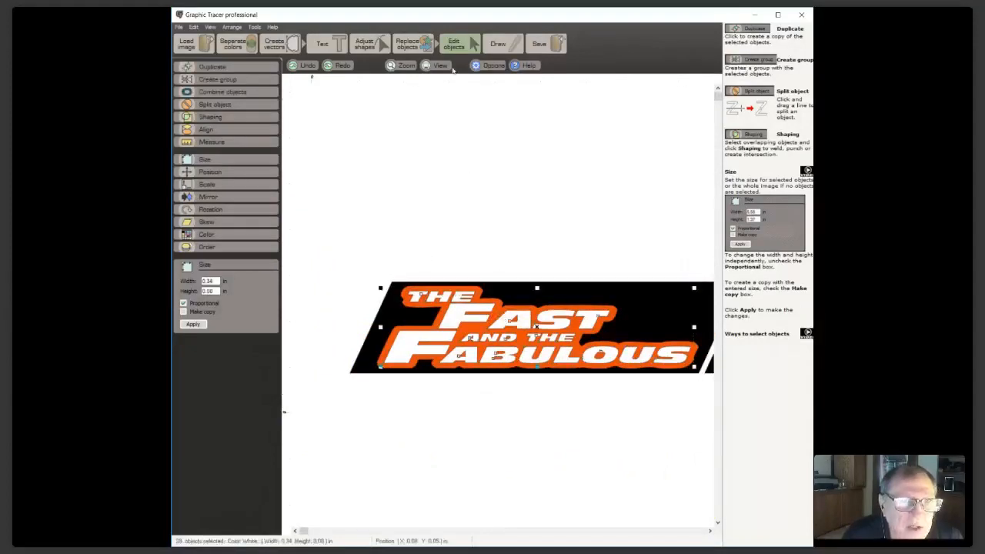
{"action": "left_click", "coordinate": [410, 44]}
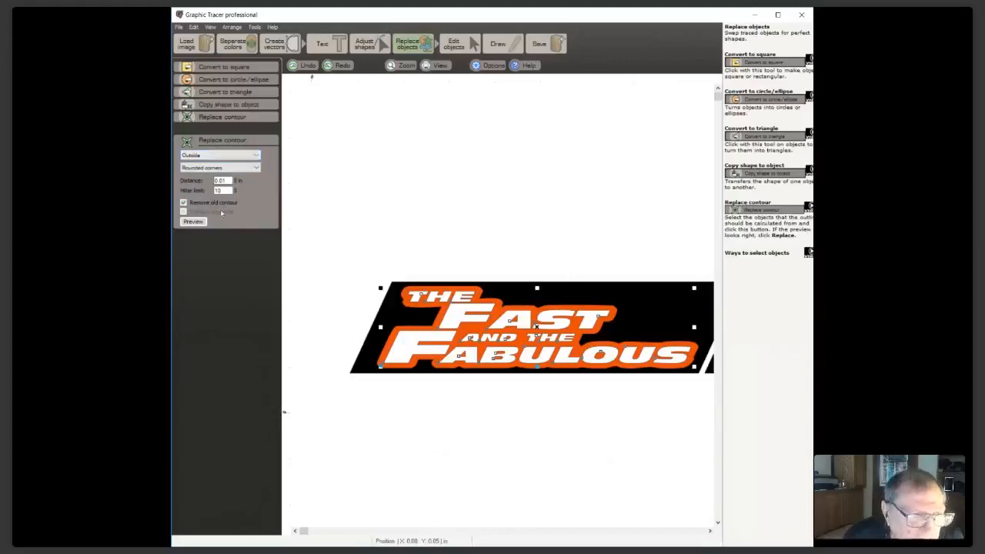
{"action": "left_click", "coordinate": [194, 222]}
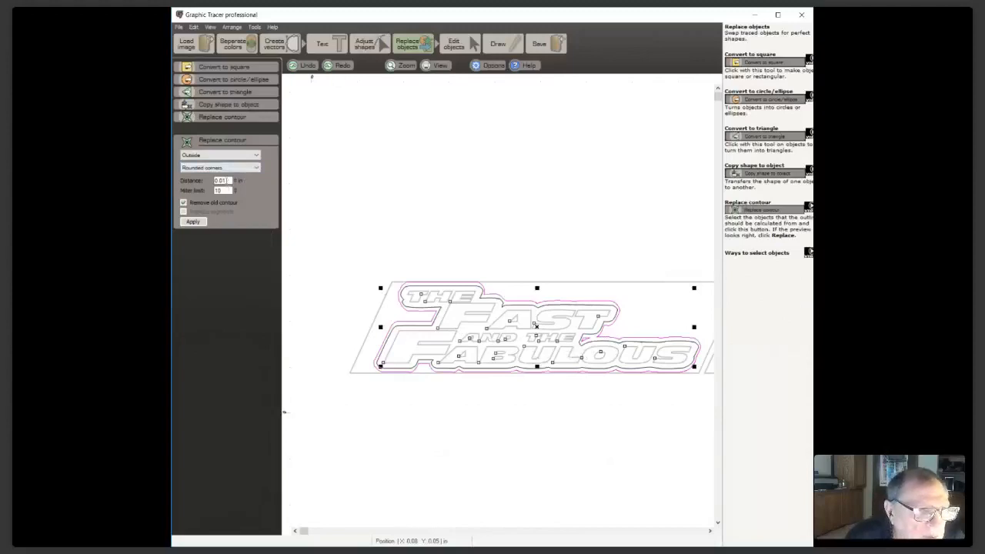
Set the replacement contour distance to 0.005 in and preview it
{"action": "type", "text": "0"}
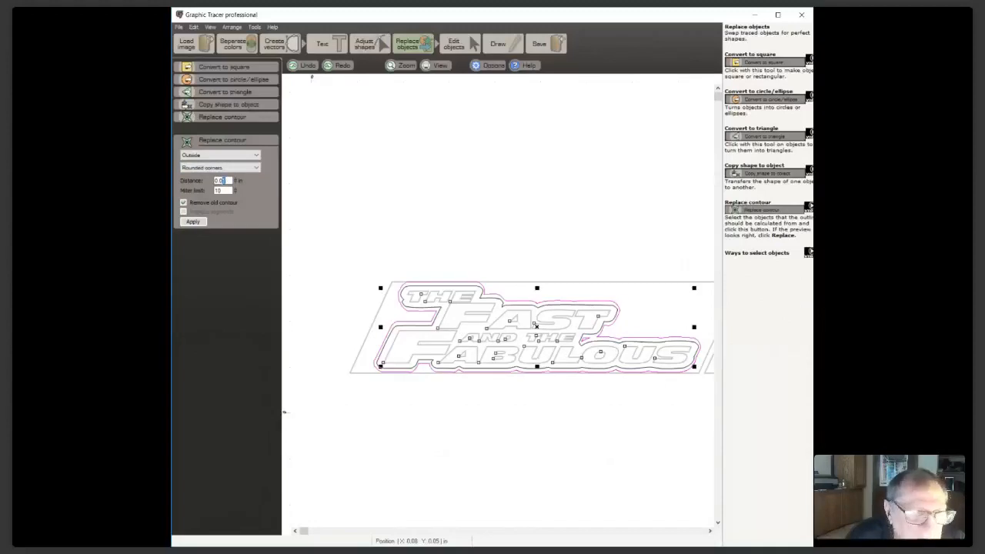
{"action": "type", "text": "1"}
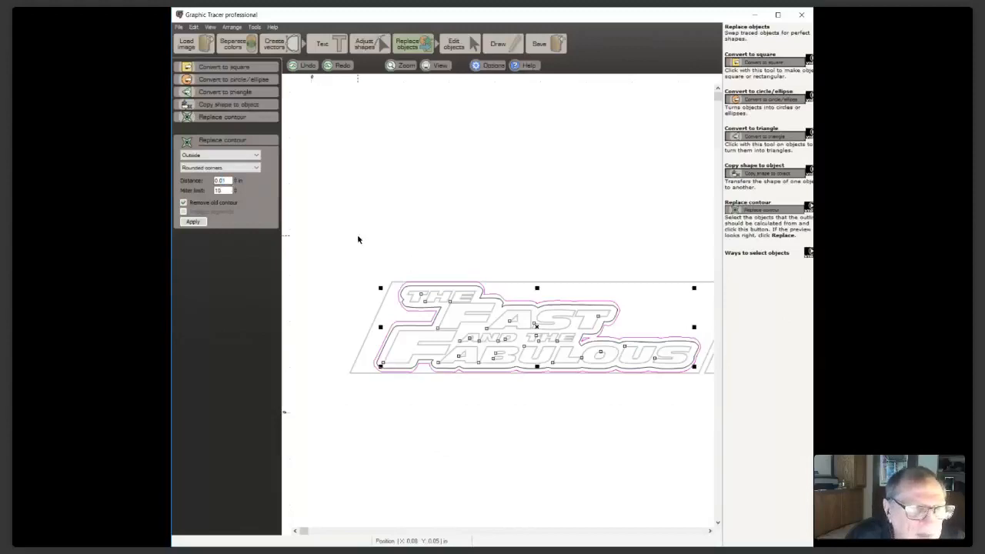
{"action": "left_click_drag", "start_coordinate": [225, 180], "coordinate": [220, 180]}
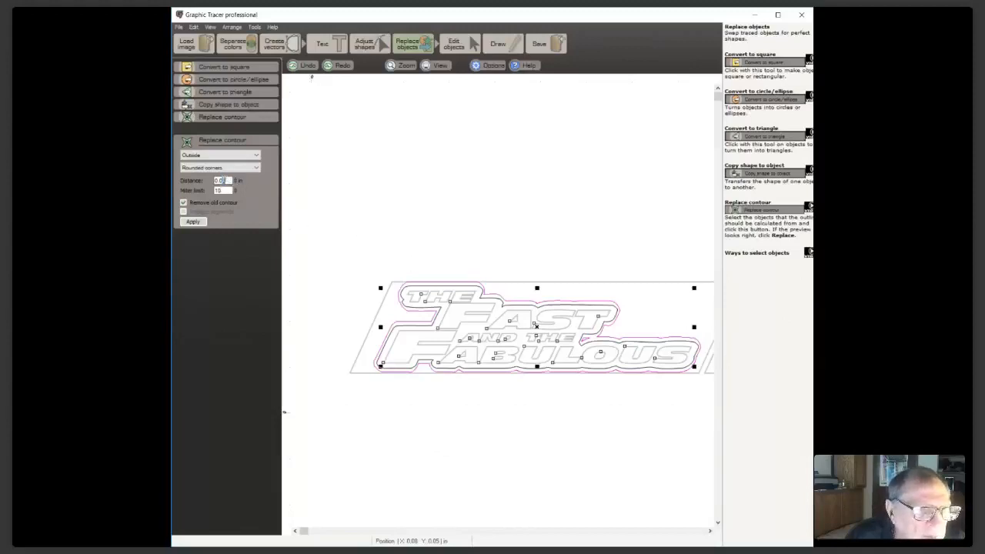
{"action": "type", "text": "05"}
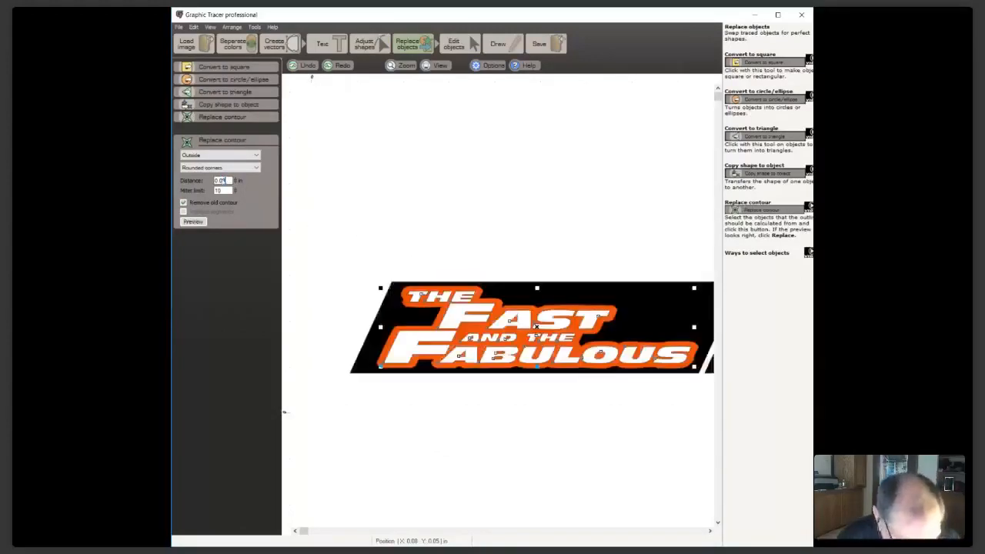
{"action": "left_click", "coordinate": [195, 221]}
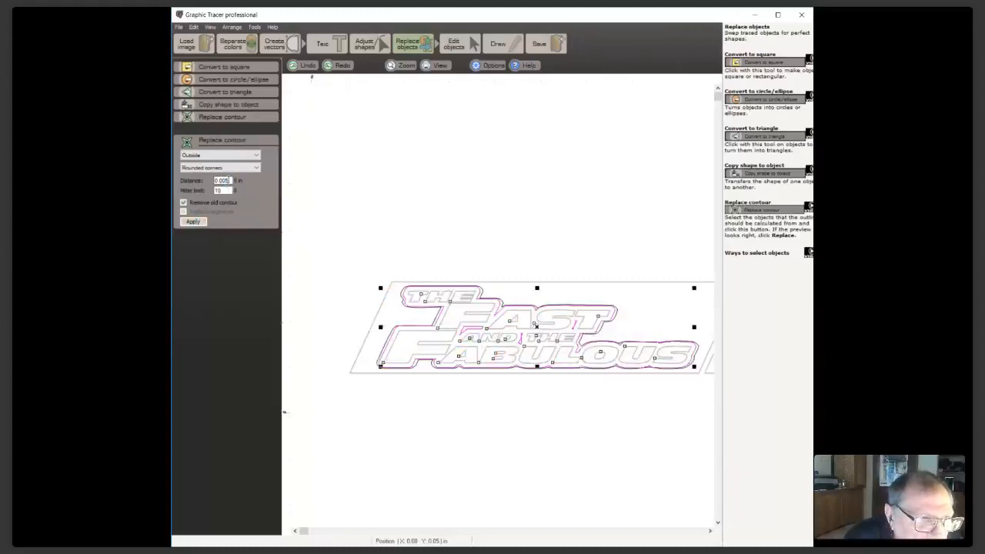
Set the contour distance to 0.006 in and compare the previewed contour with the traced outline up close
{"action": "left_click", "coordinate": [193, 222]}
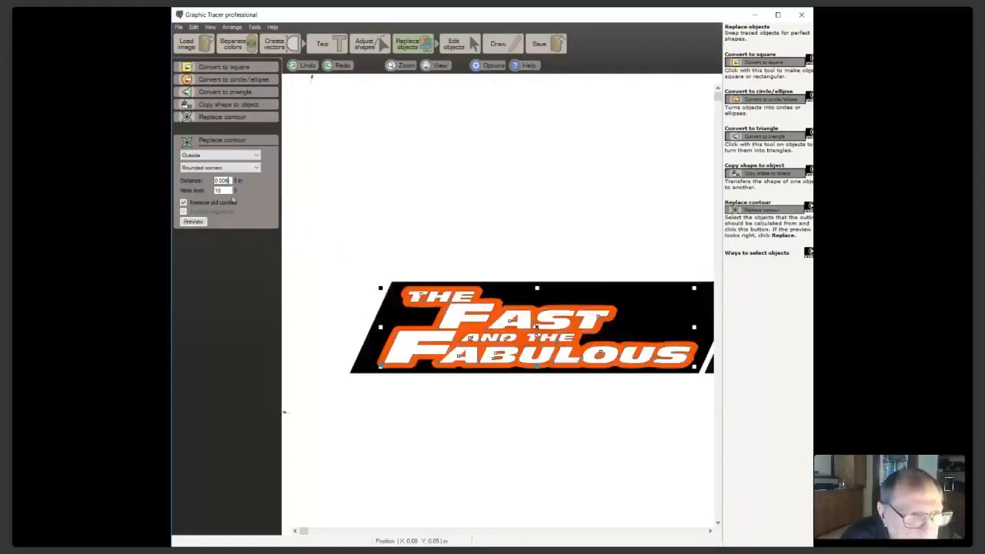
{"action": "left_click", "coordinate": [197, 221]}
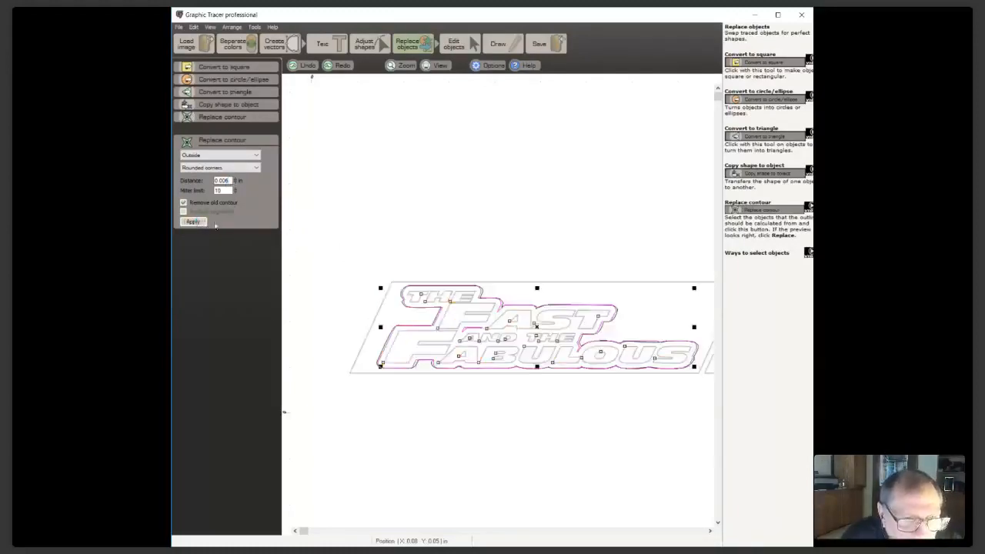
{"action": "scroll", "coordinate": [452, 285], "scroll_direction": "up", "scroll_amount": 3}
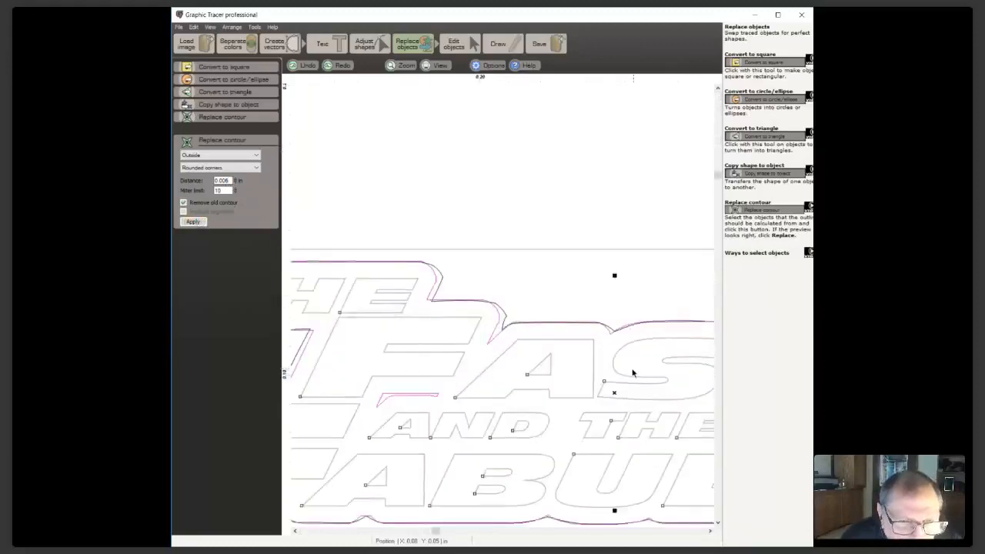
{"action": "scroll", "coordinate": [503, 307], "scroll_direction": "down", "scroll_amount": 3}
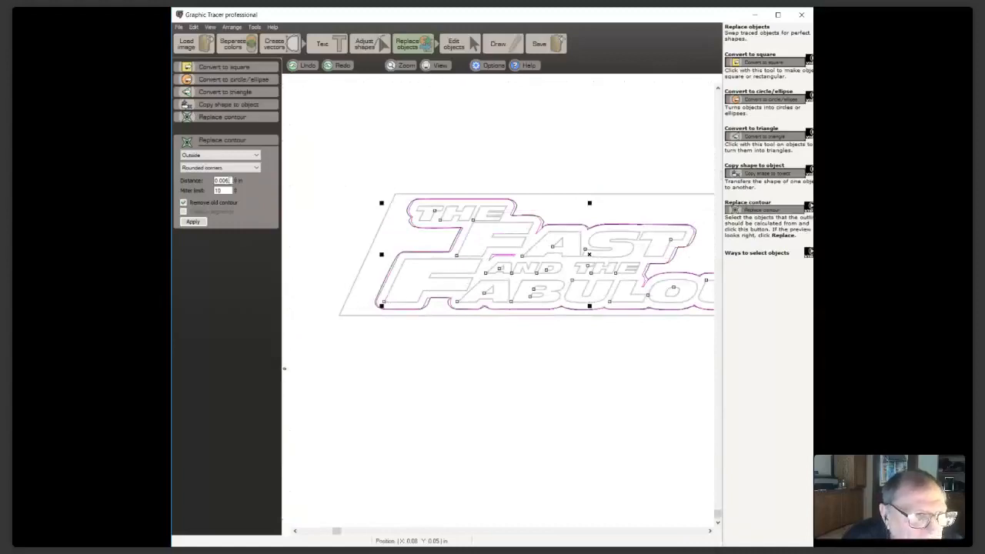
Refine the contour distance to 0.0065 in and check the preview around the whole lettering
{"action": "type", "text": "5"}
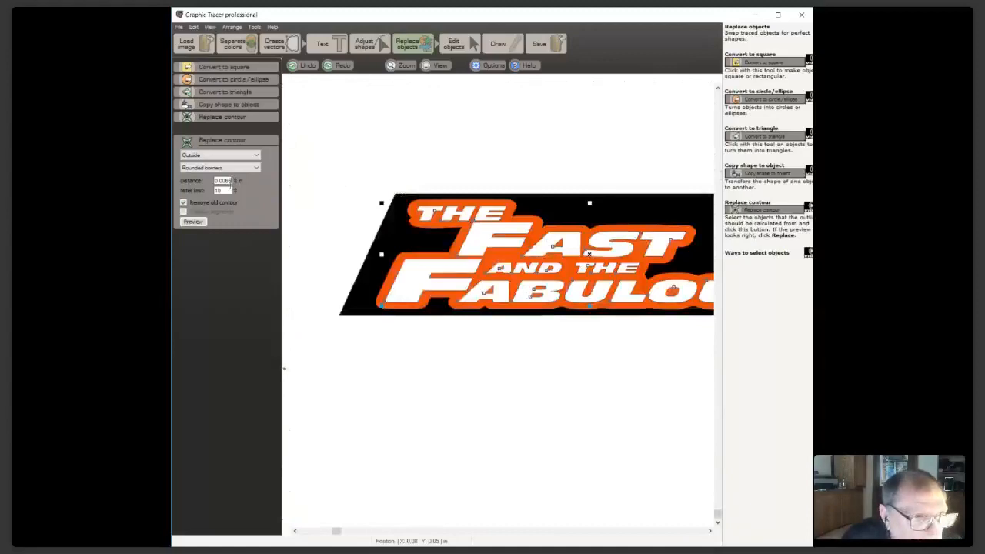
{"action": "left_click", "coordinate": [194, 221]}
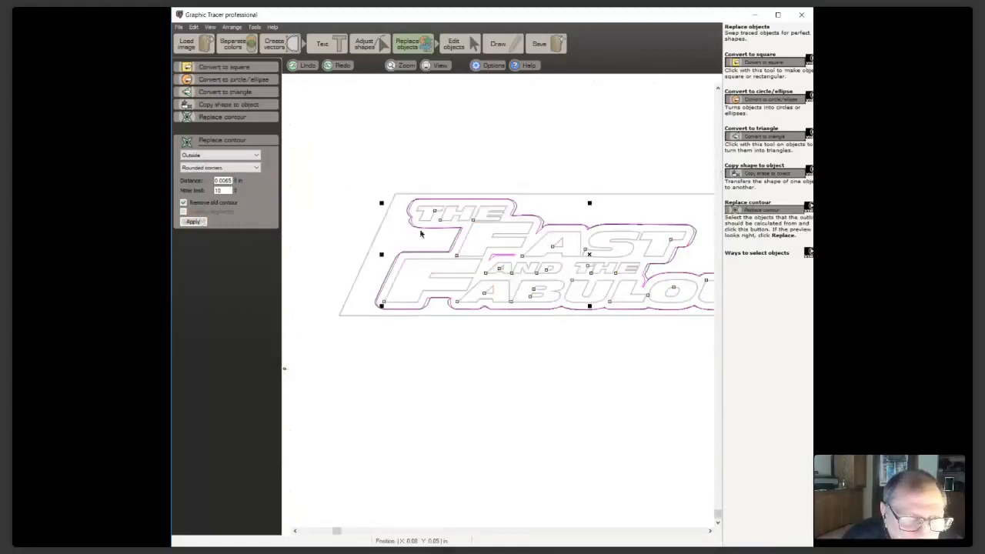
{"action": "scroll", "coordinate": [651, 242], "scroll_direction": "down", "scroll_amount": 2}
{"action": "scroll", "coordinate": [489, 335], "scroll_direction": "up", "scroll_amount": 2}
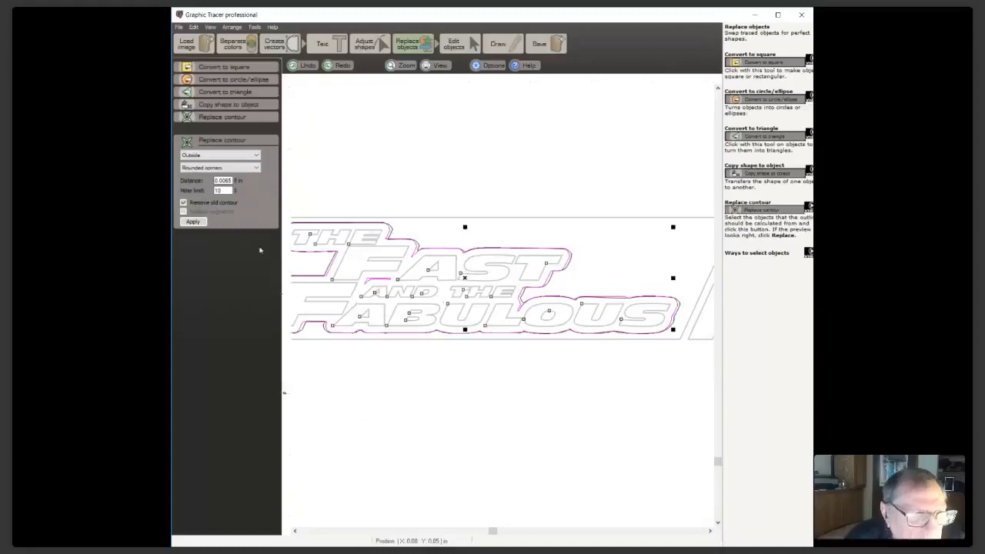
Apply the previewed replacement contour to the lettering, deselect everything and check the new orange outline up close
{"action": "left_click", "coordinate": [194, 221]}
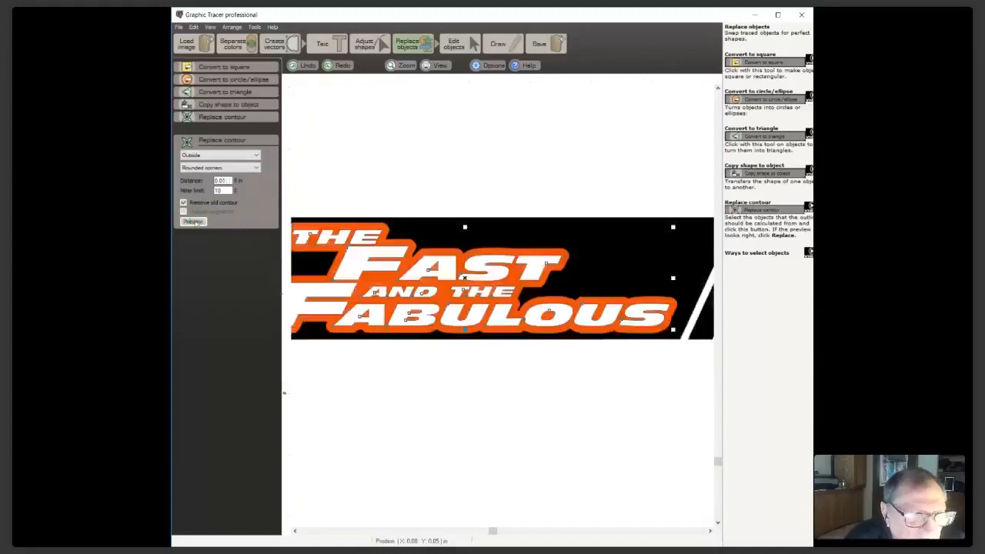
{"action": "left_click", "coordinate": [443, 197]}
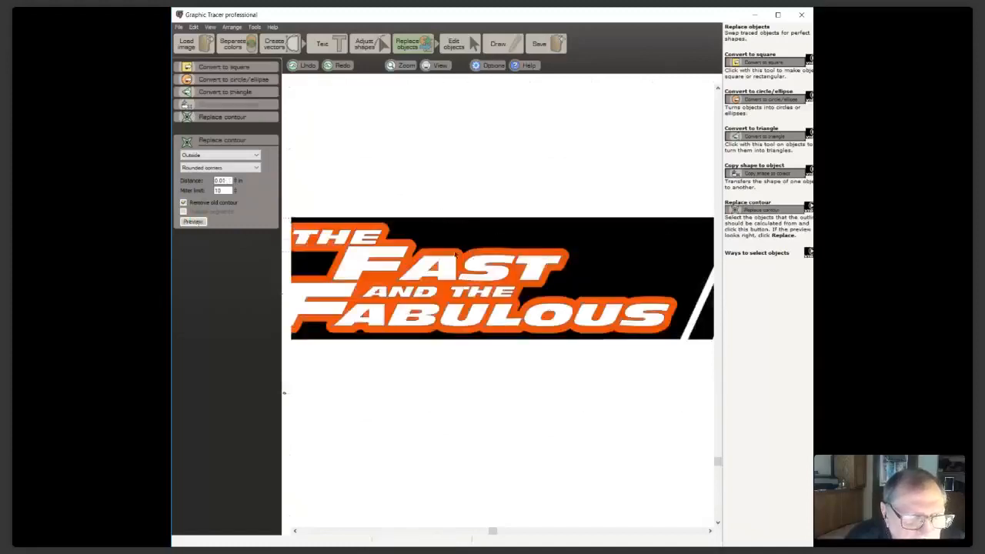
{"action": "scroll", "coordinate": [455, 255], "scroll_direction": "up", "scroll_amount": 2}
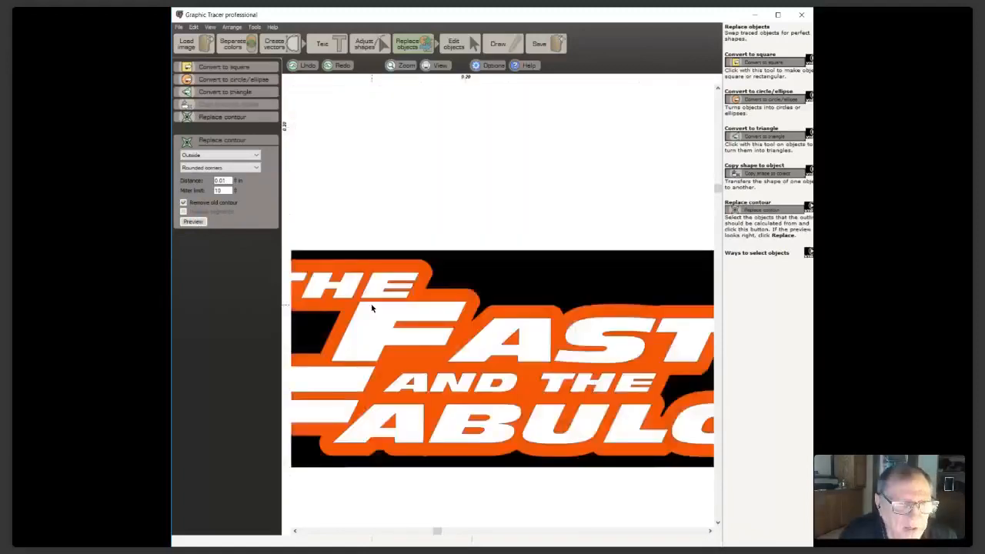
{"action": "scroll", "coordinate": [410, 277], "scroll_direction": "down", "scroll_amount": 3}
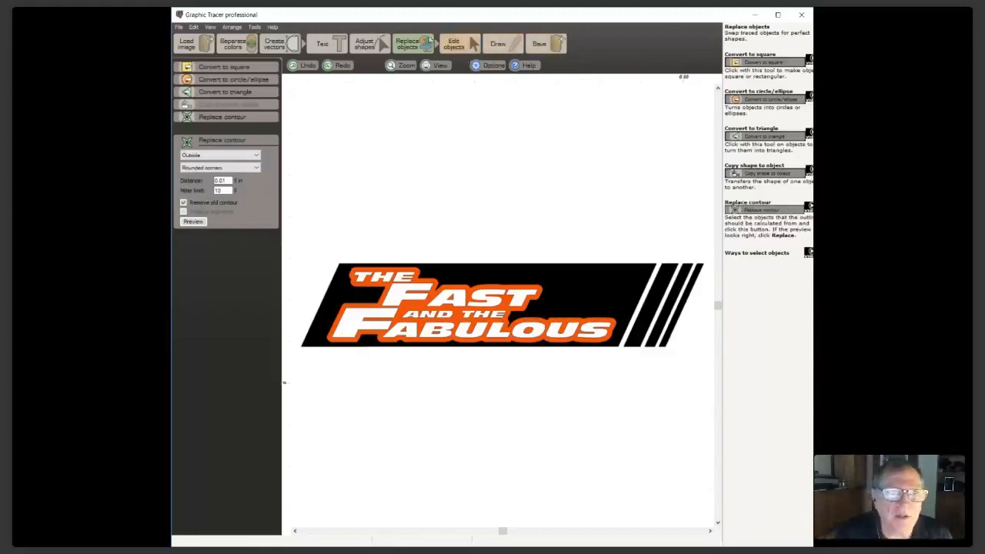
Remove the surplus node near the lower end of the black panel's slanted right edge and convert that edge to a straight line
{"action": "left_click", "coordinate": [365, 44]}
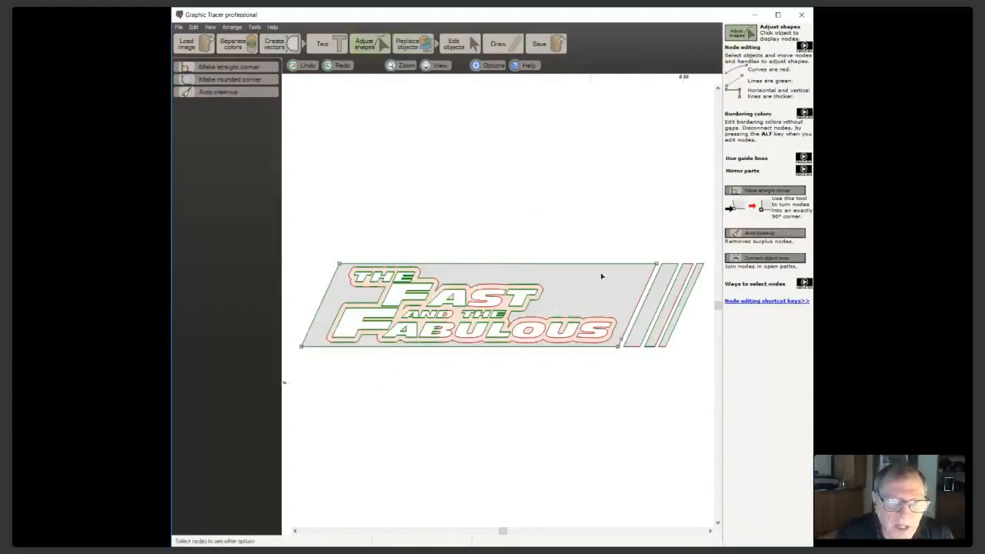
{"action": "left_click", "coordinate": [628, 327]}
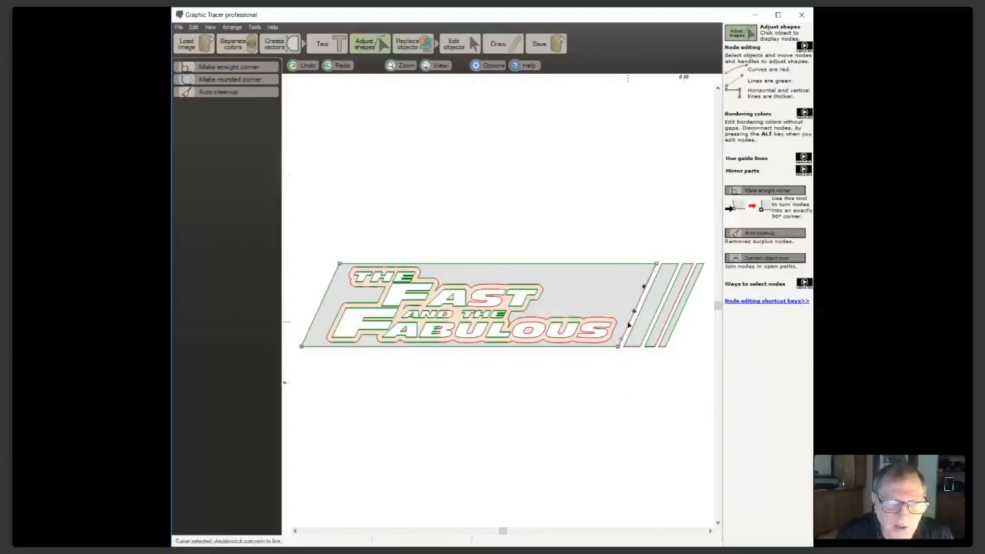
{"action": "left_click", "coordinate": [619, 342]}
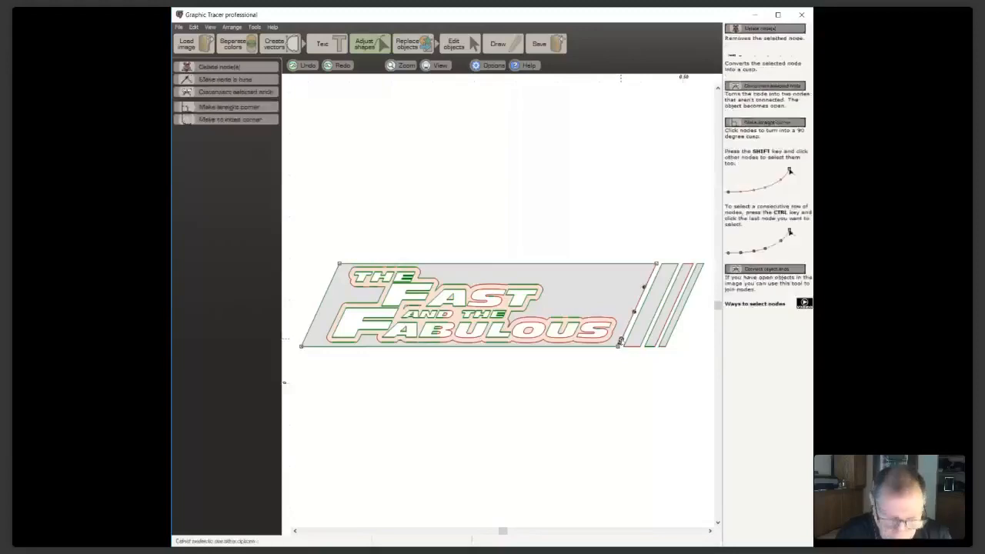
{"action": "left_click", "coordinate": [624, 339]}
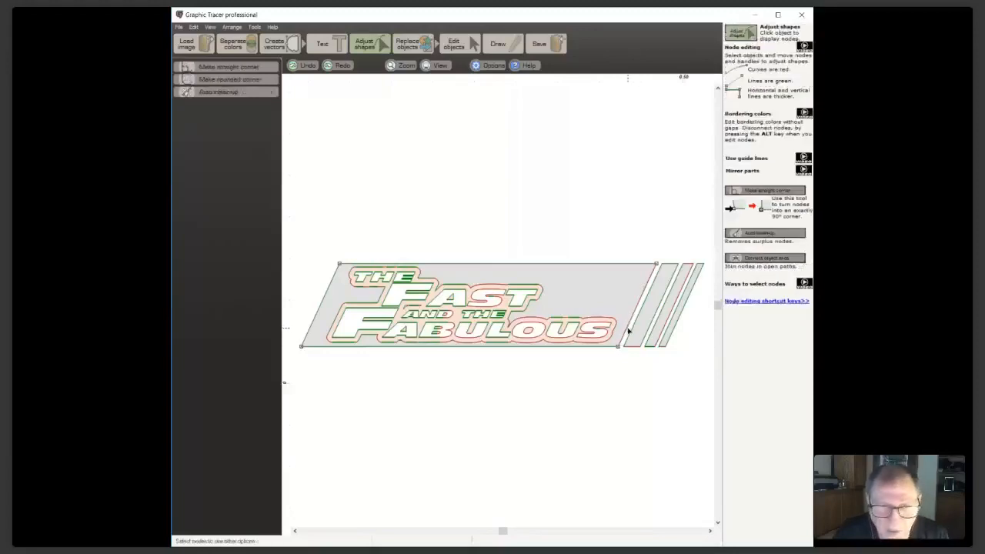
{"action": "left_click", "coordinate": [628, 329]}
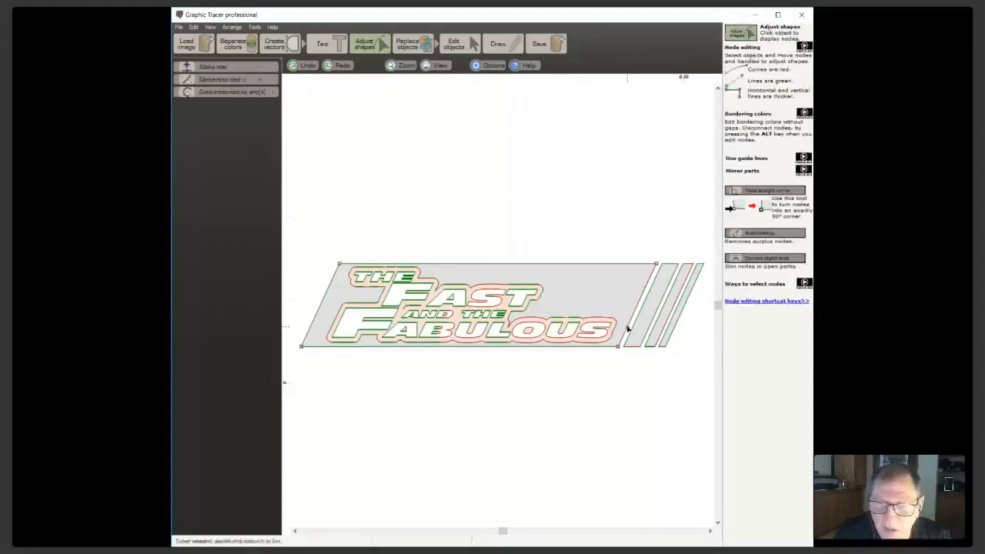
Clean up the lower right corner of the widest stripe beside the panel and convert its bottom edge to a line
{"action": "left_click", "coordinate": [635, 349]}
{"action": "scroll", "coordinate": [637, 347], "scroll_direction": "up", "scroll_amount": 2}
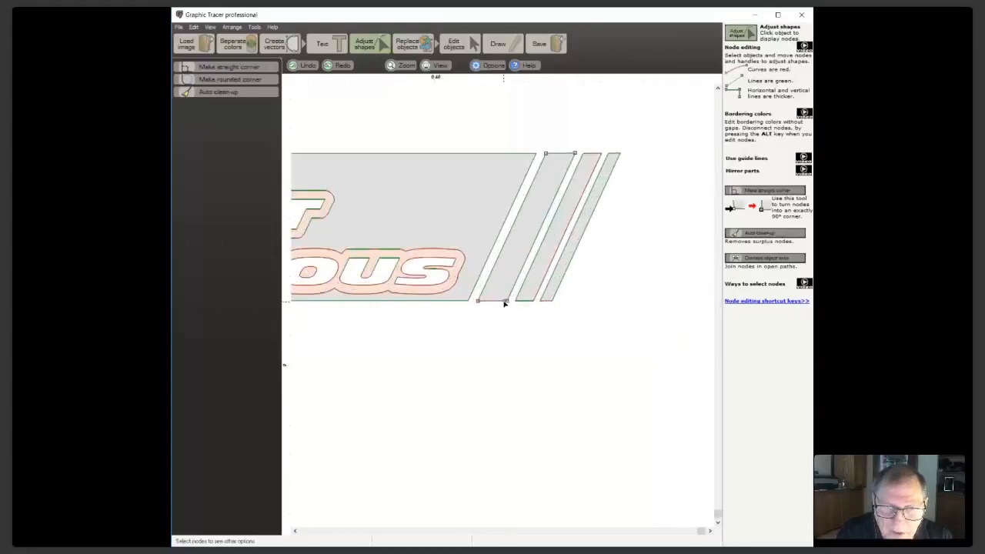
{"action": "left_click", "coordinate": [505, 301]}
{"action": "left_click", "coordinate": [498, 301]}
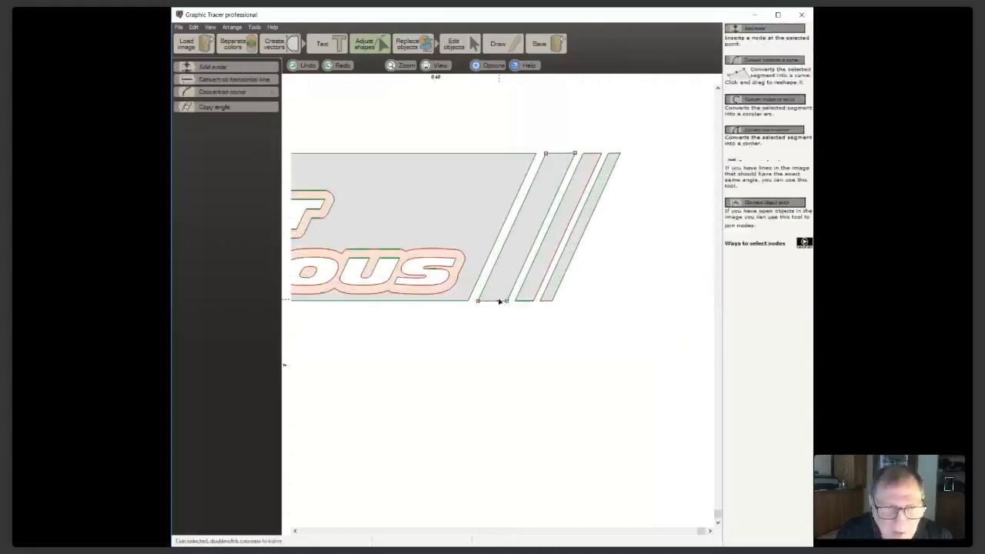
Convert the nodes at the middle stripe's upper left into a single corner and make its top edge a straight line
{"action": "left_click", "coordinate": [544, 280]}
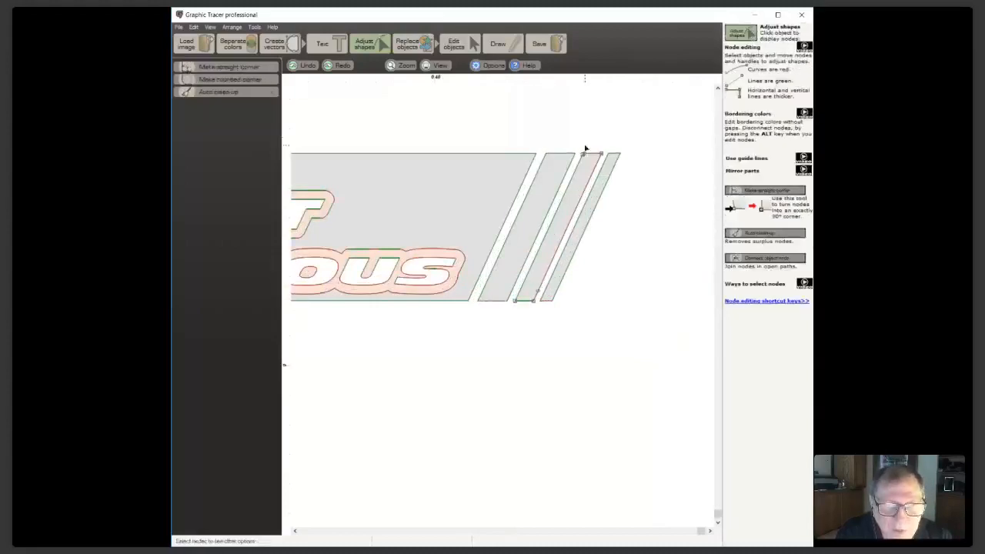
{"action": "scroll", "coordinate": [589, 147], "scroll_direction": "up", "scroll_amount": 2}
{"action": "scroll", "coordinate": [502, 308], "scroll_direction": "up", "scroll_amount": 2}
{"action": "left_click_drag", "start_coordinate": [506, 313], "coordinate": [472, 349]}
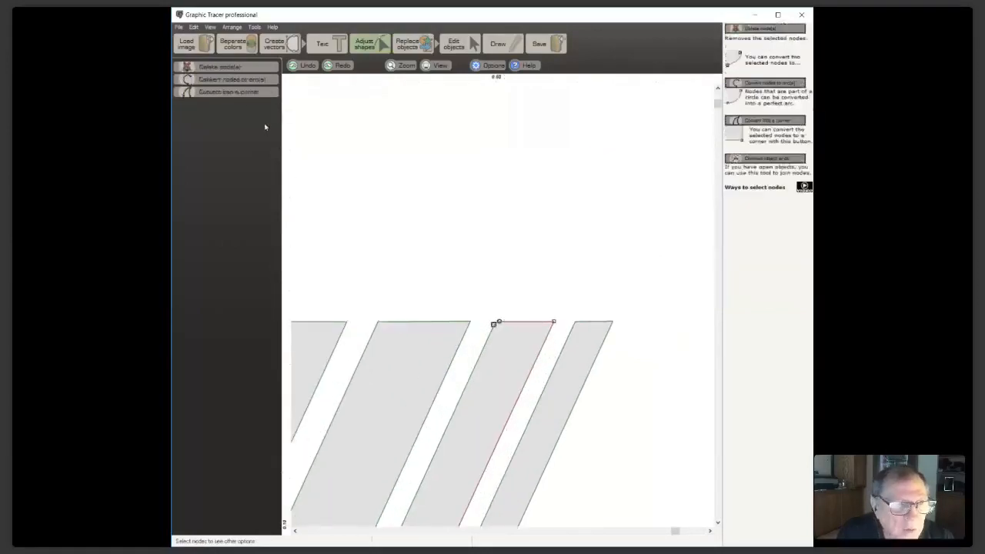
{"action": "left_click", "coordinate": [248, 93]}
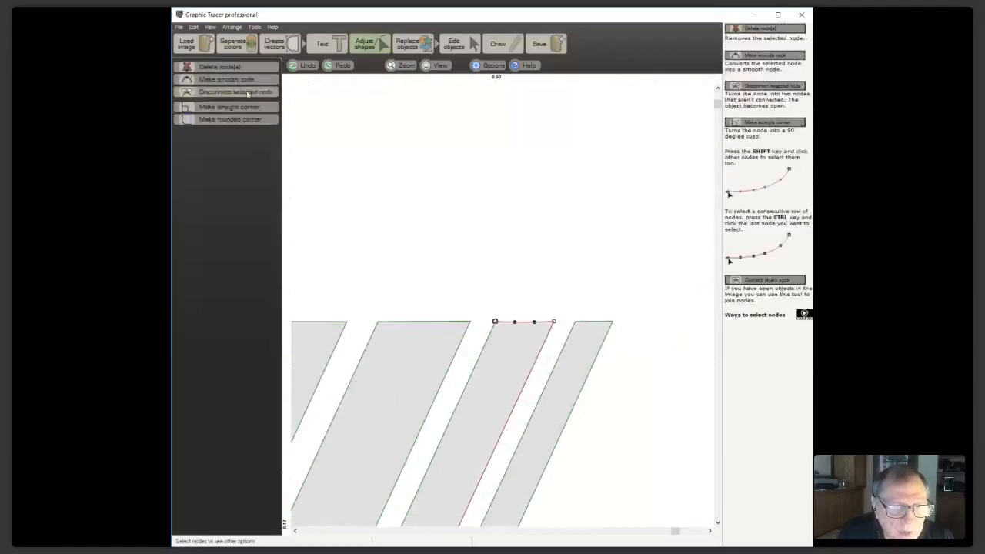
{"action": "left_click", "coordinate": [528, 322]}
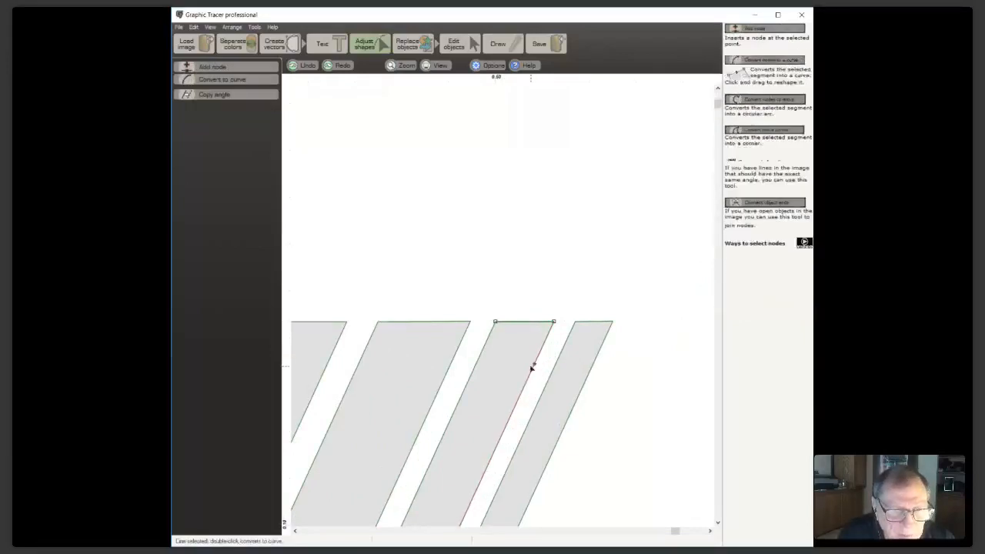
Delete the surplus node near the lower end of the middle stripe's right edge and convert that edge to a line
{"action": "scroll", "coordinate": [532, 367], "scroll_direction": "down", "scroll_amount": 2}
{"action": "left_click", "coordinate": [455, 397]}
{"action": "key", "text": "Delete"}
{"action": "left_click", "coordinate": [454, 396]}
Delete the surplus node at the narrowest stripe's lower right corner and convert its bottom edge to a straight line
{"action": "double_click", "coordinate": [462, 402]}
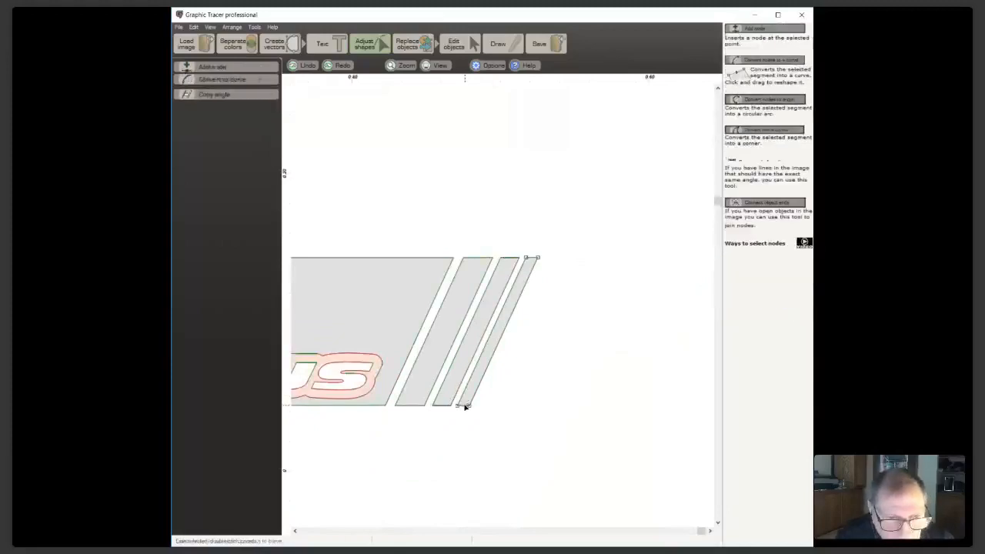
{"action": "scroll", "coordinate": [502, 307], "scroll_direction": "down", "scroll_amount": 1}
{"action": "left_click", "coordinate": [502, 307]}
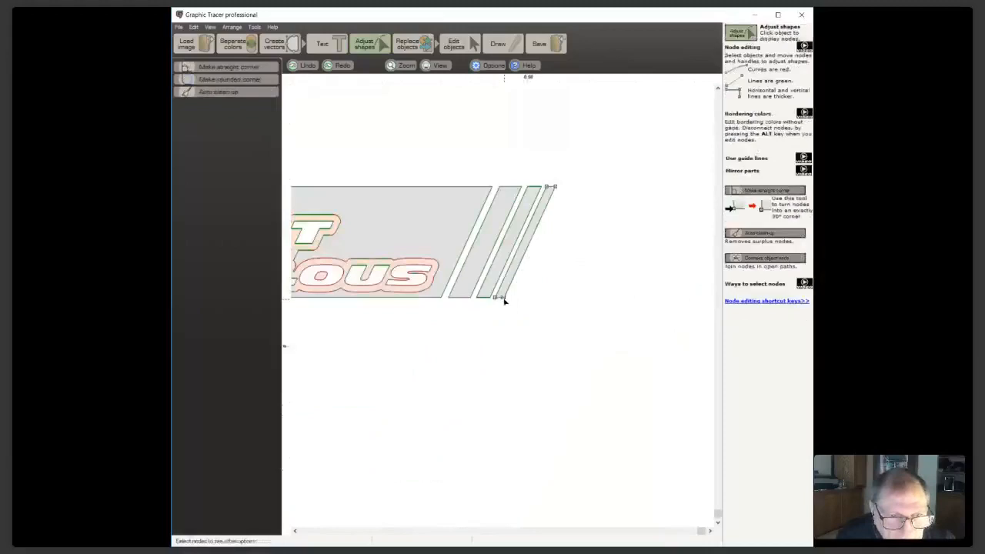
{"action": "scroll", "coordinate": [502, 306], "scroll_direction": "up", "scroll_amount": 2}
{"action": "left_click", "coordinate": [506, 305]}
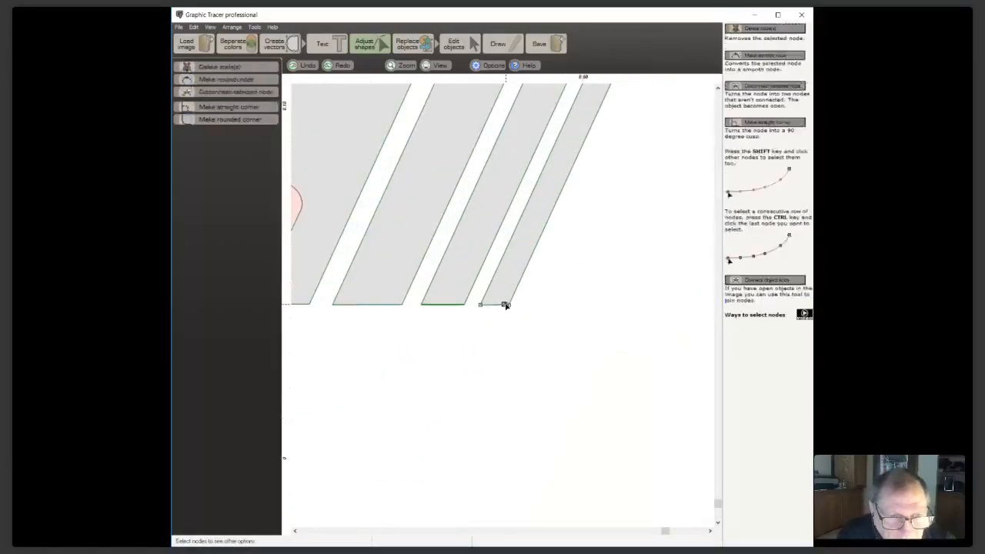
{"action": "key", "text": "Delete"}
{"action": "double_click", "coordinate": [502, 306]}
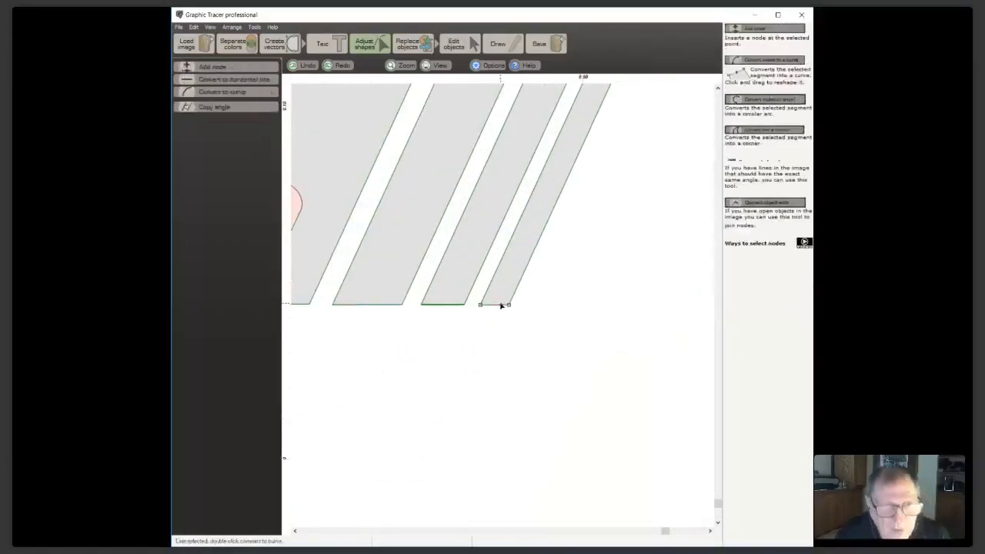
{"action": "scroll", "coordinate": [503, 306], "scroll_direction": "down", "scroll_amount": 2}
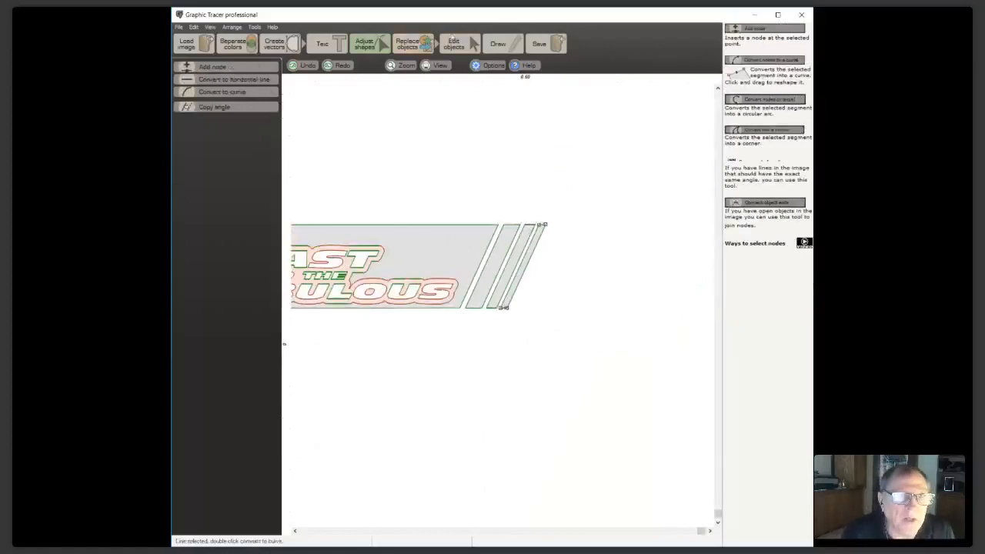
Select the orange contour, show its nodes and convert the run of nodes above the upper THE to a single line
{"action": "left_click", "coordinate": [456, 43]}
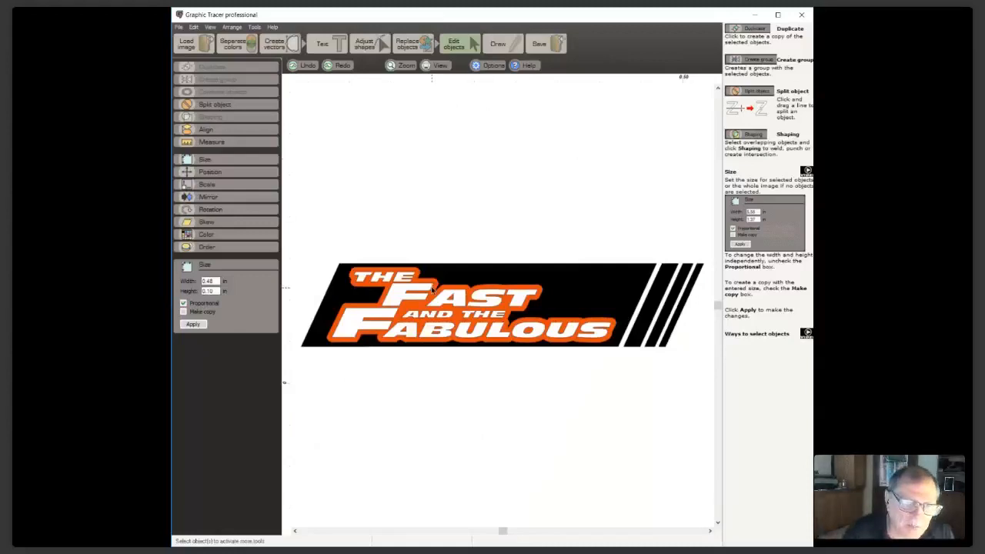
{"action": "scroll", "coordinate": [433, 290], "scroll_direction": "up", "scroll_amount": 2}
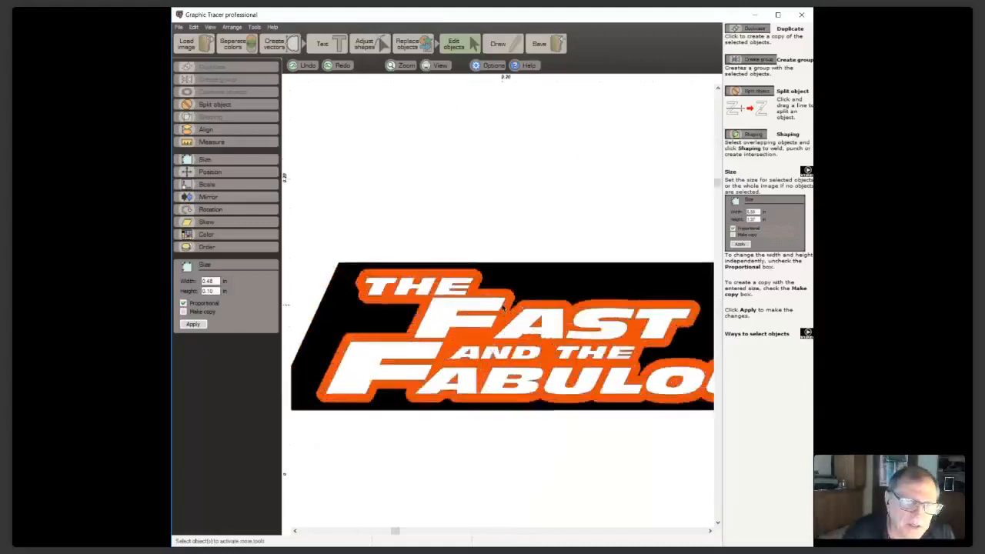
{"action": "left_click", "coordinate": [449, 274]}
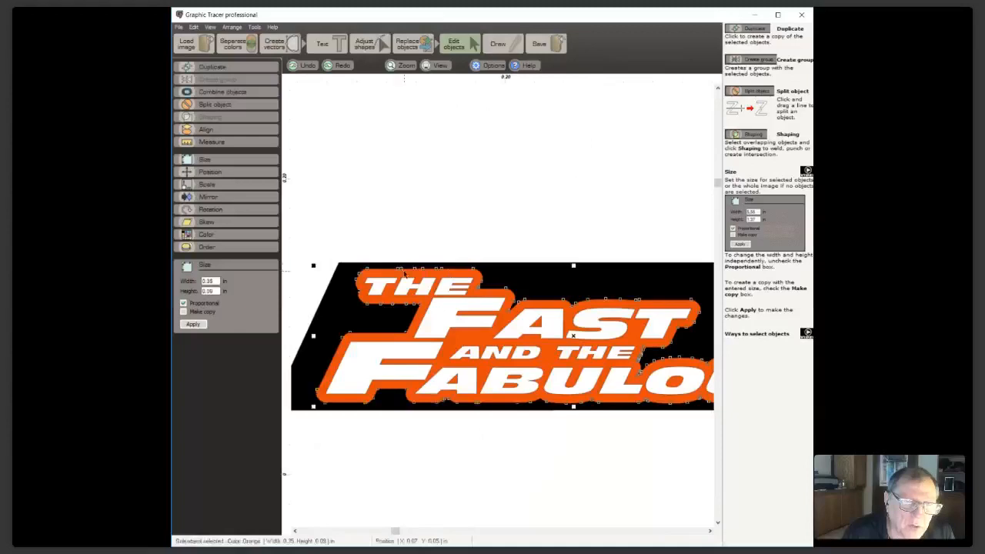
{"action": "scroll", "coordinate": [502, 303], "scroll_direction": "up", "scroll_amount": 3}
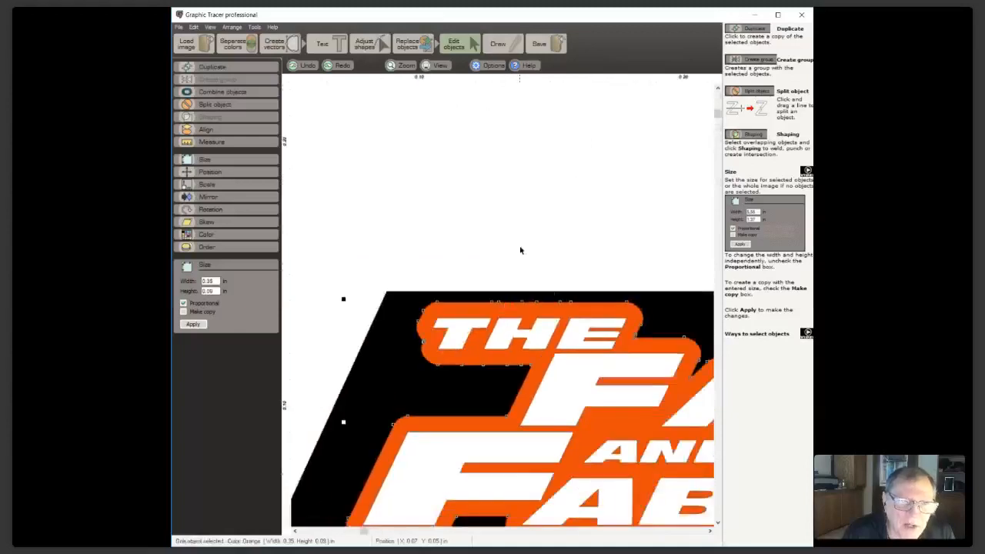
{"action": "left_click", "coordinate": [370, 46]}
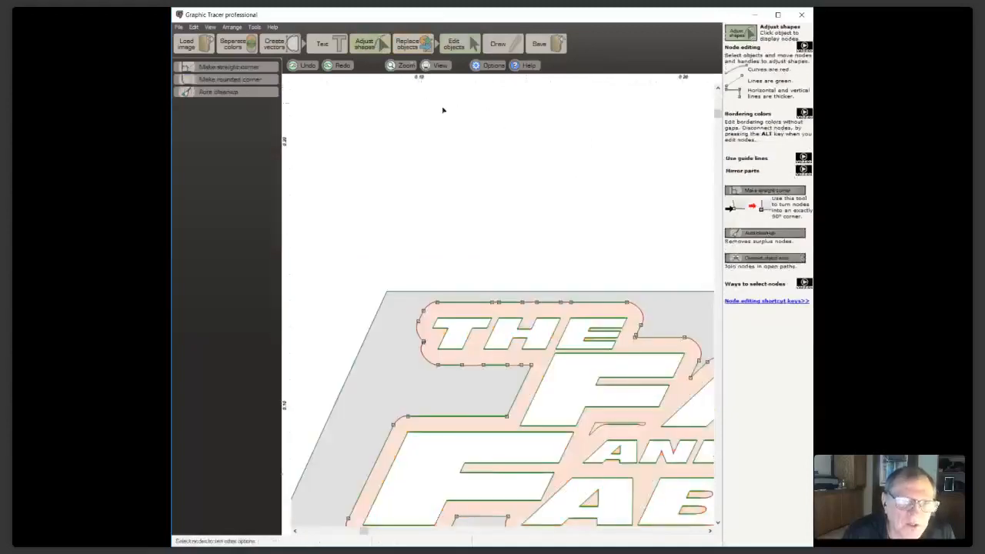
{"action": "left_click", "coordinate": [627, 304]}
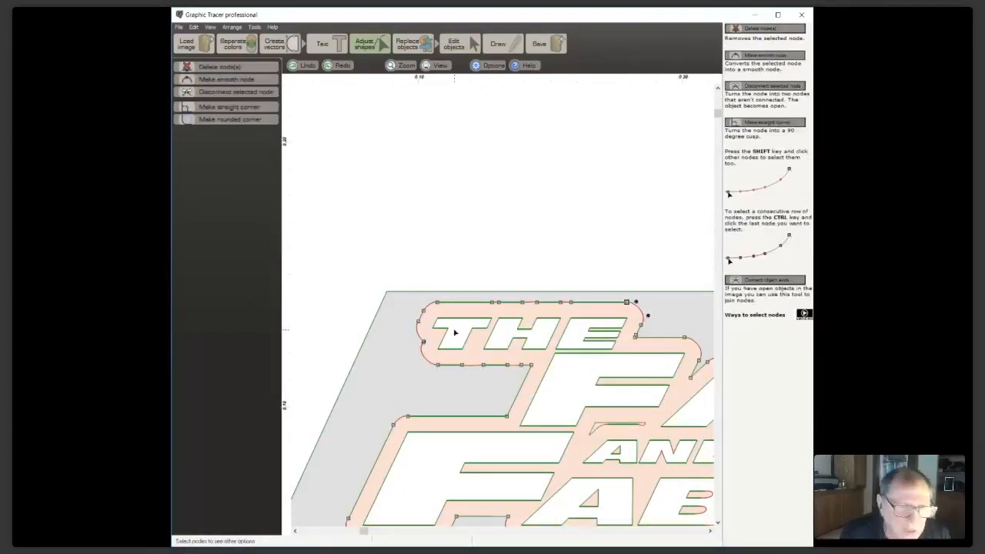
{"action": "left_click", "coordinate": [438, 303], "text": "ctrl"}
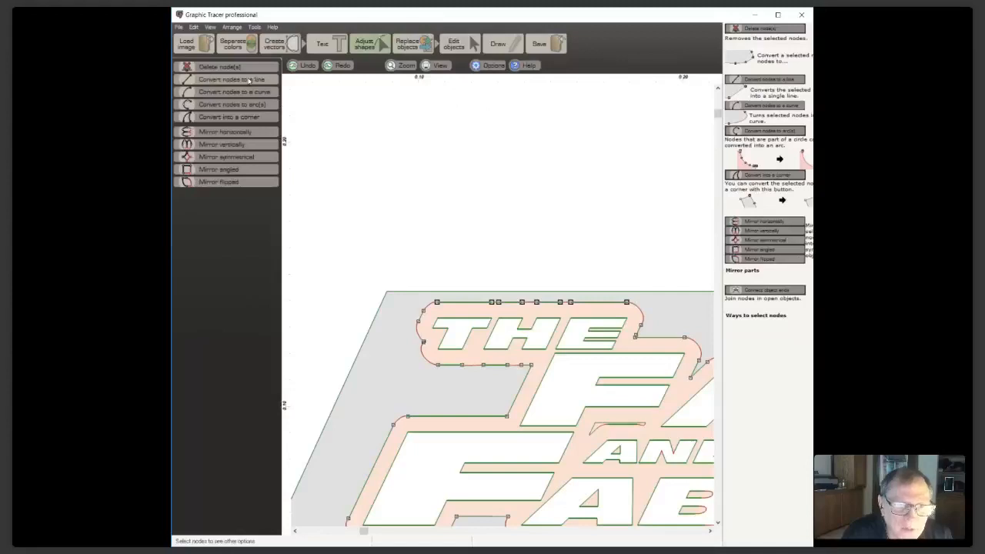
{"action": "left_click", "coordinate": [435, 302]}
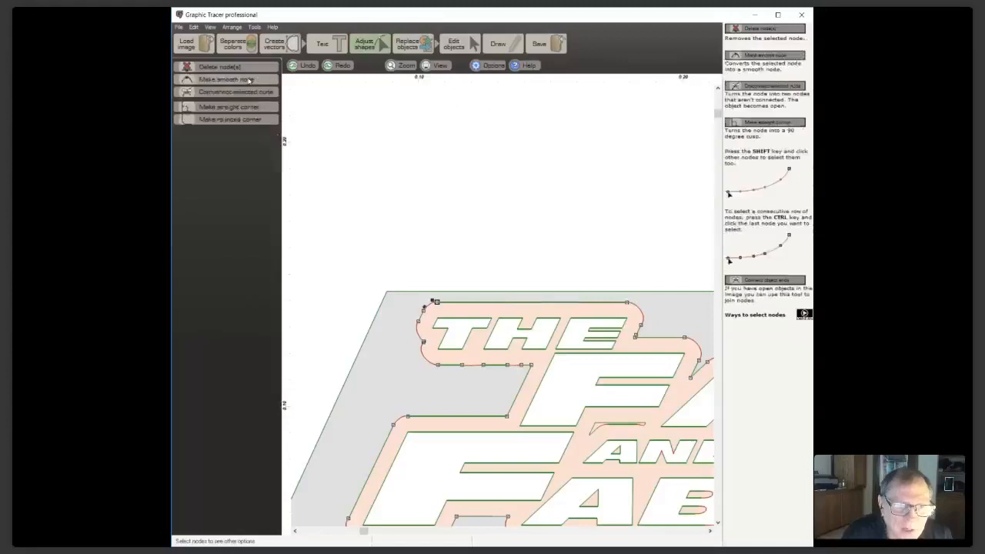
Convert the row of orange contour nodes below the upper THE to a single line
{"action": "left_click", "coordinate": [438, 364]}
{"action": "left_click", "coordinate": [530, 364], "text": "ctrl"}
{"action": "right_click", "coordinate": [537, 301]}
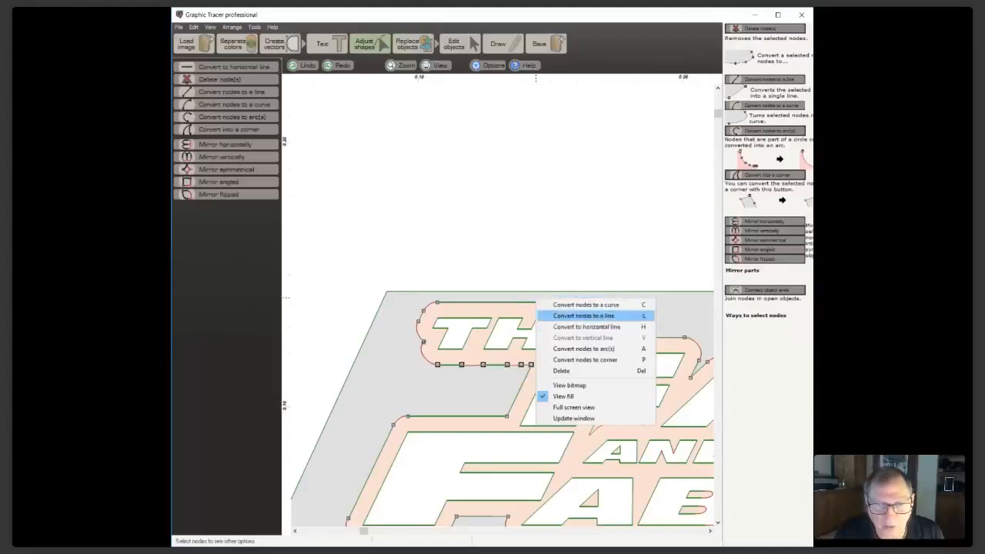
{"action": "left_click", "coordinate": [583, 315]}
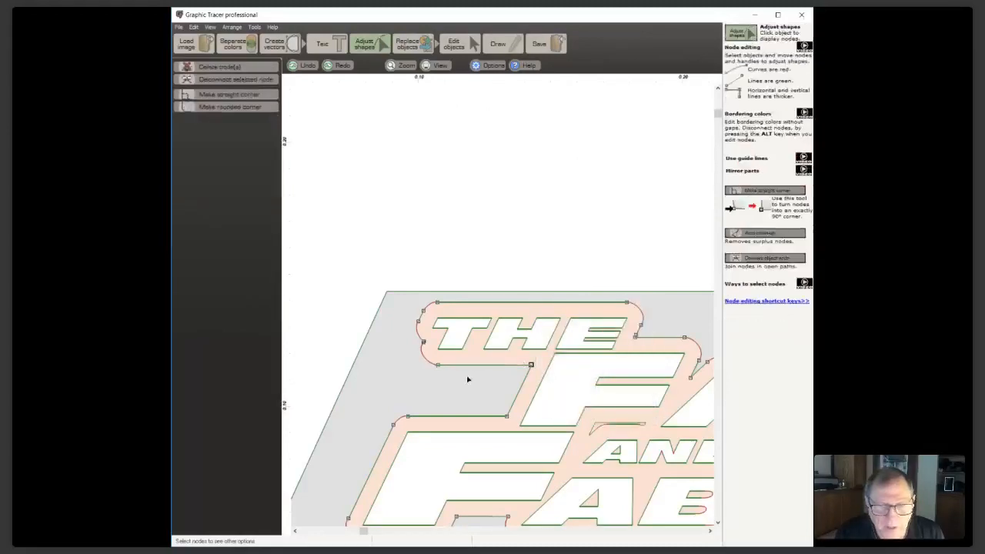
Convert the run of orange contour nodes above the O in FABULOUS to a single curve
{"action": "scroll", "coordinate": [501, 308], "scroll_direction": "down", "scroll_amount": 3}
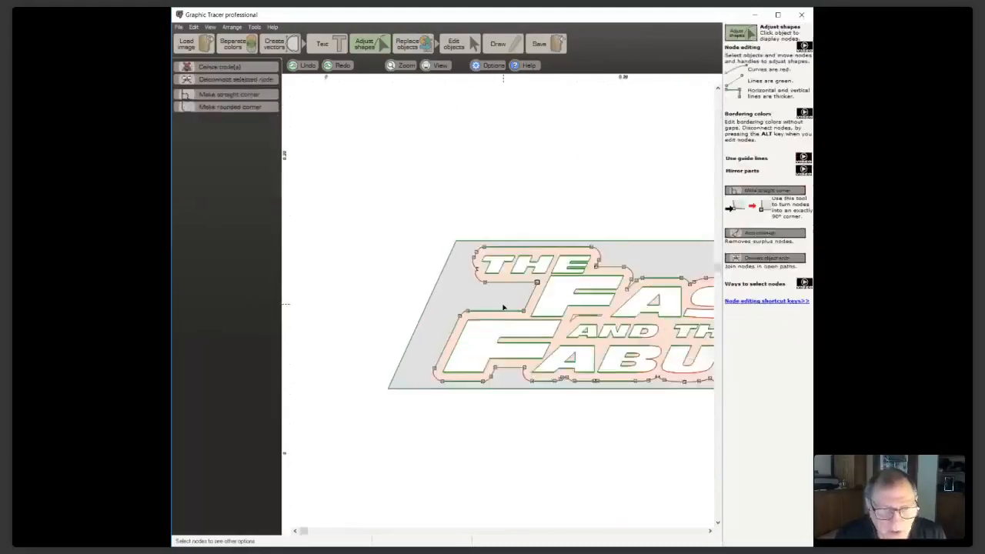
{"action": "scroll", "coordinate": [503, 307], "scroll_direction": "down", "scroll_amount": 1}
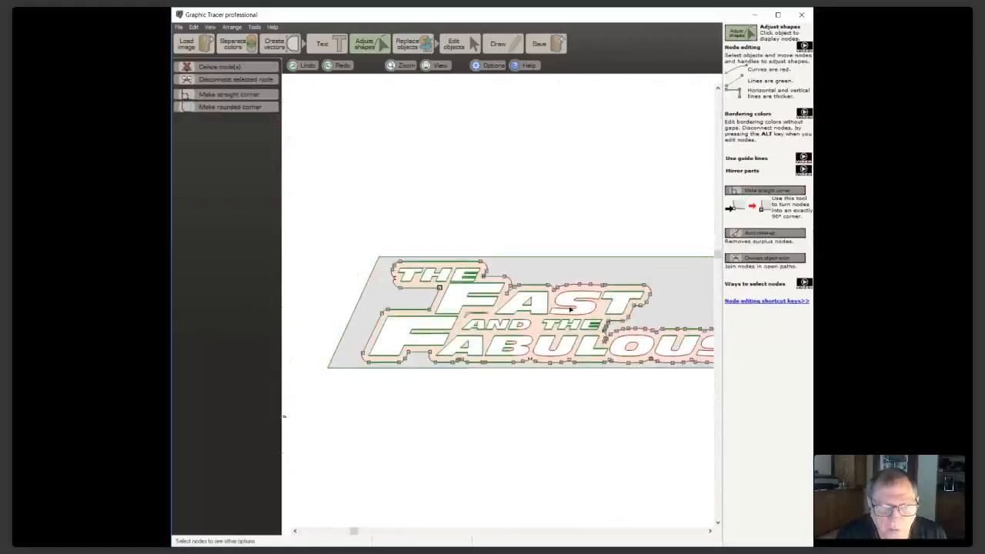
{"action": "left_click", "coordinate": [609, 336]}
{"action": "left_click", "coordinate": [654, 332], "text": "ctrl"}
{"action": "right_click", "coordinate": [654, 332]}
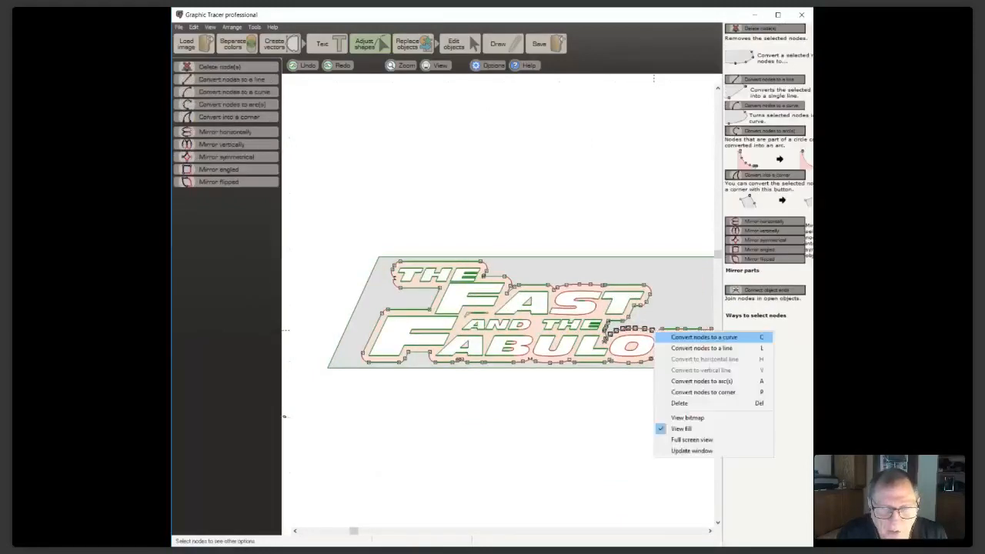
{"action": "left_click", "coordinate": [673, 337]}
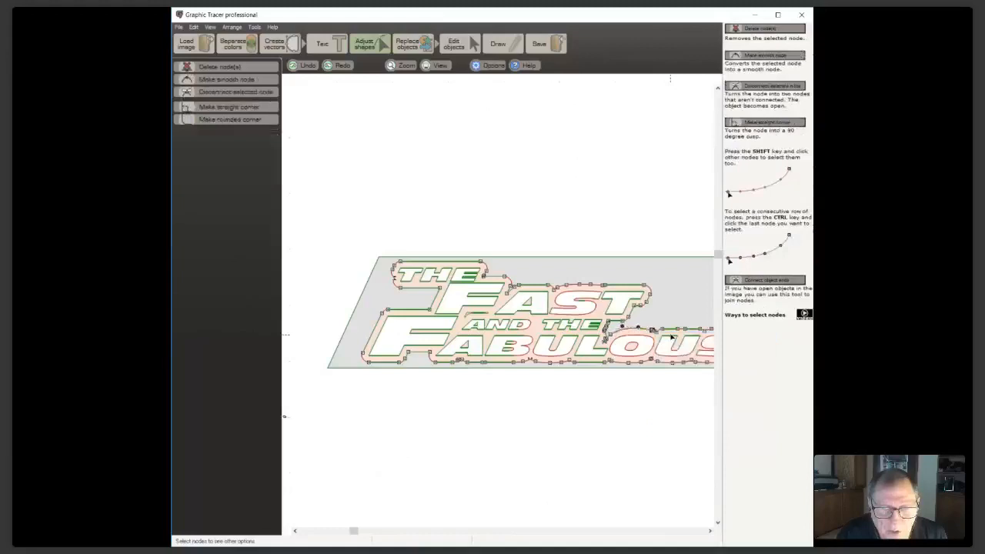
Convert the run of orange contour nodes below the O in FABULOUS to a single curve
{"action": "left_click", "coordinate": [610, 361]}
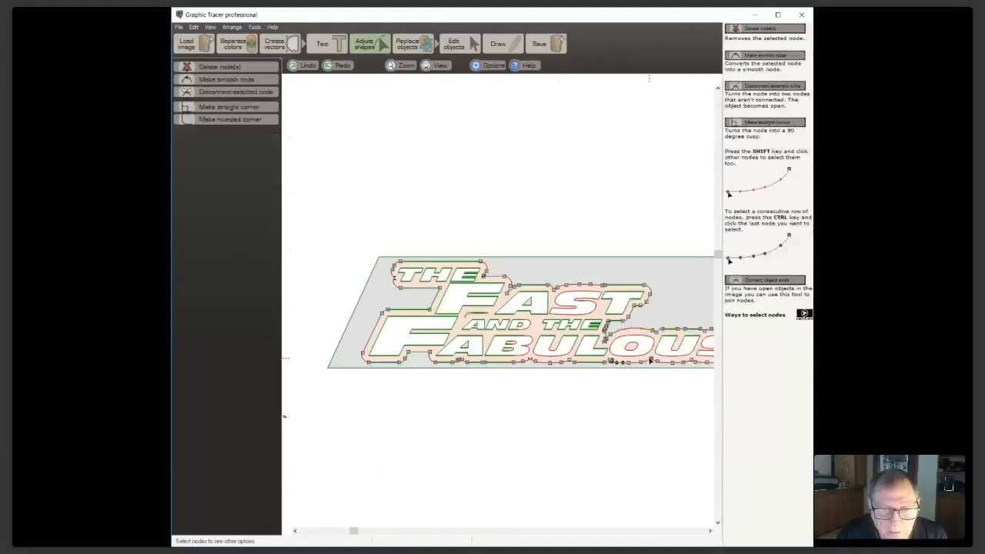
{"action": "left_click", "coordinate": [650, 360], "text": "ctrl"}
{"action": "right_click", "coordinate": [651, 359]}
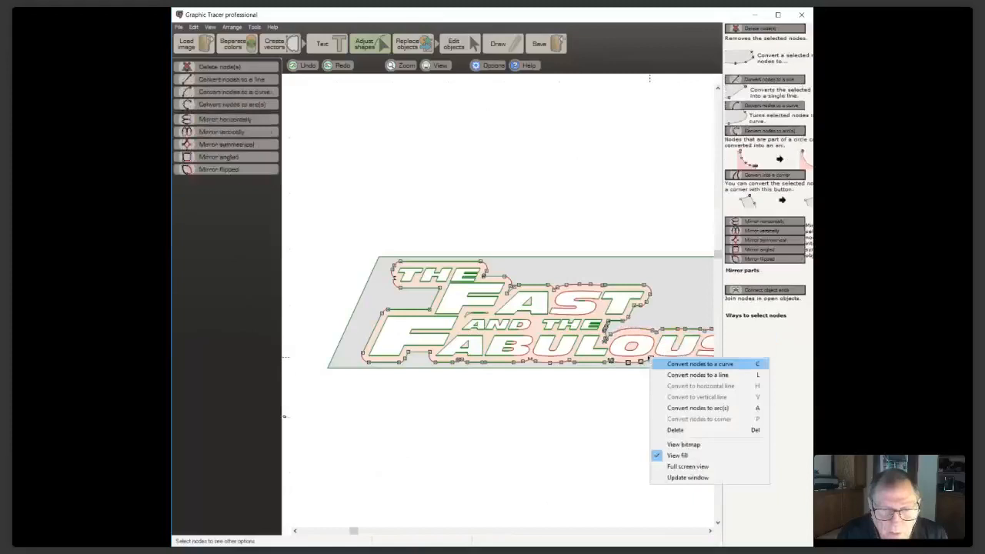
{"action": "left_click", "coordinate": [663, 364]}
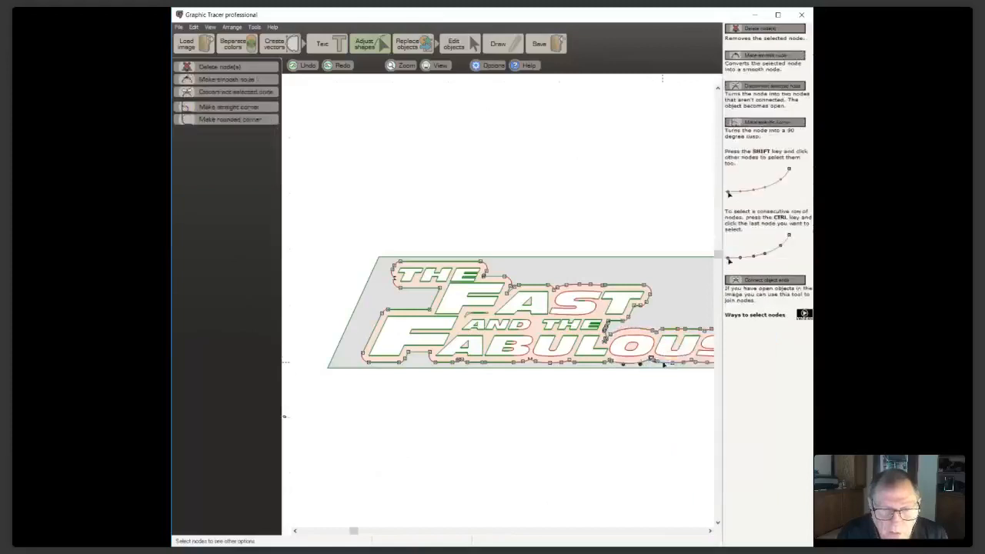
Convert the run of orange contour nodes below the first U in FABULOUS to a single curve
{"action": "left_click", "coordinate": [568, 360]}
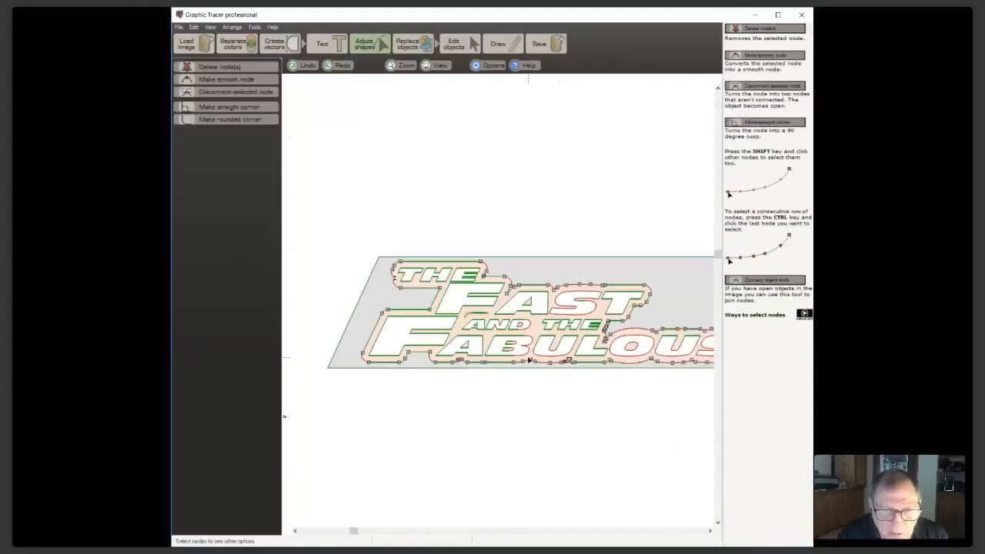
{"action": "left_click", "coordinate": [531, 360], "text": "ctrl"}
{"action": "right_click", "coordinate": [531, 361]}
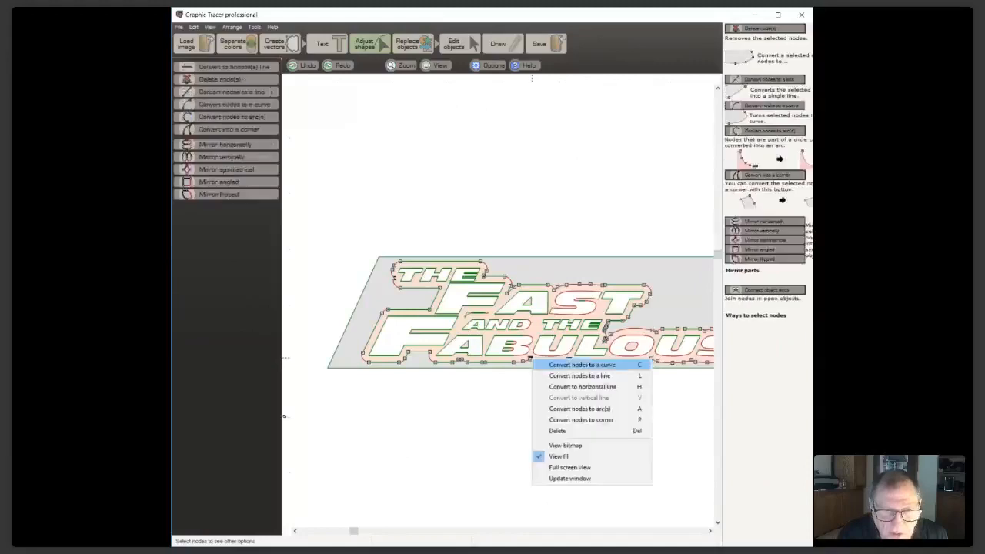
{"action": "left_click", "coordinate": [557, 367]}
{"action": "scroll", "coordinate": [550, 374], "scroll_direction": "down", "scroll_amount": 2}
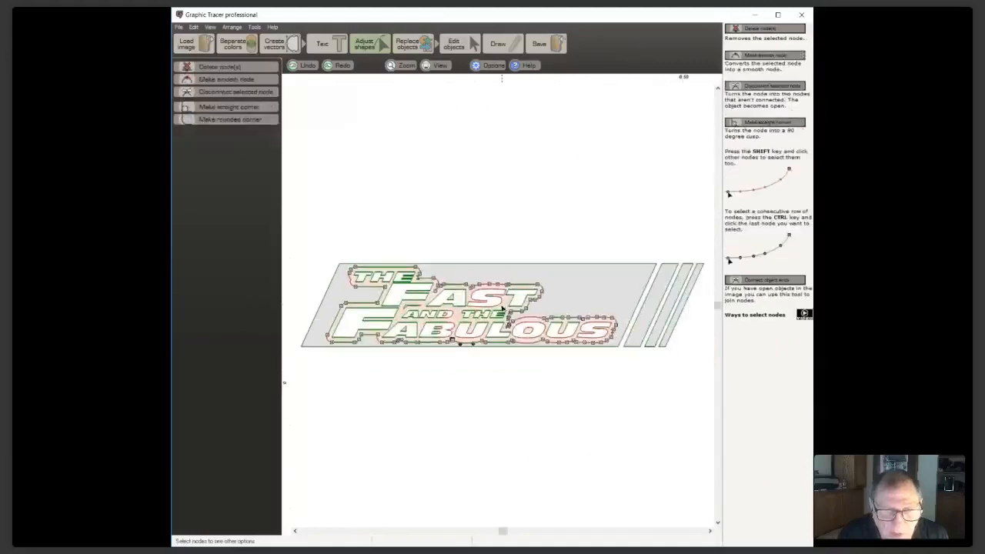
{"action": "scroll", "coordinate": [543, 298], "scroll_direction": "up", "scroll_amount": 1}
{"action": "scroll", "coordinate": [502, 307], "scroll_direction": "up", "scroll_amount": 1}
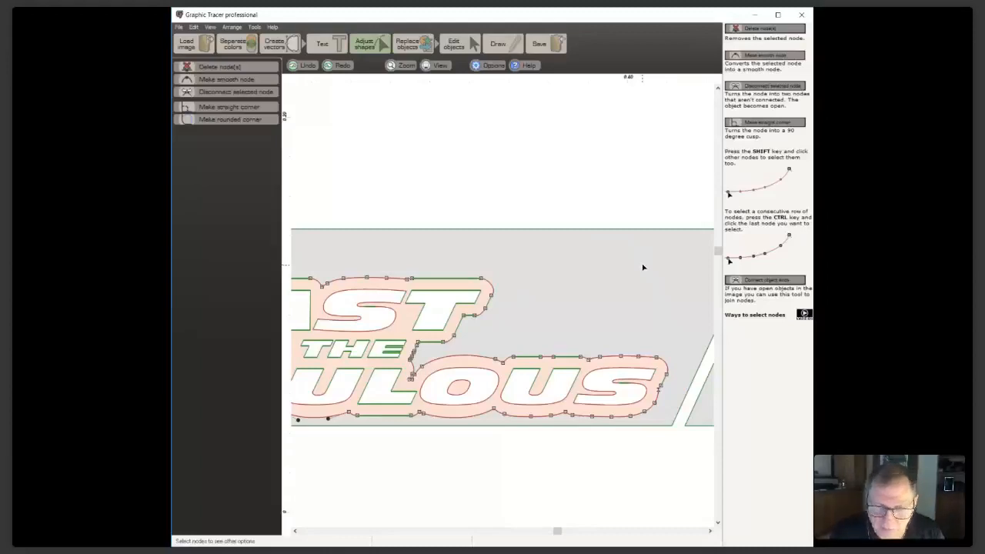
{"action": "scroll", "coordinate": [625, 290], "scroll_direction": "down", "scroll_amount": 2}
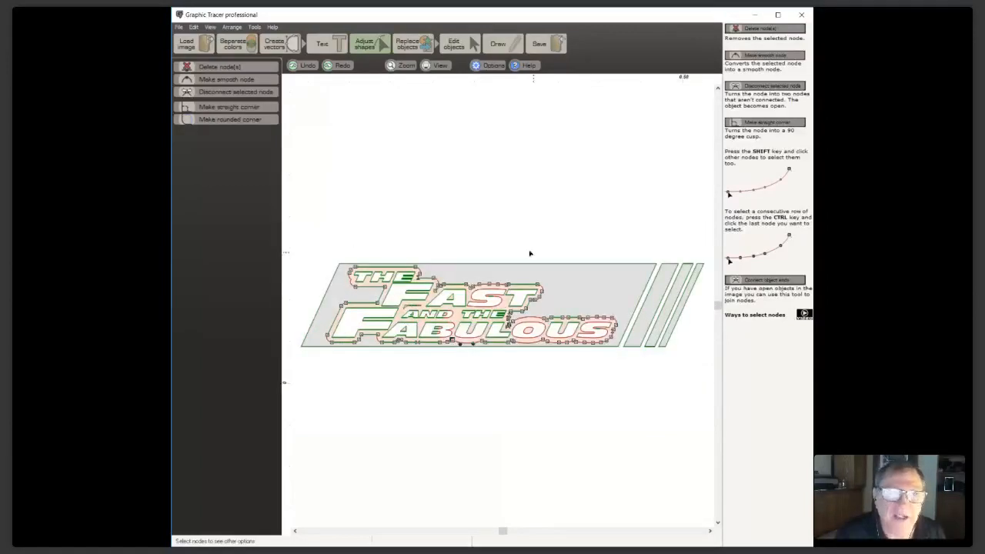
Open the Yuma Crafted Gear logo image as the next graphic to trace
{"action": "left_click", "coordinate": [179, 27]}
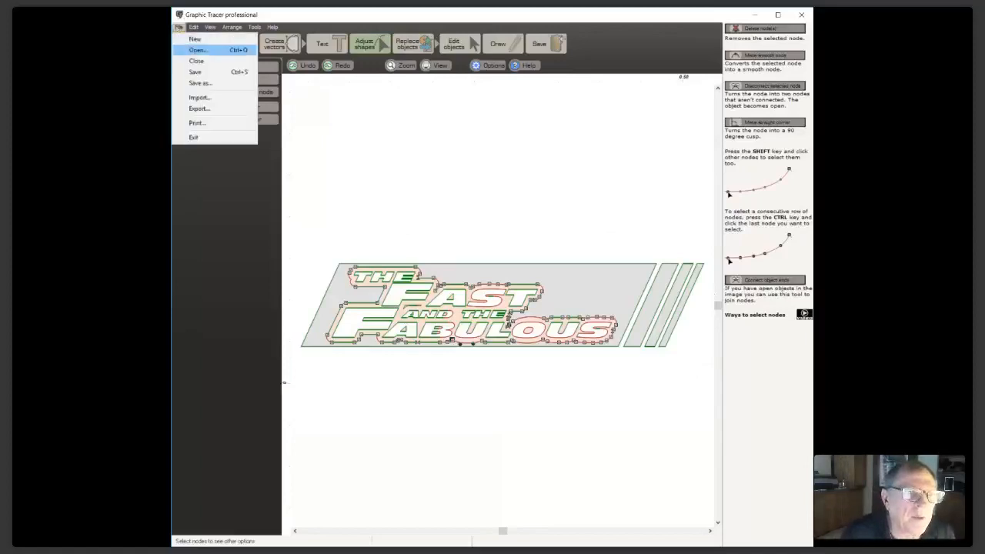
{"action": "left_click", "coordinate": [198, 50]}
{"action": "left_click", "coordinate": [294, 116]}
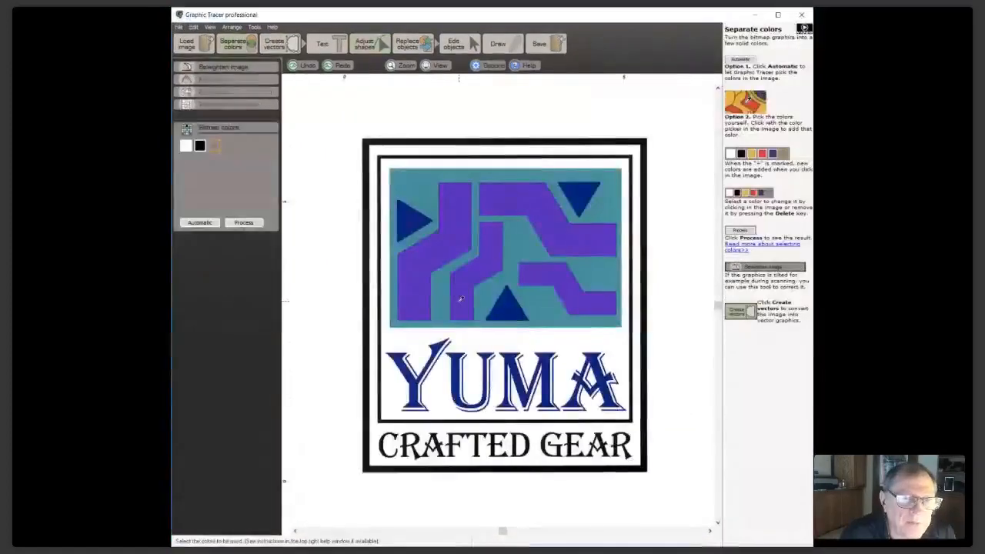
Examine the edge and colour quality of the purple shapes and the YUMA lettering in the bitmap
{"action": "scroll", "coordinate": [504, 303], "scroll_direction": "up", "scroll_amount": 3}
{"action": "scroll", "coordinate": [504, 302], "scroll_direction": "up", "scroll_amount": 5}
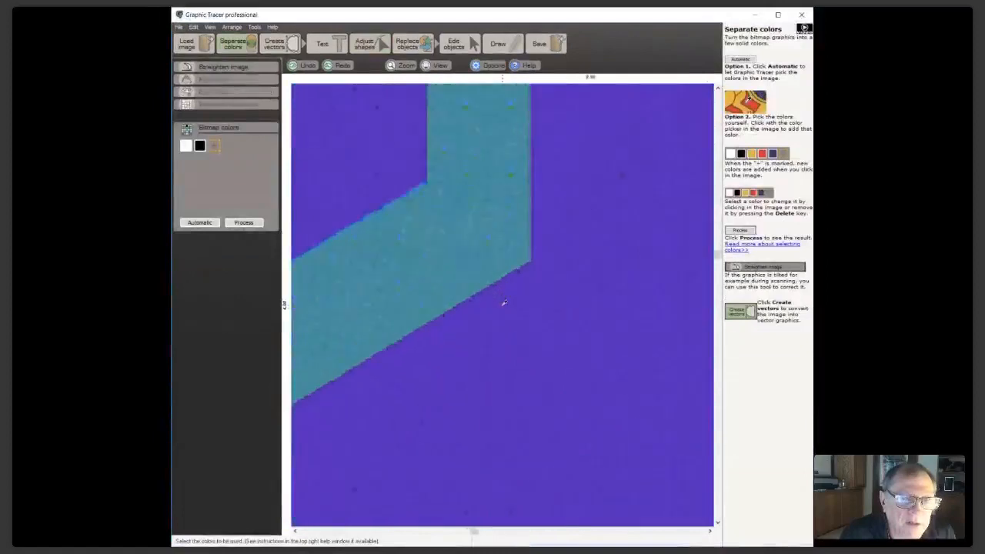
{"action": "scroll", "coordinate": [504, 303], "scroll_direction": "down", "scroll_amount": 6}
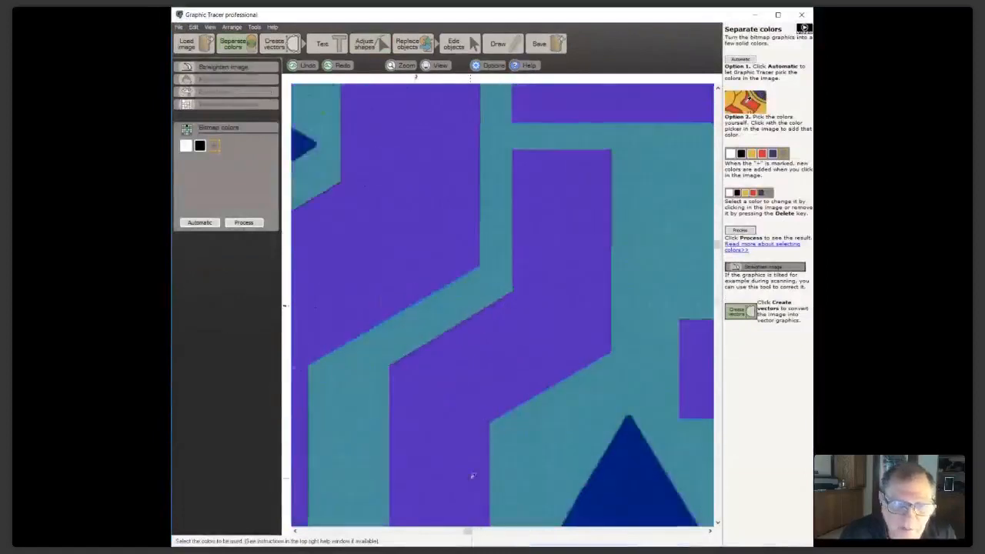
{"action": "scroll", "coordinate": [502, 296], "scroll_direction": "up", "scroll_amount": 2}
{"action": "scroll", "coordinate": [505, 308], "scroll_direction": "up", "scroll_amount": 3}
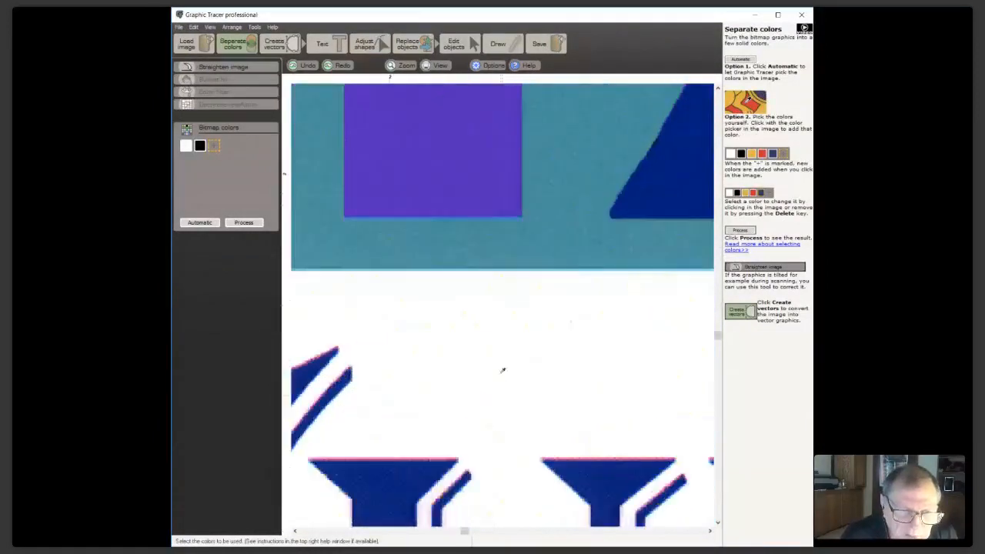
{"action": "scroll", "coordinate": [504, 299], "scroll_direction": "up", "scroll_amount": 2}
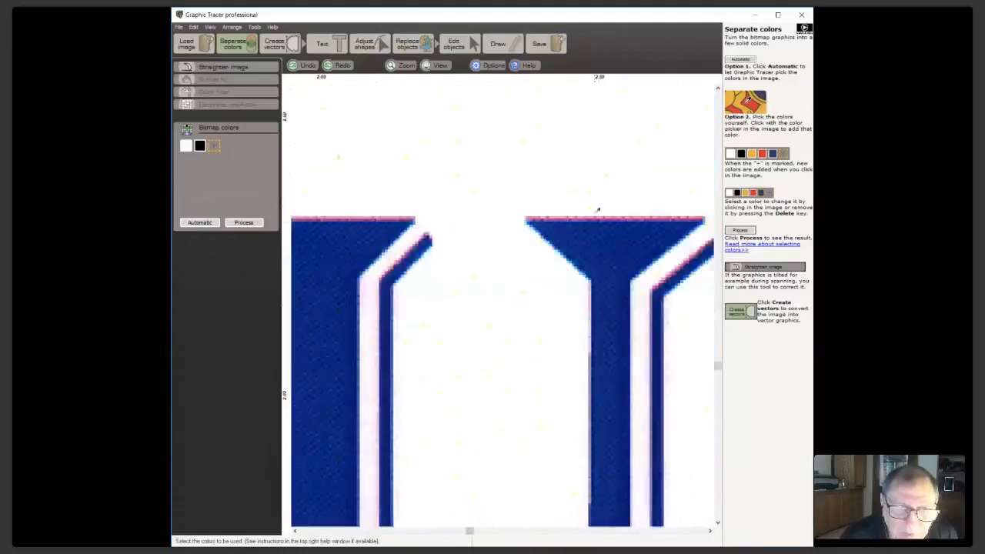
{"action": "scroll", "coordinate": [504, 302], "scroll_direction": "up", "scroll_amount": 2}
{"action": "scroll", "coordinate": [504, 302], "scroll_direction": "up", "scroll_amount": 2}
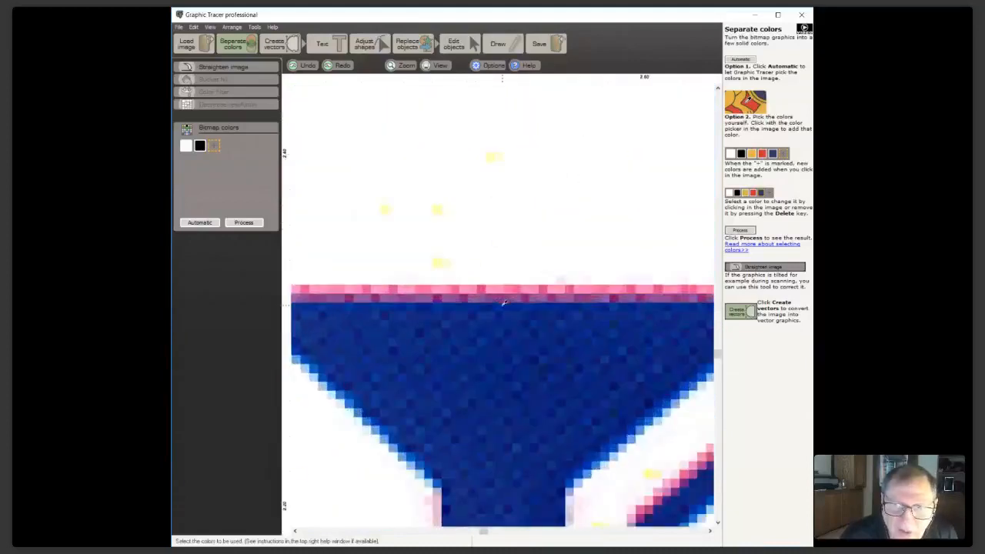
{"action": "scroll", "coordinate": [504, 302], "scroll_direction": "down", "scroll_amount": 8}
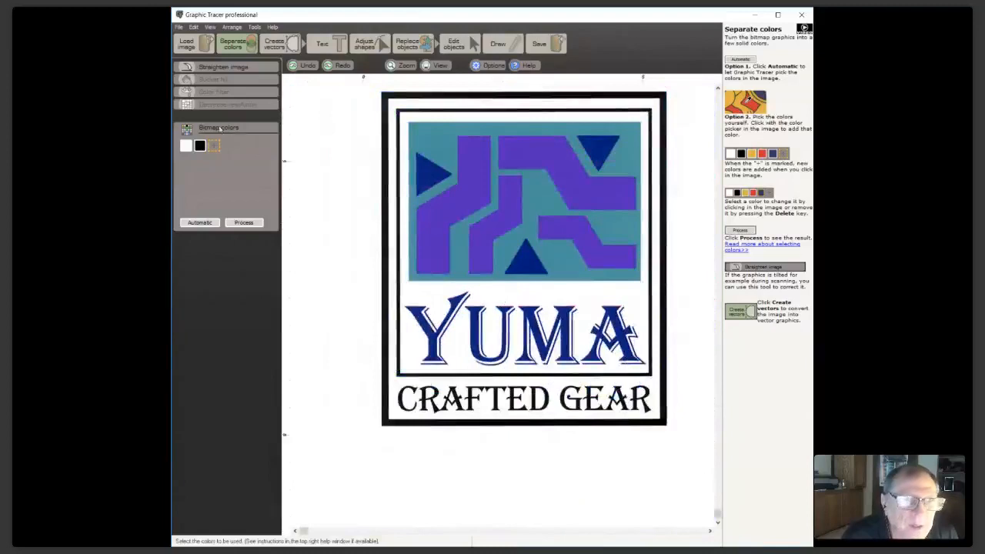
Separate the logo into automatically picked colours and create vectors from the processed image
{"action": "left_click", "coordinate": [199, 222]}
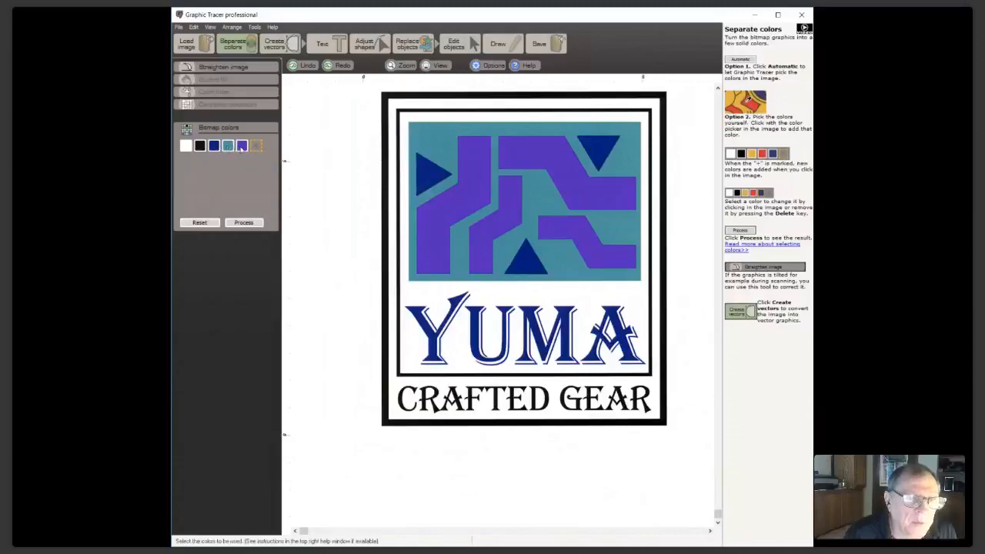
{"action": "left_click", "coordinate": [244, 222]}
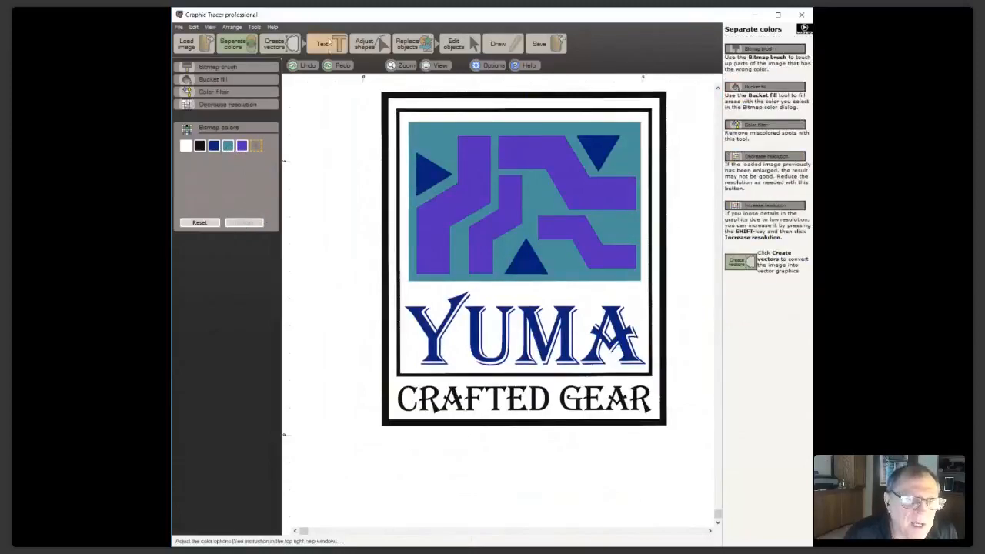
{"action": "left_click", "coordinate": [284, 45]}
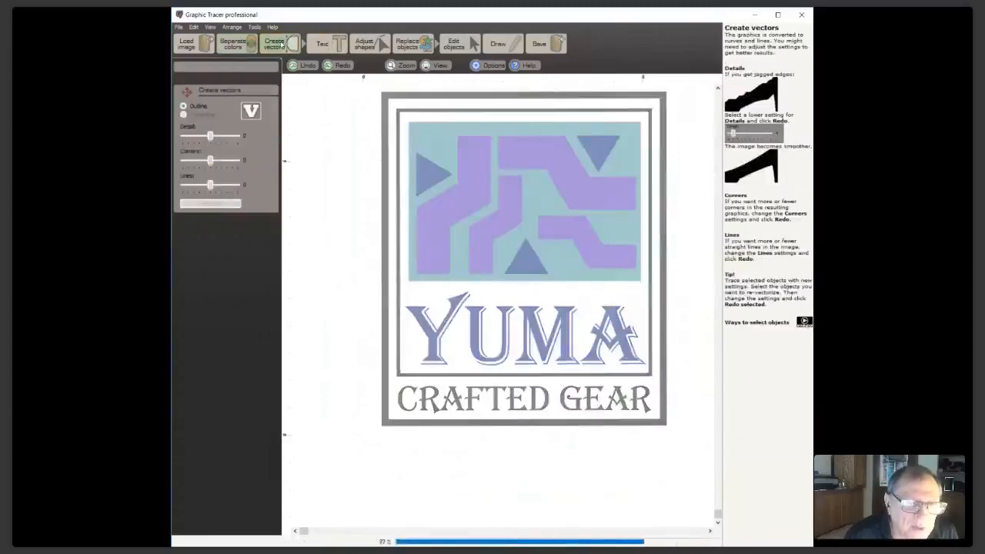
Turn off the fill display so that only the vector outlines are drawn
{"action": "left_click", "coordinate": [210, 27]}
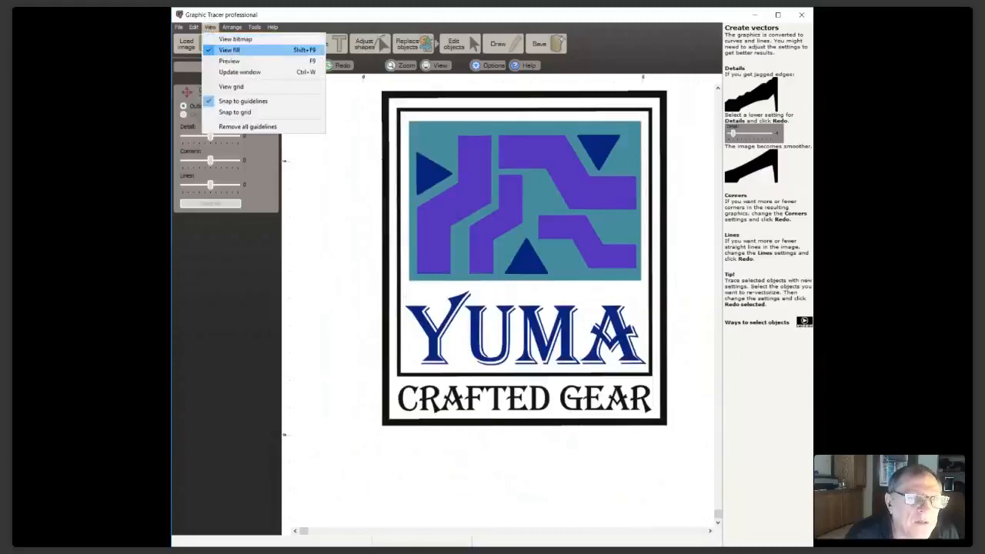
{"action": "left_click", "coordinate": [357, 110]}
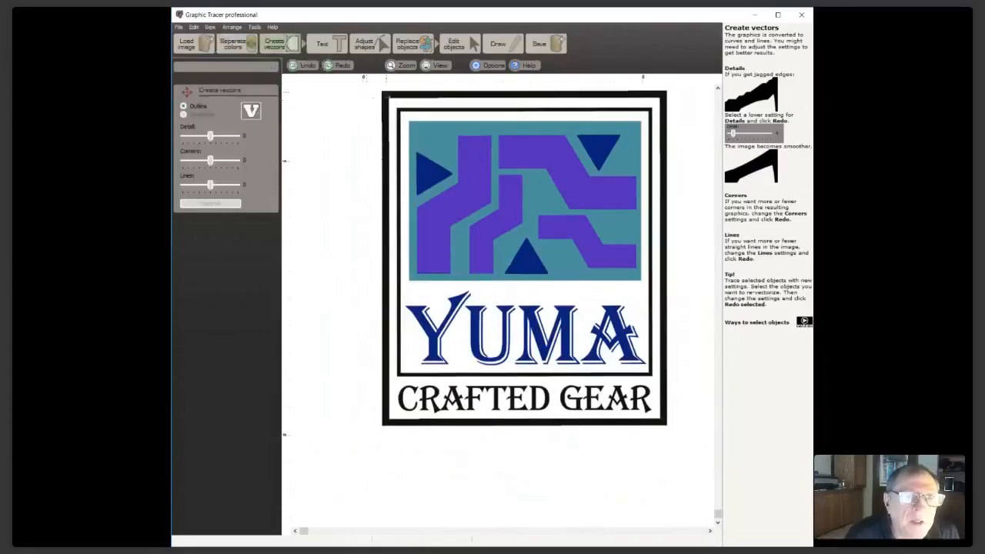
{"action": "left_click", "coordinate": [431, 66]}
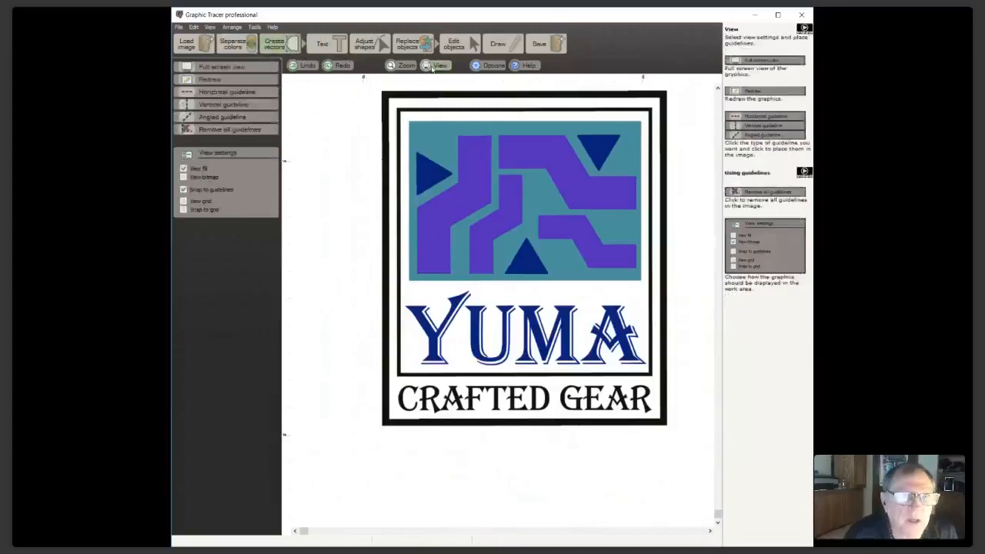
{"action": "left_click", "coordinate": [183, 169]}
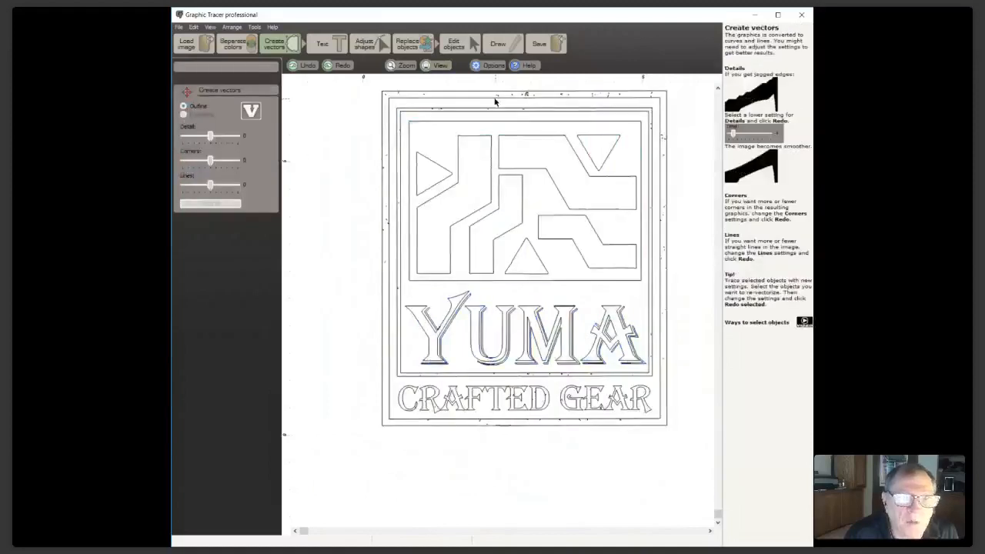
Inspect the stray specks in the frame and delete those beside the middle of its left side
{"action": "scroll", "coordinate": [514, 103], "scroll_direction": "up", "scroll_amount": 2}
{"action": "scroll", "coordinate": [502, 308], "scroll_direction": "up", "scroll_amount": 3}
{"action": "scroll", "coordinate": [501, 306], "scroll_direction": "down", "scroll_amount": 5}
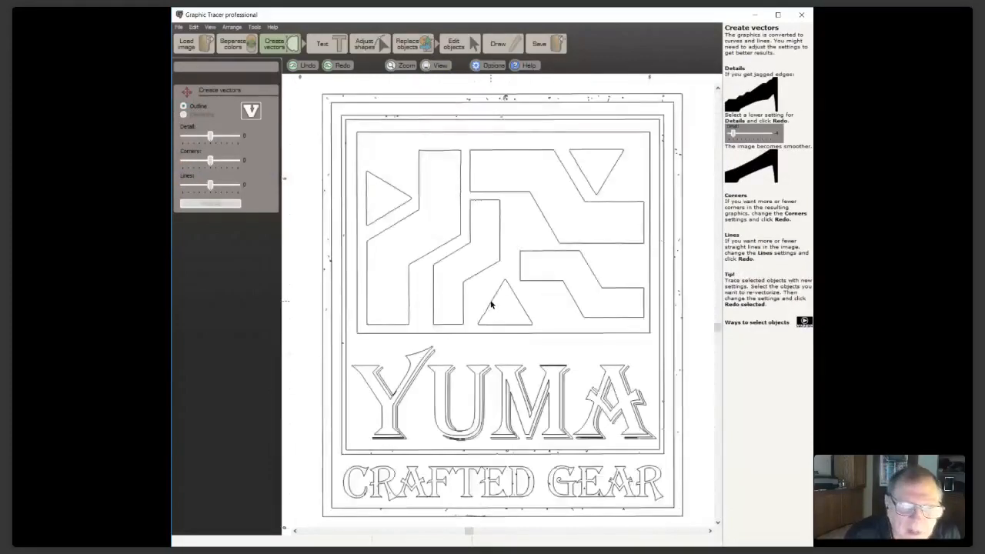
{"action": "left_click_drag", "start_coordinate": [304, 248], "coordinate": [346, 281]}
{"action": "key", "text": "Delete"}
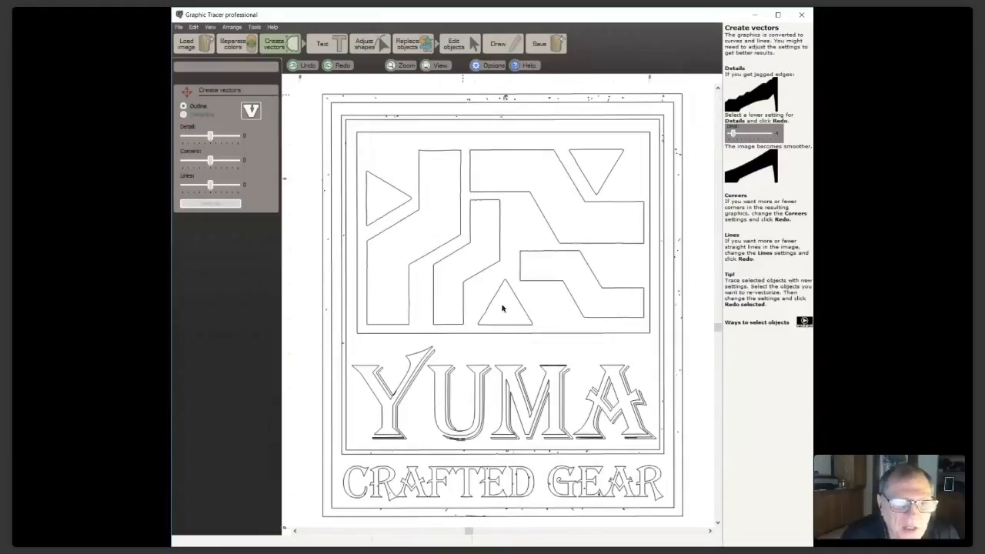
Select a stray speck in the frame's top border together with all smaller objects and delete them
{"action": "scroll", "coordinate": [501, 306], "scroll_direction": "up", "scroll_amount": 2}
{"action": "left_click", "coordinate": [560, 310]}
{"action": "right_click", "coordinate": [559, 307]}
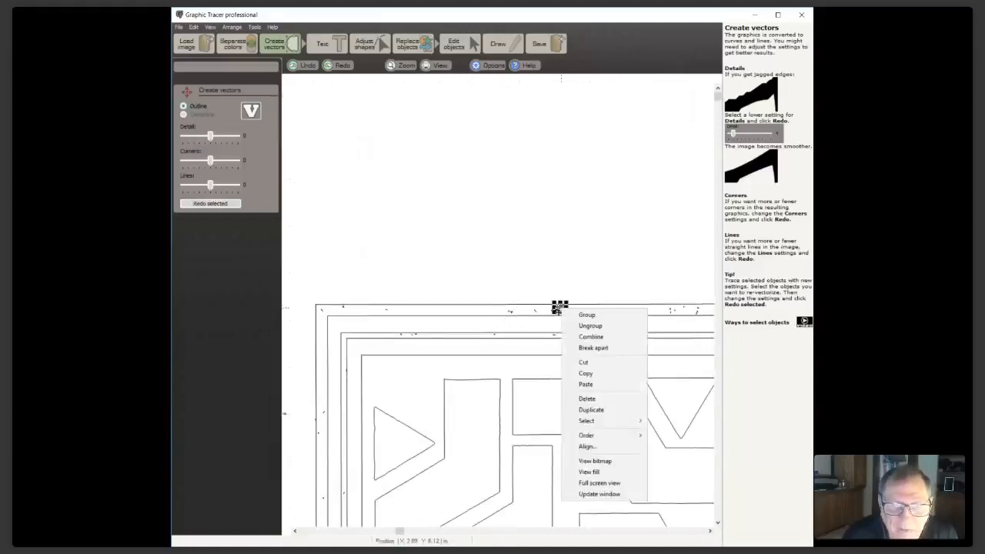
{"action": "mouse_move", "coordinate": [608, 421]}
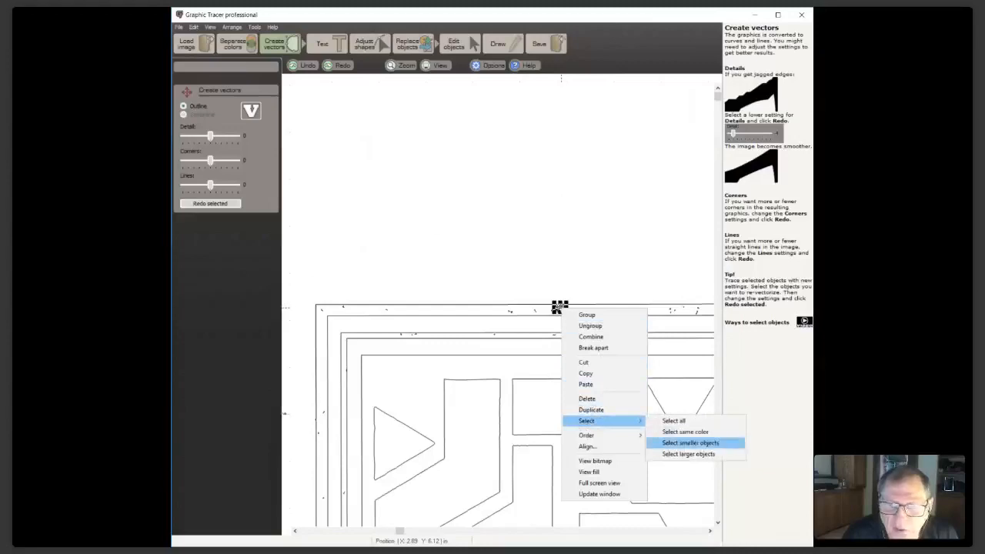
{"action": "left_click", "coordinate": [698, 443]}
{"action": "key", "text": "Delete"}
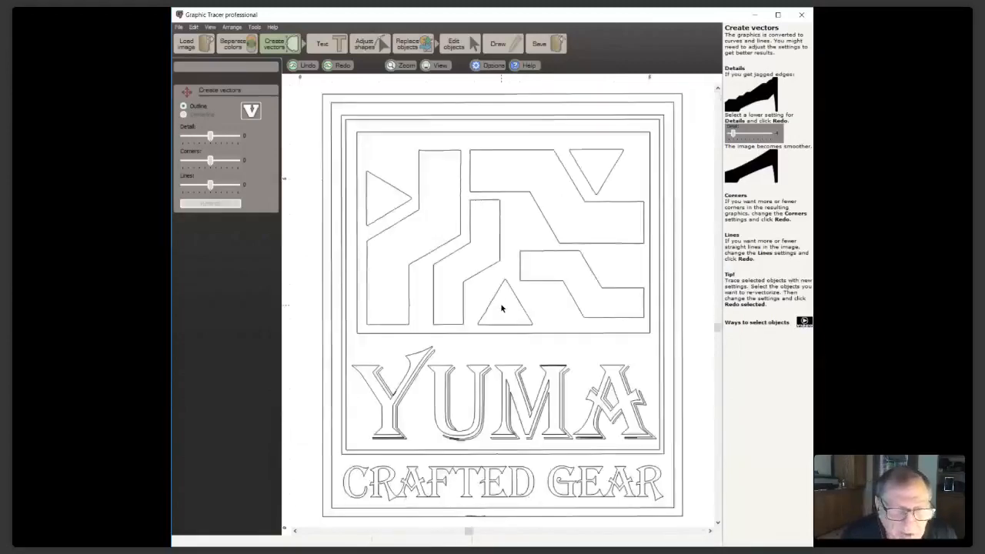
Check the YUMA and CRAFTED GEAR outlines up close, and turn the fill display back on
{"action": "scroll", "coordinate": [501, 307], "scroll_direction": "up", "scroll_amount": 3}
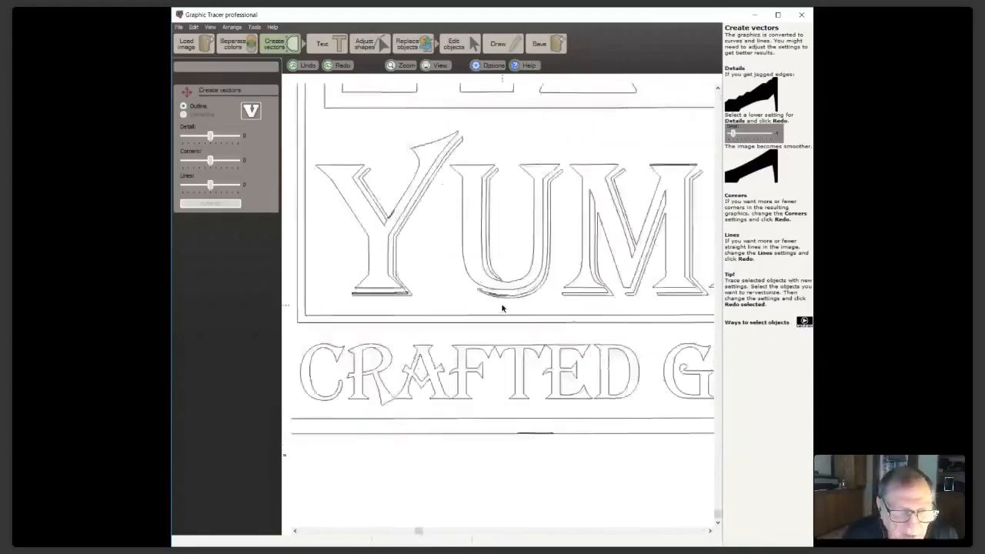
{"action": "scroll", "coordinate": [501, 304], "scroll_direction": "down", "scroll_amount": 3}
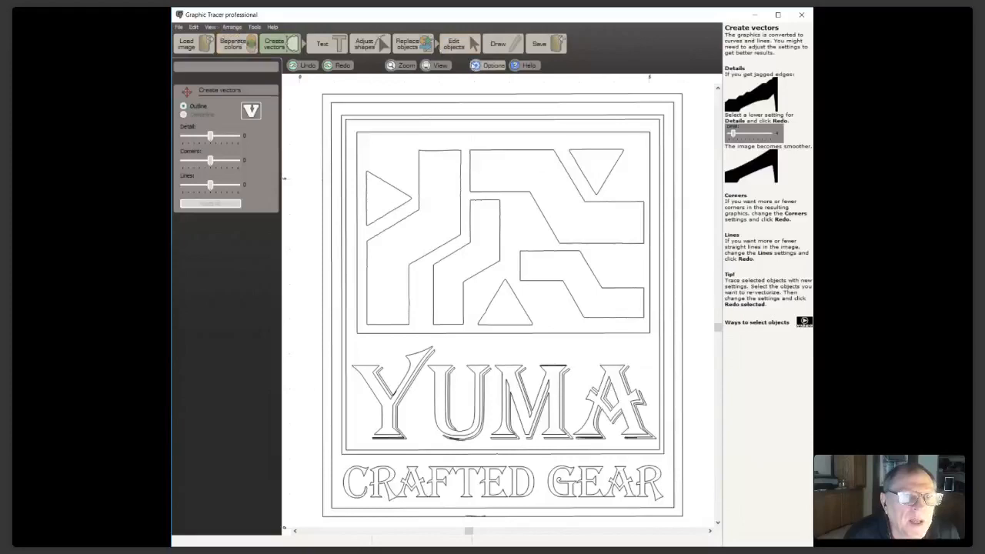
{"action": "left_click", "coordinate": [445, 68]}
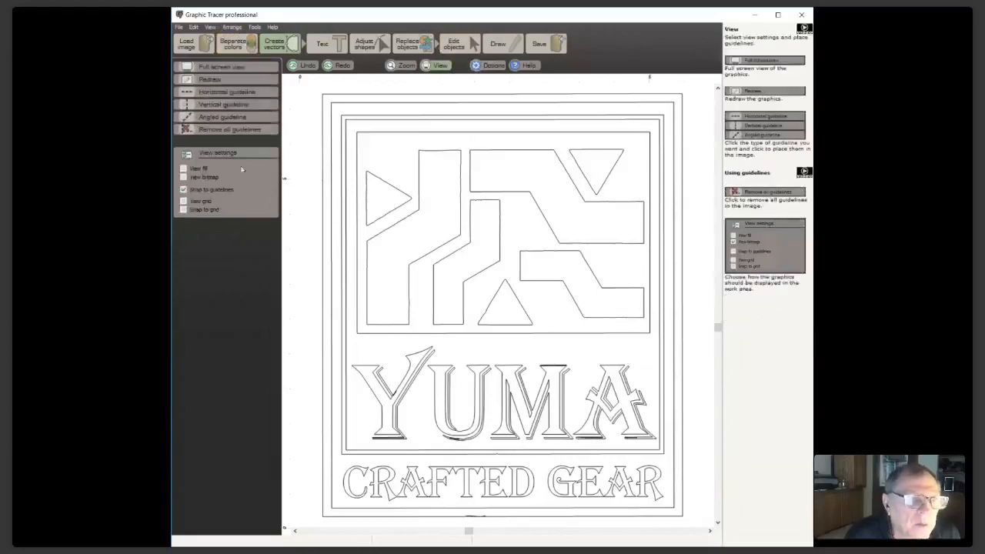
{"action": "left_click", "coordinate": [183, 167]}
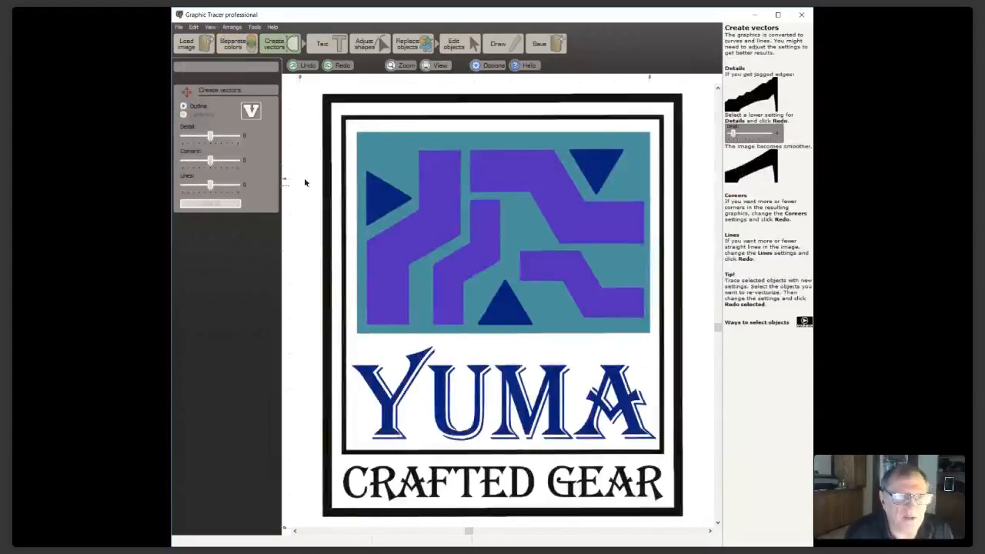
Select the YUMA lettering and identify its font as straight text, entering M for the unrecognized third letter
{"action": "left_click", "coordinate": [316, 44]}
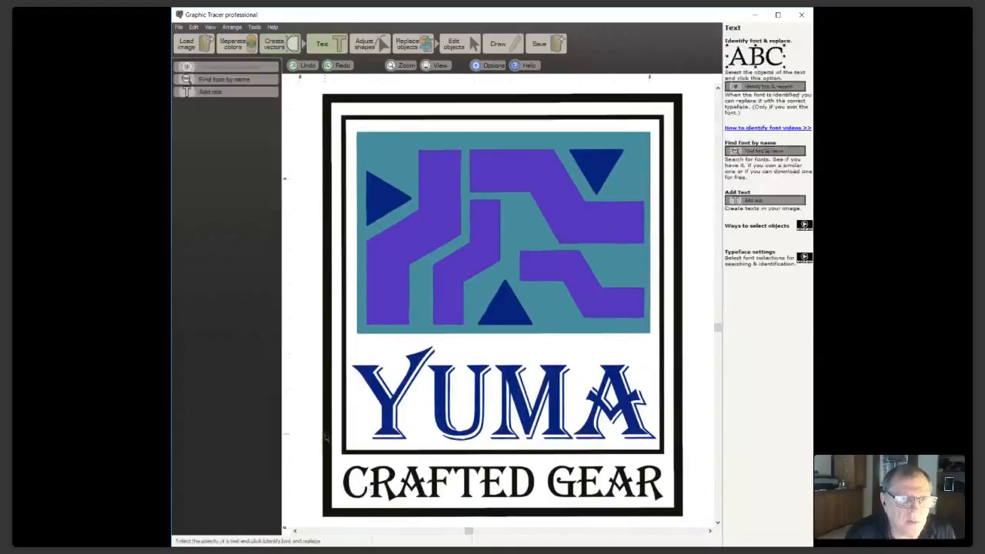
{"action": "left_click_drag", "start_coordinate": [293, 333], "coordinate": [674, 449]}
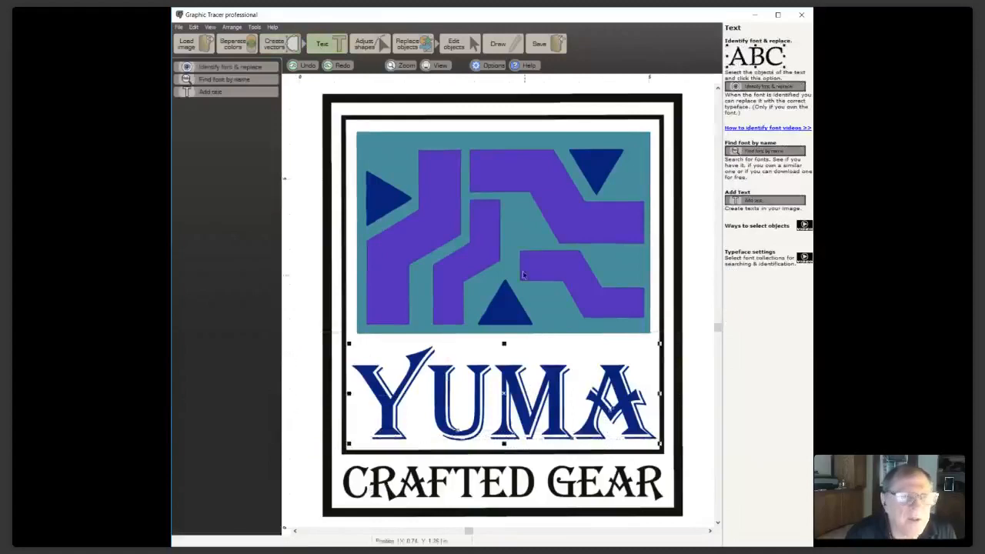
{"action": "left_click", "coordinate": [256, 67]}
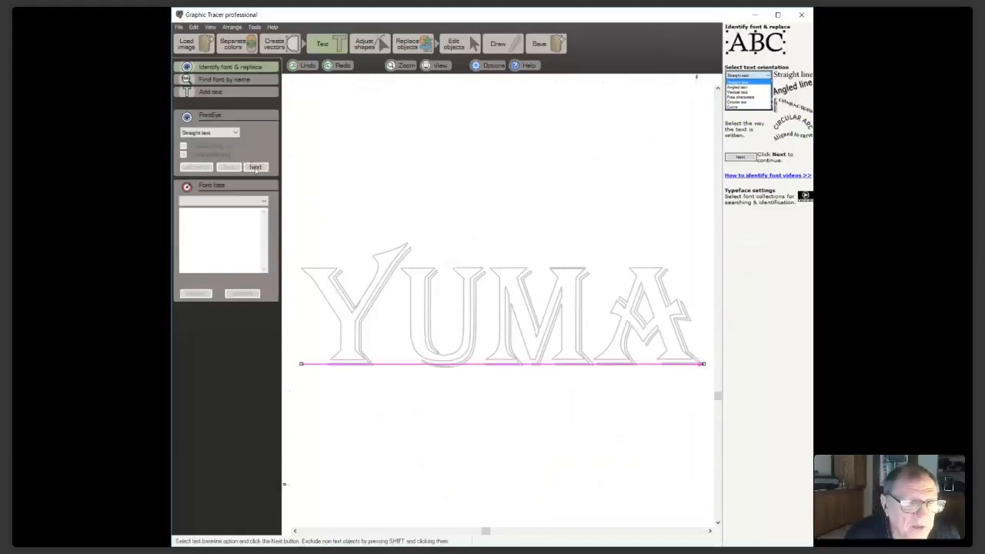
{"action": "left_click", "coordinate": [255, 168]}
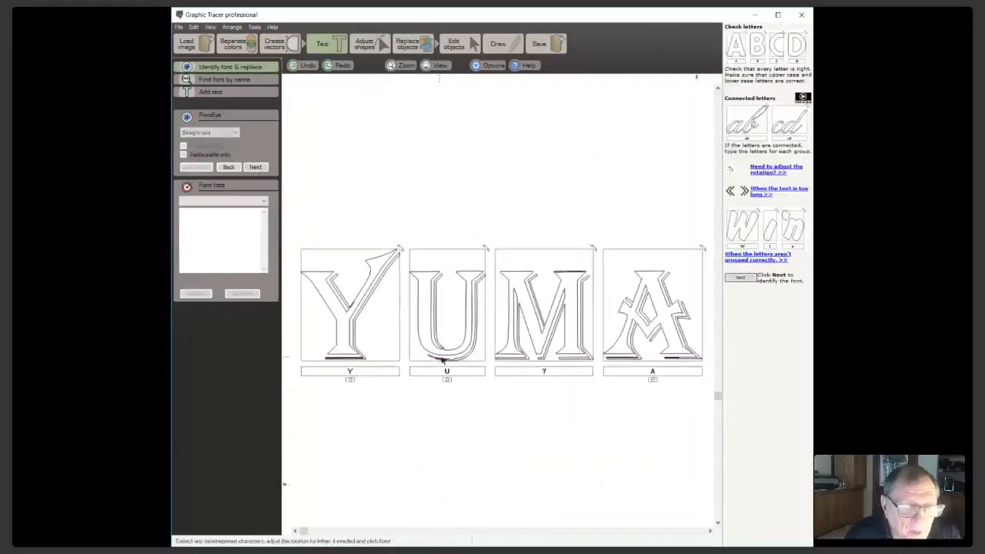
{"action": "left_click", "coordinate": [549, 373]}
{"action": "type", "text": "M"}
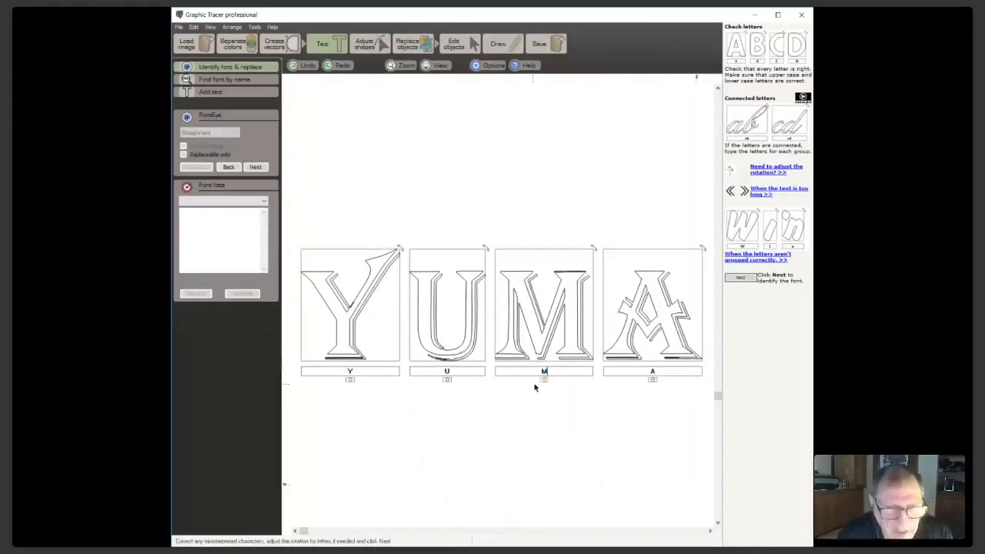
{"action": "left_click", "coordinate": [254, 167]}
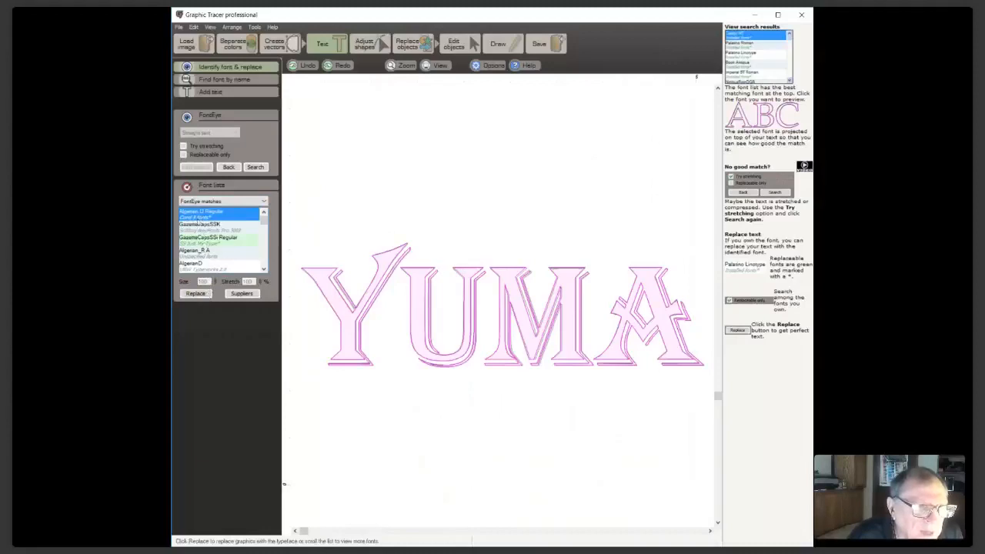
Compare the suggested font matches, including GazetteCapsSSK, Algerian_R A and AlgerianD, against the YUMA outlines
{"action": "left_click", "coordinate": [197, 229]}
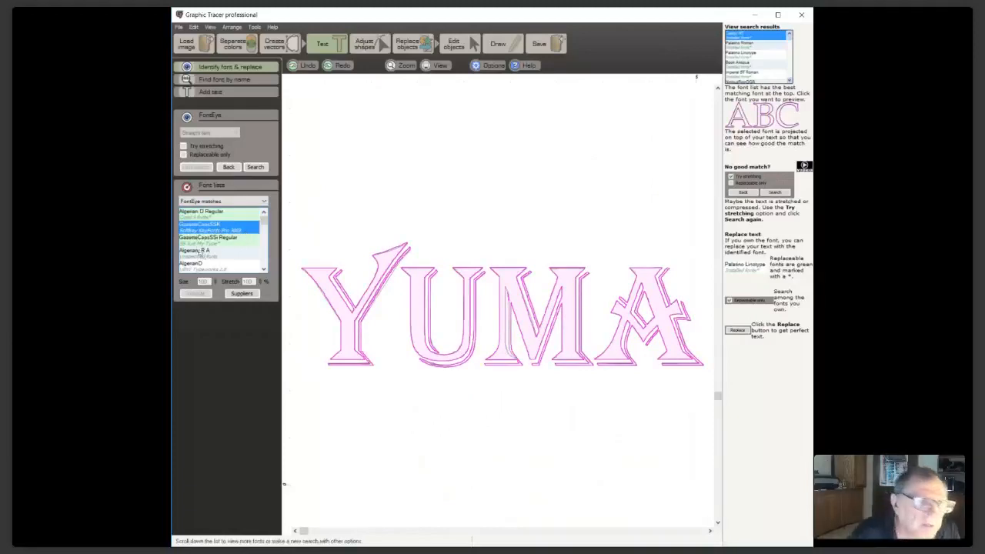
{"action": "left_click", "coordinate": [195, 244]}
{"action": "left_click", "coordinate": [196, 255]}
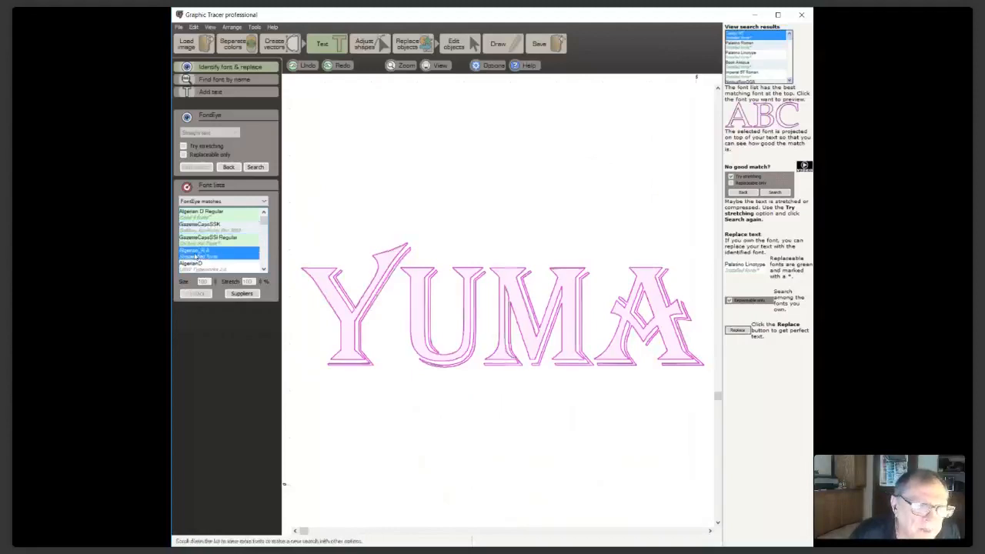
{"action": "left_click", "coordinate": [196, 267]}
{"action": "scroll", "coordinate": [197, 266], "scroll_direction": "down", "scroll_amount": 2}
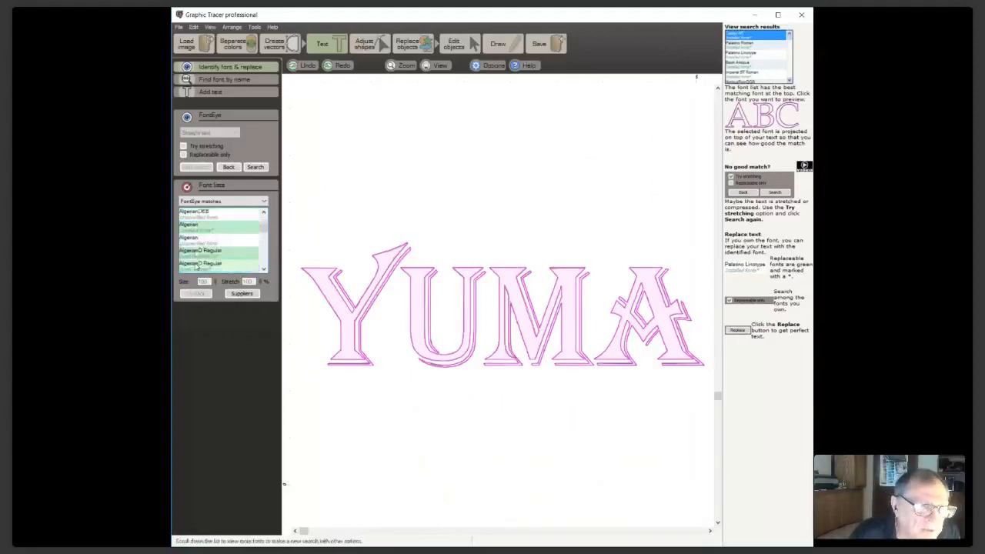
{"action": "scroll", "coordinate": [197, 266], "scroll_direction": "down", "scroll_amount": 1}
{"action": "scroll", "coordinate": [189, 242], "scroll_direction": "down", "scroll_amount": 2}
{"action": "scroll", "coordinate": [189, 242], "scroll_direction": "down", "scroll_amount": 3}
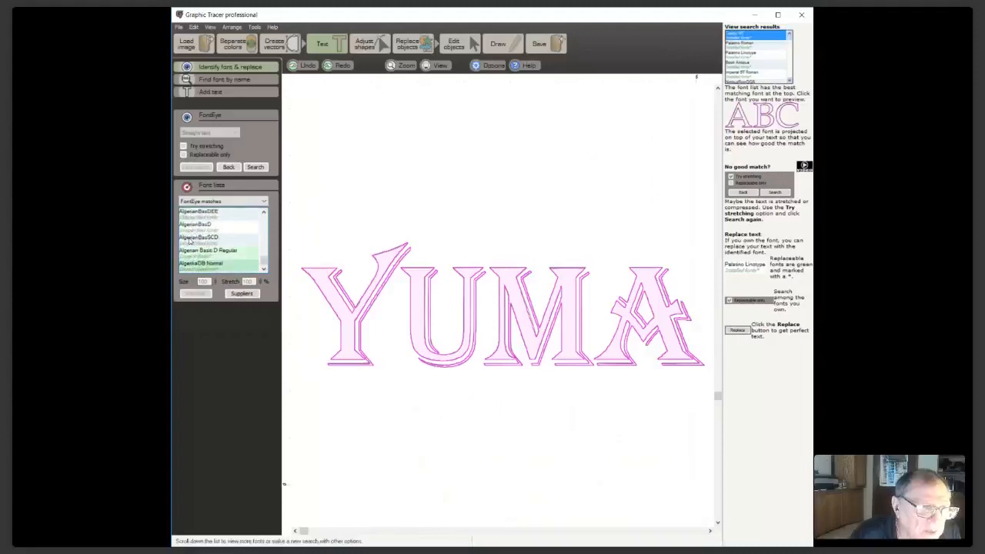
{"action": "scroll", "coordinate": [189, 241], "scroll_direction": "up", "scroll_amount": 8}
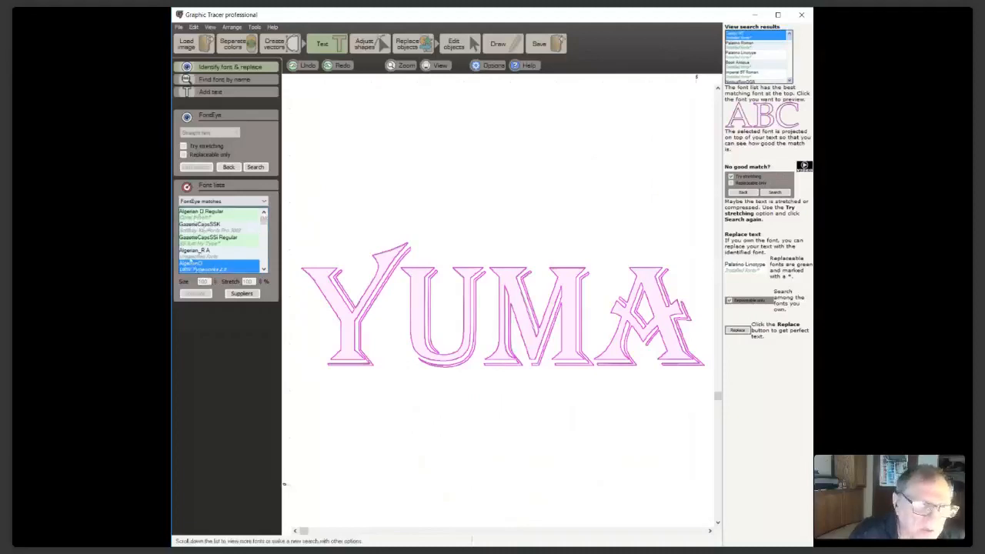
Replace the traced YUMA lettering with the matching font Algerian D Regular
{"action": "left_click", "coordinate": [190, 241]}
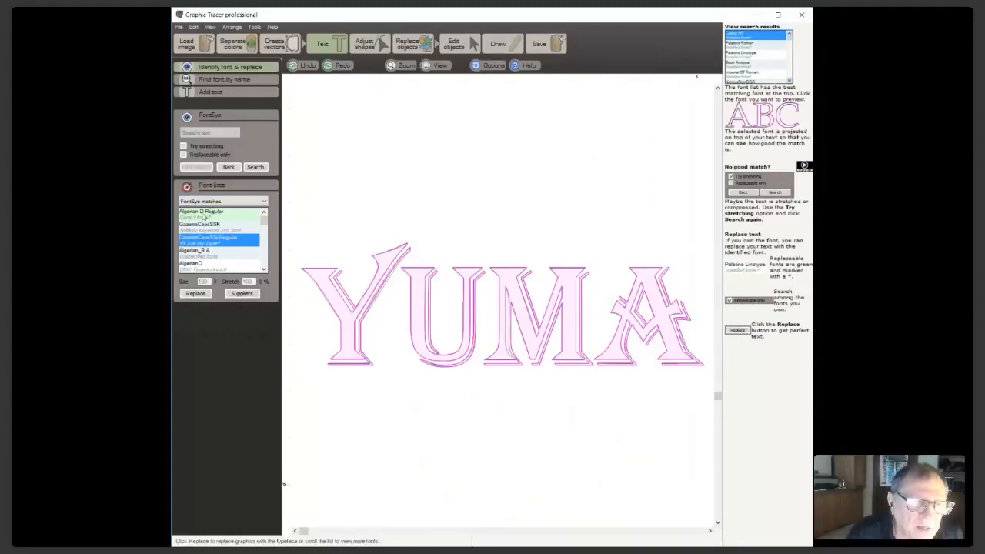
{"action": "left_click", "coordinate": [203, 215]}
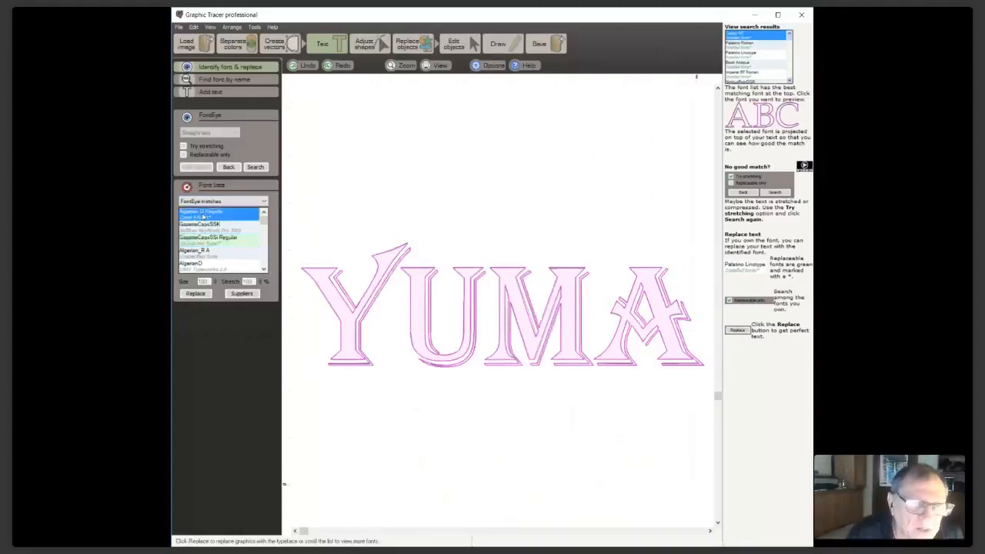
{"action": "left_click", "coordinate": [197, 294]}
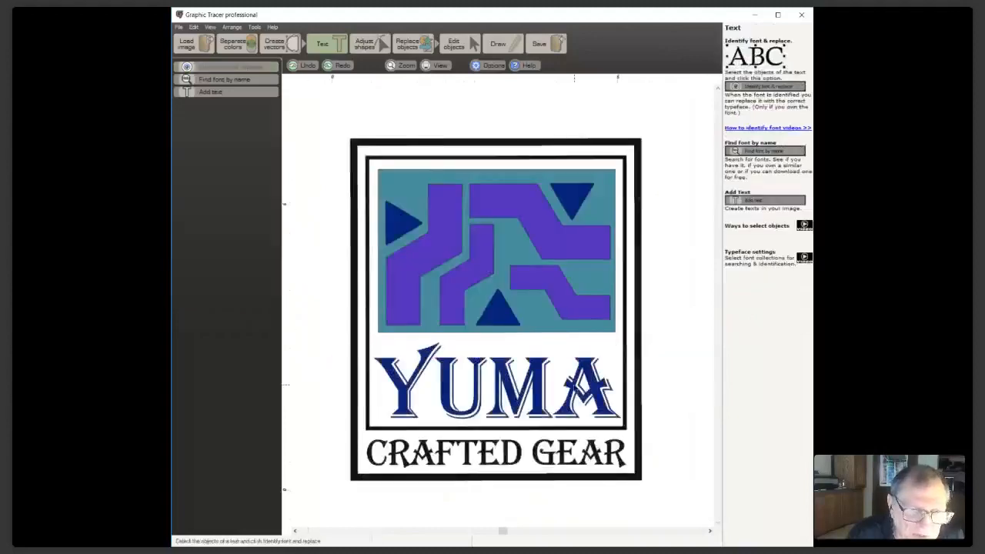
Select the CRAFTED GEAR lettering and start identifying its font as straight text
{"action": "scroll", "coordinate": [569, 388], "scroll_direction": "up", "scroll_amount": 3}
{"action": "scroll", "coordinate": [502, 308], "scroll_direction": "down", "scroll_amount": 2}
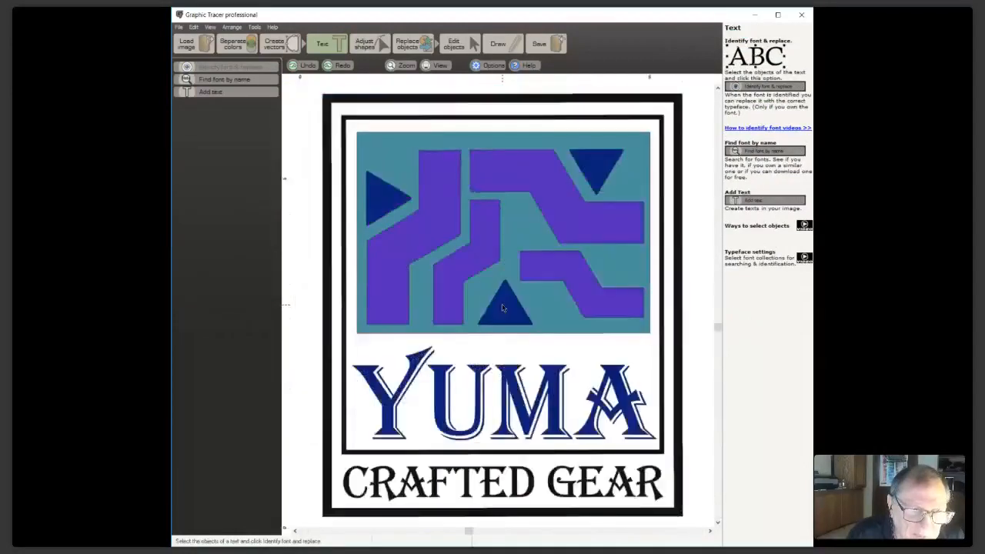
{"action": "left_click_drag", "start_coordinate": [302, 459], "coordinate": [674, 507]}
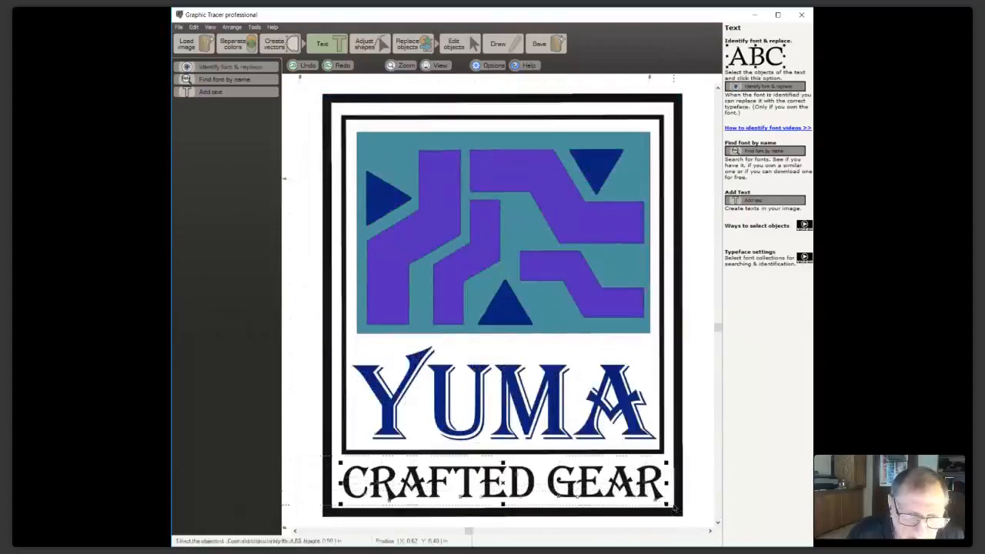
{"action": "left_click", "coordinate": [230, 67]}
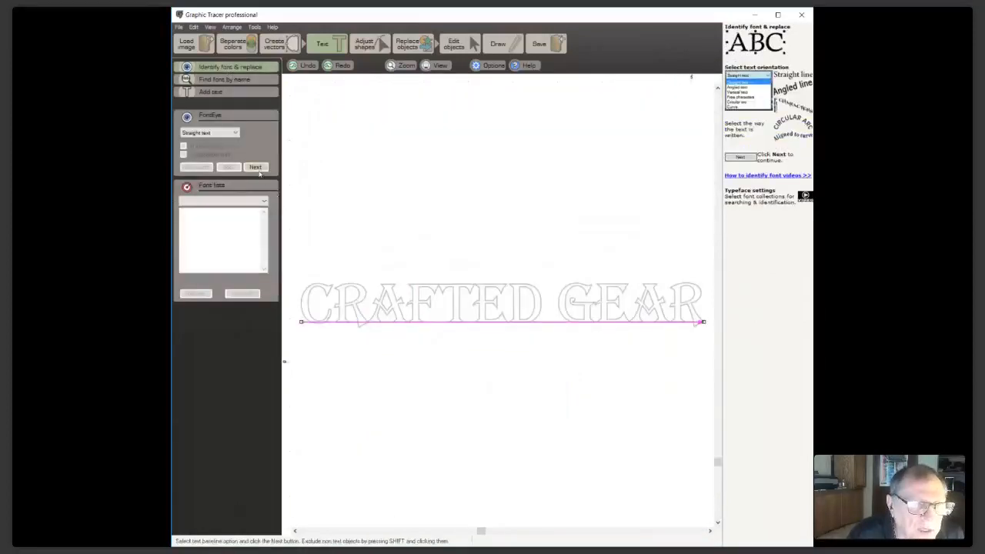
{"action": "left_click", "coordinate": [255, 167]}
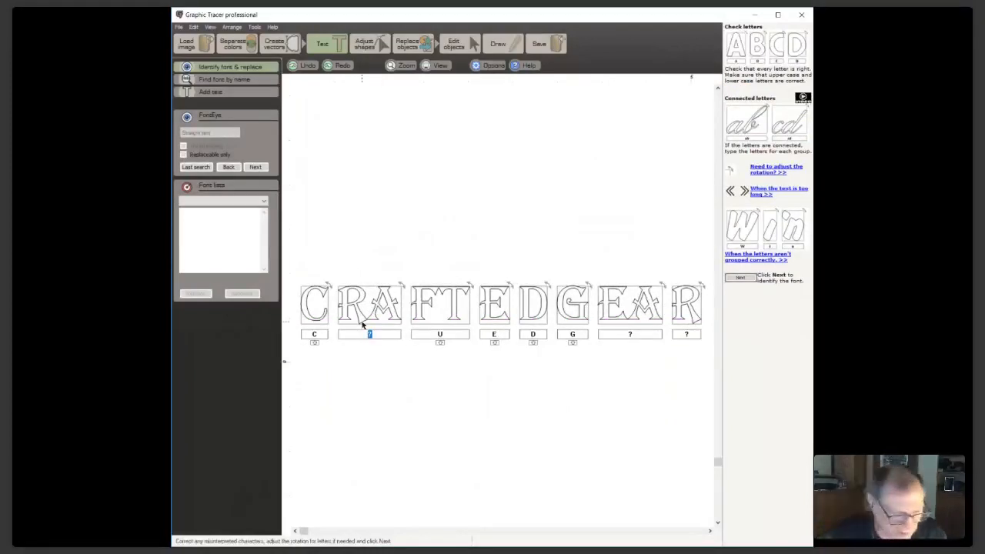
Correct the misread CRAFTED GEAR character groups to RA, FT, EA and R, and replace the lettering with AlgerianBasD Regular
{"action": "type", "text": "RA"}
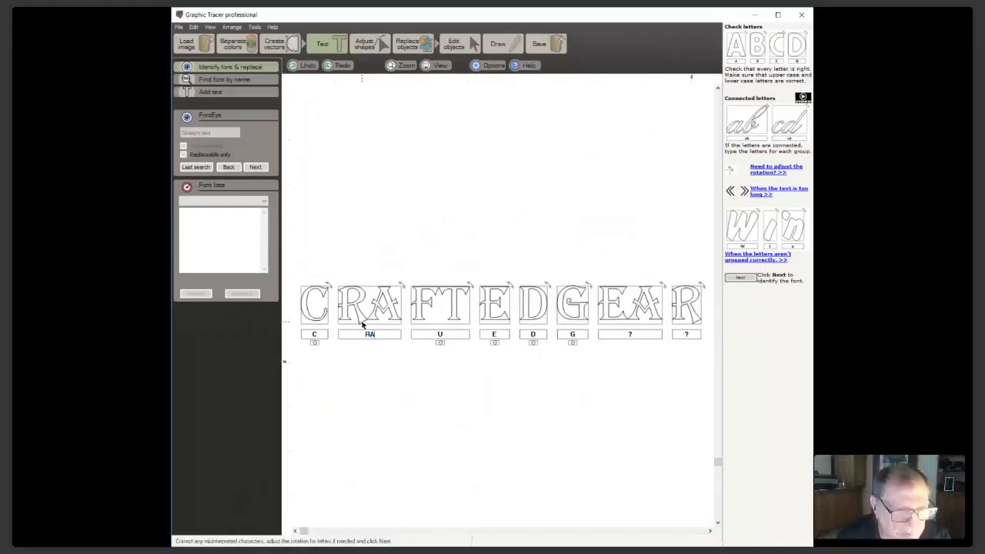
{"action": "left_click", "coordinate": [440, 334]}
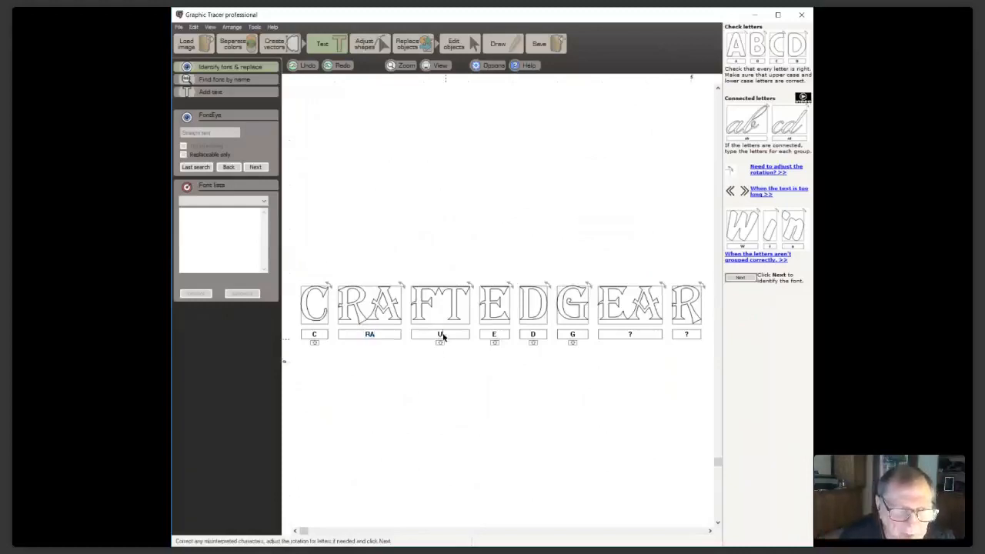
{"action": "type", "text": "FT"}
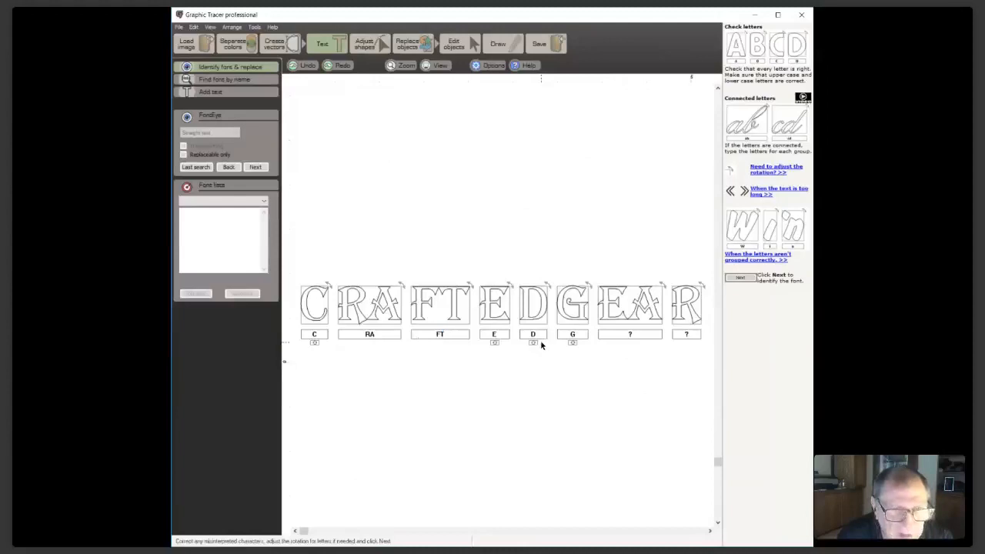
{"action": "left_click", "coordinate": [639, 337]}
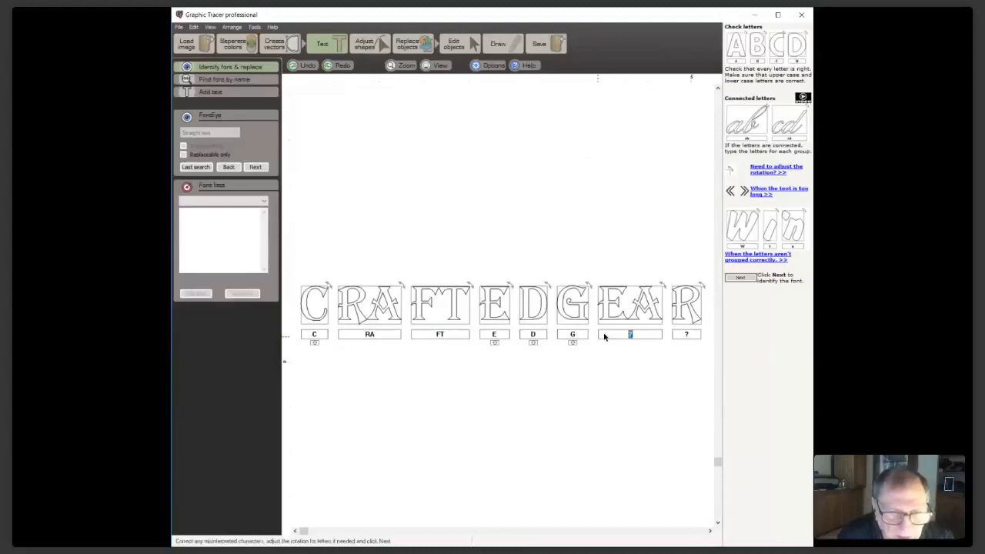
{"action": "type", "text": "EA"}
{"action": "key", "text": "Tab"}
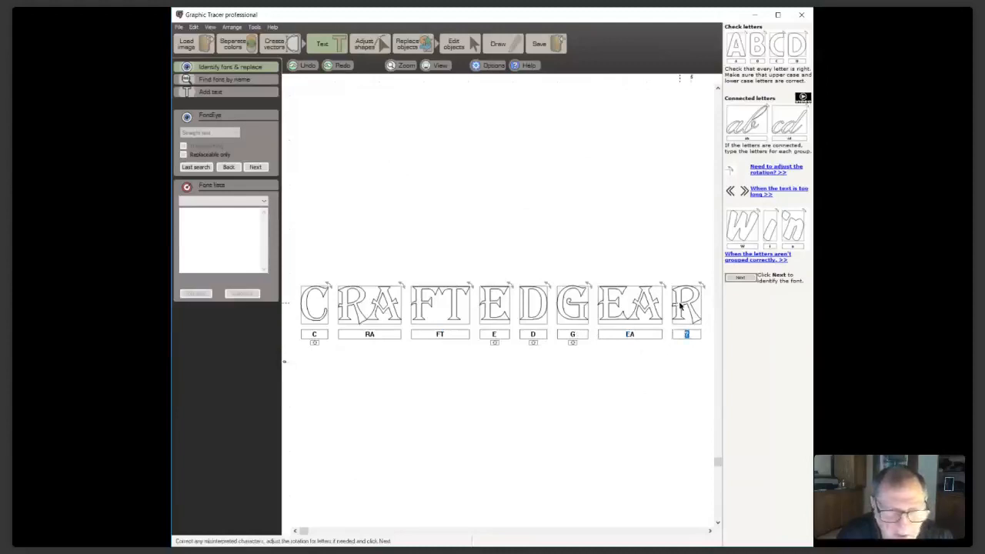
{"action": "type", "text": "R"}
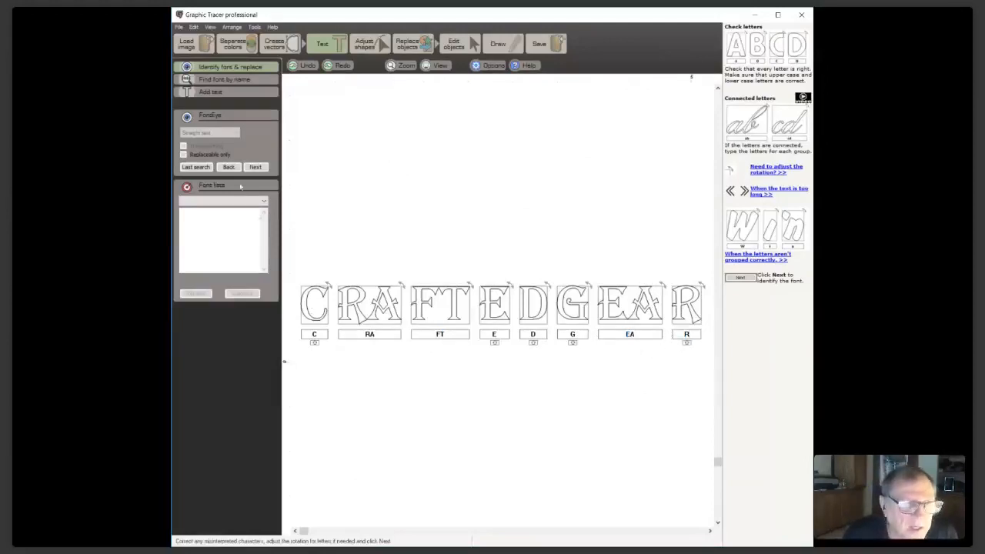
{"action": "left_click", "coordinate": [261, 169]}
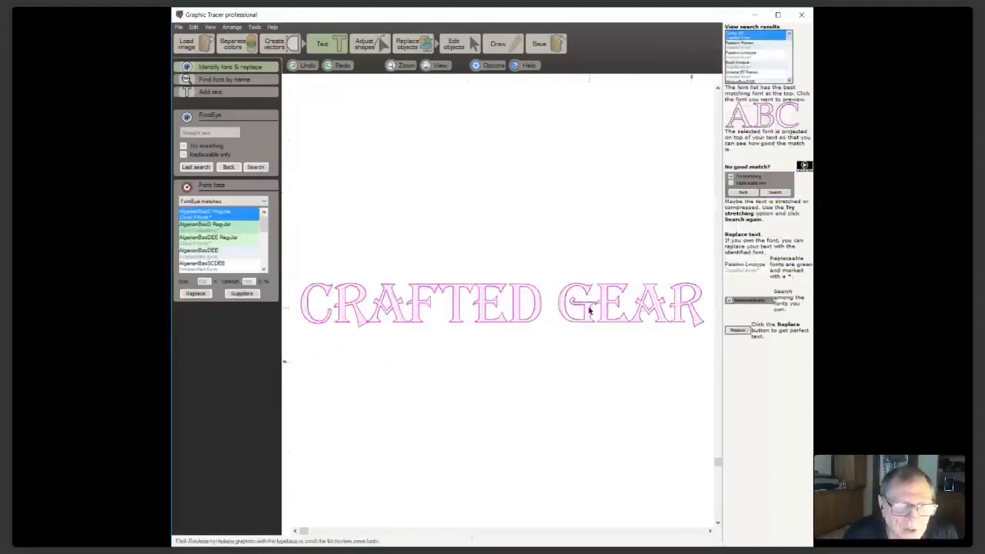
{"action": "left_click", "coordinate": [195, 294]}
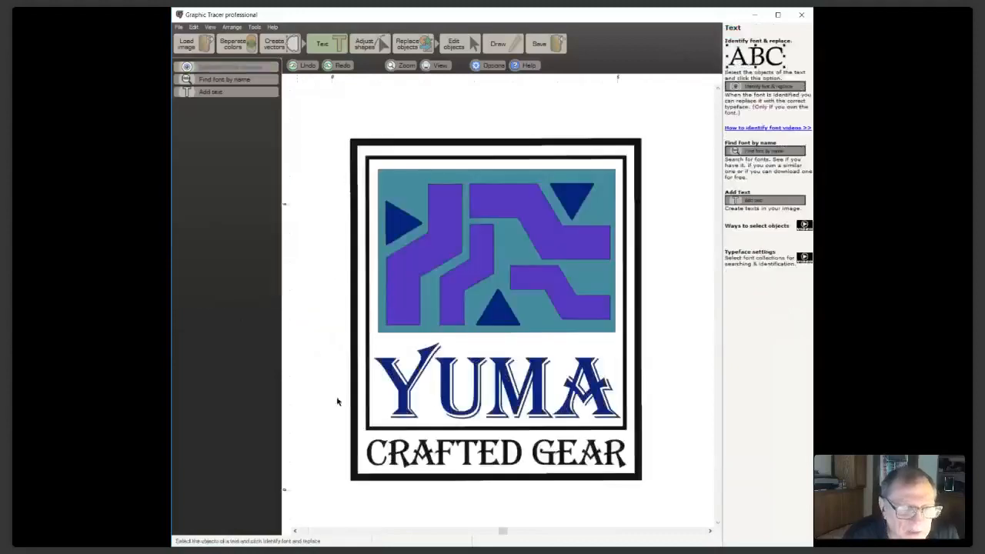
Weld the overlapping letters of CRAFTED GEAR, such as the R and A, and deselect the lettering
{"action": "scroll", "coordinate": [337, 401], "scroll_direction": "up", "scroll_amount": 3}
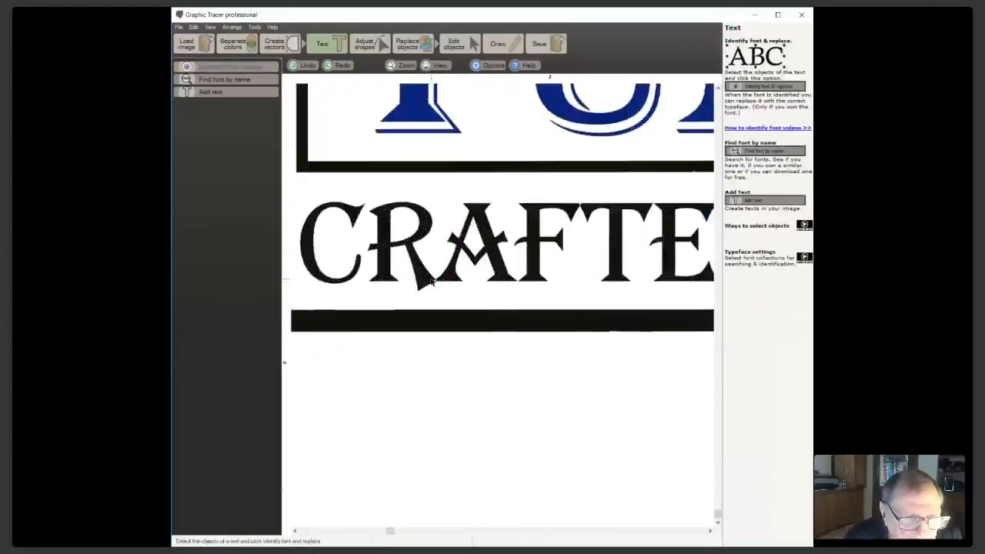
{"action": "scroll", "coordinate": [503, 308], "scroll_direction": "up", "scroll_amount": 2}
{"action": "scroll", "coordinate": [503, 300], "scroll_direction": "down", "scroll_amount": 1}
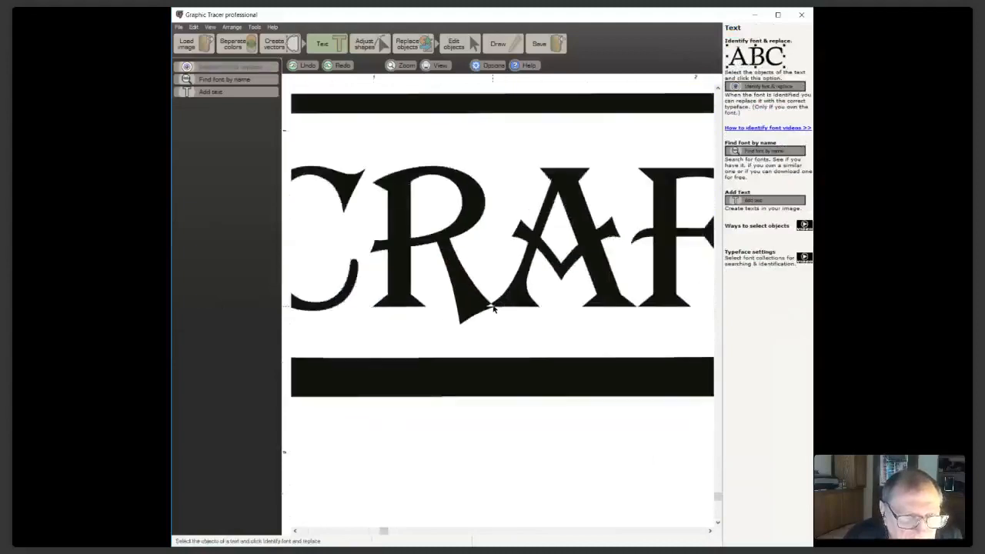
{"action": "left_click", "coordinate": [505, 297]}
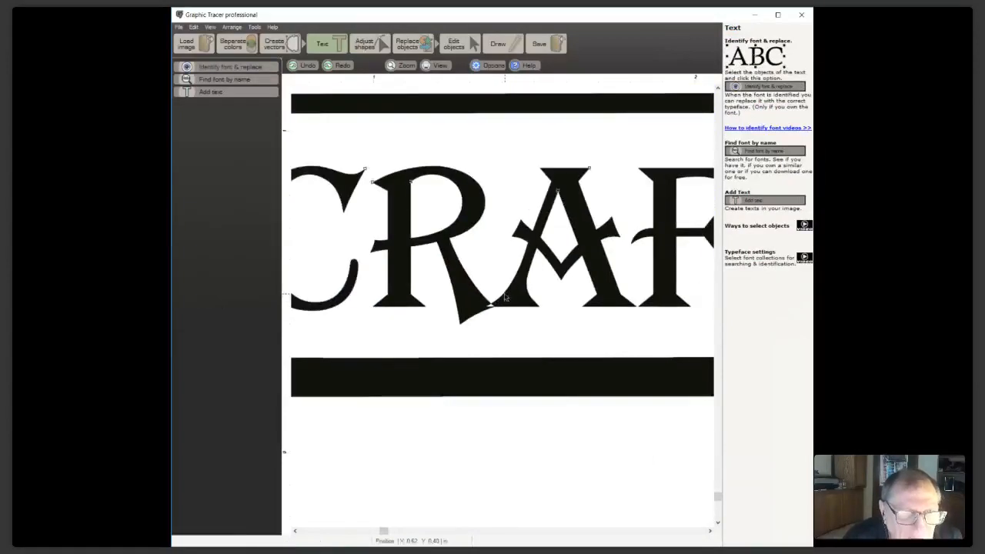
{"action": "left_click", "coordinate": [453, 45]}
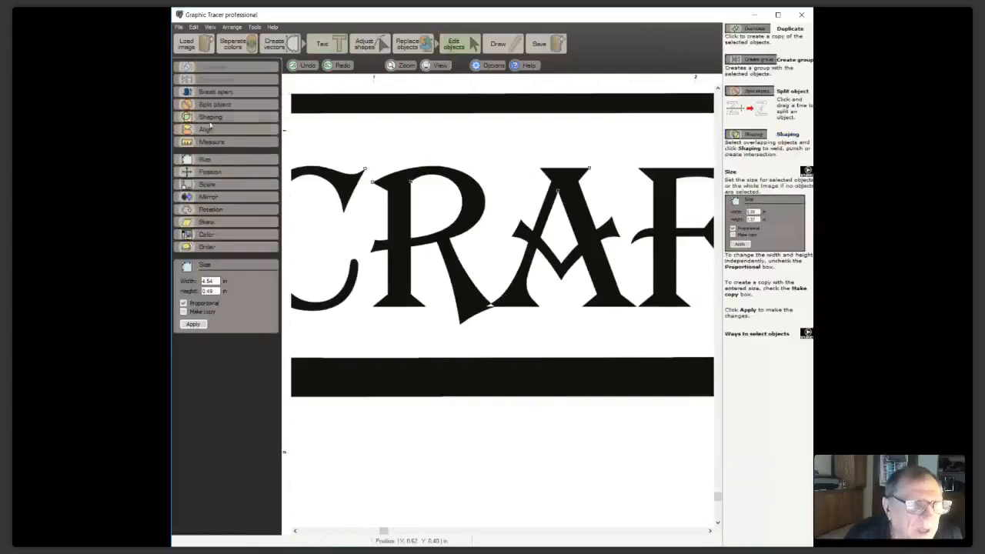
{"action": "left_click", "coordinate": [209, 118]}
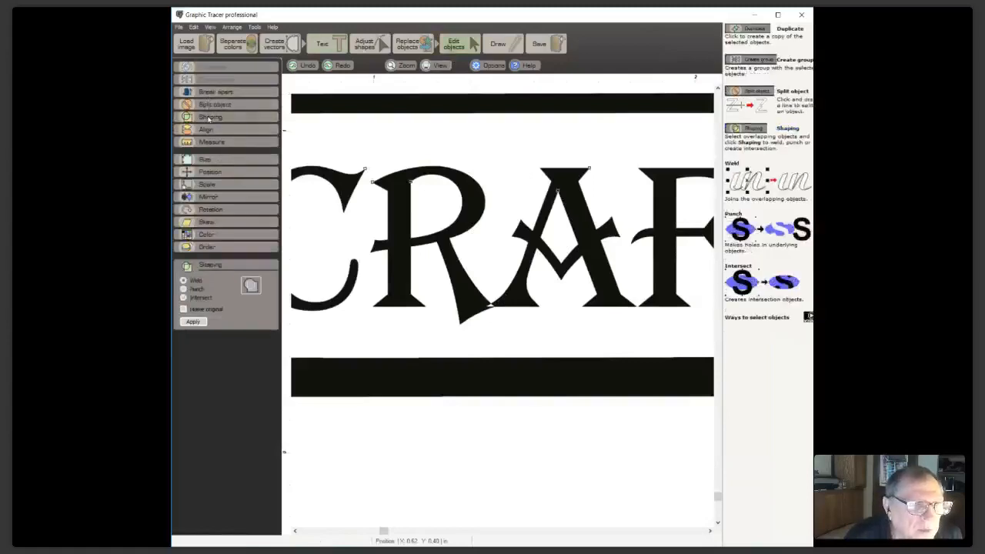
{"action": "left_click", "coordinate": [200, 322]}
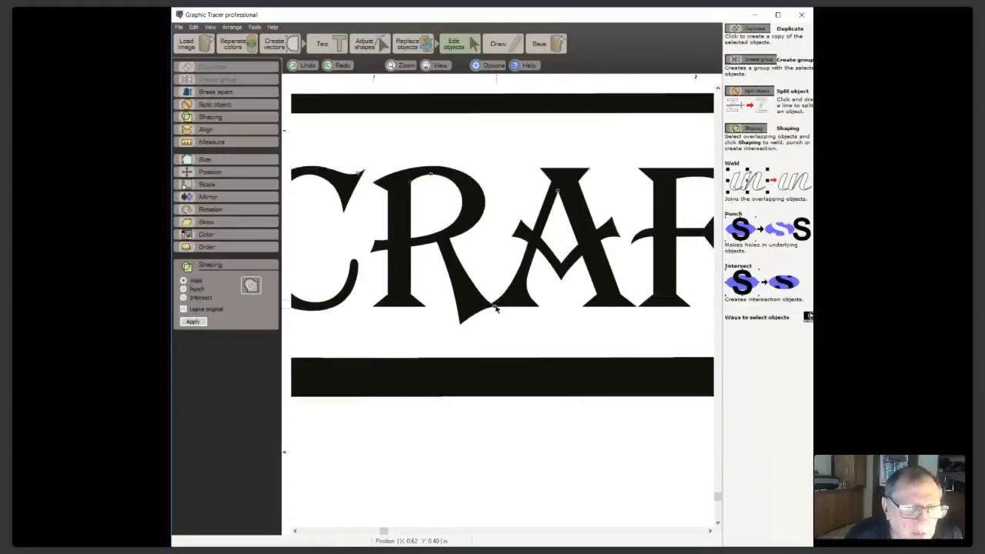
{"action": "scroll", "coordinate": [496, 310], "scroll_direction": "down", "scroll_amount": 2}
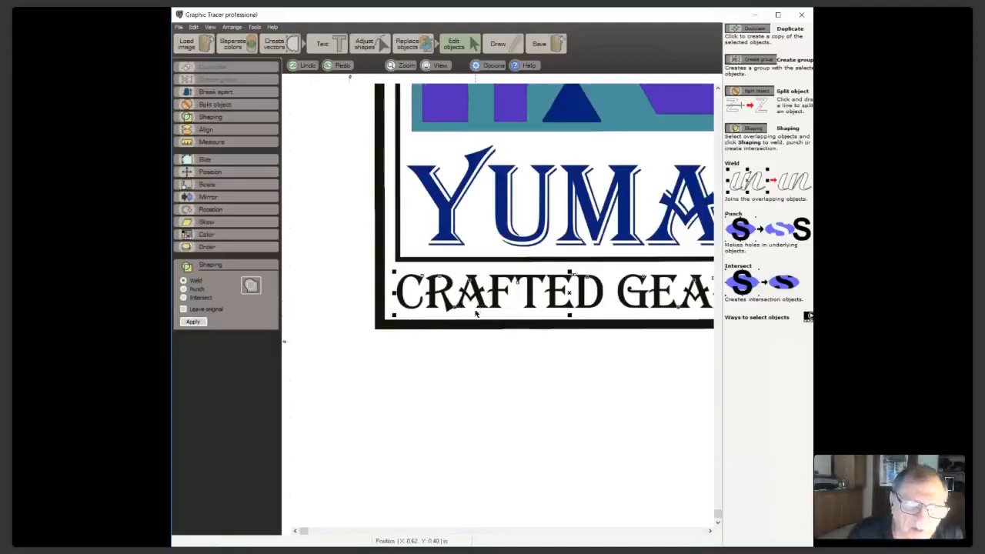
{"action": "left_click", "coordinate": [461, 340]}
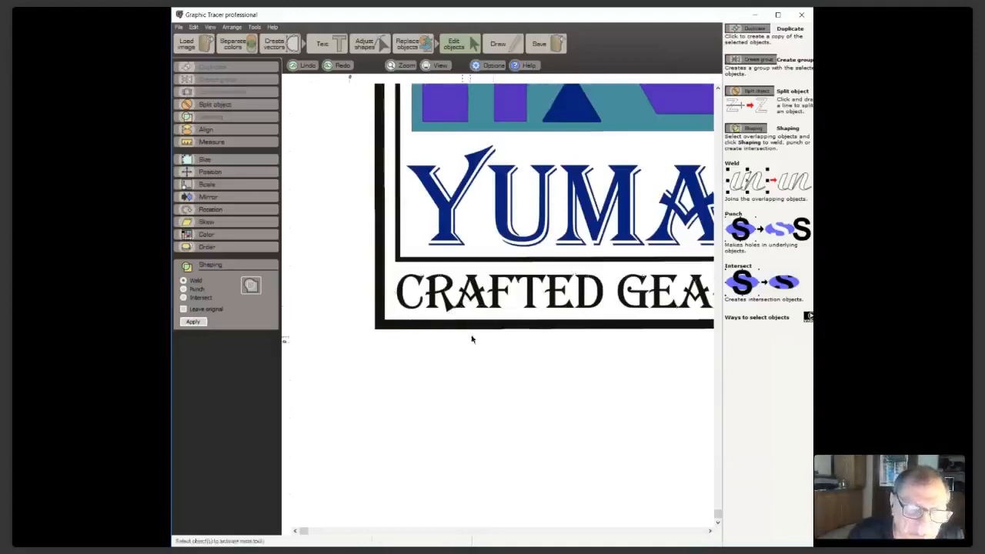
{"action": "scroll", "coordinate": [506, 300], "scroll_direction": "down", "scroll_amount": 1}
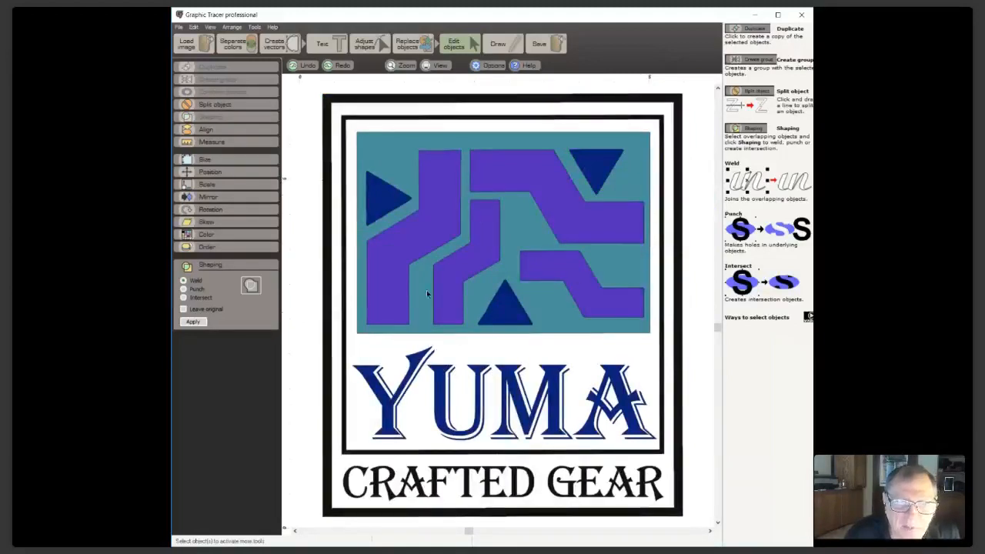
Convert the three dark blue triangles in the teal panel into exact triangles
{"action": "left_click", "coordinate": [393, 205]}
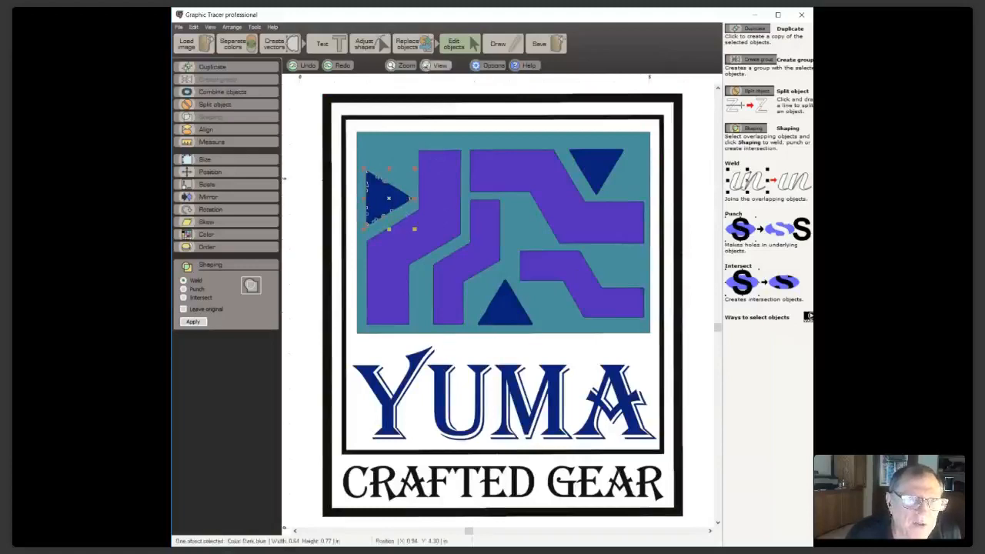
{"action": "left_click", "coordinate": [410, 45]}
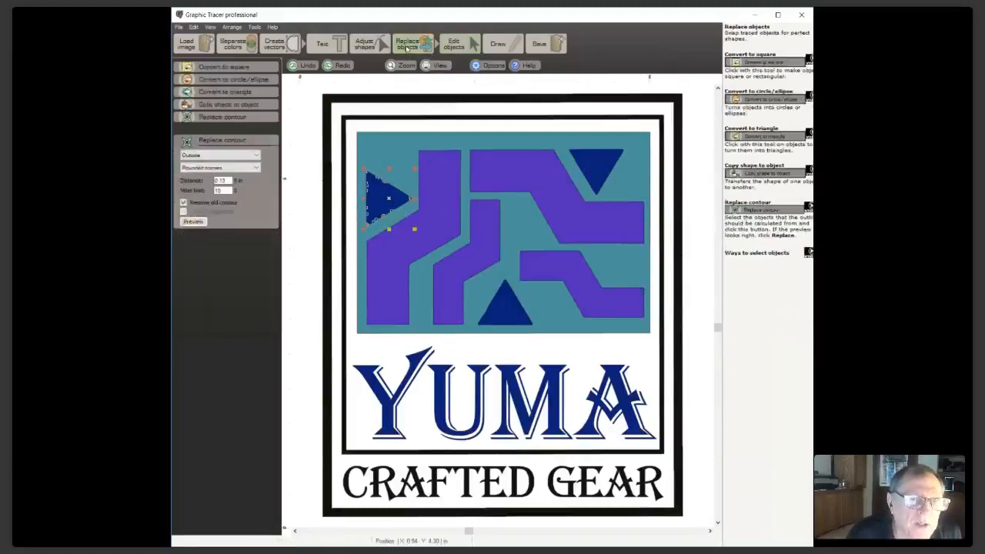
{"action": "left_click", "coordinate": [214, 92]}
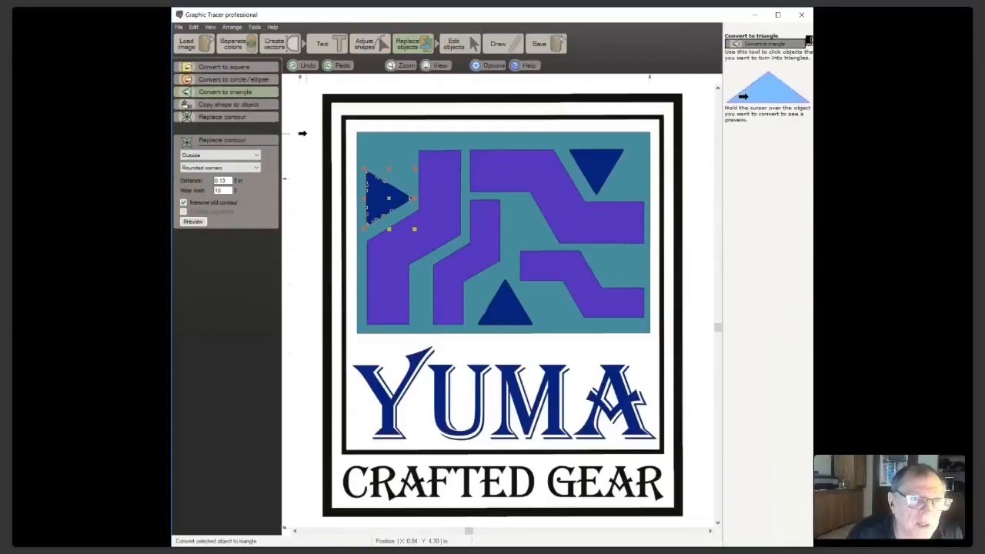
{"action": "left_click", "coordinate": [374, 191]}
{"action": "left_click", "coordinate": [489, 307]}
{"action": "left_click", "coordinate": [587, 167]}
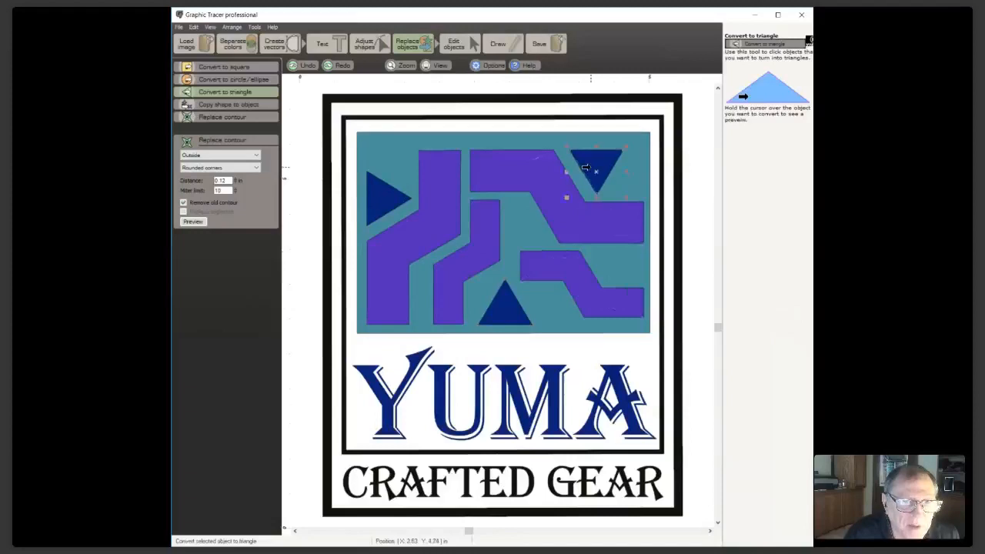
Remove the surplus nodes from the large left purple shape using Auto clean-up with smoothness 12
{"action": "left_click", "coordinate": [373, 45]}
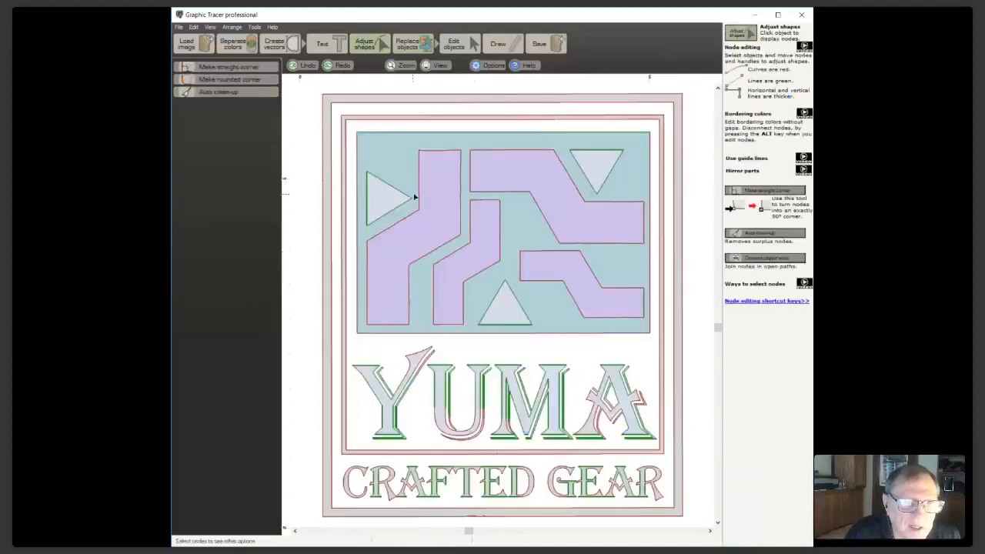
{"action": "left_click", "coordinate": [419, 199]}
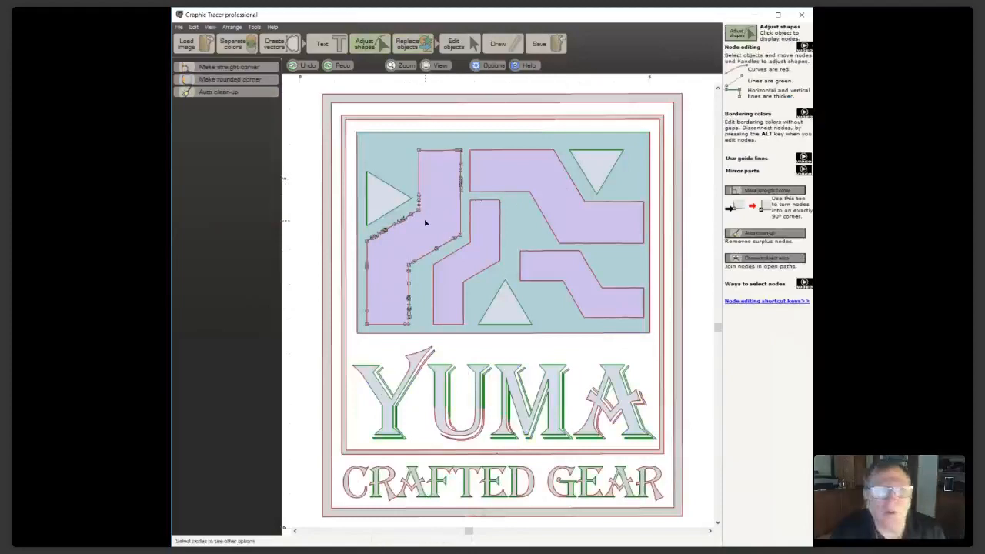
{"action": "scroll", "coordinate": [503, 307], "scroll_direction": "up", "scroll_amount": 3}
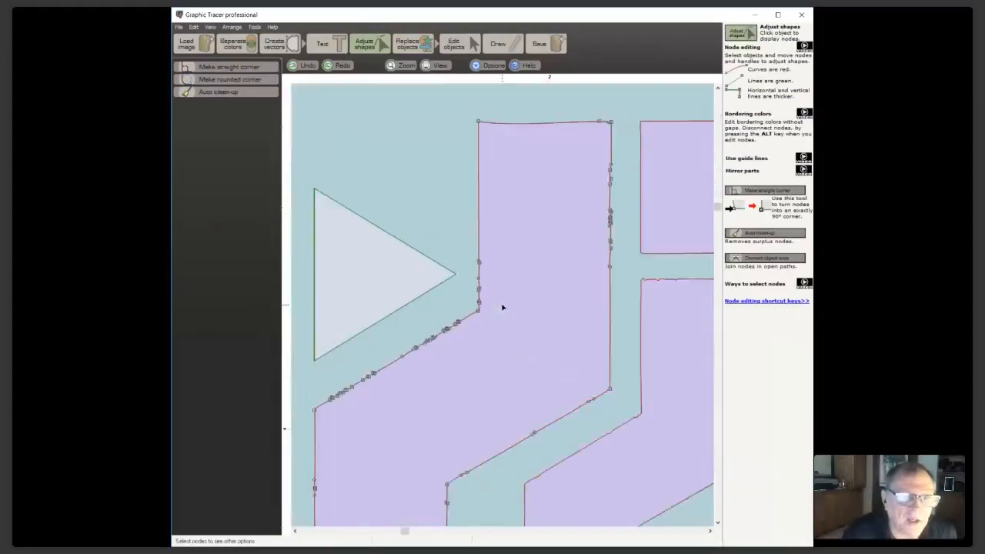
{"action": "scroll", "coordinate": [502, 308], "scroll_direction": "down", "scroll_amount": 1}
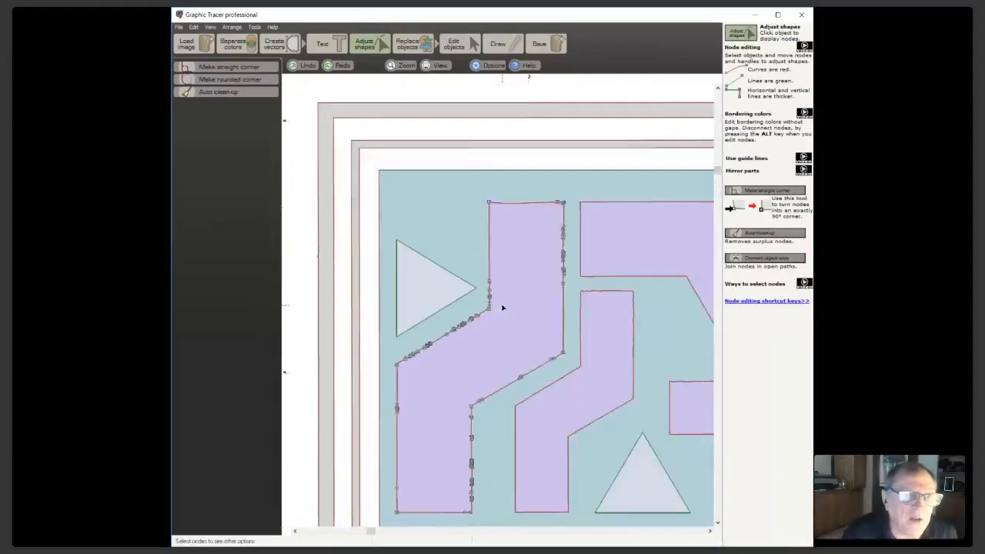
{"action": "left_click", "coordinate": [214, 93]}
{"action": "left_click_drag", "start_coordinate": [183, 140], "coordinate": [206, 140]}
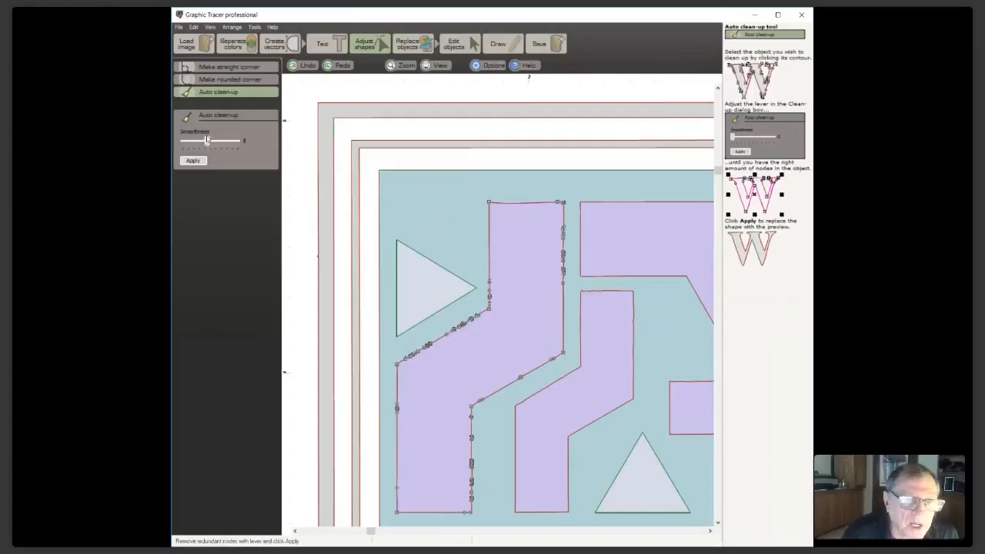
{"action": "left_click_drag", "start_coordinate": [209, 140], "coordinate": [217, 139]}
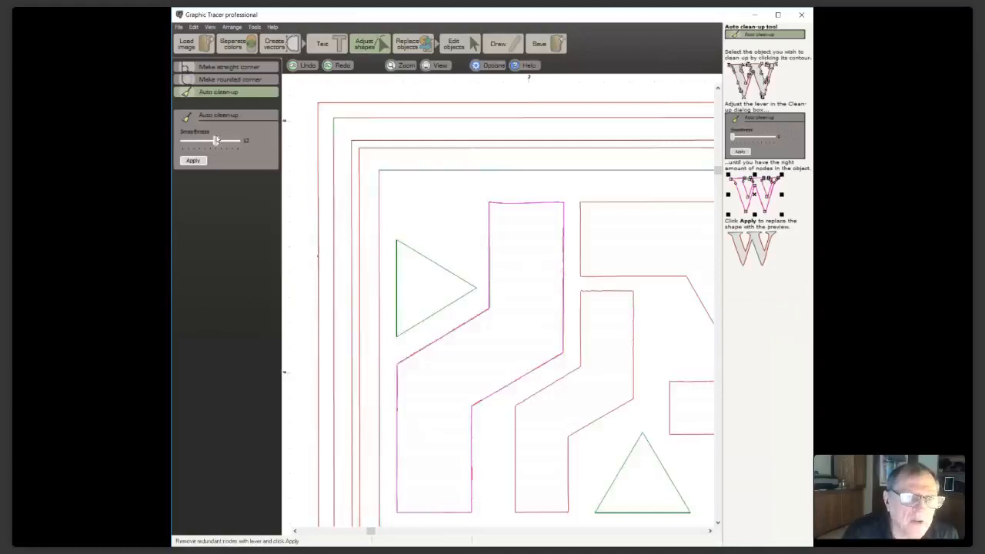
{"action": "left_click", "coordinate": [192, 161]}
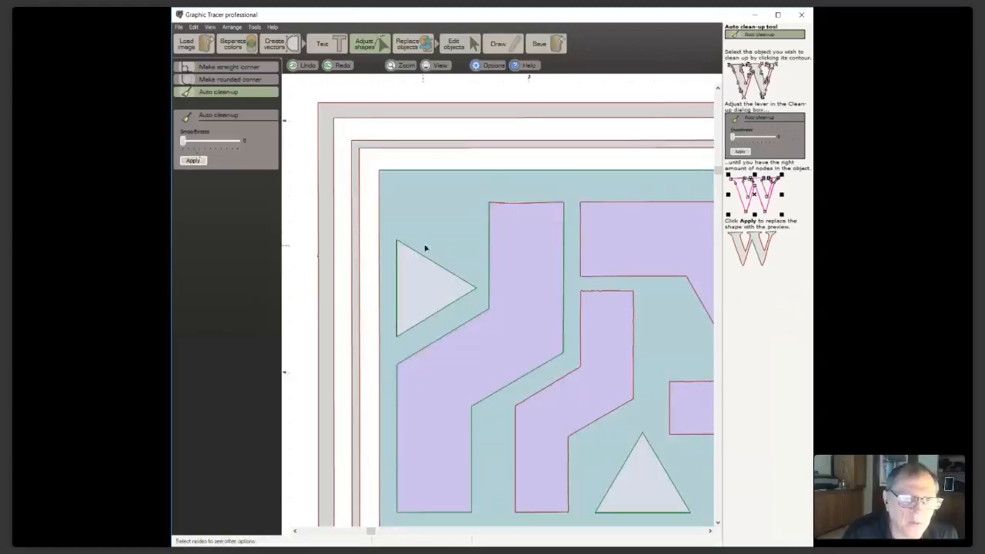
Copy the cleaned left purple shape onto the other purple shapes in the teal panel
{"action": "left_click", "coordinate": [522, 204]}
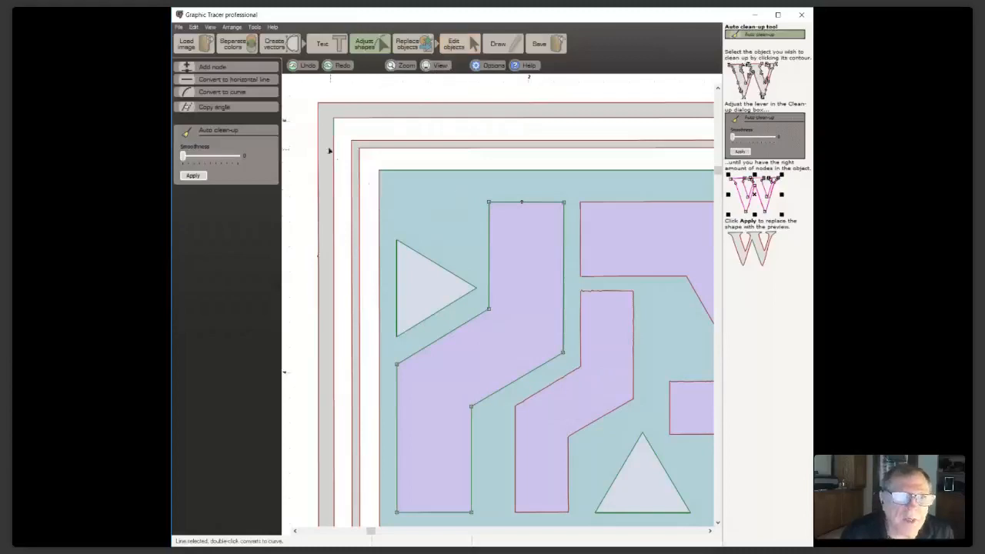
{"action": "left_click", "coordinate": [408, 47]}
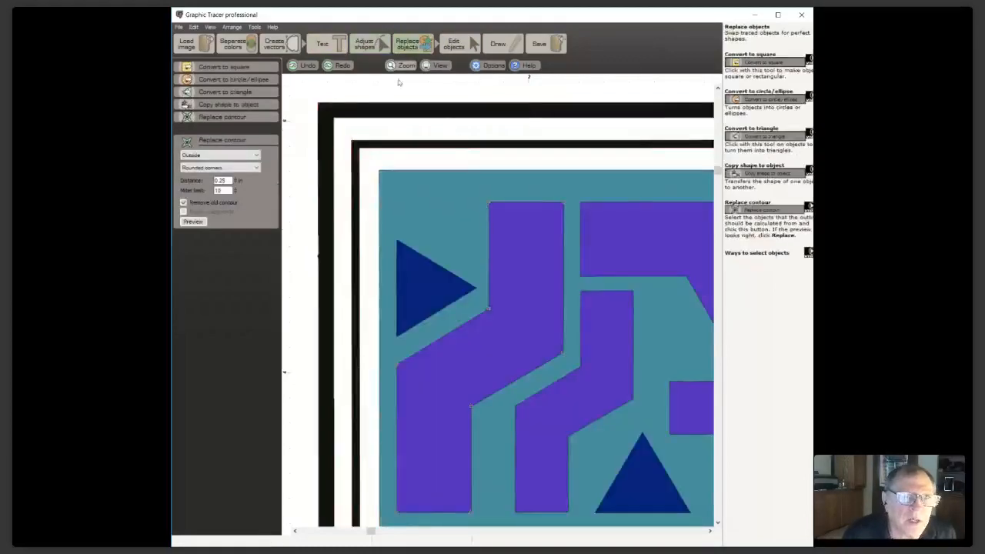
{"action": "left_click", "coordinate": [229, 104]}
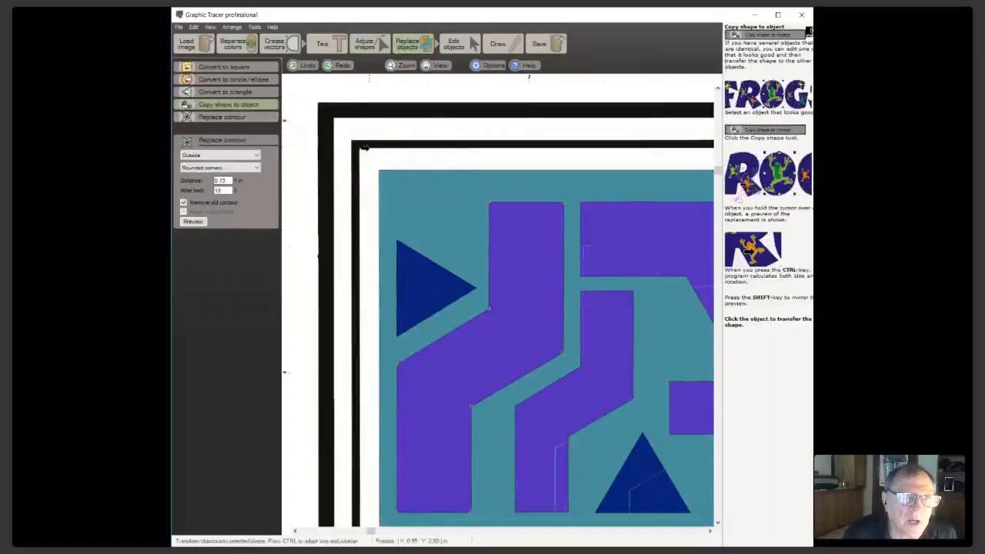
{"action": "scroll", "coordinate": [629, 478], "scroll_direction": "down", "scroll_amount": 2}
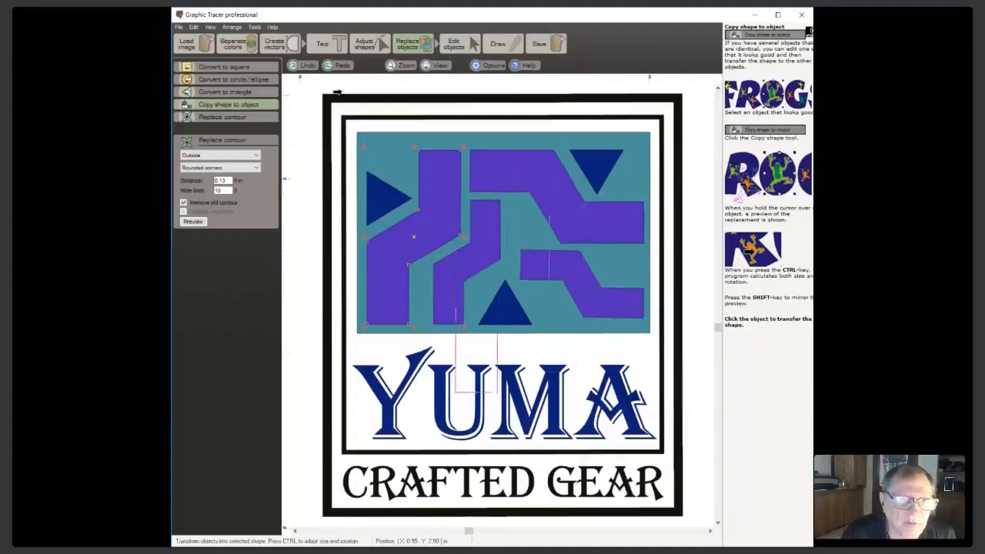
Convert the black frame outlines and the teal background panel into exact rectangles
{"action": "left_click", "coordinate": [410, 42]}
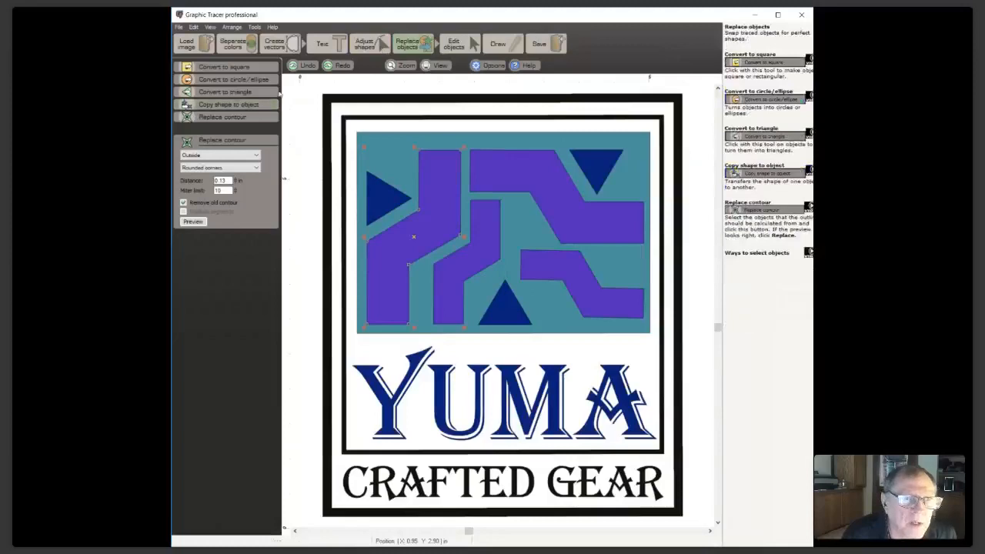
{"action": "left_click", "coordinate": [224, 67]}
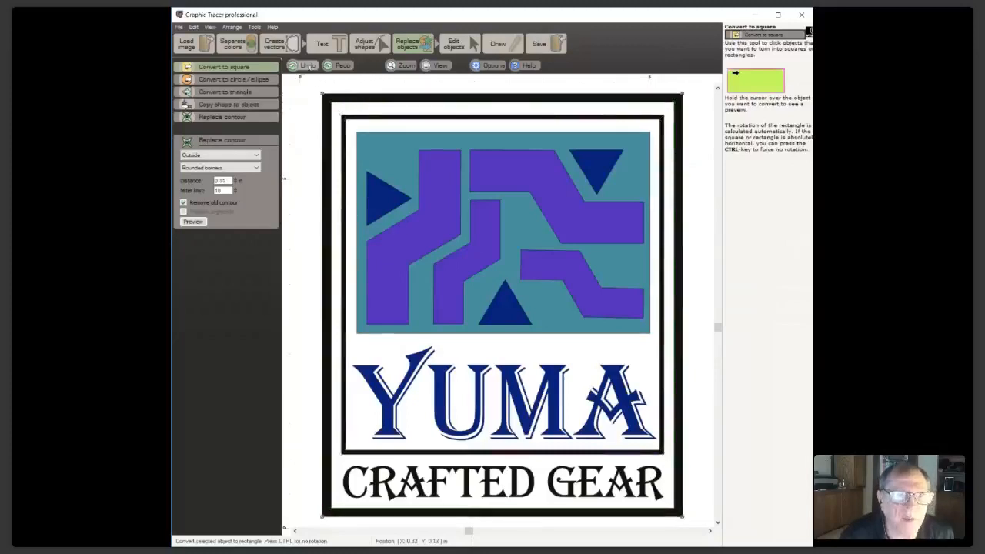
{"action": "left_click", "coordinate": [454, 44]}
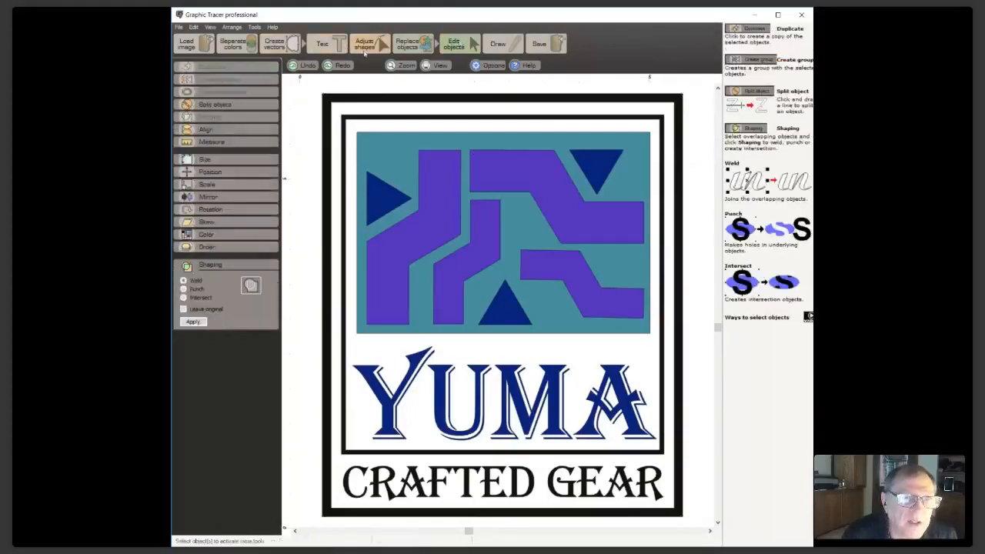
Hide the object fills and examine the nodes of the purple shapes, a triangle and the inner frame
{"action": "left_click", "coordinate": [426, 66]}
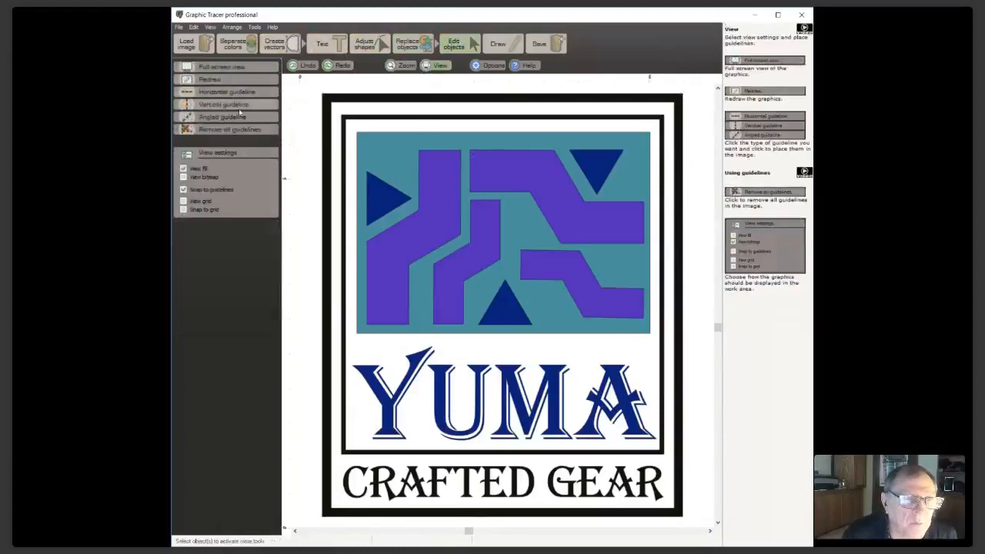
{"action": "left_click", "coordinate": [183, 169]}
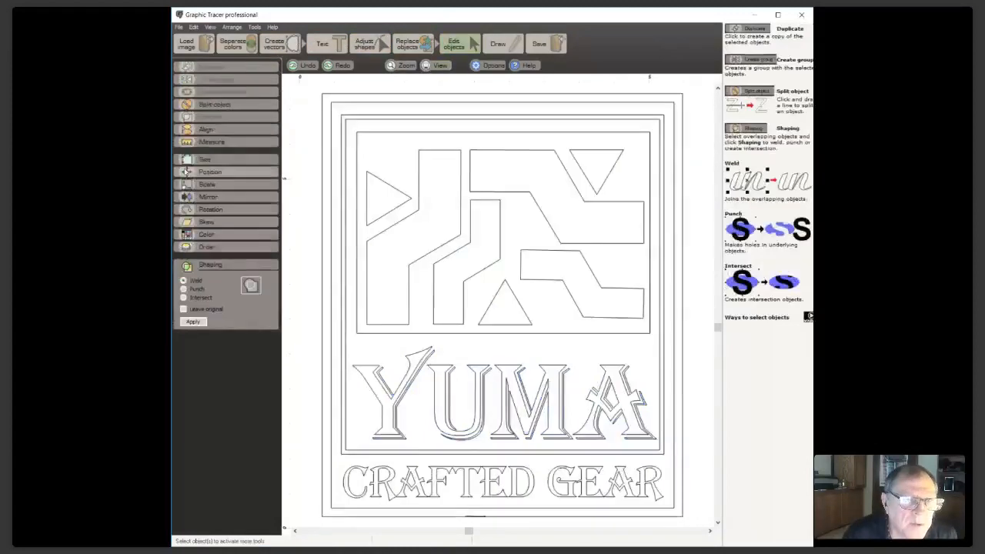
{"action": "left_click", "coordinate": [368, 46]}
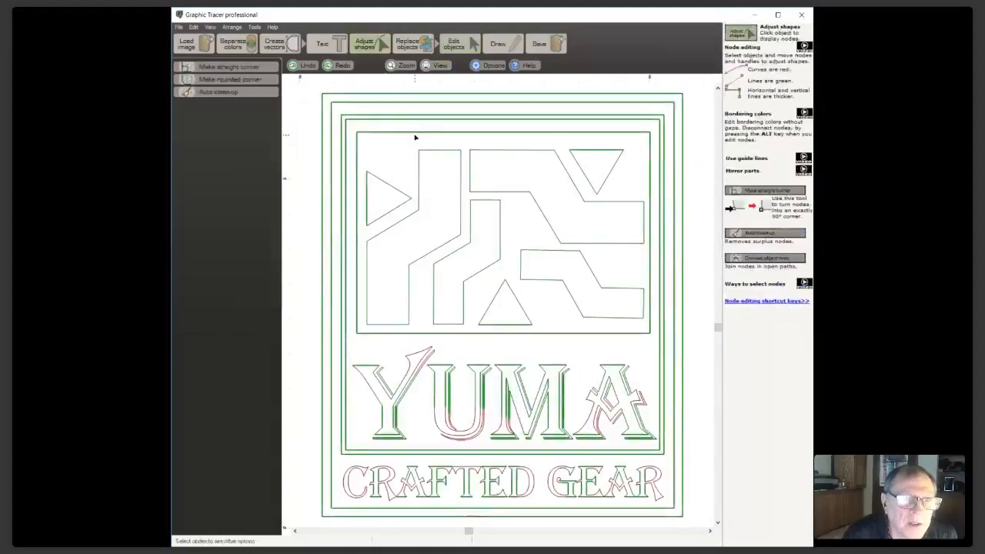
{"action": "left_click", "coordinate": [408, 286]}
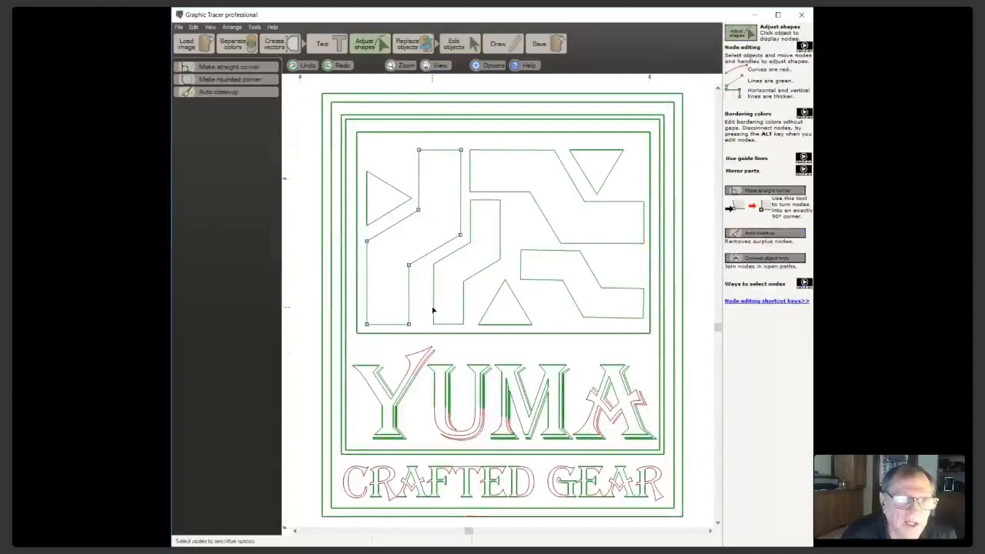
{"action": "left_click", "coordinate": [434, 309]}
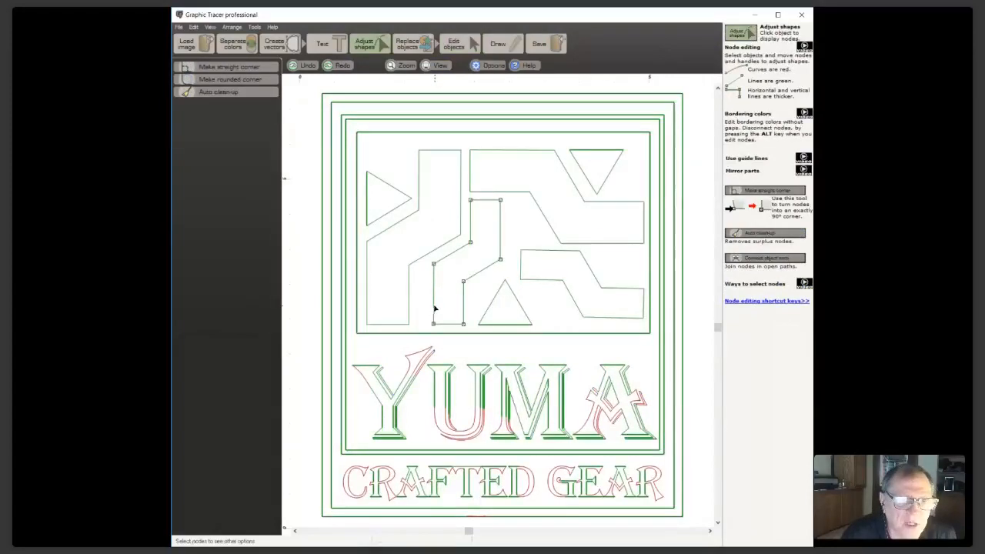
{"action": "left_click", "coordinate": [493, 299]}
{"action": "left_click", "coordinate": [617, 322]}
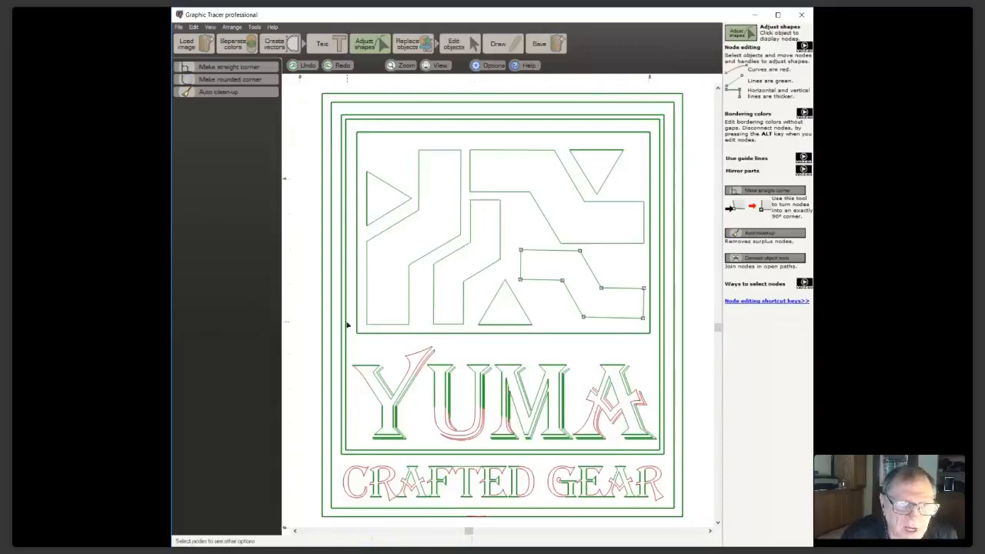
{"action": "left_click", "coordinate": [361, 452]}
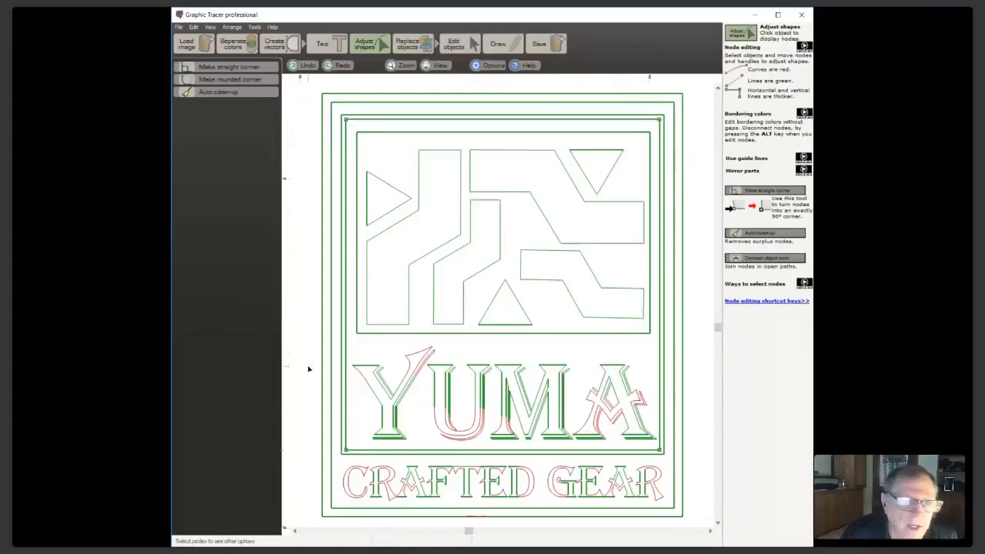
Show the fill of all objects in the logo again
{"action": "left_click", "coordinate": [453, 44]}
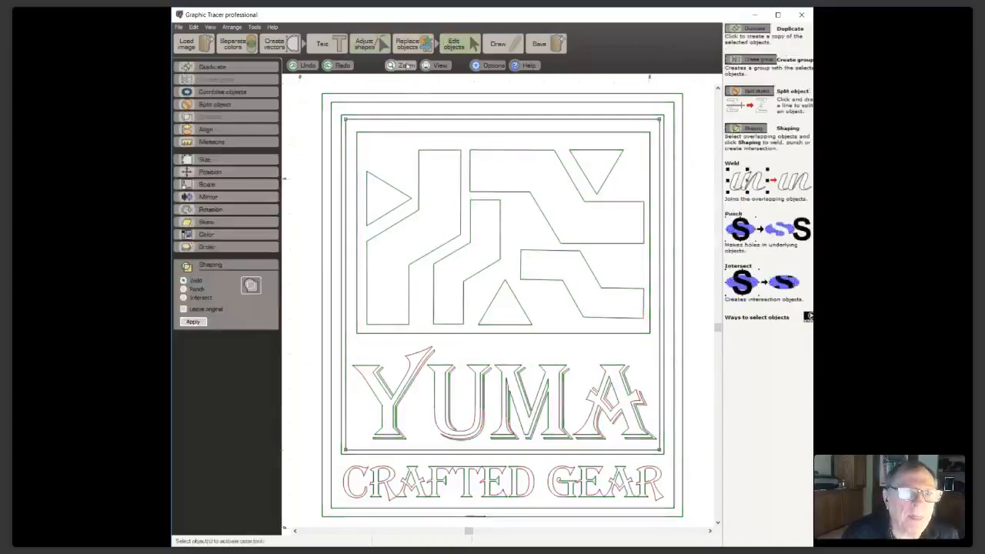
{"action": "left_click", "coordinate": [435, 65]}
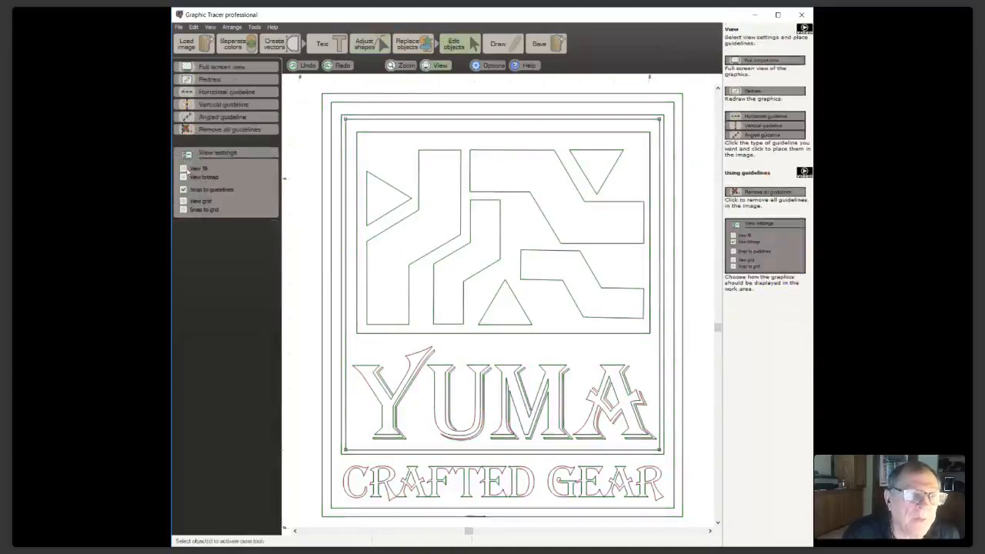
{"action": "left_click", "coordinate": [183, 169]}
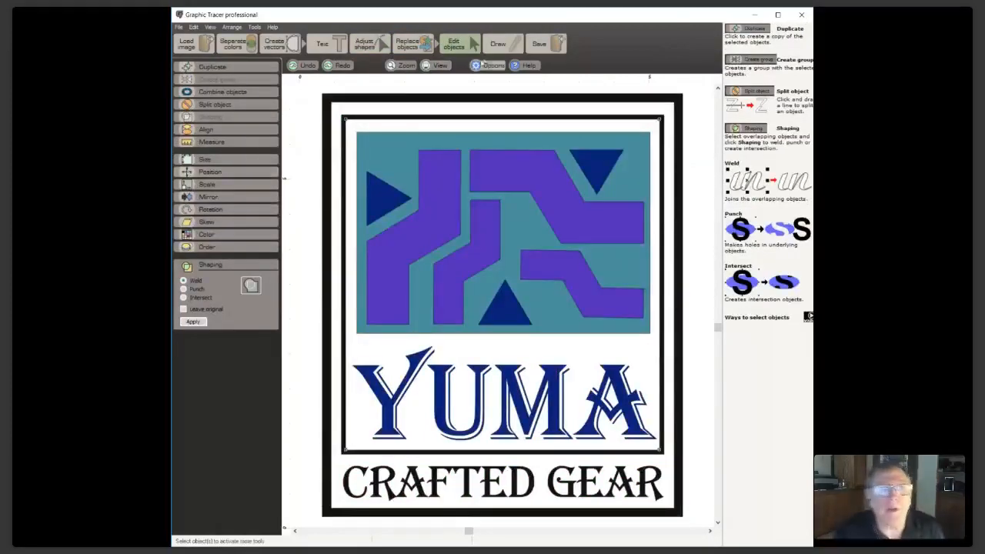
Review the save options and ClikLink transfer targets, choose Corel Draw X7, and return to object editing
{"action": "left_click", "coordinate": [551, 46]}
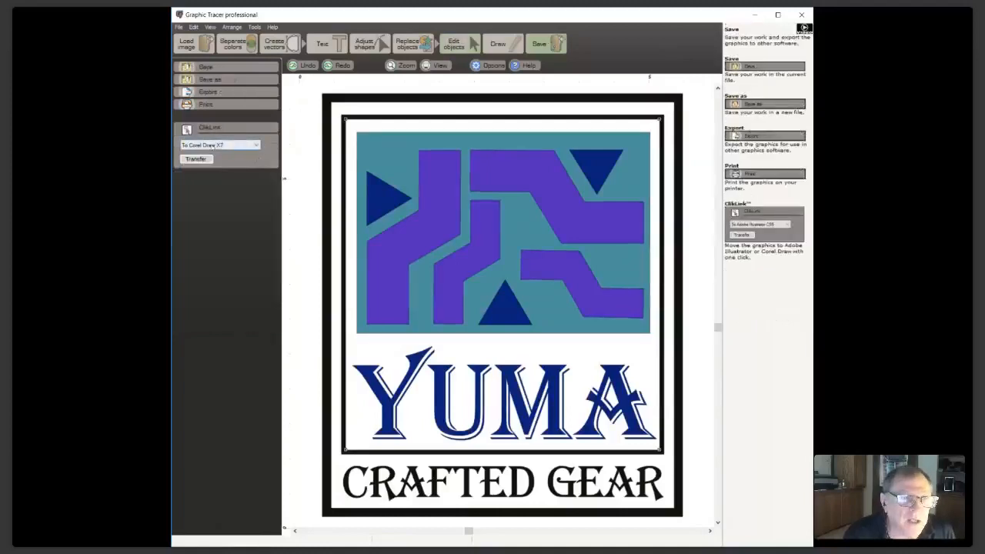
{"action": "left_click", "coordinate": [257, 147]}
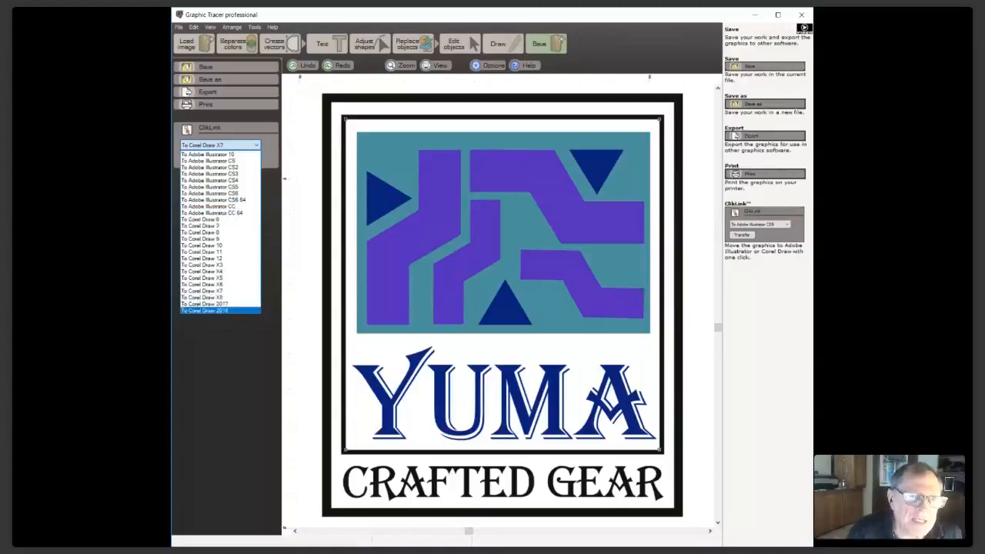
{"action": "left_click", "coordinate": [237, 292]}
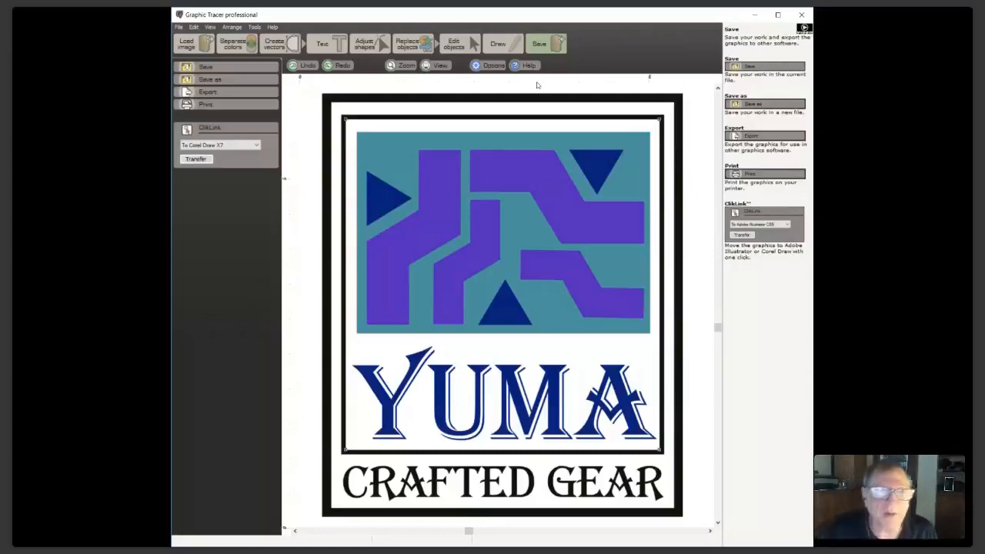
{"action": "left_click", "coordinate": [459, 48]}
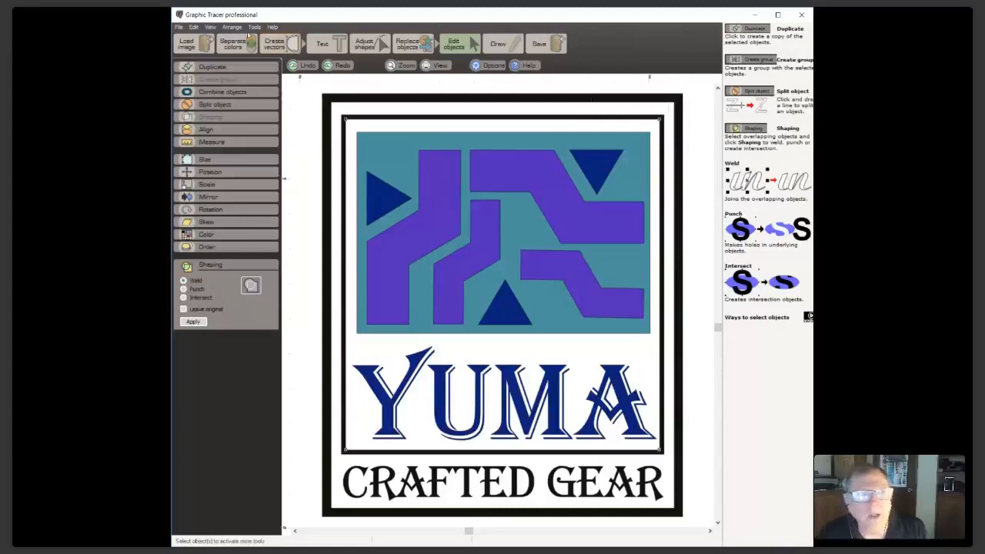
{"action": "left_click", "coordinate": [272, 27]}
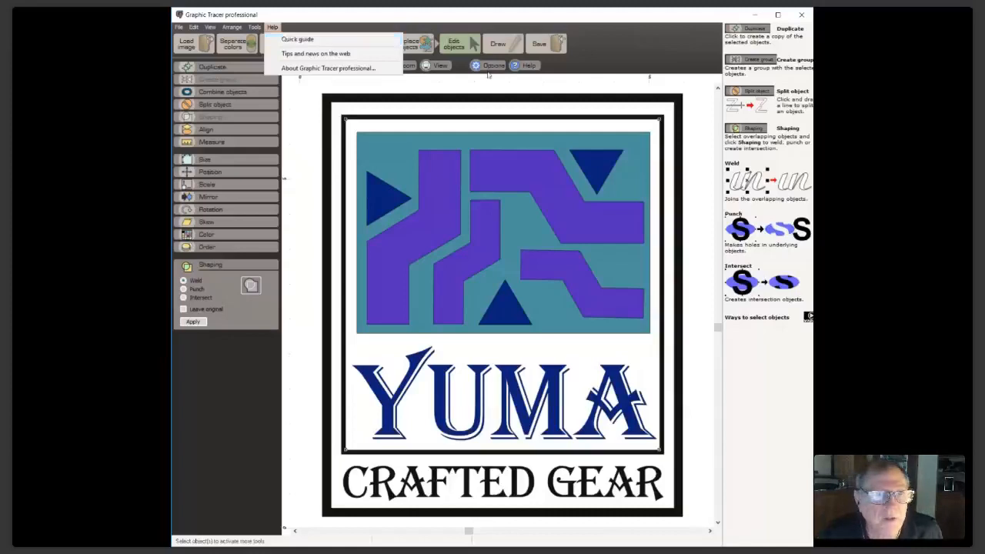
{"action": "left_click", "coordinate": [596, 82]}
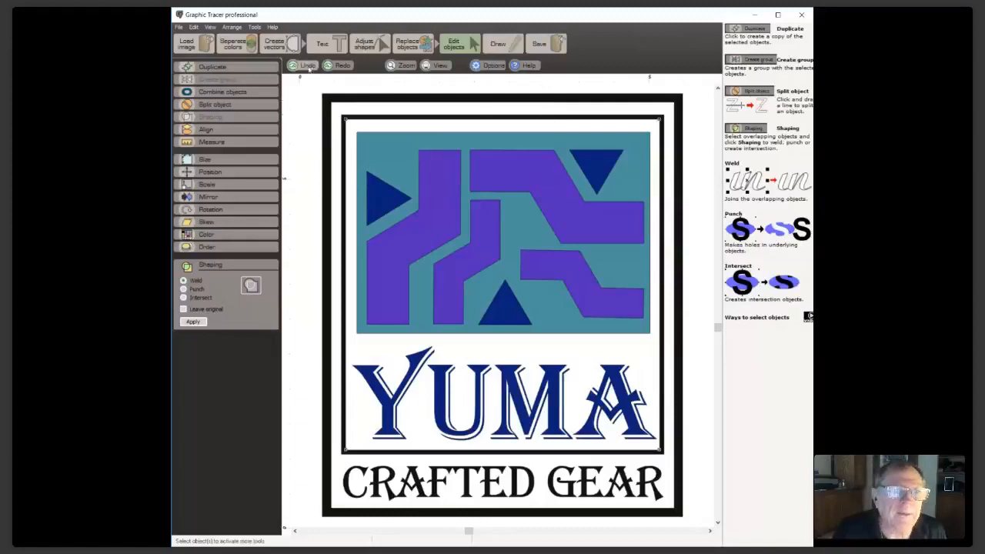
{"action": "left_click", "coordinate": [179, 27]}
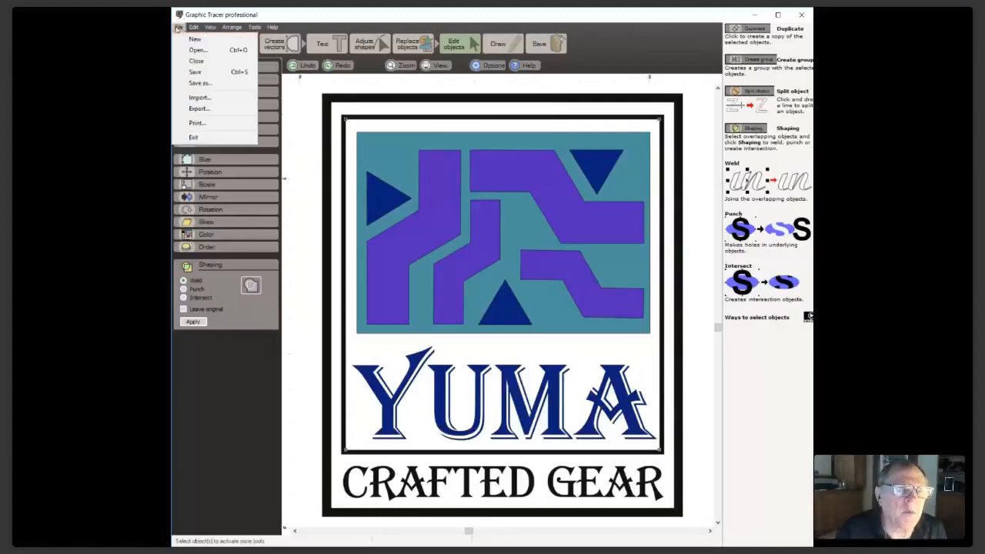
Open the Tropical Dream palm tree image, discarding the unsaved changes to the current logo
{"action": "left_click", "coordinate": [198, 50]}
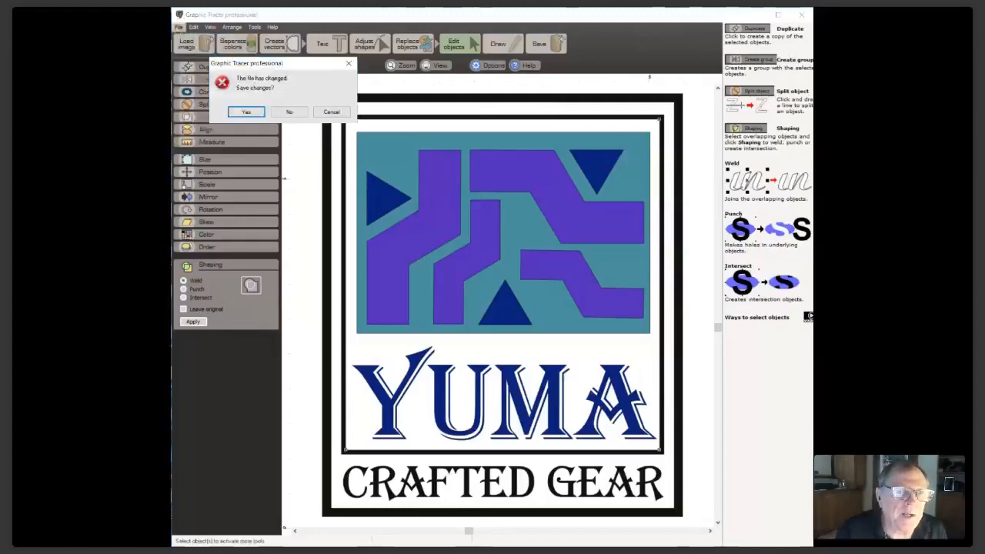
{"action": "left_click", "coordinate": [289, 112]}
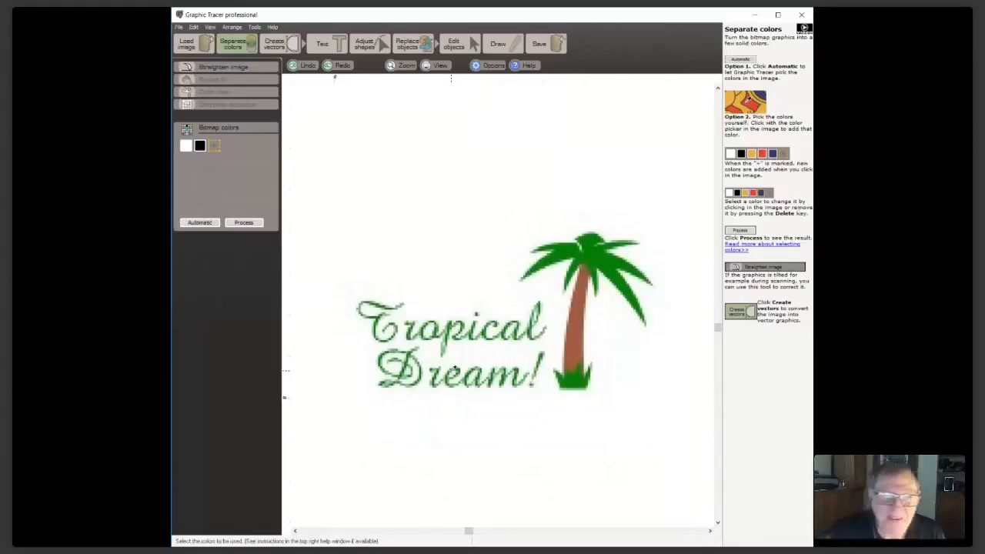
Examine the pixels of the Tropical Dream lettering up close to judge the image's resolution
{"action": "scroll", "coordinate": [504, 304], "scroll_direction": "up", "scroll_amount": 3}
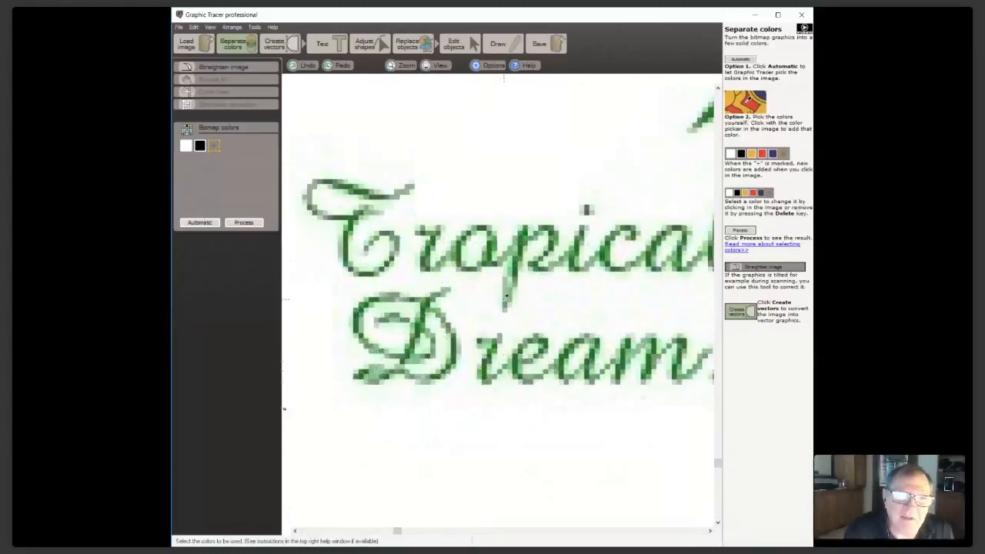
{"action": "scroll", "coordinate": [504, 304], "scroll_direction": "up", "scroll_amount": 2}
{"action": "scroll", "coordinate": [504, 304], "scroll_direction": "up", "scroll_amount": 1}
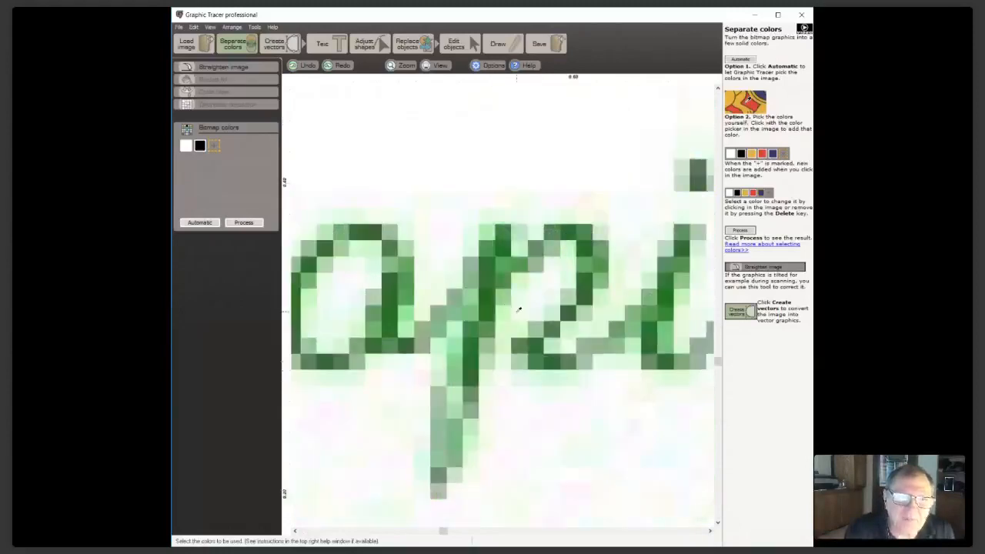
{"action": "scroll", "coordinate": [521, 318], "scroll_direction": "up", "scroll_amount": 2}
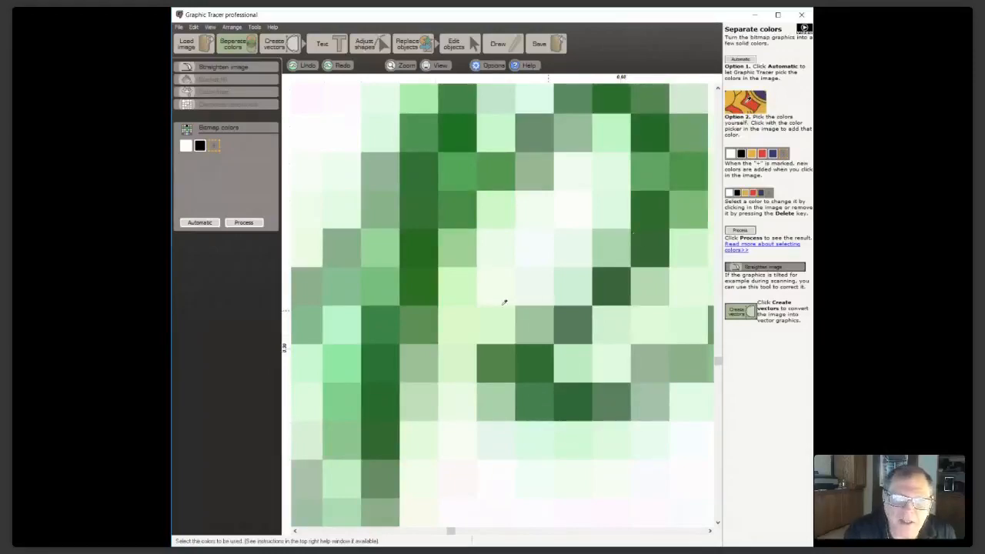
{"action": "scroll", "coordinate": [504, 302], "scroll_direction": "down", "scroll_amount": 3}
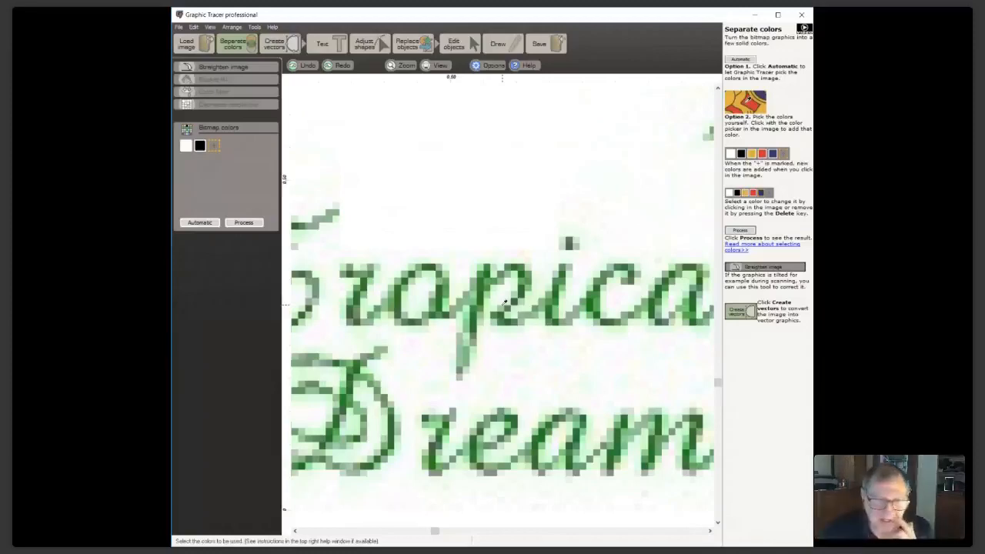
{"action": "scroll", "coordinate": [504, 302], "scroll_direction": "up", "scroll_amount": 6}
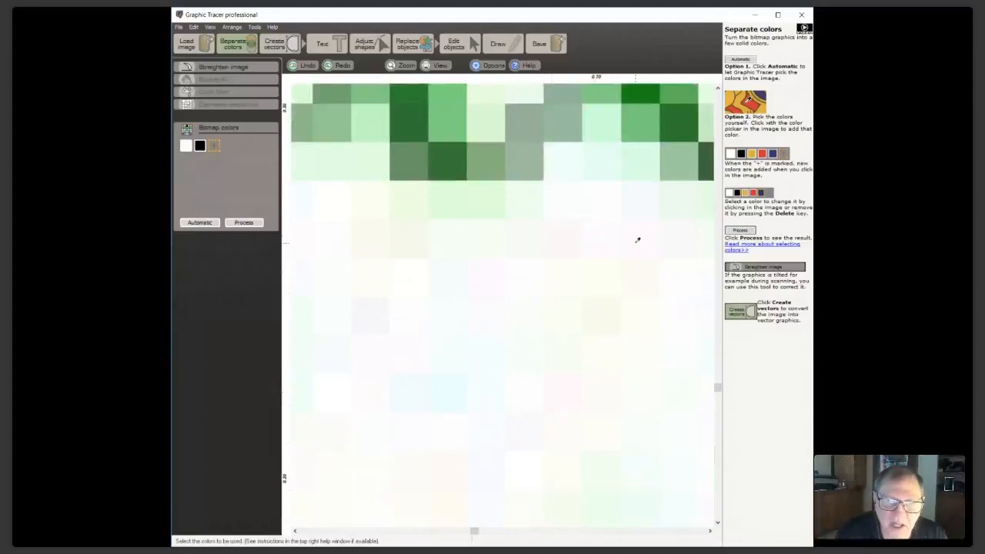
{"action": "scroll", "coordinate": [487, 303], "scroll_direction": "down", "scroll_amount": 2}
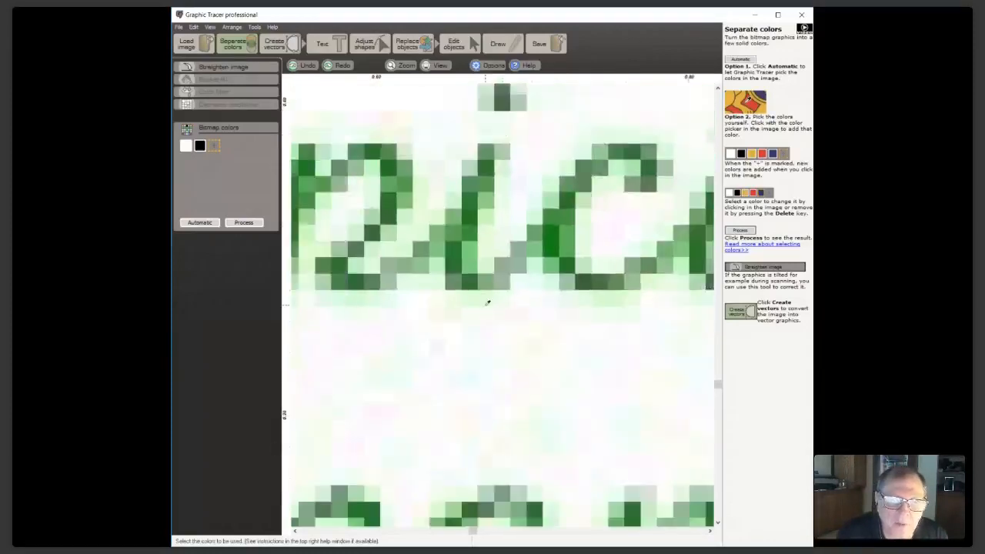
{"action": "scroll", "coordinate": [487, 303], "scroll_direction": "down", "scroll_amount": 4}
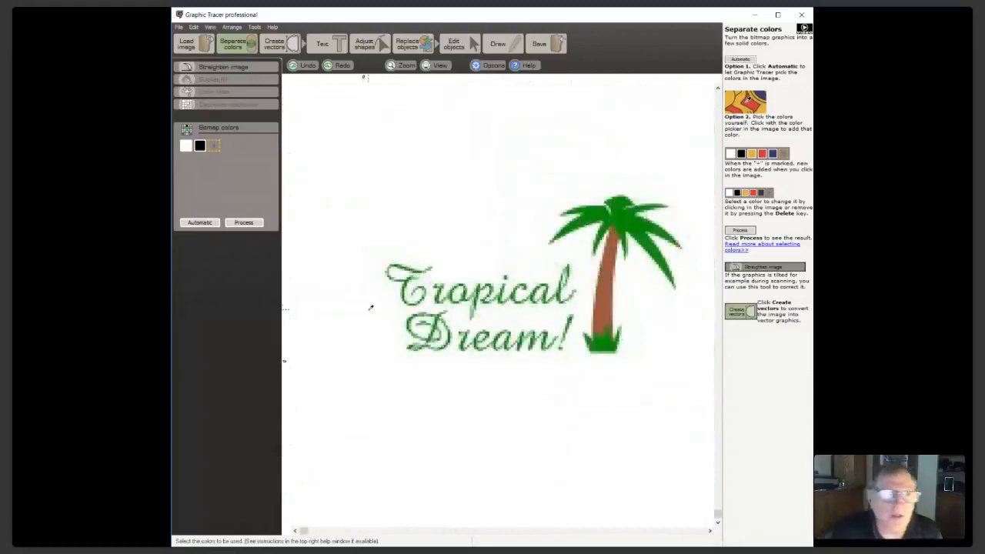
Separate the image into automatically picked bitmap colors and inspect the processed lettering for lost detail
{"action": "left_click", "coordinate": [202, 222]}
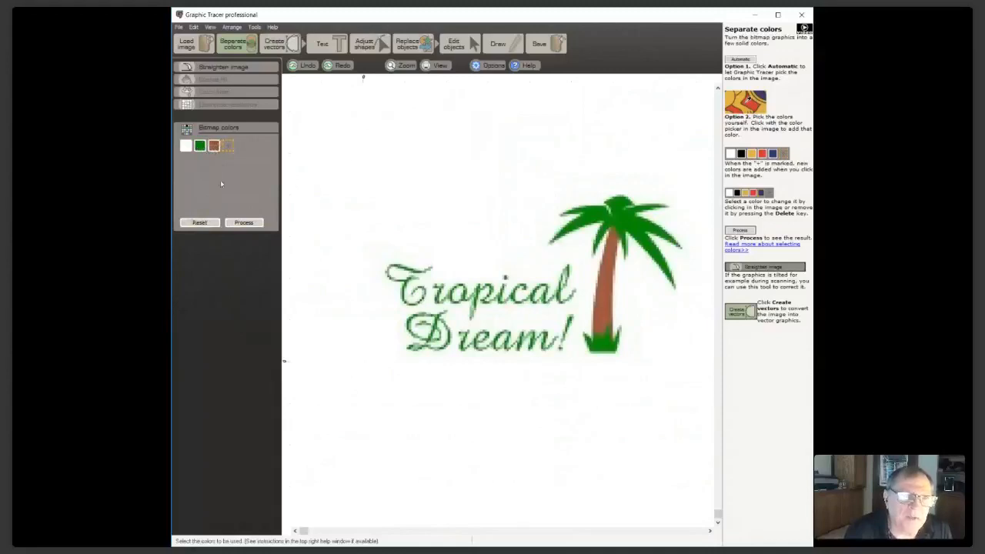
{"action": "left_click", "coordinate": [242, 222]}
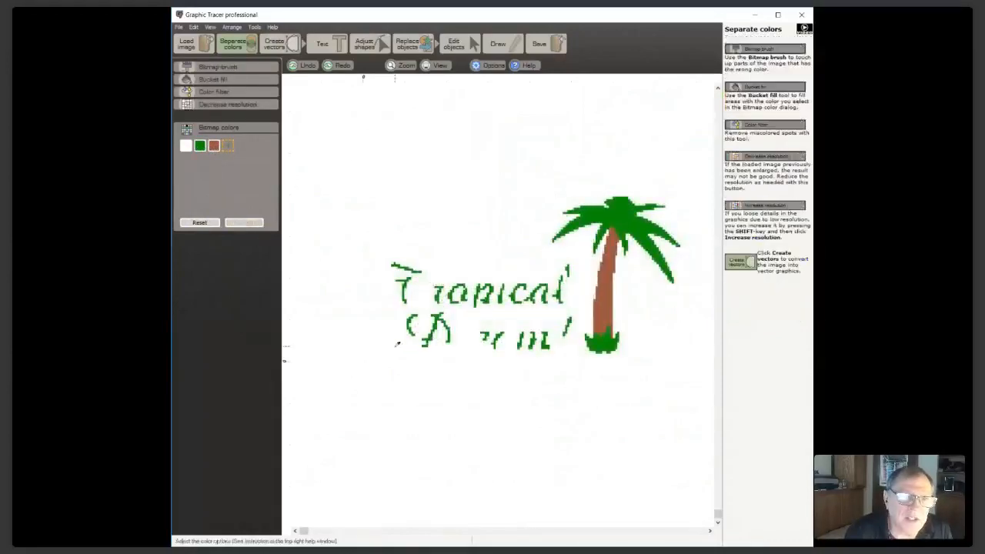
{"action": "scroll", "coordinate": [501, 300], "scroll_direction": "up", "scroll_amount": 1}
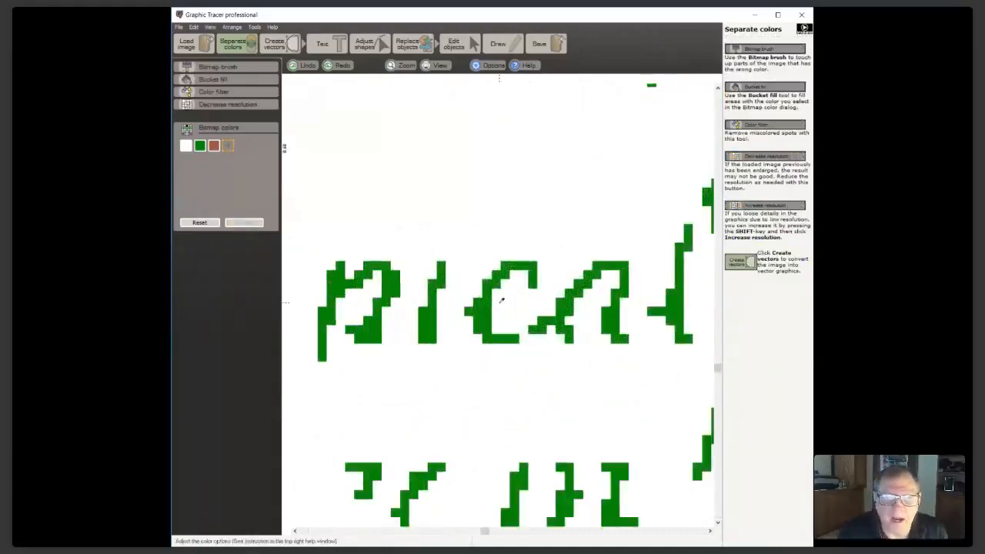
{"action": "scroll", "coordinate": [502, 299], "scroll_direction": "up", "scroll_amount": 1}
{"action": "scroll", "coordinate": [502, 300], "scroll_direction": "down", "scroll_amount": 3}
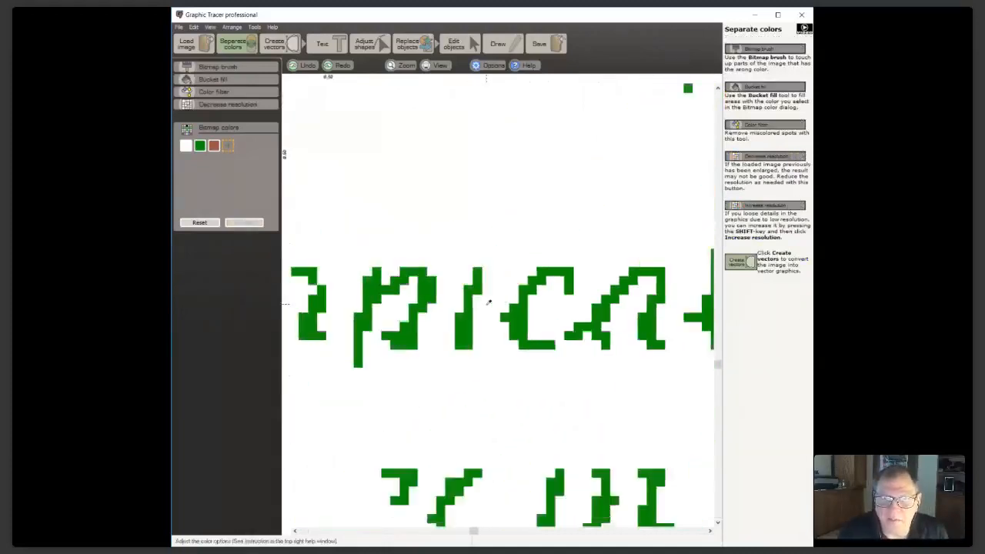
{"action": "scroll", "coordinate": [502, 301], "scroll_direction": "down", "scroll_amount": 1}
{"action": "scroll", "coordinate": [503, 302], "scroll_direction": "up", "scroll_amount": 3}
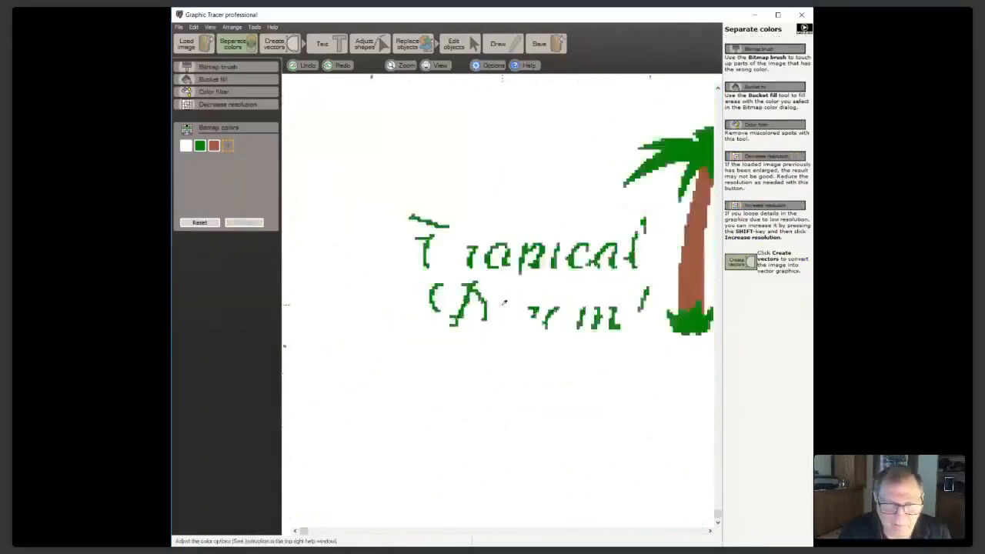
{"action": "scroll", "coordinate": [504, 303], "scroll_direction": "down", "scroll_amount": 1}
{"action": "scroll", "coordinate": [504, 303], "scroll_direction": "down", "scroll_amount": 3}
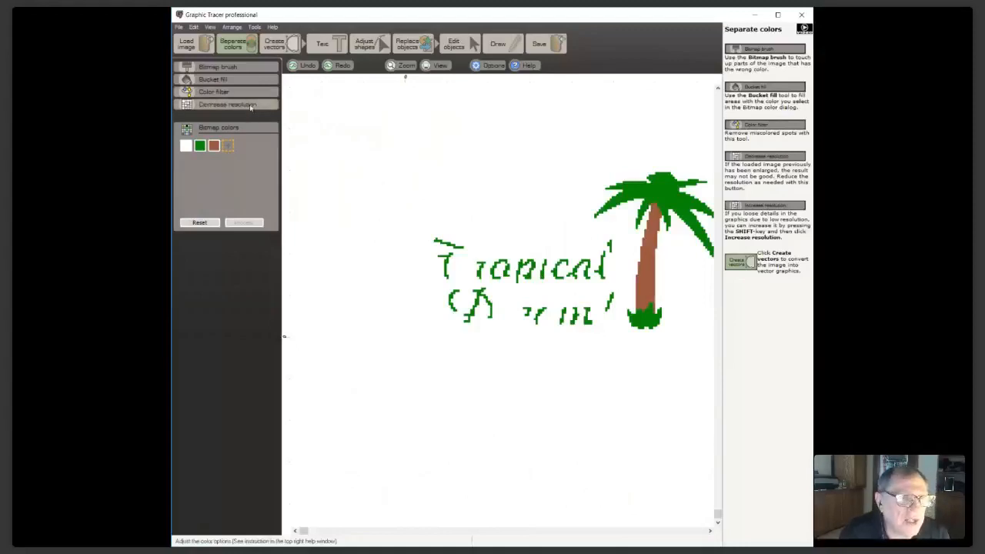
Increase the resolution of the processed bitmap and check the lettering
{"action": "key", "text": "shift"}
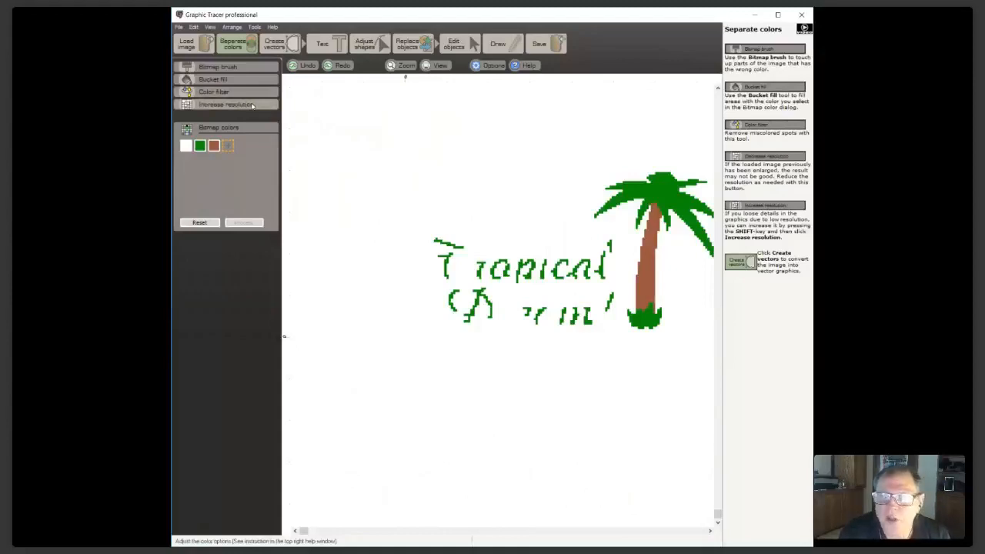
{"action": "key", "text": "shift"}
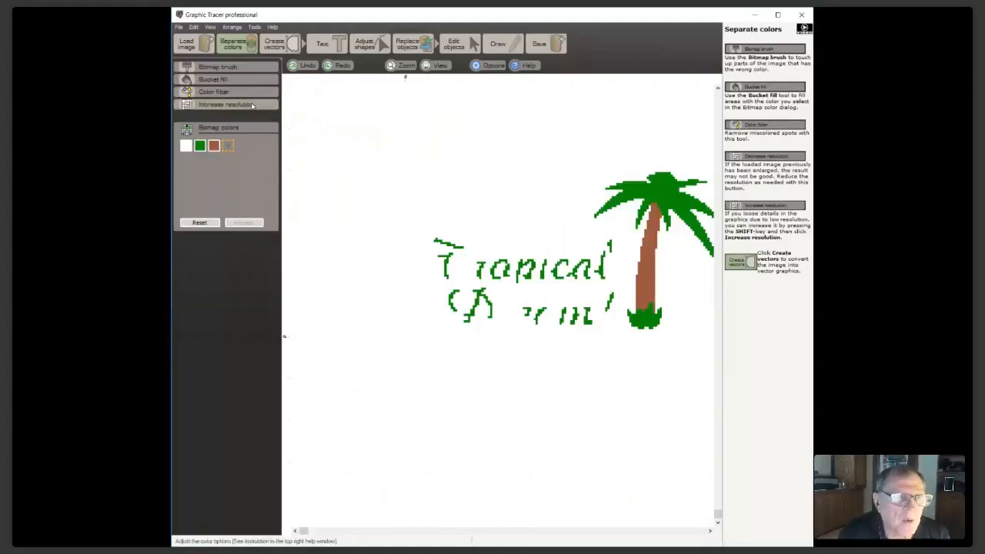
{"action": "left_click", "coordinate": [253, 106], "text": "shift"}
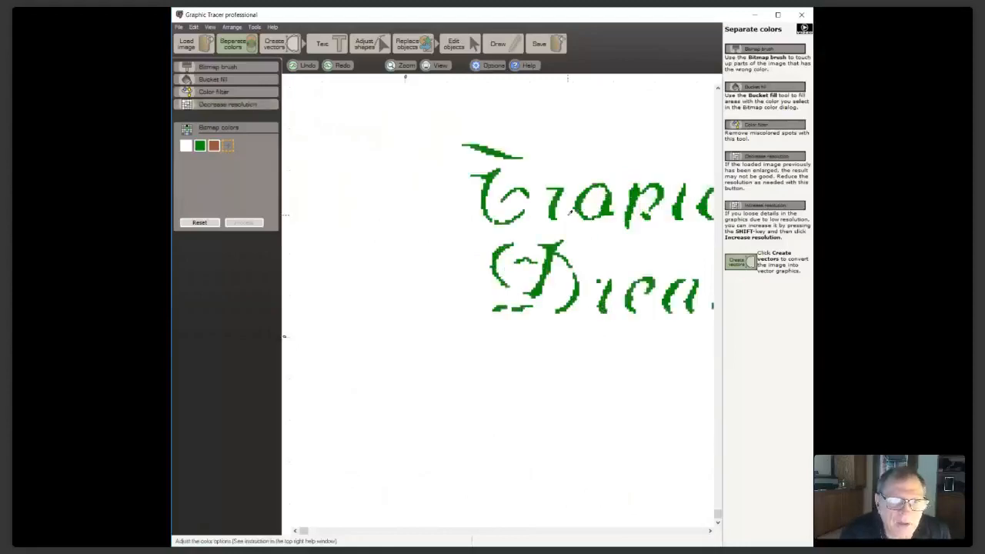
{"action": "scroll", "coordinate": [568, 214], "scroll_direction": "down", "scroll_amount": 2}
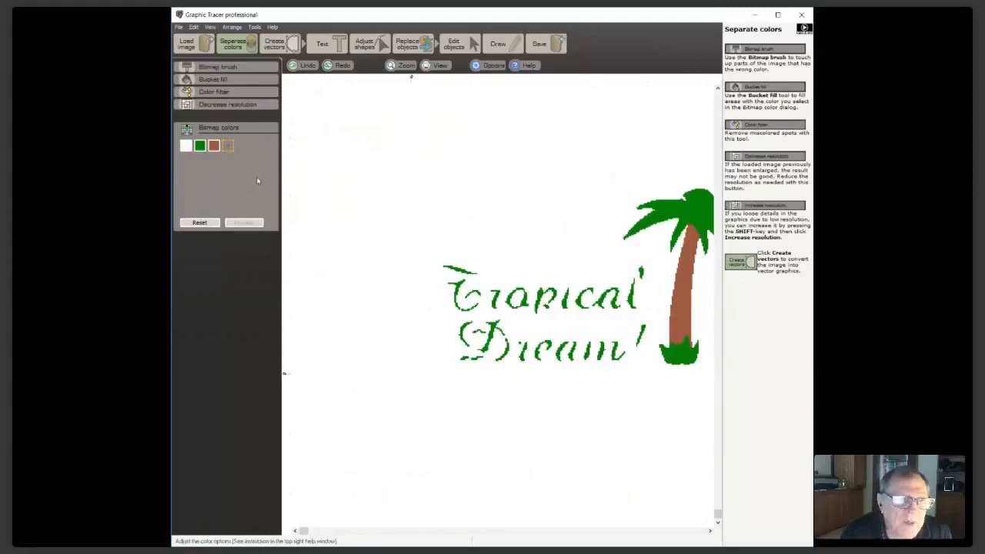
Strengthen the green bitmap color to +18, +25 and finally +31, reprocessing the image after each change
{"action": "left_click", "coordinate": [200, 147]}
{"action": "left_click_drag", "start_coordinate": [211, 205], "coordinate": [217, 205]}
{"action": "left_click_drag", "start_coordinate": [218, 206], "coordinate": [220, 206]}
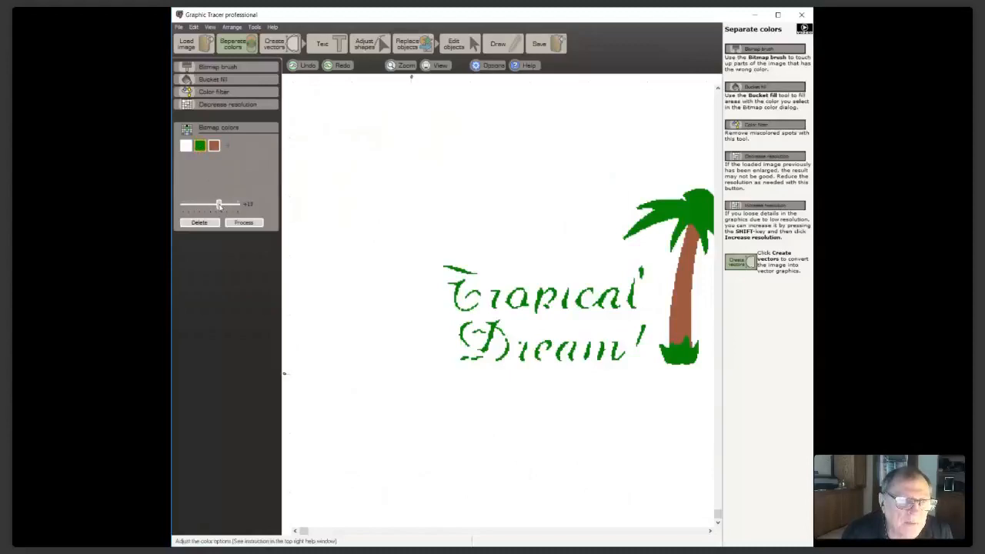
{"action": "left_click", "coordinate": [239, 224]}
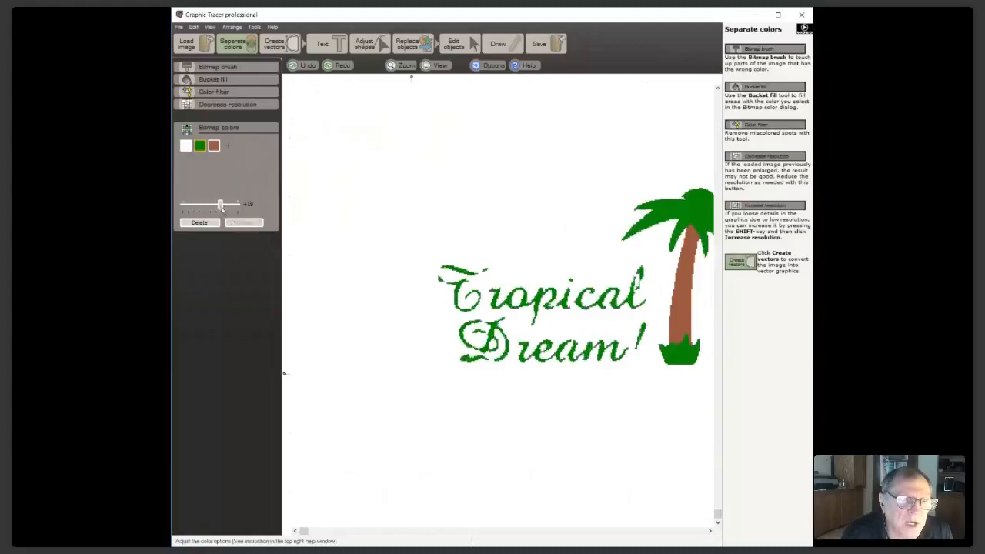
{"action": "left_click_drag", "start_coordinate": [220, 205], "coordinate": [223, 205]}
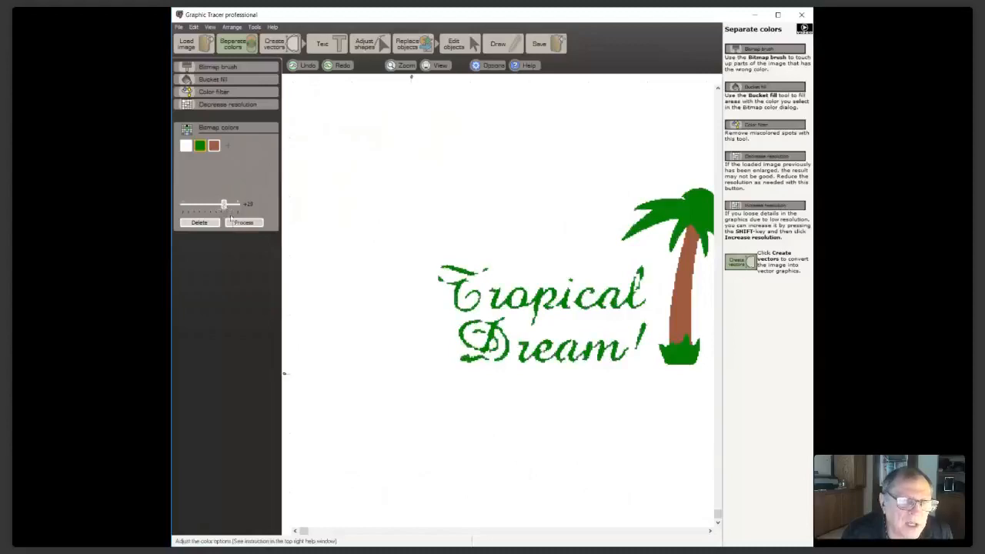
{"action": "left_click", "coordinate": [236, 224]}
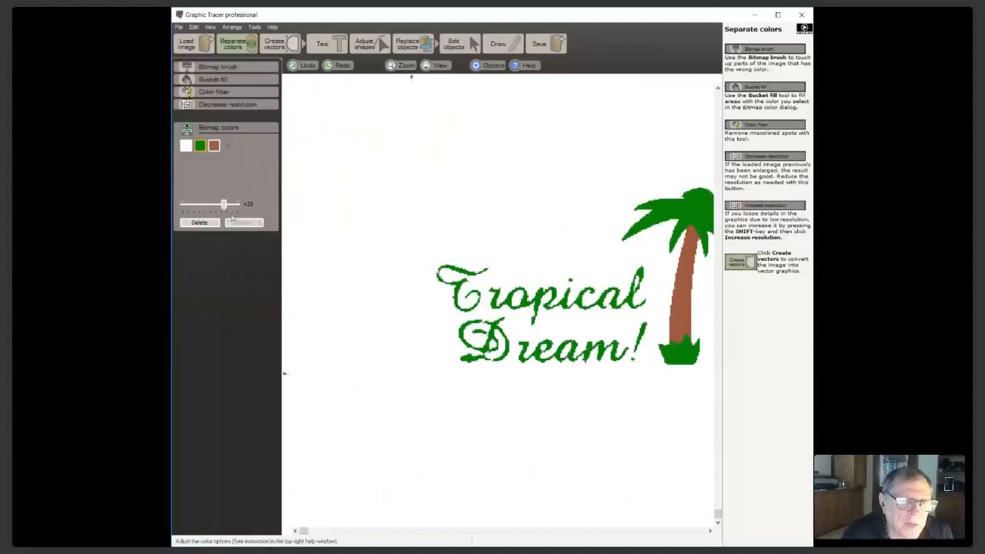
{"action": "left_click_drag", "start_coordinate": [227, 205], "coordinate": [229, 205]}
{"action": "left_click", "coordinate": [237, 223]}
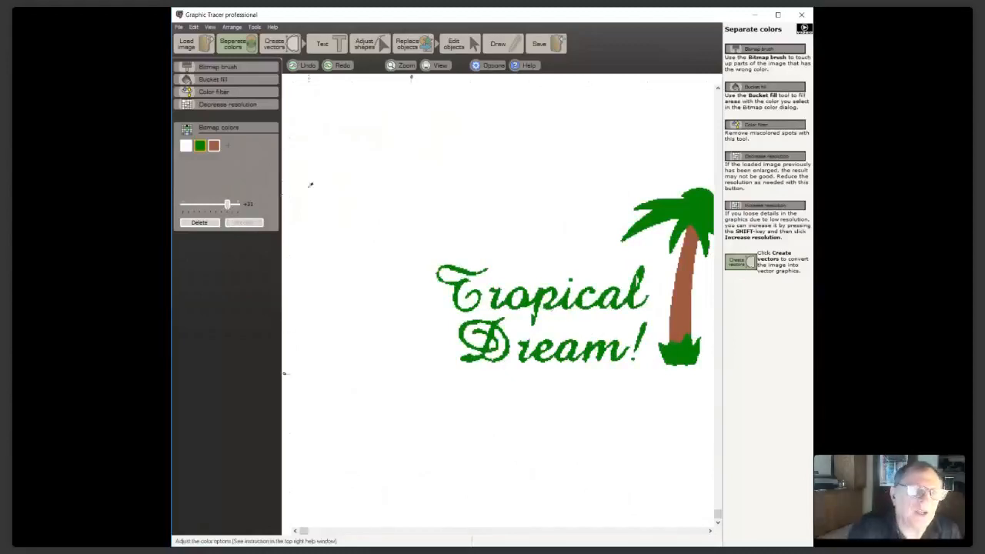
Create vectors from the color-separated Tropical Dream image and check the traced lettering
{"action": "left_click", "coordinate": [276, 45]}
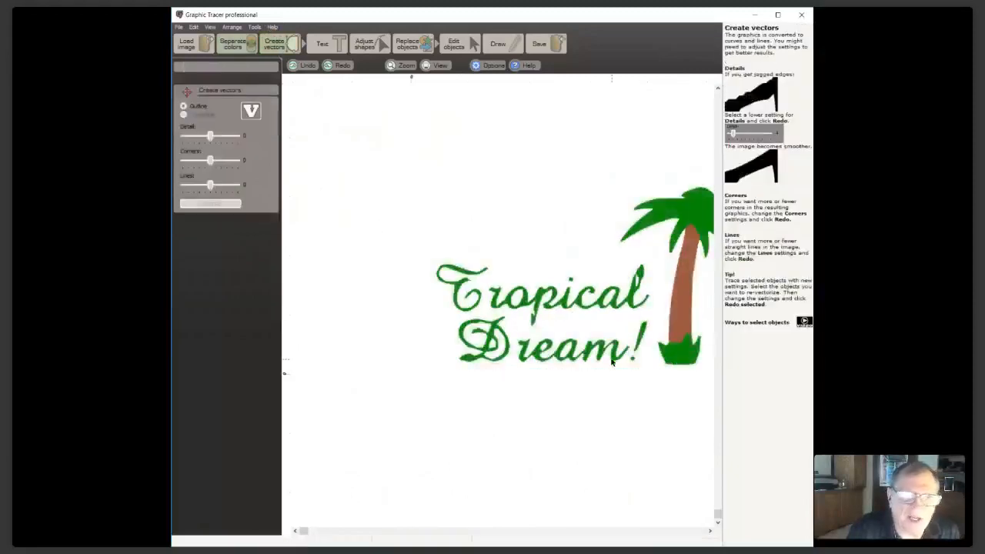
{"action": "scroll", "coordinate": [610, 358], "scroll_direction": "up", "scroll_amount": 2}
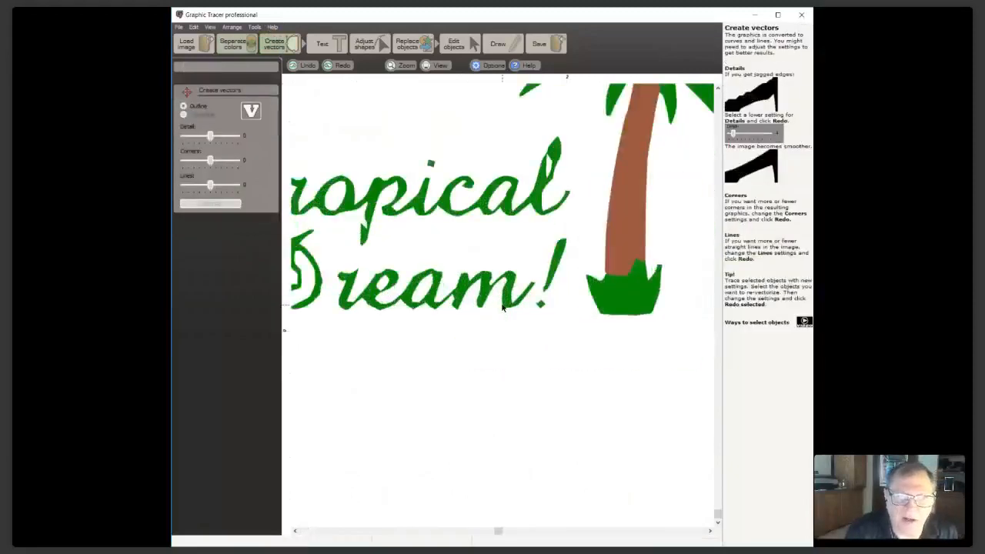
{"action": "scroll", "coordinate": [501, 308], "scroll_direction": "down", "scroll_amount": 1}
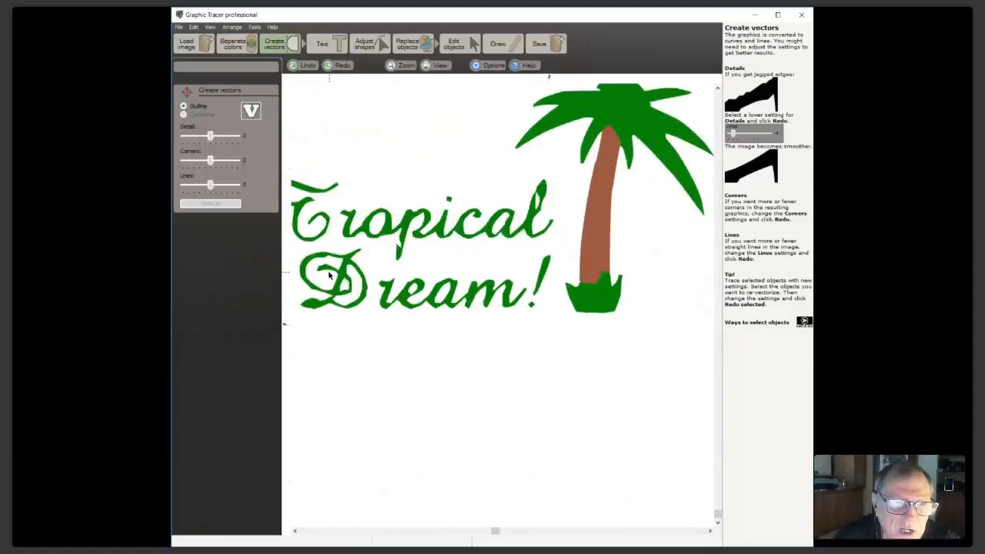
Select the traced word Dream! and start font identification on it as straight text
{"action": "left_click_drag", "start_coordinate": [292, 248], "coordinate": [568, 342]}
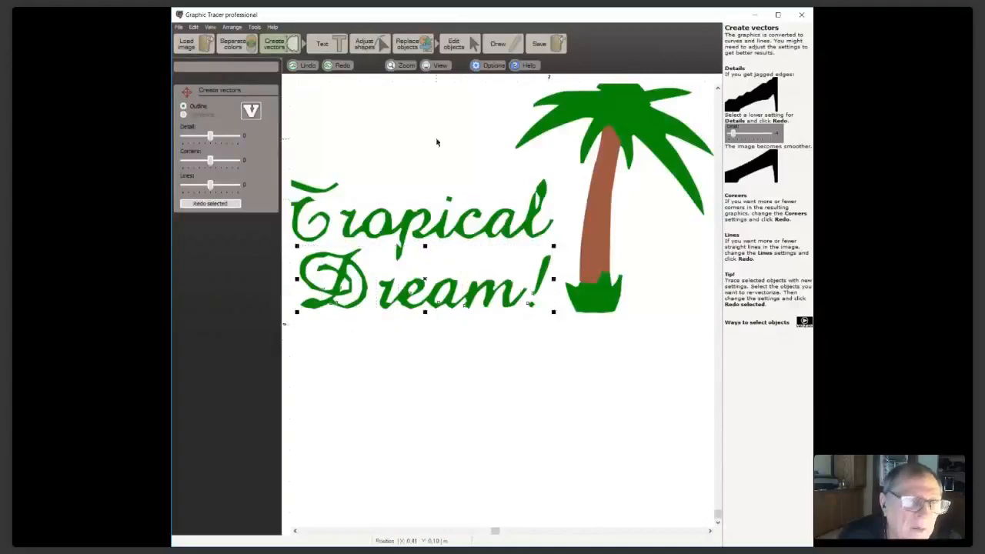
{"action": "left_click", "coordinate": [329, 44]}
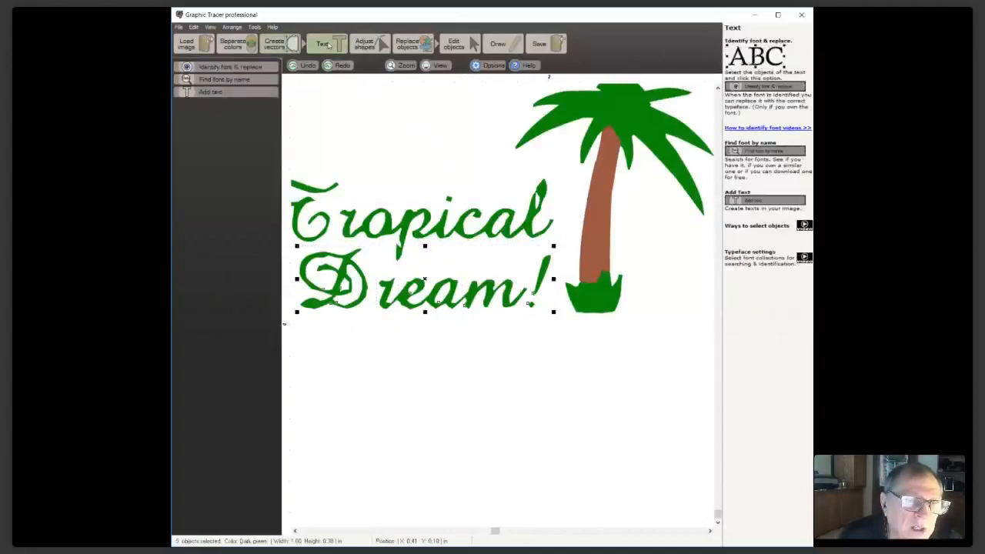
{"action": "left_click", "coordinate": [261, 69]}
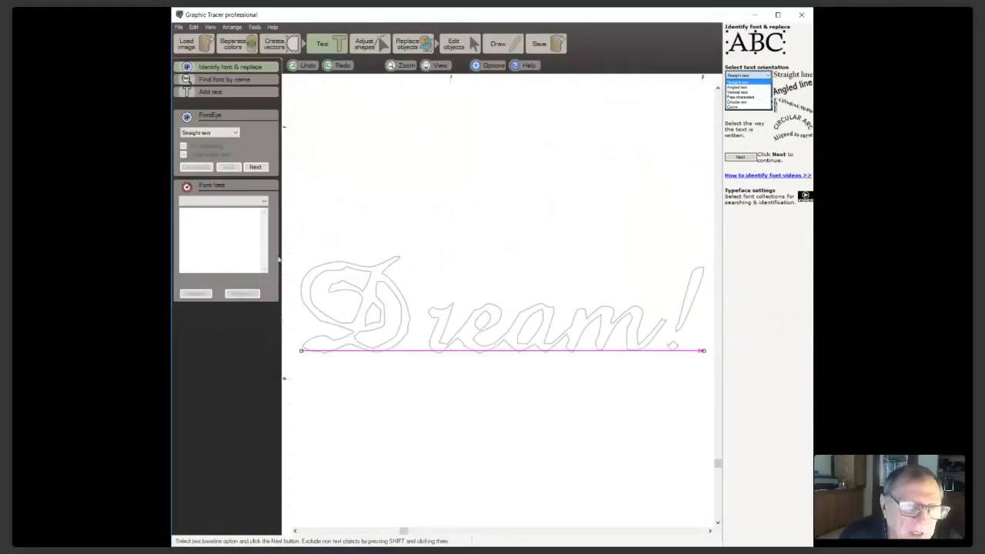
{"action": "left_click", "coordinate": [255, 167]}
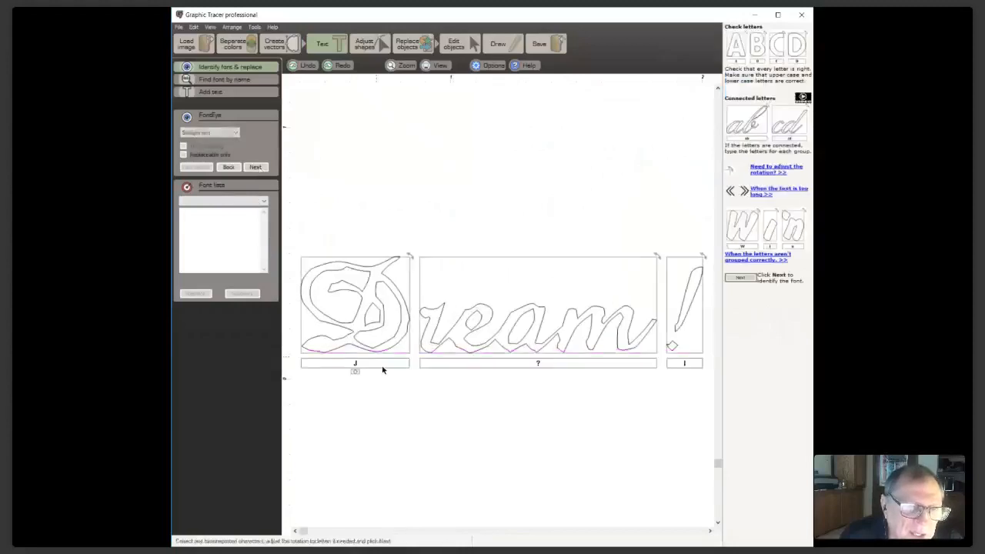
Correct the letter groups to D, ream and !, and run the font identification
{"action": "double_click", "coordinate": [370, 367]}
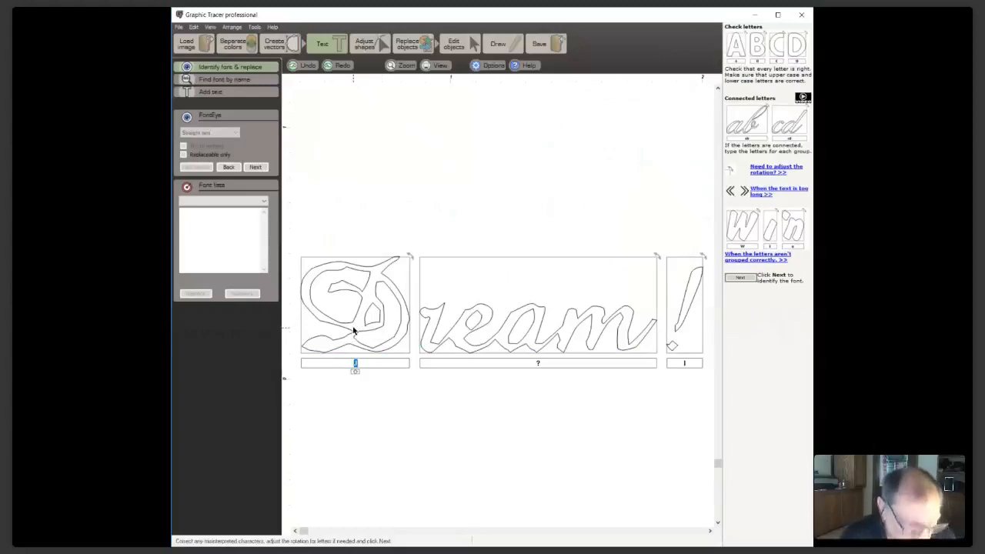
{"action": "type", "text": "D"}
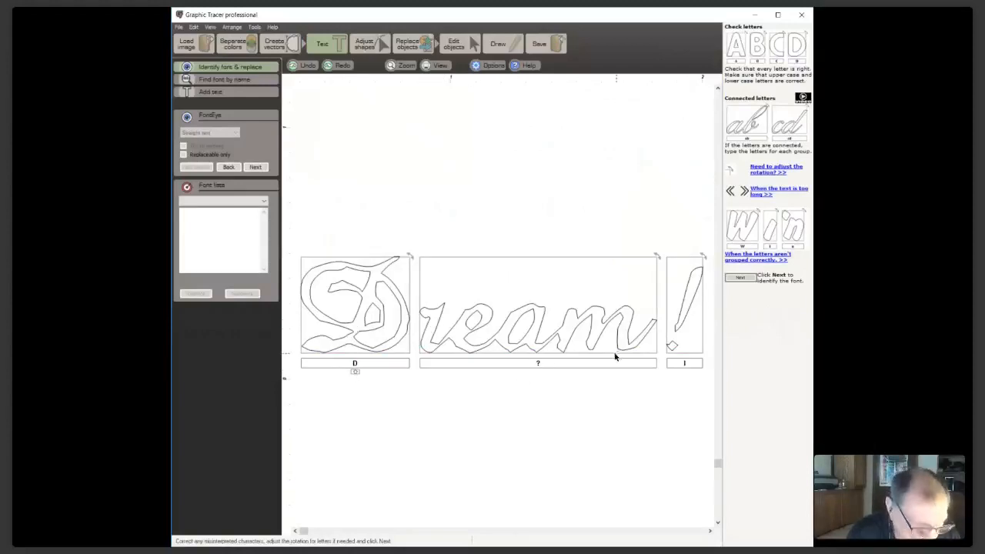
{"action": "left_click_drag", "start_coordinate": [546, 362], "coordinate": [521, 367]}
{"action": "type", "text": "ream"}
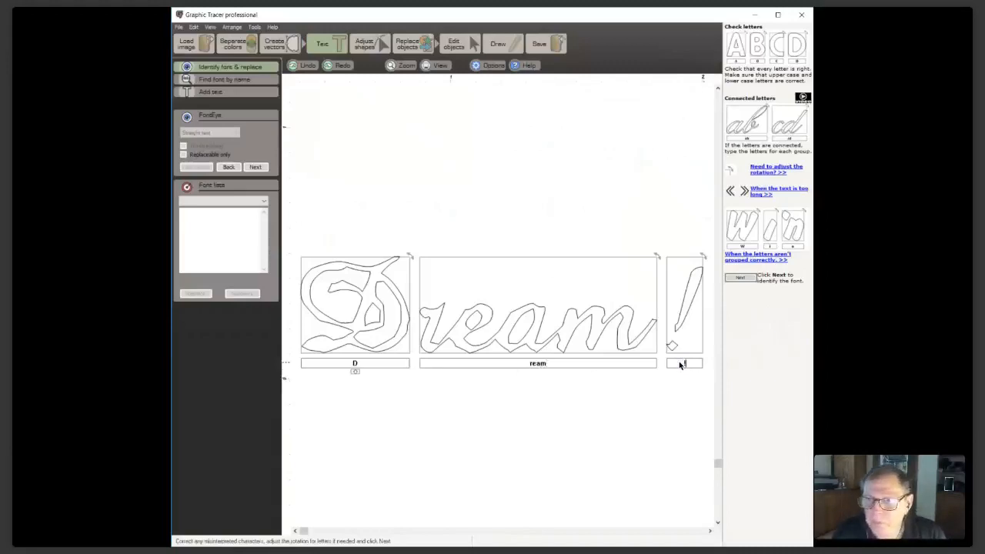
{"action": "left_click", "coordinate": [255, 167]}
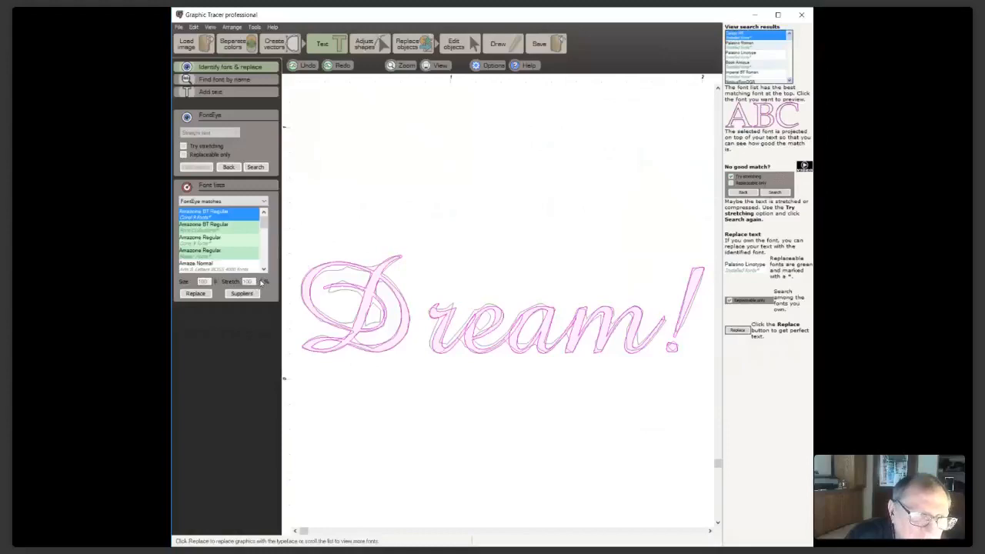
Fine-tune the stretch of the matched Amazone BT Regular font over Dream! and replace the traced letters with it
{"action": "left_click", "coordinate": [260, 281]}
{"action": "left_click", "coordinate": [261, 281]}
{"action": "left_click", "coordinate": [260, 281]}
{"action": "left_click", "coordinate": [260, 280]}
{"action": "left_click", "coordinate": [260, 281]}
{"action": "left_click", "coordinate": [261, 280]}
{"action": "left_click", "coordinate": [260, 281]}
{"action": "left_click", "coordinate": [260, 281]}
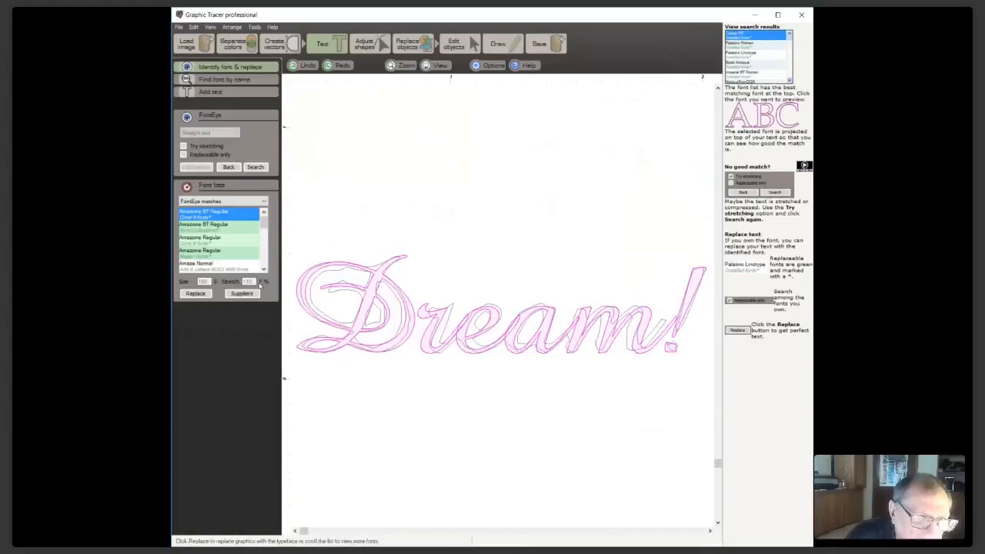
{"action": "left_click", "coordinate": [260, 283]}
{"action": "left_click", "coordinate": [260, 284]}
{"action": "left_click", "coordinate": [260, 283]}
{"action": "left_click", "coordinate": [260, 283]}
{"action": "left_click", "coordinate": [261, 283]}
{"action": "left_click", "coordinate": [198, 294]}
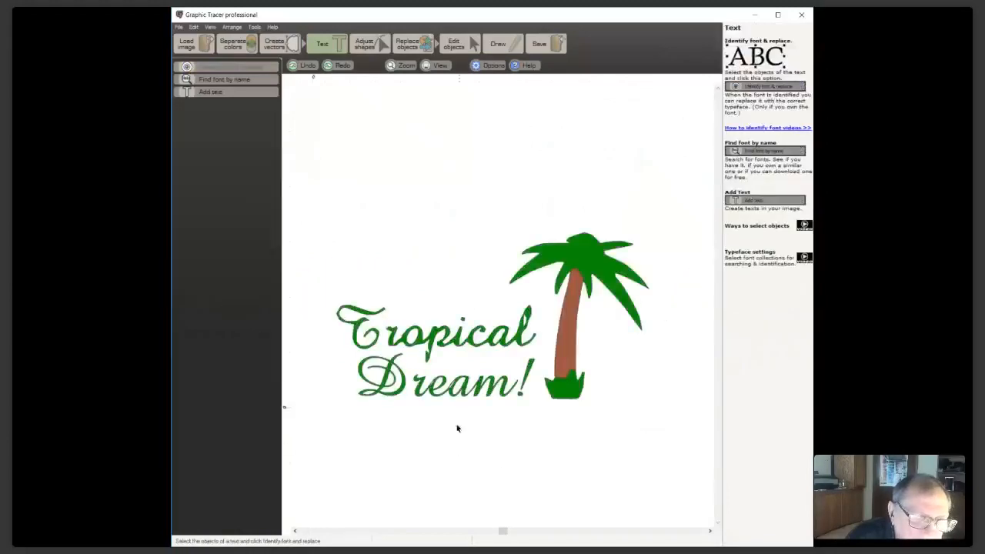
Weld the overlapping letters of the replaced word Dream! and inspect the joins up close
{"action": "scroll", "coordinate": [425, 388], "scroll_direction": "up", "scroll_amount": 2}
{"action": "scroll", "coordinate": [502, 307], "scroll_direction": "down", "scroll_amount": 1}
{"action": "scroll", "coordinate": [503, 307], "scroll_direction": "down", "scroll_amount": 1}
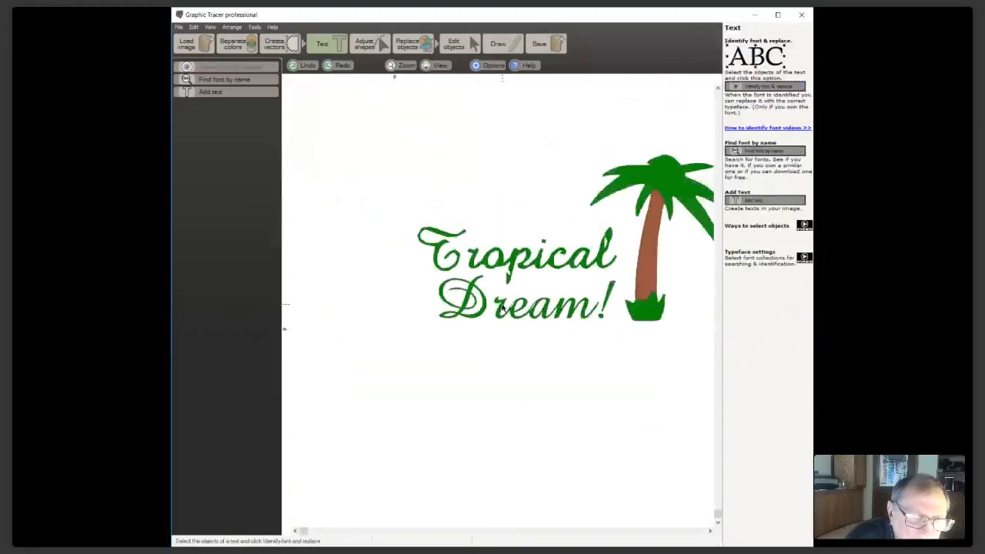
{"action": "left_click", "coordinate": [513, 315]}
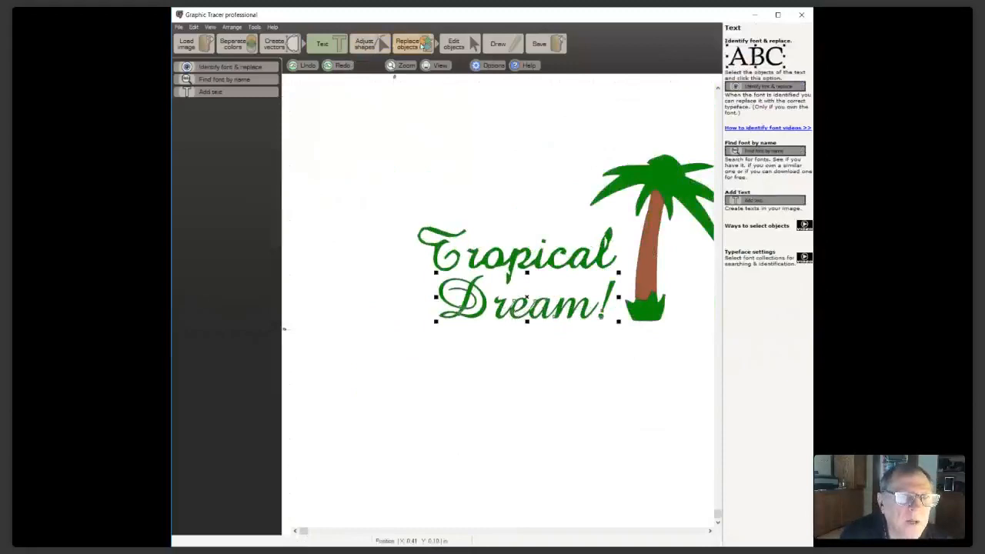
{"action": "left_click", "coordinate": [454, 44]}
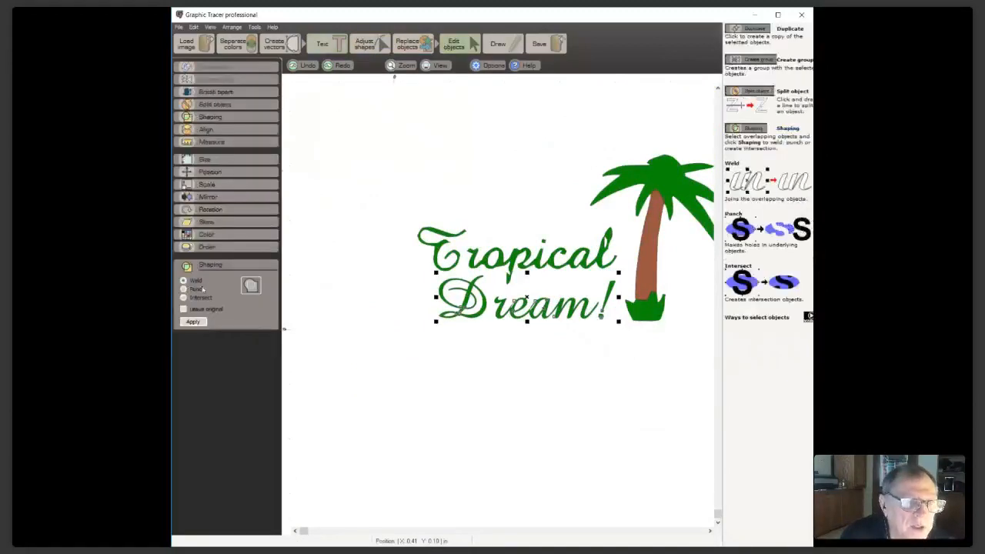
{"action": "left_click", "coordinate": [191, 323]}
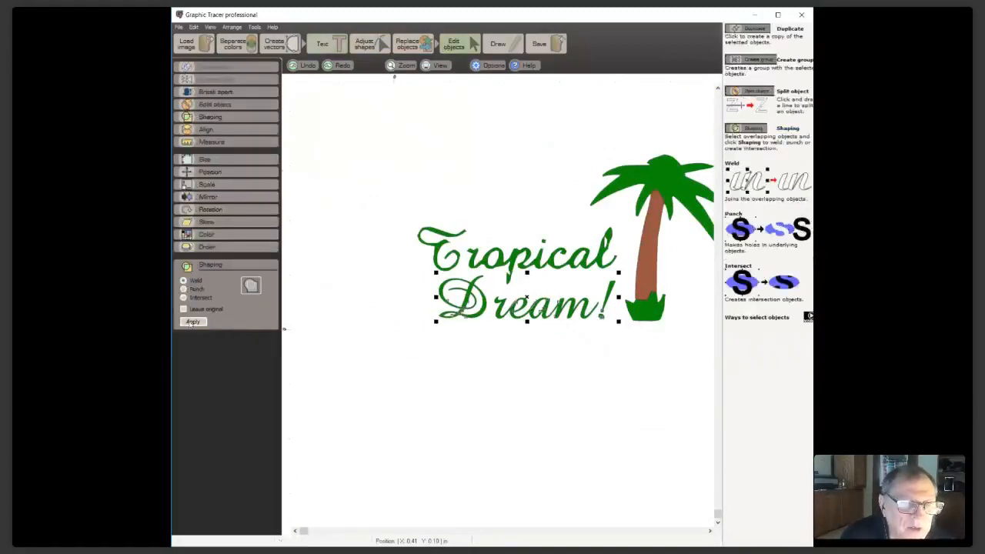
{"action": "scroll", "coordinate": [533, 309], "scroll_direction": "up", "scroll_amount": 1}
{"action": "scroll", "coordinate": [503, 308], "scroll_direction": "up", "scroll_amount": 3}
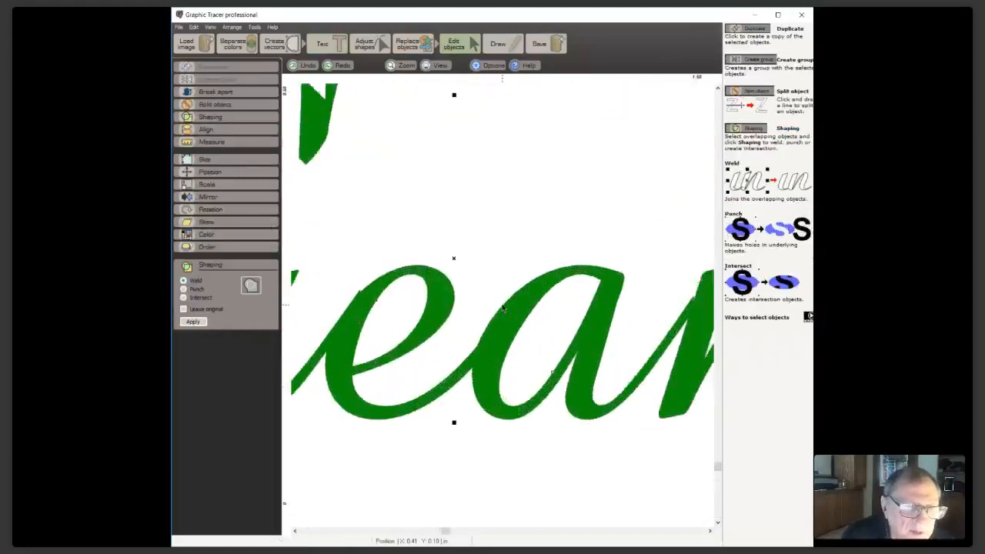
{"action": "scroll", "coordinate": [502, 308], "scroll_direction": "down", "scroll_amount": 5}
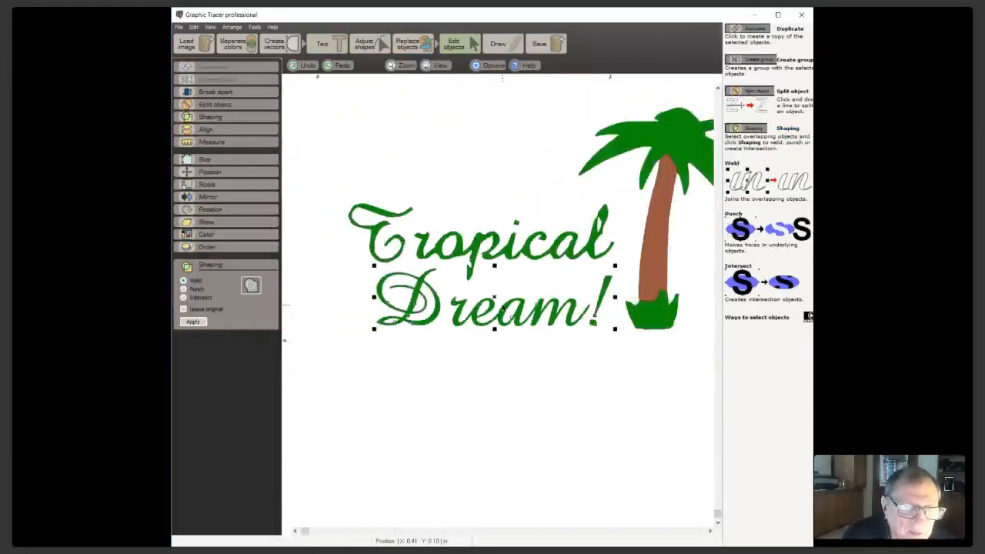
Select the traced word Tropical, start font identification as straight text and align the baseline with the bottom of the letters
{"action": "left_click_drag", "start_coordinate": [329, 176], "coordinate": [627, 286]}
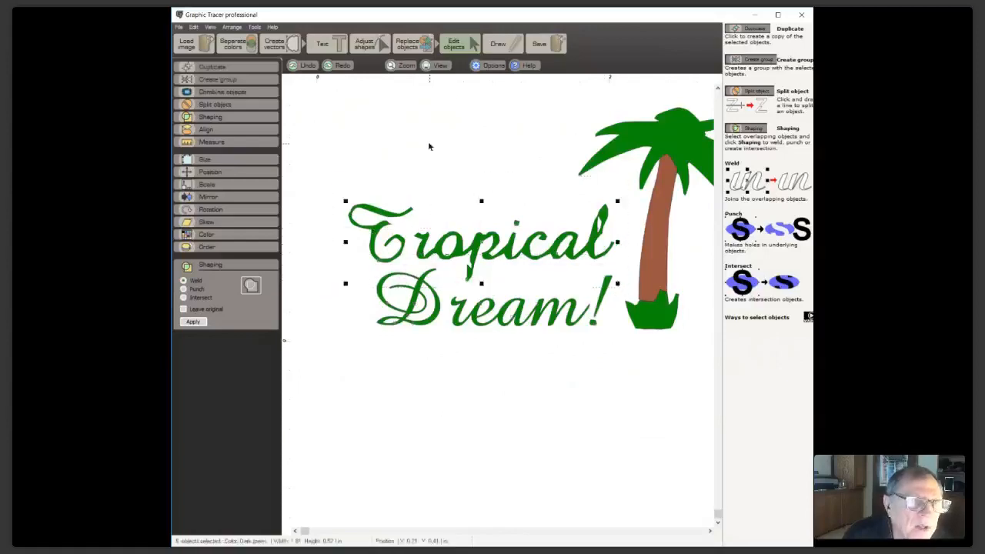
{"action": "left_click", "coordinate": [322, 44]}
{"action": "left_click", "coordinate": [269, 67]}
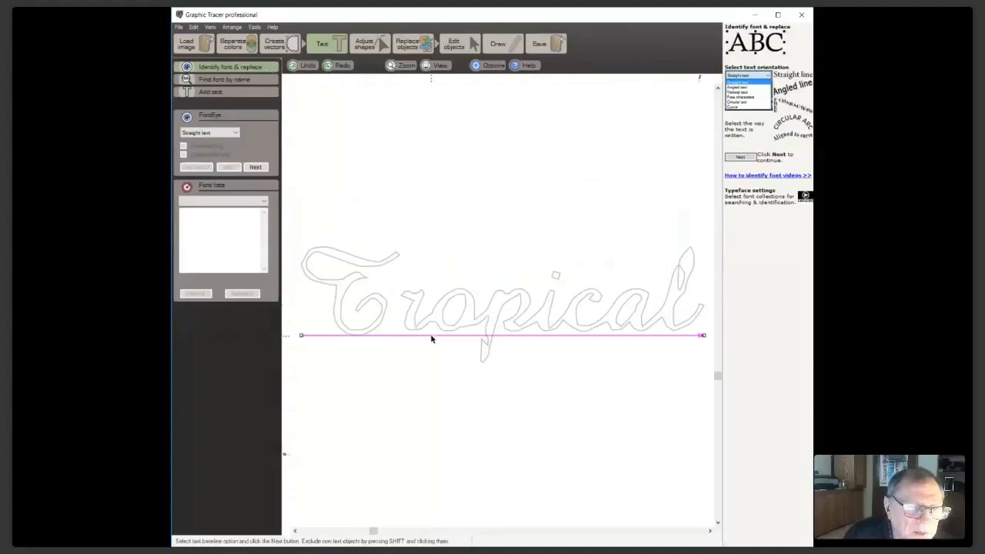
{"action": "left_click_drag", "start_coordinate": [430, 339], "coordinate": [428, 334]}
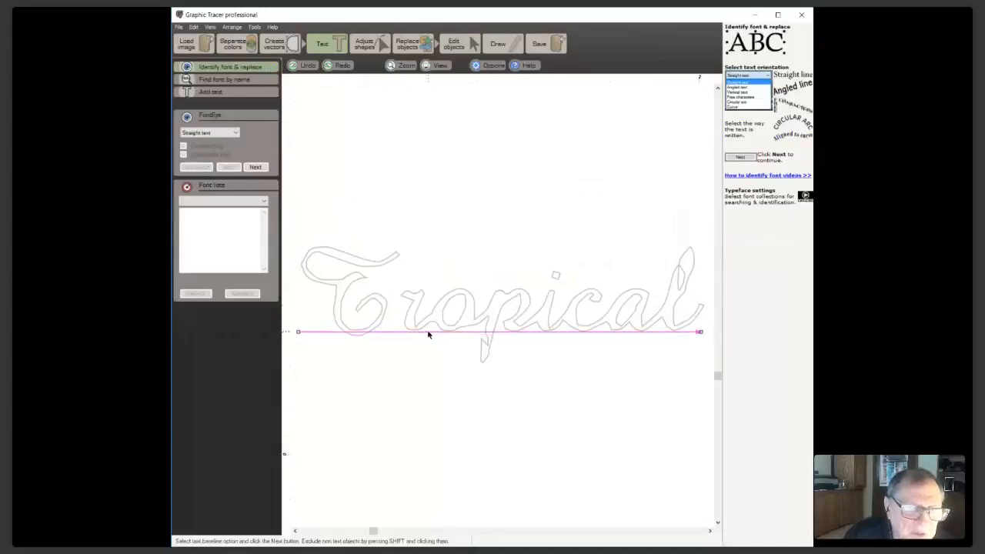
{"action": "left_click", "coordinate": [261, 166]}
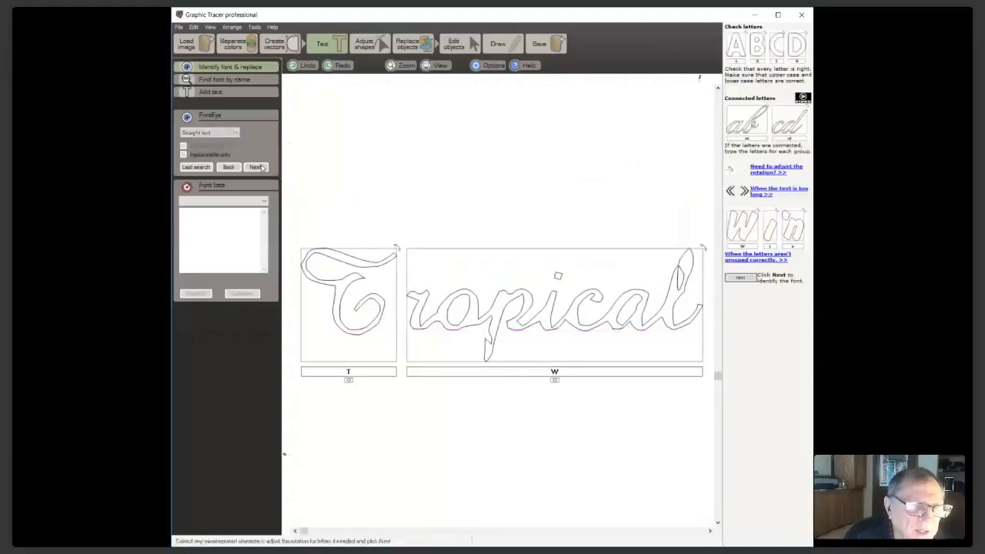
Correct the second letter group to ropical and reuse the last search's font matches
{"action": "double_click", "coordinate": [559, 372]}
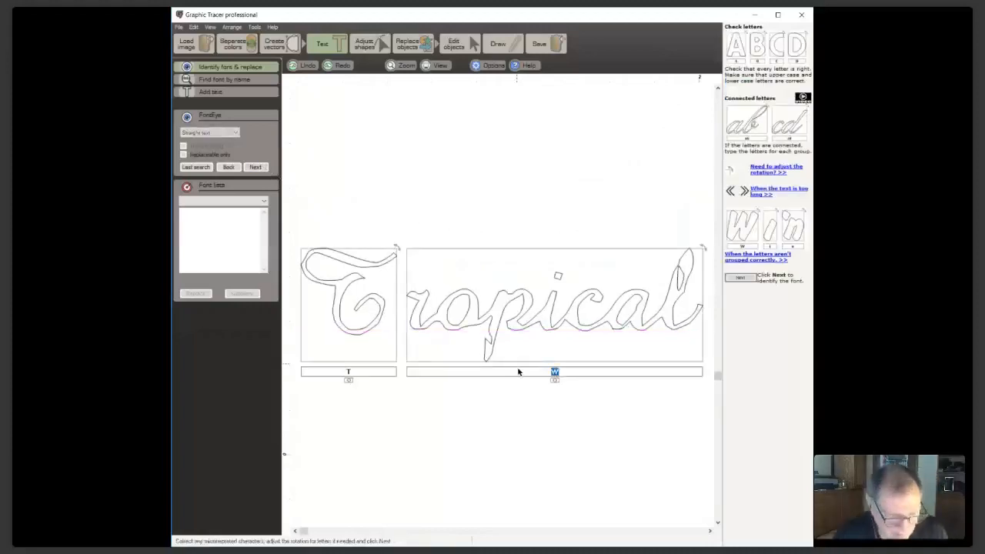
{"action": "type", "text": "ropi"}
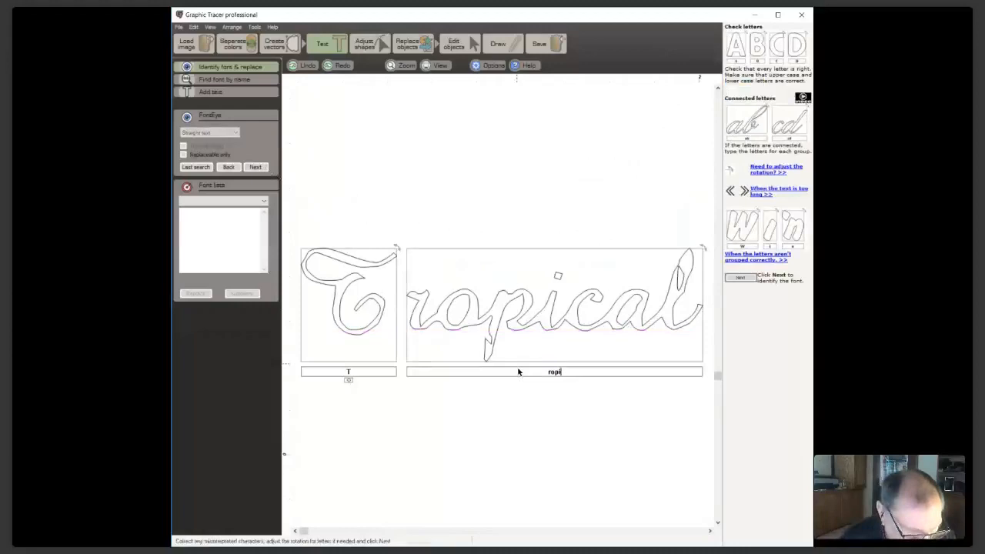
{"action": "type", "text": "cal"}
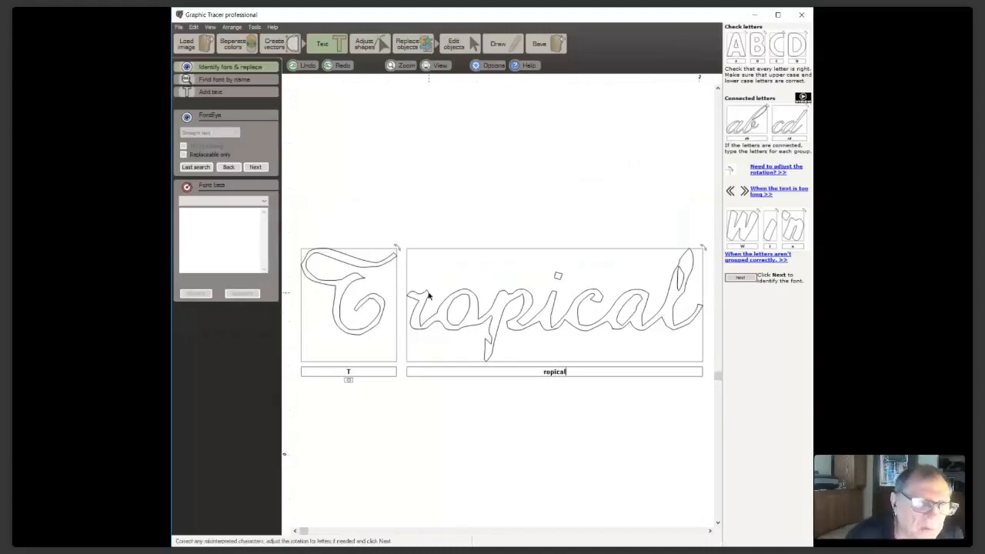
{"action": "left_click", "coordinate": [197, 167]}
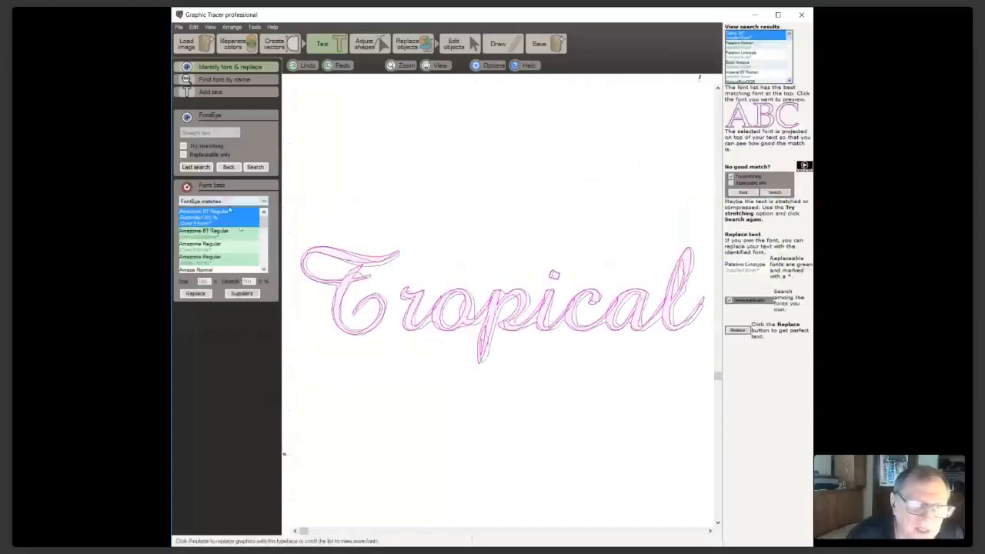
Set the Amazone BT Regular stretch to 101% and replace the traced word Tropical with it
{"action": "left_click", "coordinate": [261, 280]}
{"action": "left_click", "coordinate": [261, 280]}
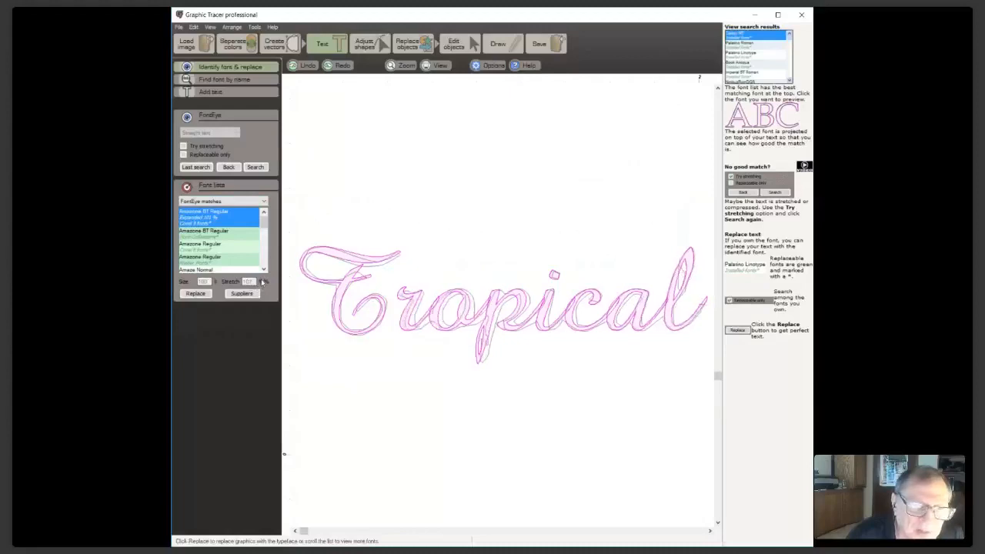
{"action": "left_click", "coordinate": [261, 284]}
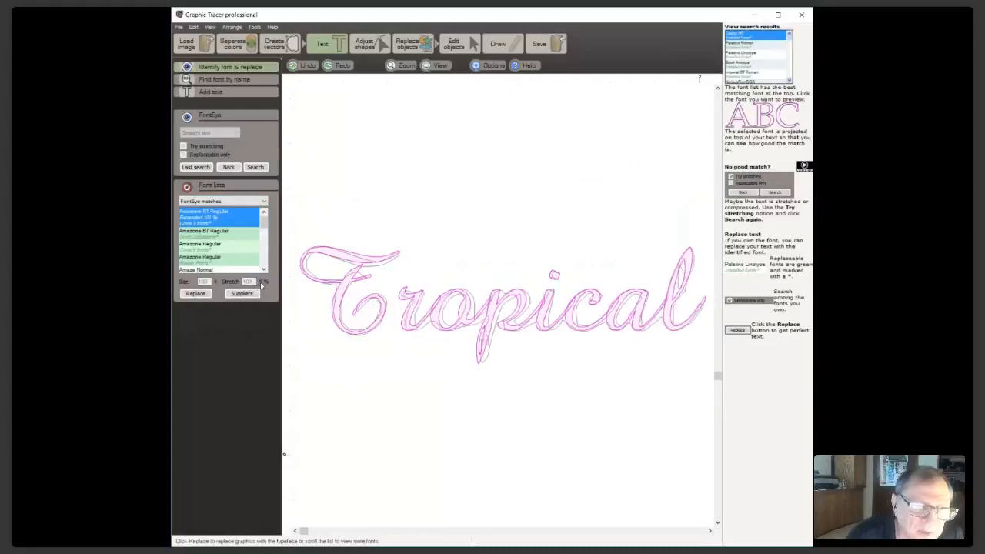
{"action": "left_click", "coordinate": [262, 284]}
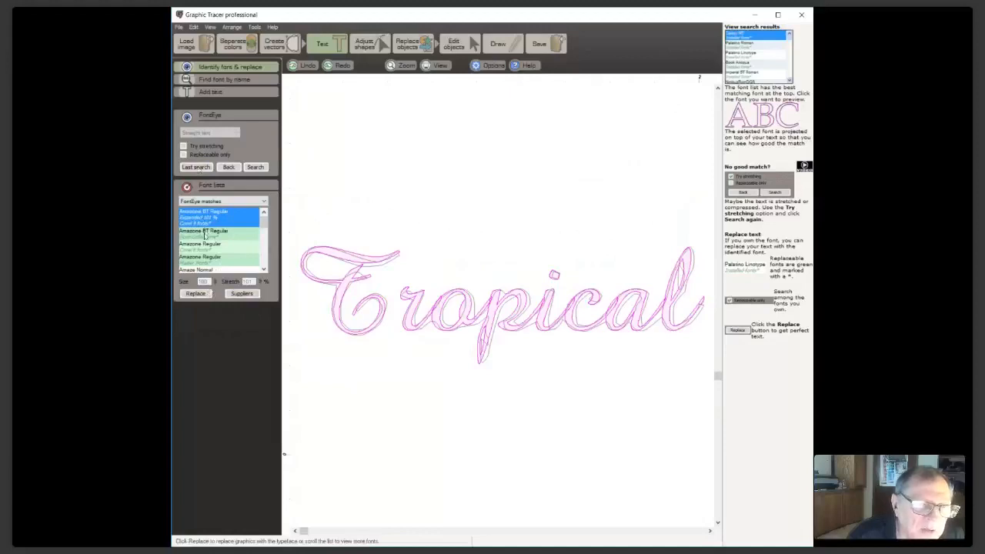
{"action": "left_click", "coordinate": [196, 294]}
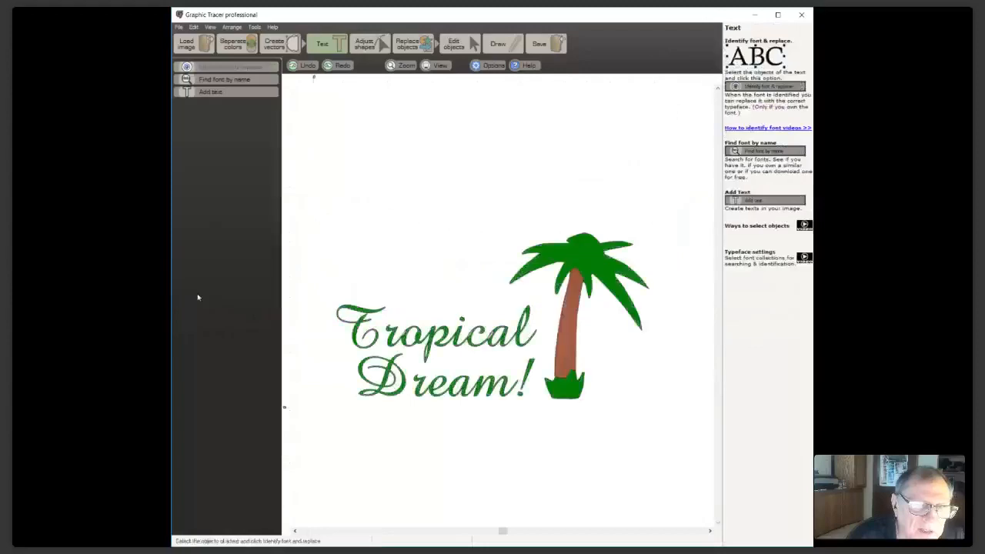
Weld the overlapping letters of the replaced word Tropical and check the result up close
{"action": "left_click", "coordinate": [433, 338]}
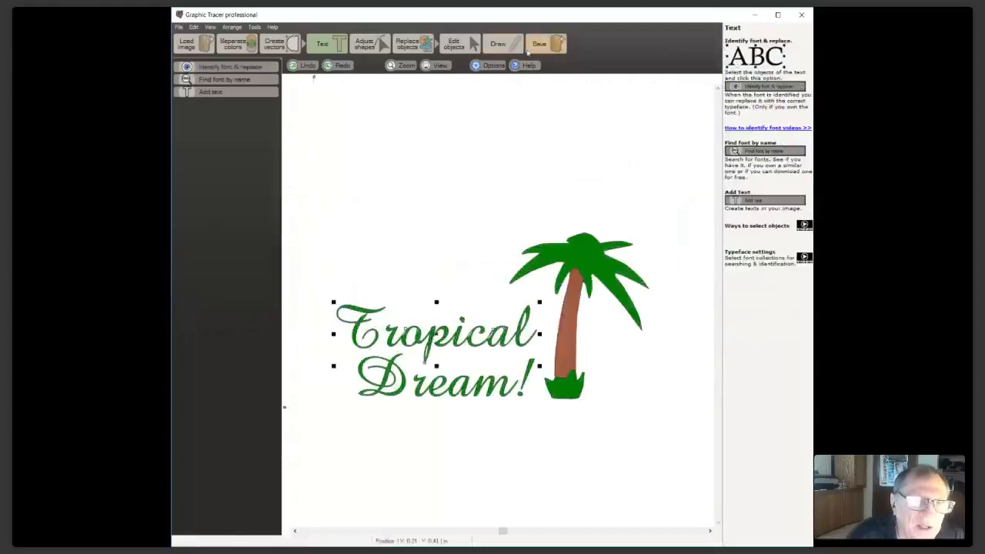
{"action": "left_click", "coordinate": [455, 46]}
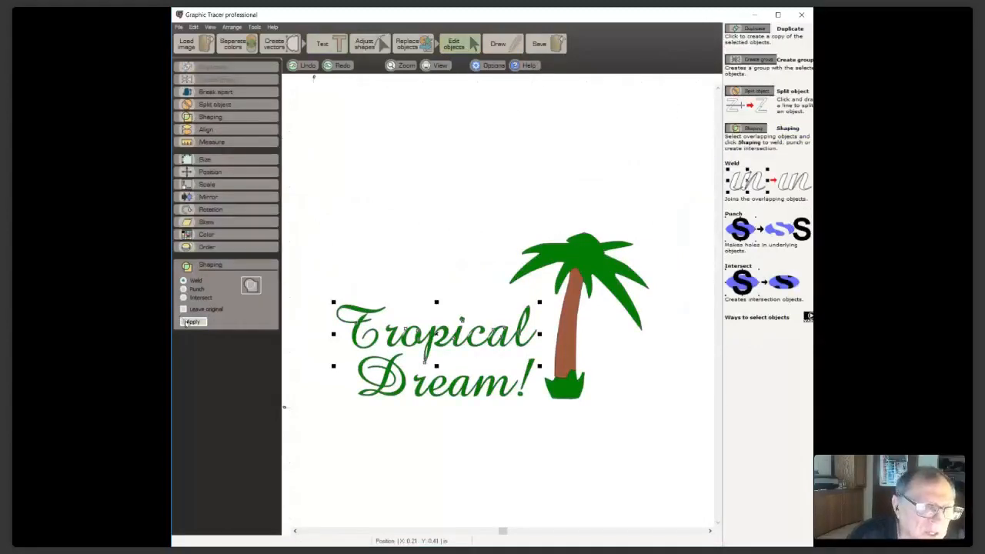
{"action": "scroll", "coordinate": [501, 307], "scroll_direction": "up", "scroll_amount": 3}
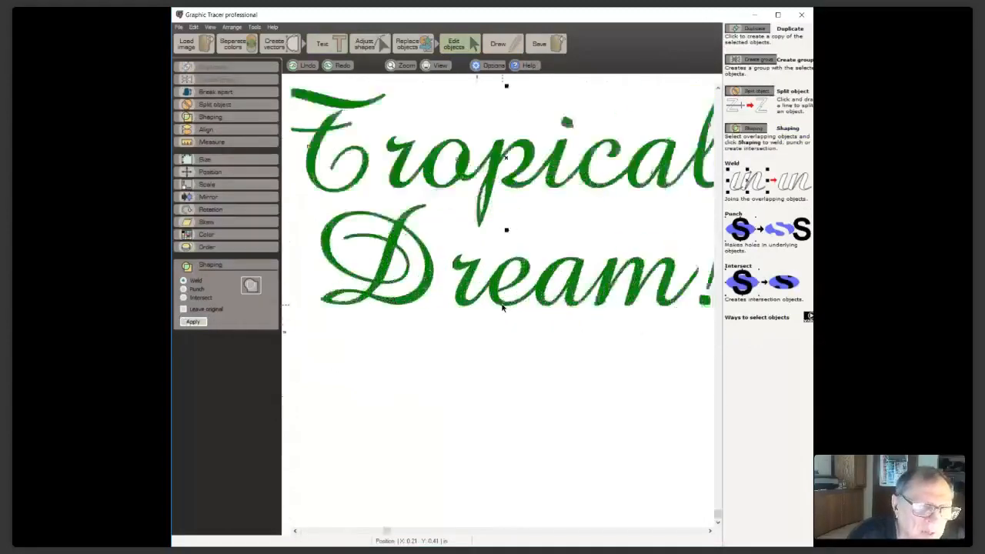
{"action": "scroll", "coordinate": [501, 308], "scroll_direction": "down", "scroll_amount": 2}
{"action": "scroll", "coordinate": [501, 308], "scroll_direction": "up", "scroll_amount": 2}
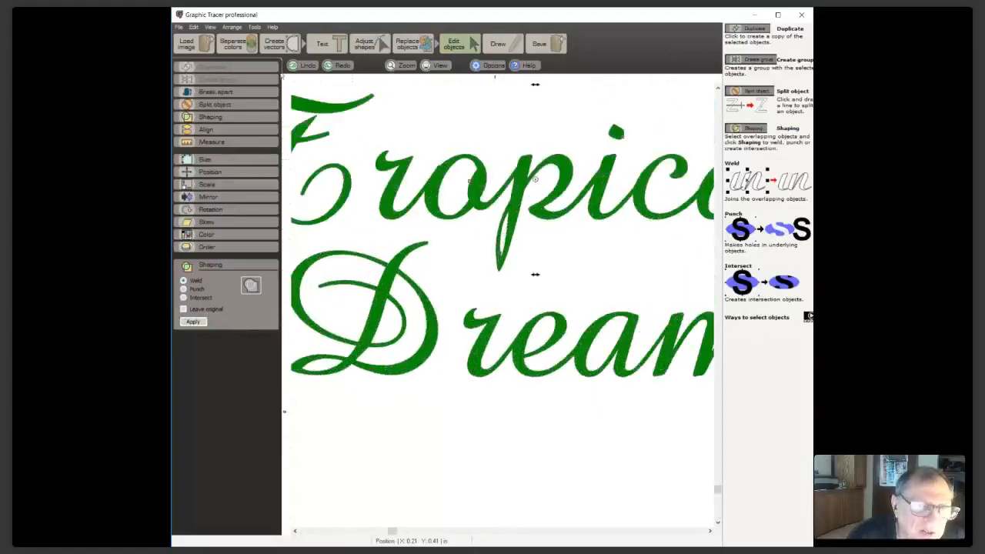
Add a node on the upper-left outline of the o in Tropical and convert the neighbouring nodes to a curve
{"action": "left_click", "coordinate": [361, 41]}
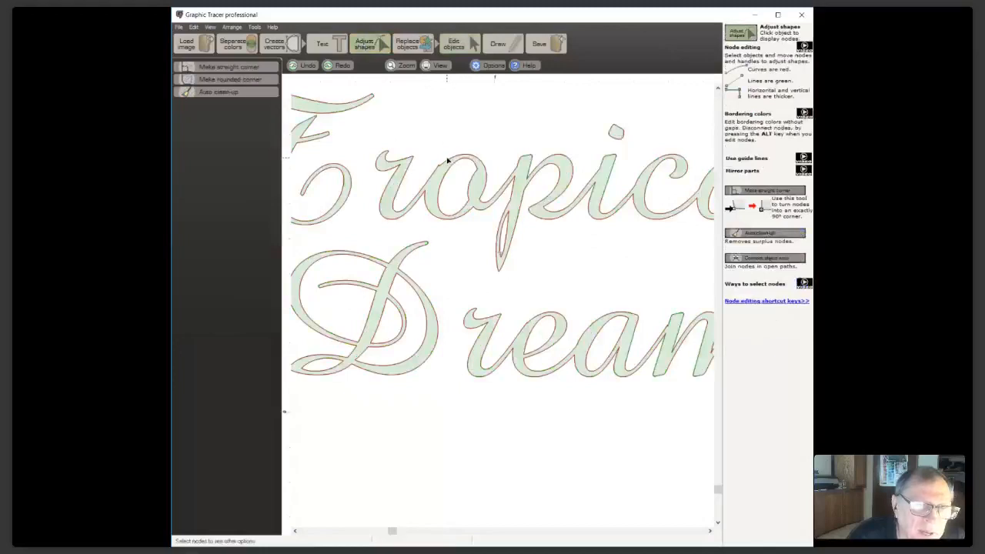
{"action": "left_click", "coordinate": [449, 160]}
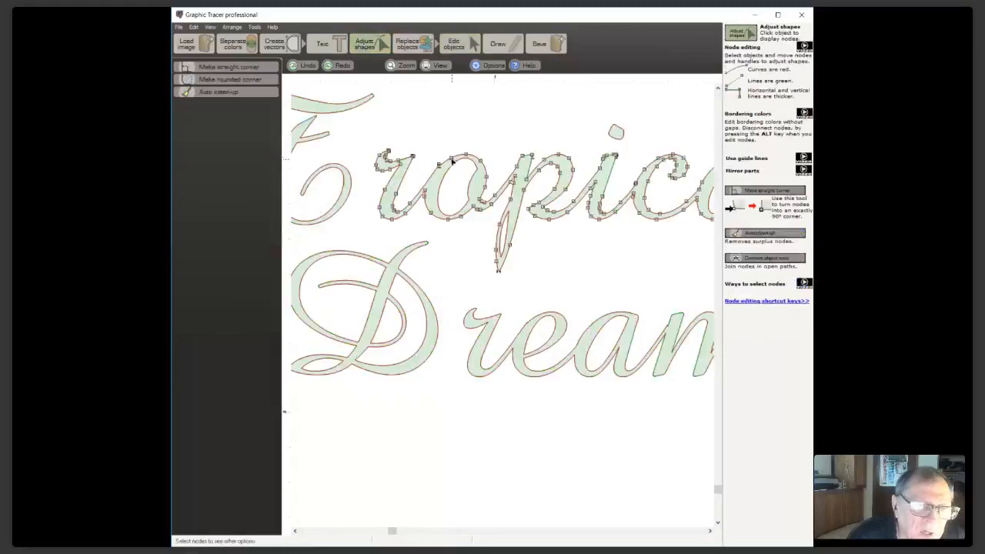
{"action": "left_click", "coordinate": [433, 176]}
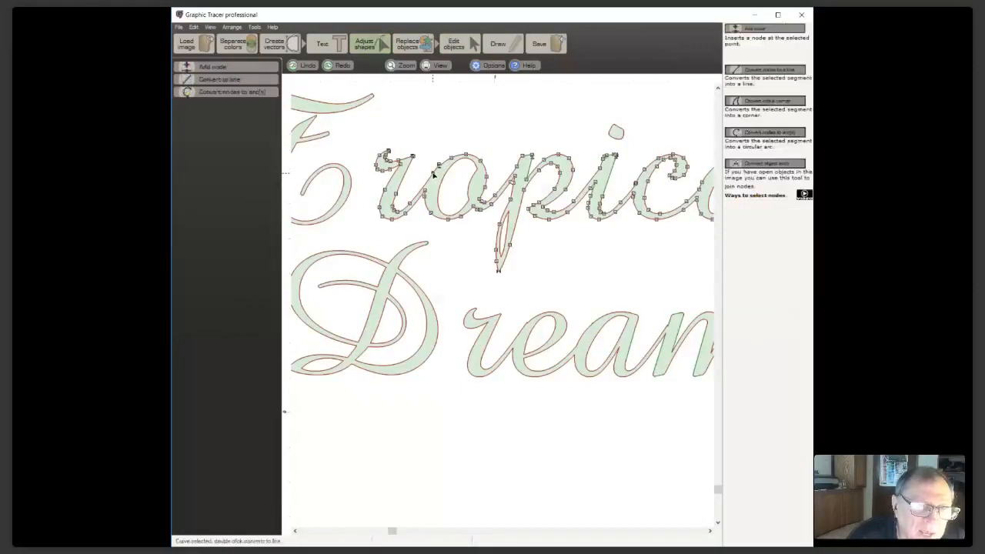
{"action": "right_click", "coordinate": [433, 175]}
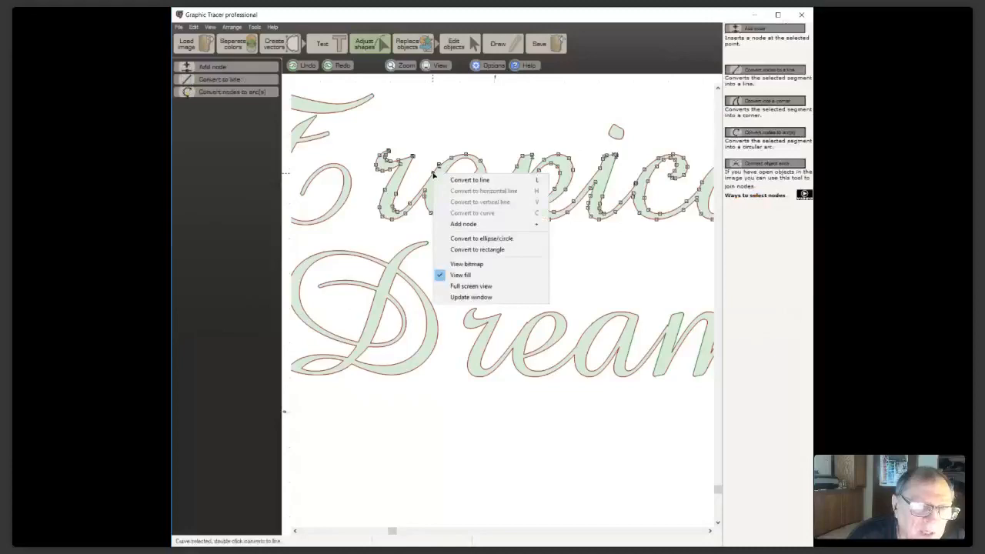
{"action": "left_click", "coordinate": [466, 224]}
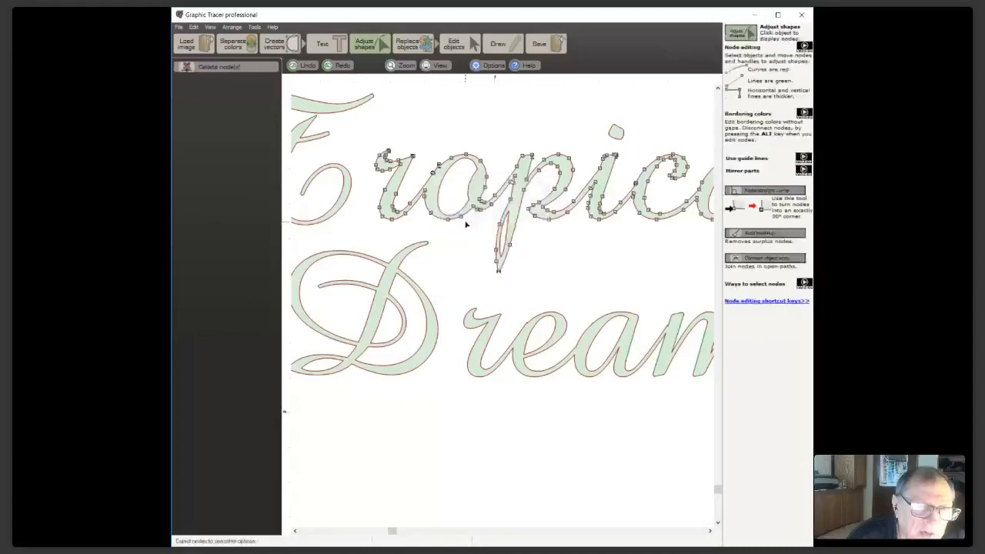
{"action": "left_click", "coordinate": [451, 157]}
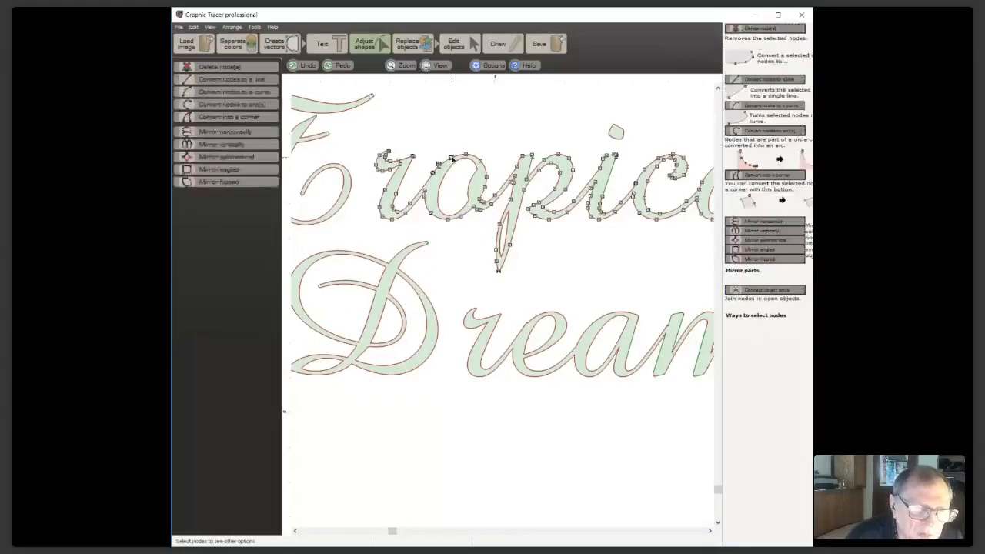
{"action": "right_click", "coordinate": [451, 158]}
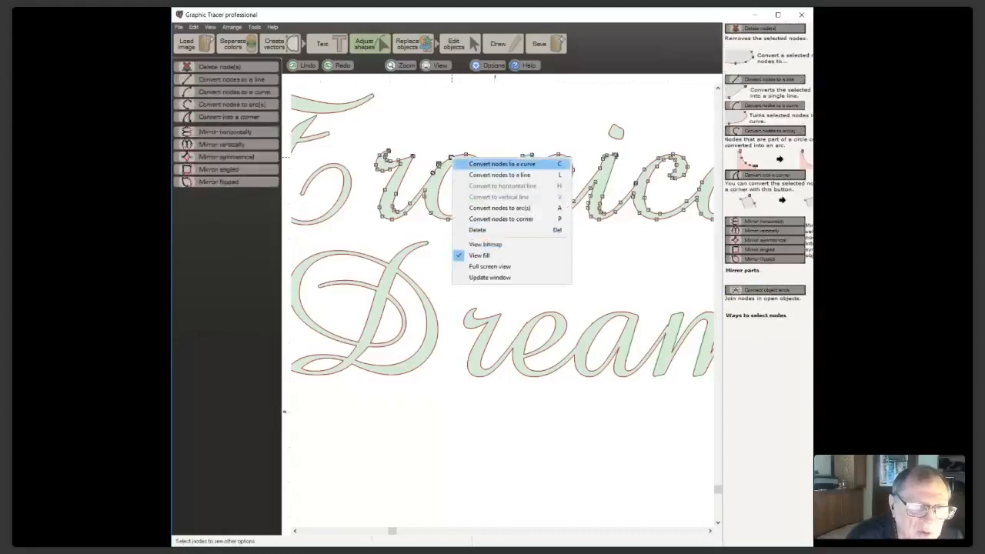
{"action": "left_click", "coordinate": [502, 164]}
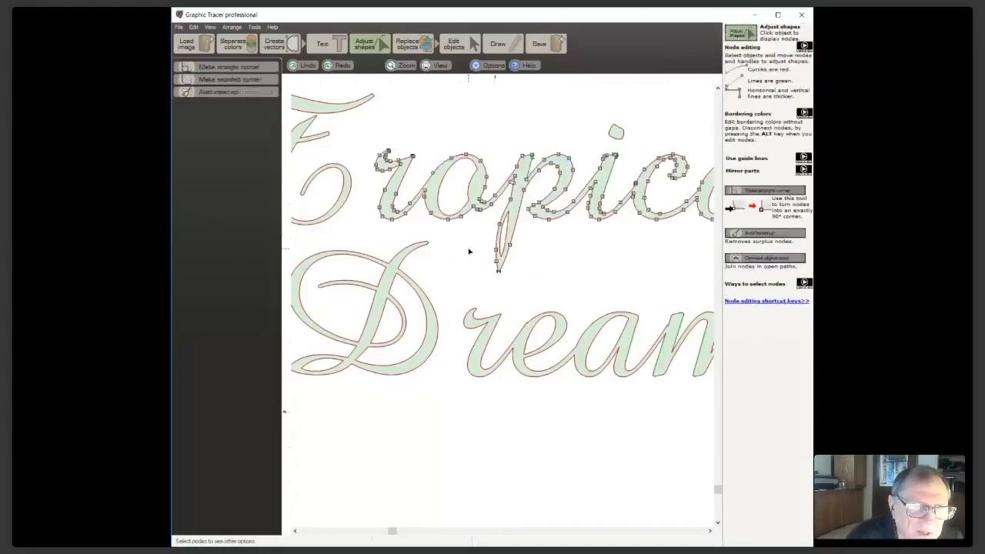
Smooth the outline node on the upper-left curve of the e in Dream! and clear the selection
{"action": "left_click", "coordinate": [530, 322]}
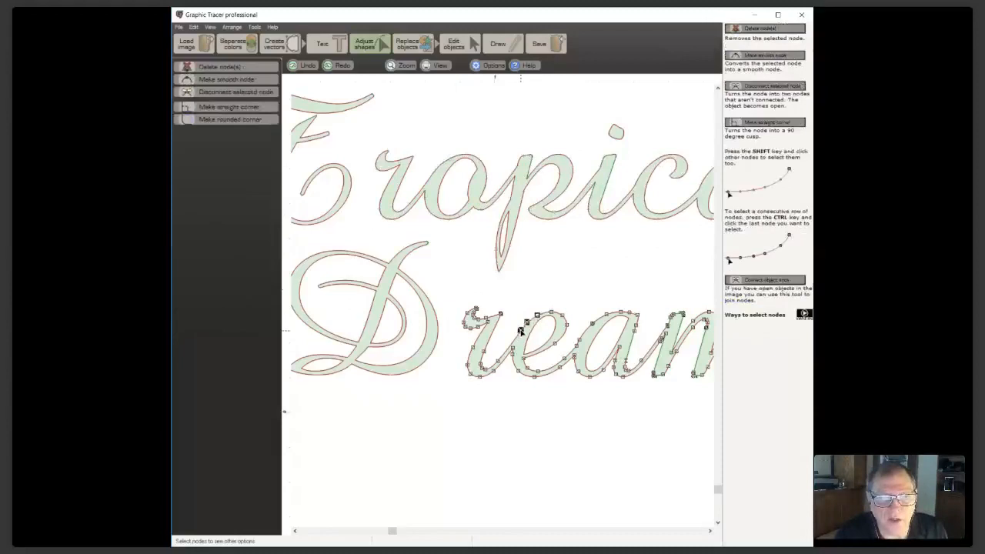
{"action": "right_click", "coordinate": [521, 331]}
{"action": "left_click", "coordinate": [558, 337]}
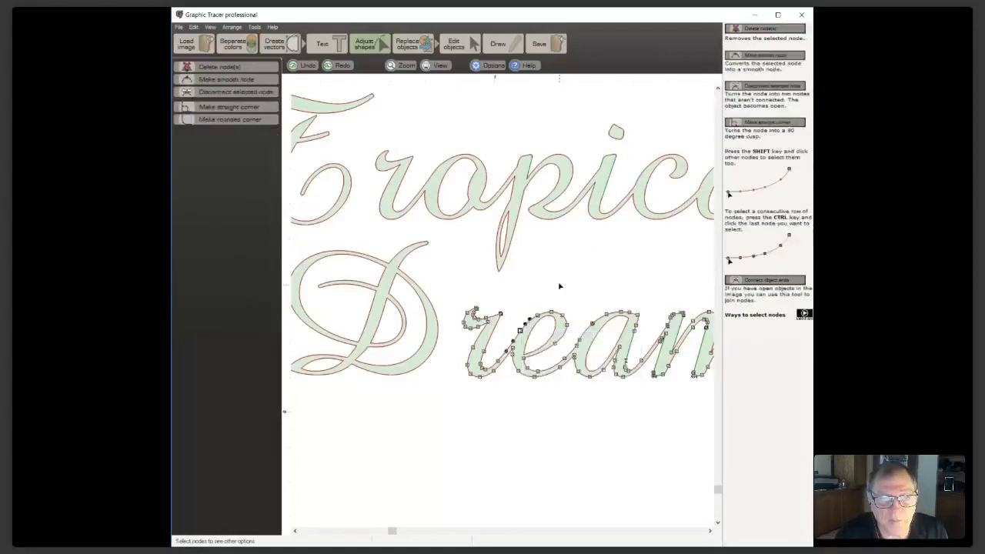
{"action": "left_click", "coordinate": [559, 286]}
{"action": "left_click", "coordinate": [595, 405]}
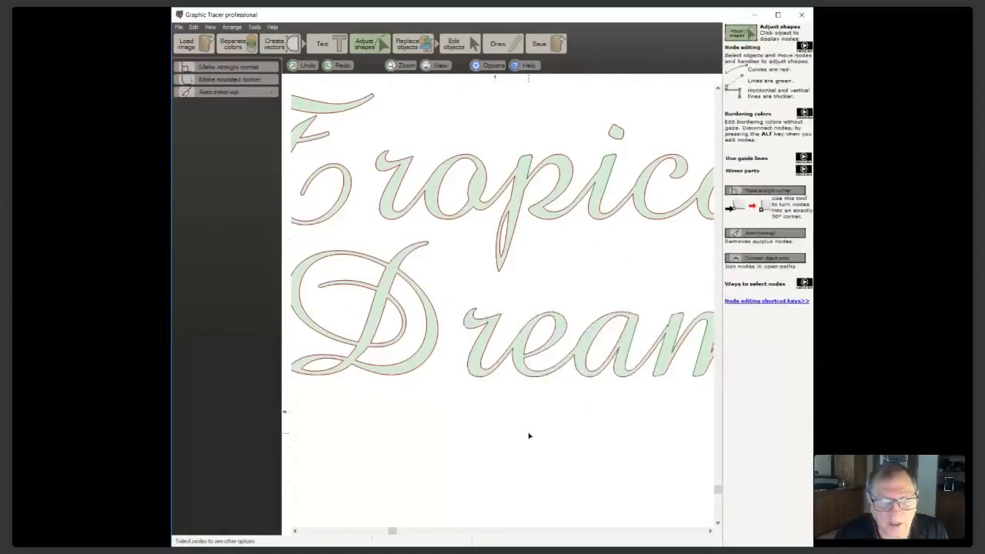
Run font identification on the word Tropical, recall the last search's matches and preview an Amazone BT entry
{"action": "scroll", "coordinate": [501, 306], "scroll_direction": "down", "scroll_amount": 3}
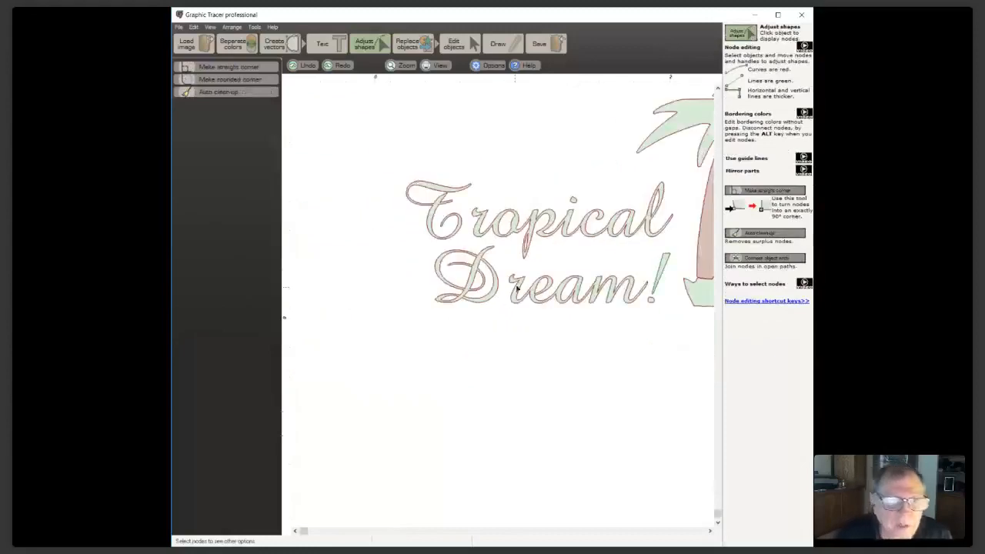
{"action": "scroll", "coordinate": [502, 307], "scroll_direction": "down", "scroll_amount": 1}
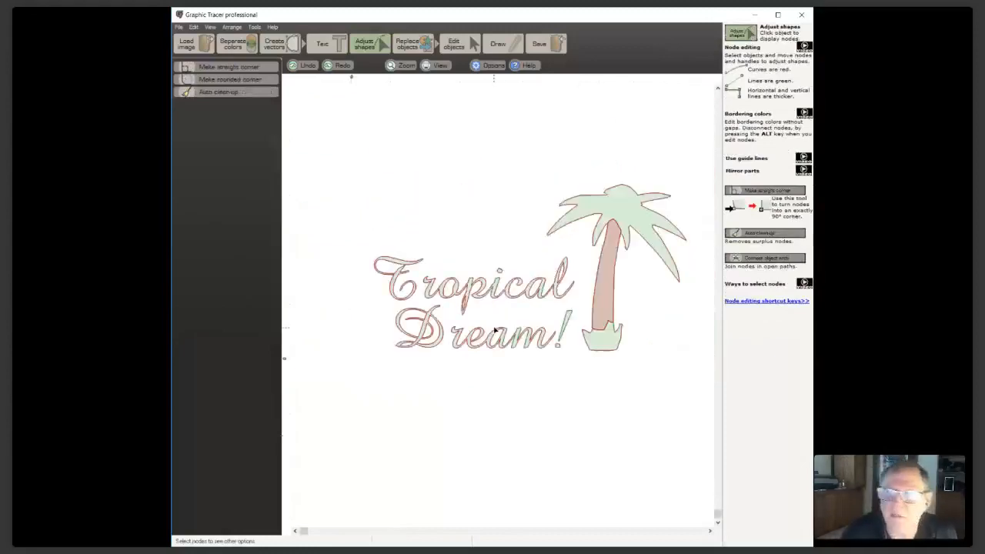
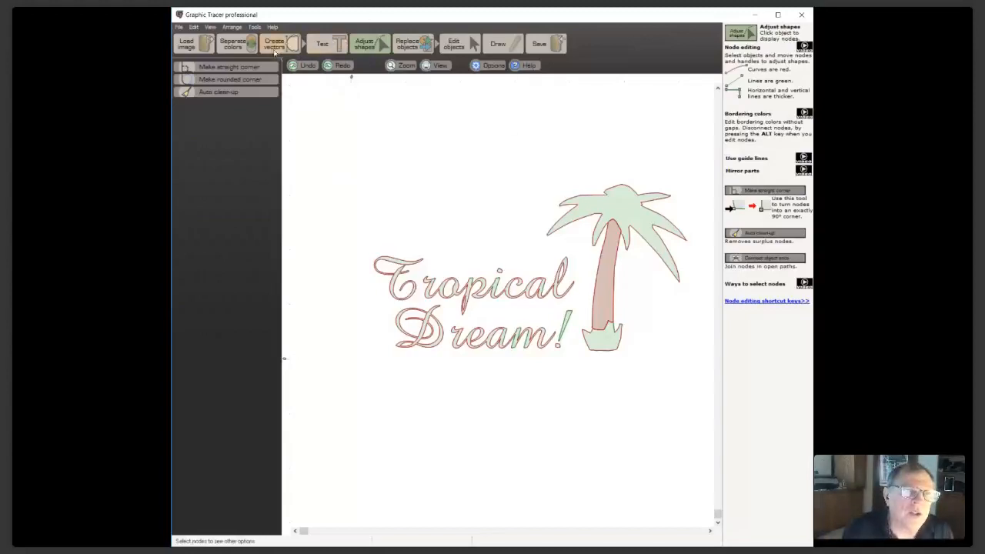
{"action": "left_click", "coordinate": [331, 42]}
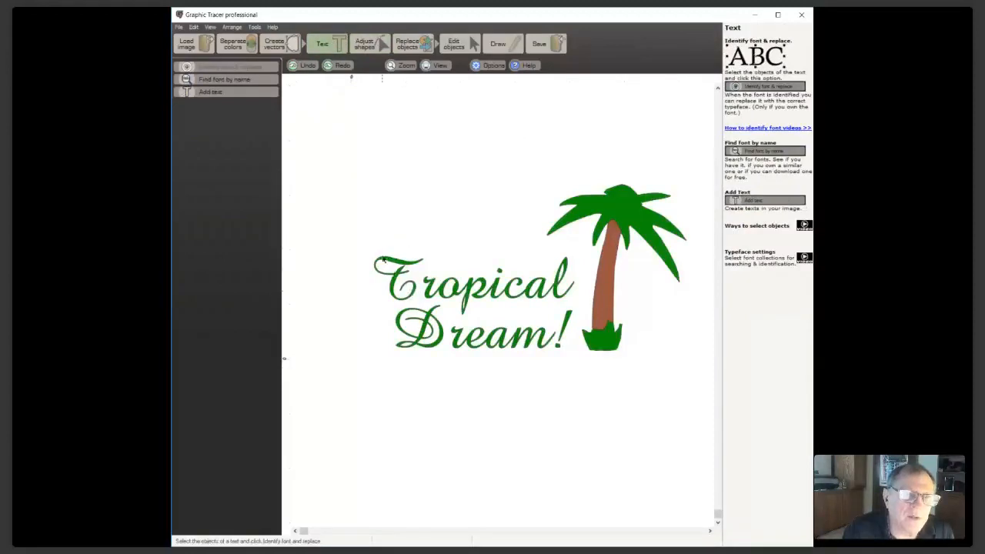
{"action": "left_click_drag", "start_coordinate": [356, 239], "coordinate": [591, 326]}
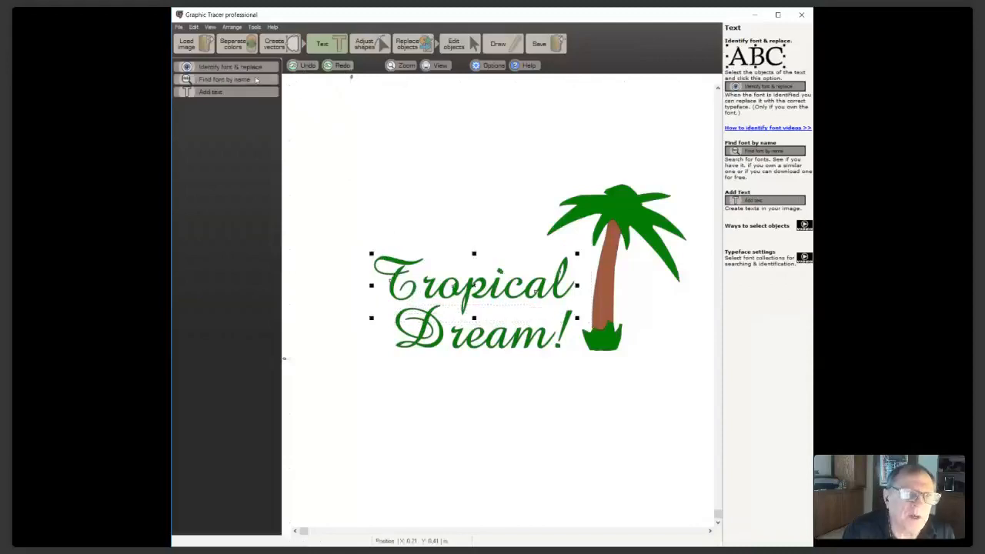
{"action": "left_click", "coordinate": [245, 67]}
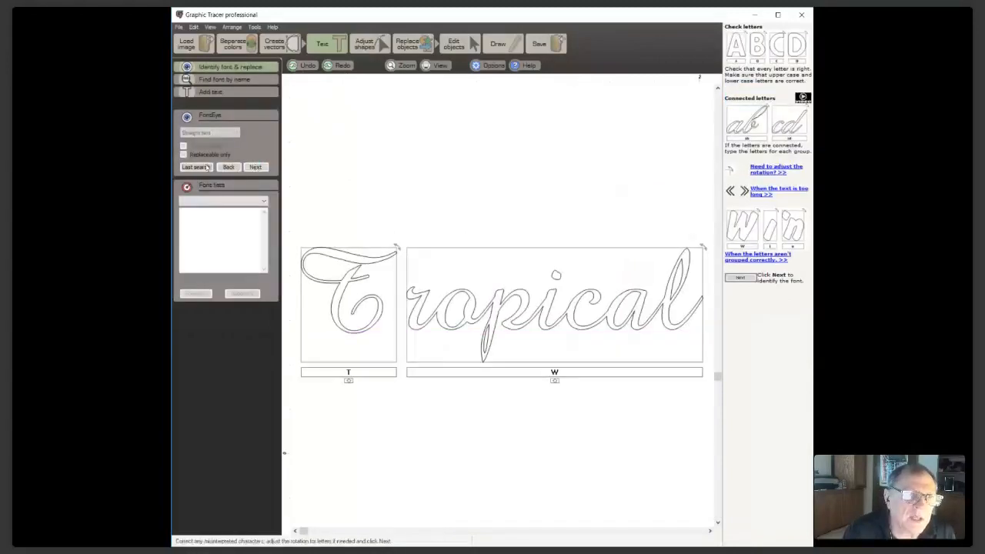
{"action": "left_click", "coordinate": [206, 167]}
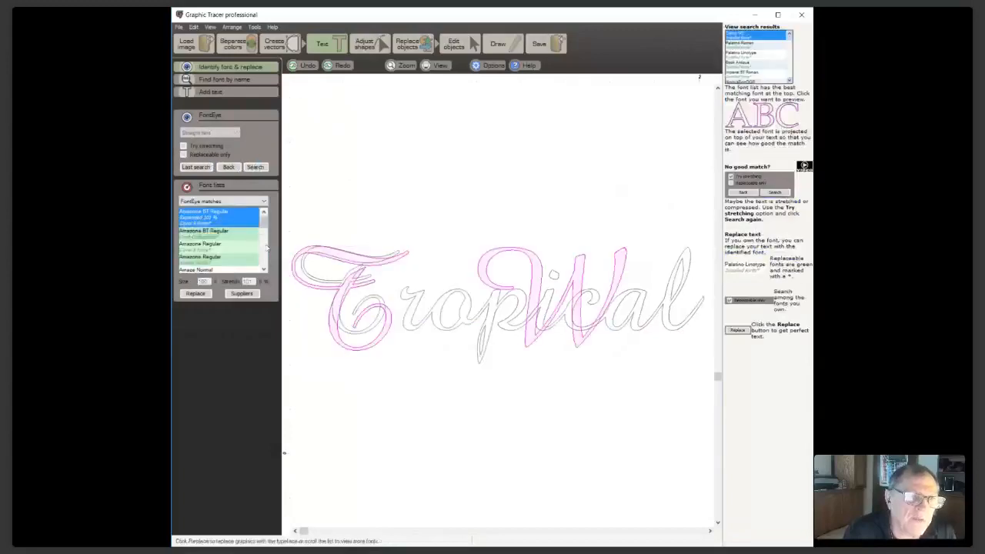
{"action": "left_click", "coordinate": [200, 217]}
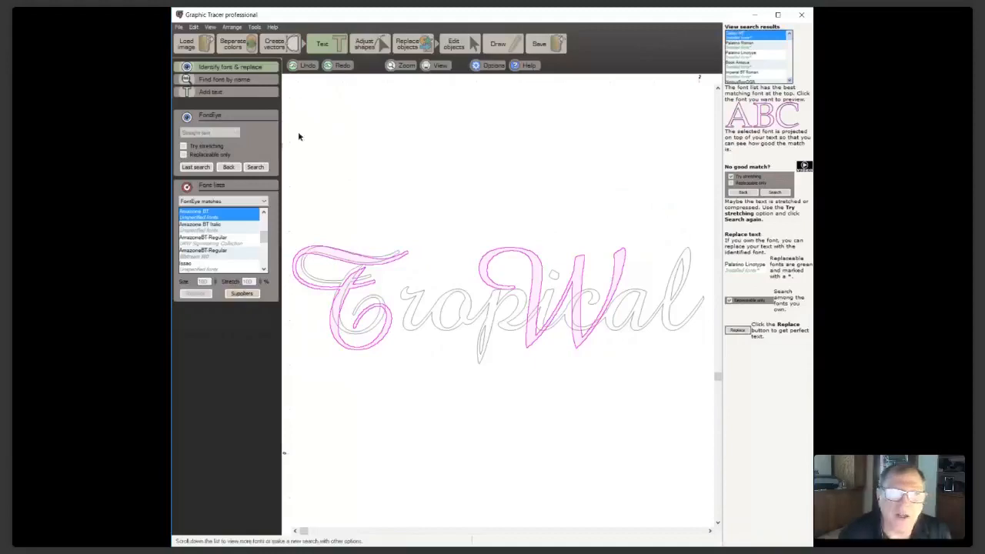
Leave the font search and inspect the palm trunk and the fronds as separate objects, clearing the selection at the end
{"action": "left_click", "coordinate": [463, 46]}
{"action": "left_click", "coordinate": [518, 175]}
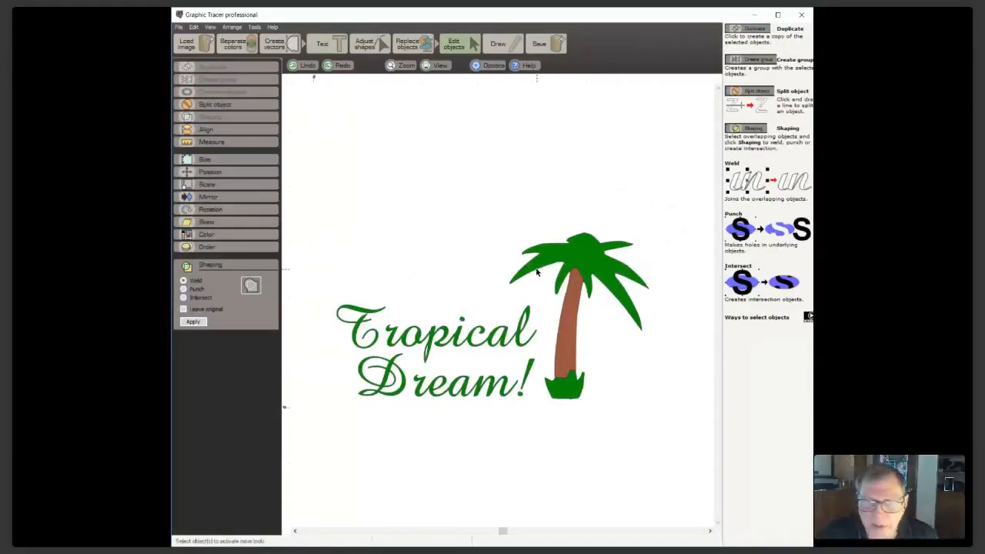
{"action": "left_click", "coordinate": [566, 300]}
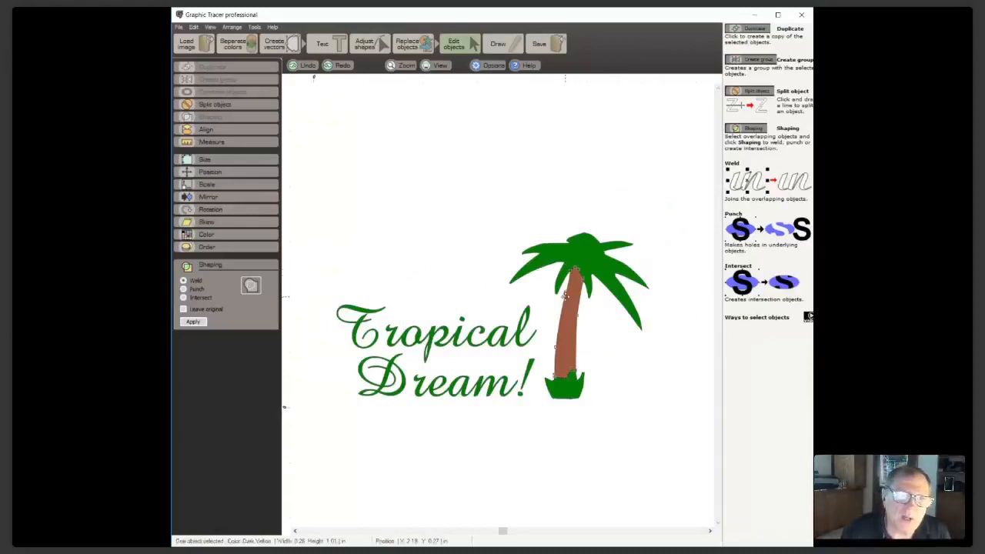
{"action": "left_click", "coordinate": [558, 266]}
{"action": "left_click", "coordinate": [556, 265]}
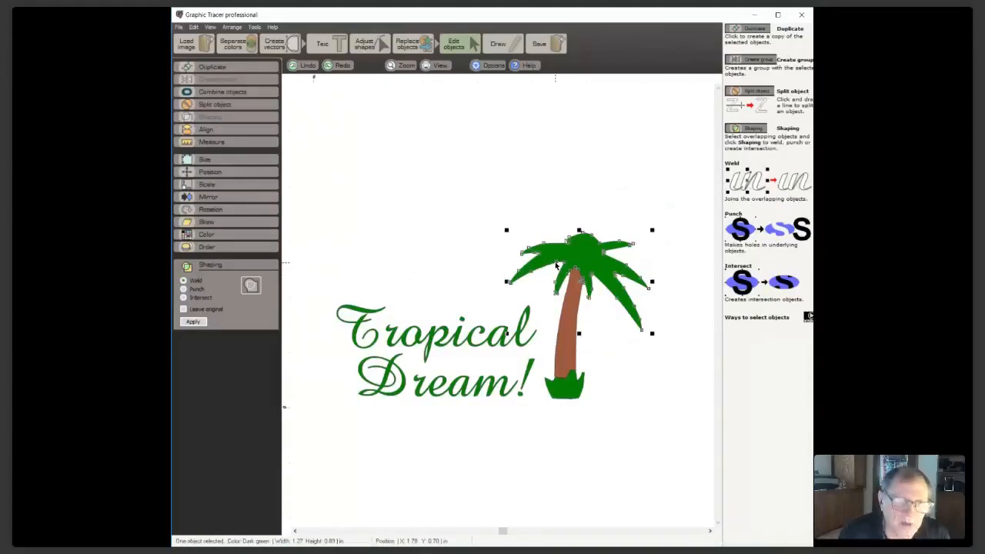
{"action": "left_click", "coordinate": [535, 210]}
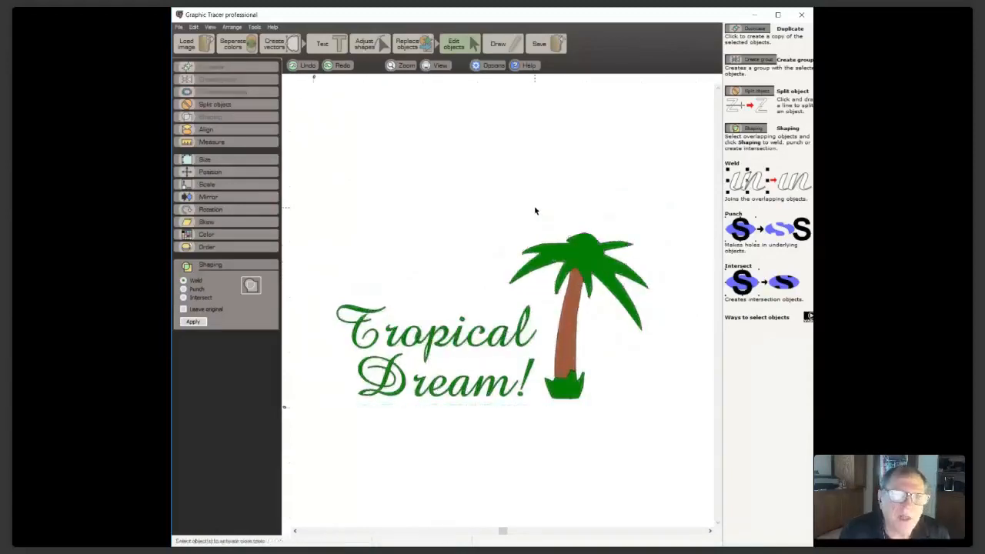
{"action": "middle_click", "coordinate": [535, 209]}
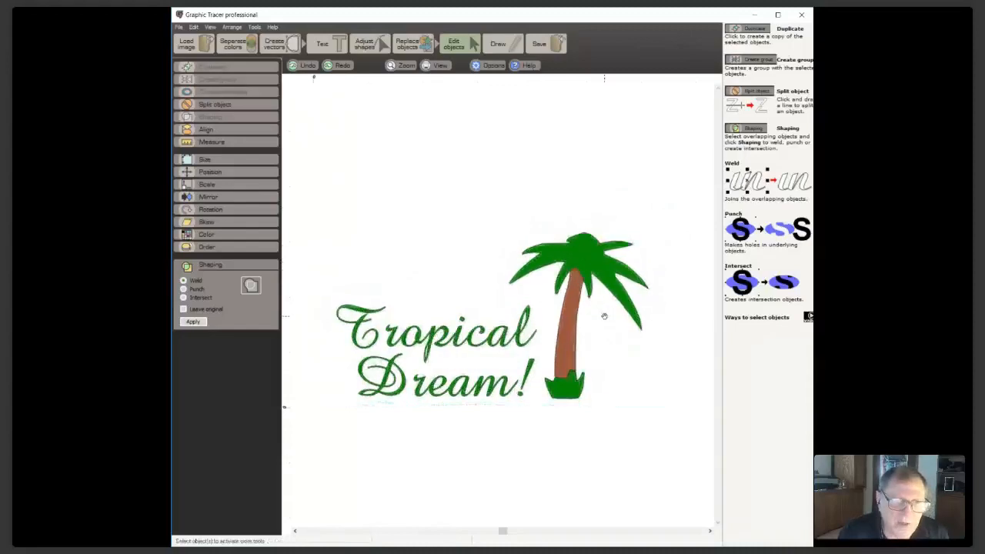
Try moving the border node where the trunk's upper-right edge meets the fronds, and return it to its original place
{"action": "scroll", "coordinate": [604, 316], "scroll_direction": "up", "scroll_amount": 5}
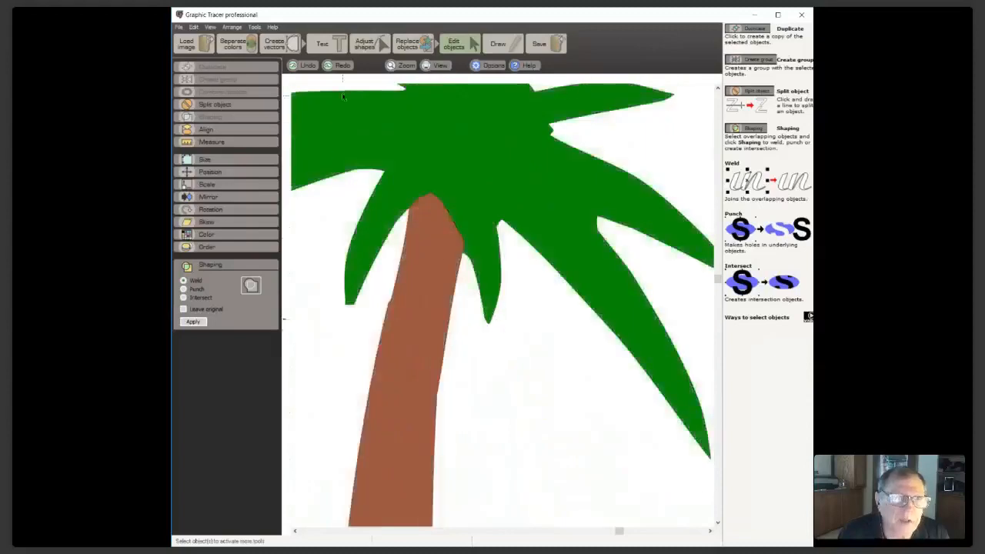
{"action": "left_click", "coordinate": [362, 49]}
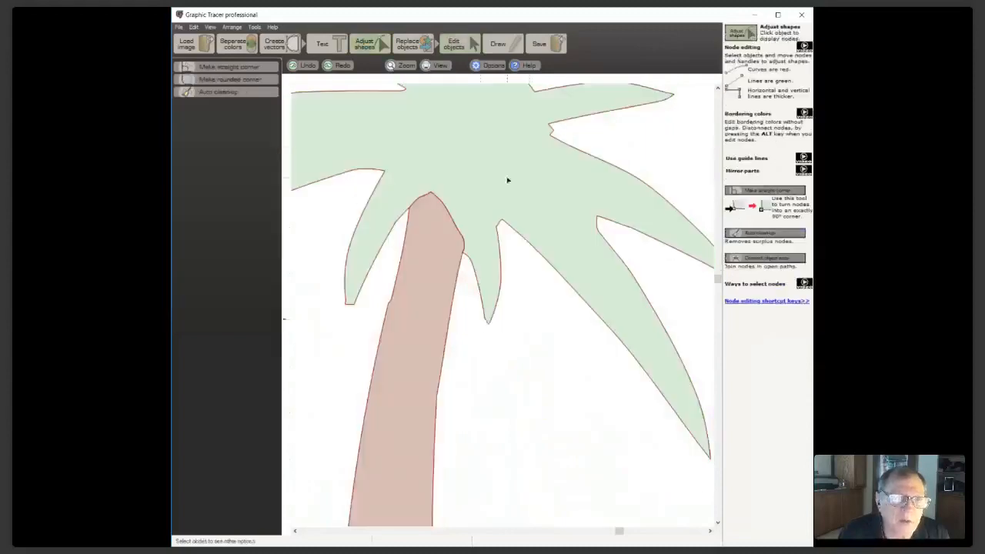
{"action": "left_click", "coordinate": [464, 259]}
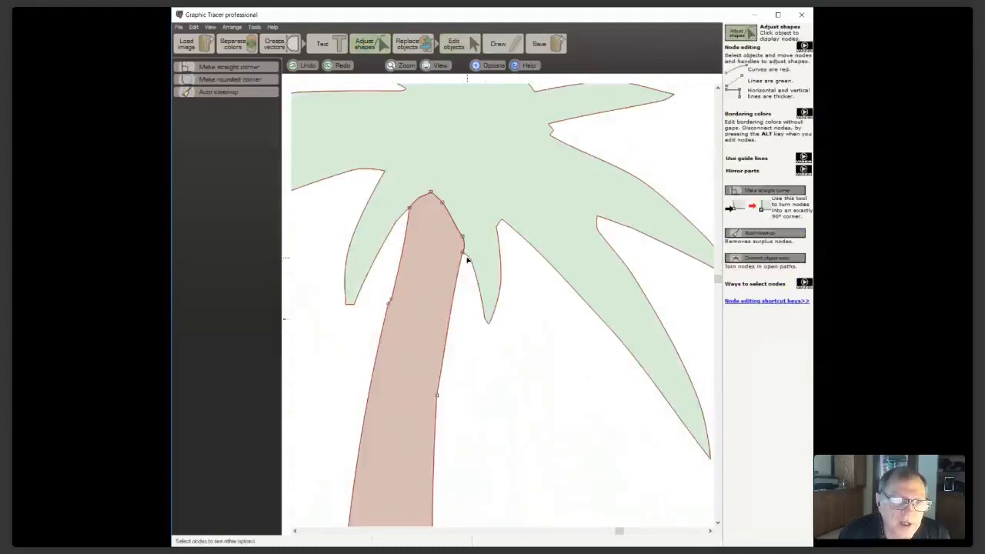
{"action": "left_click", "coordinate": [462, 254]}
{"action": "left_click", "coordinate": [462, 253]}
{"action": "left_click_drag", "start_coordinate": [462, 253], "coordinate": [467, 249]}
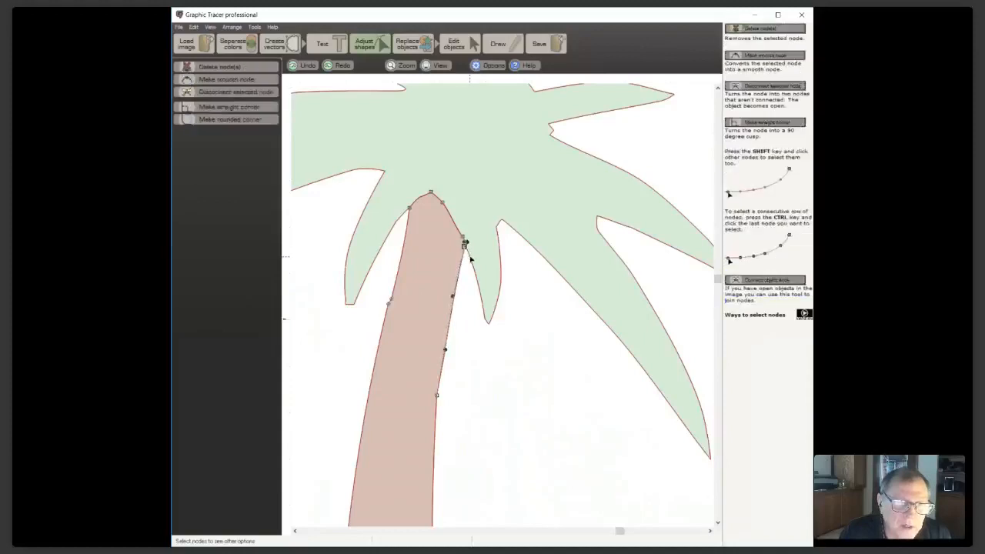
{"action": "scroll", "coordinate": [471, 257], "scroll_direction": "down", "scroll_amount": 1}
{"action": "scroll", "coordinate": [501, 296], "scroll_direction": "up", "scroll_amount": 1}
{"action": "scroll", "coordinate": [501, 308], "scroll_direction": "up", "scroll_amount": 1}
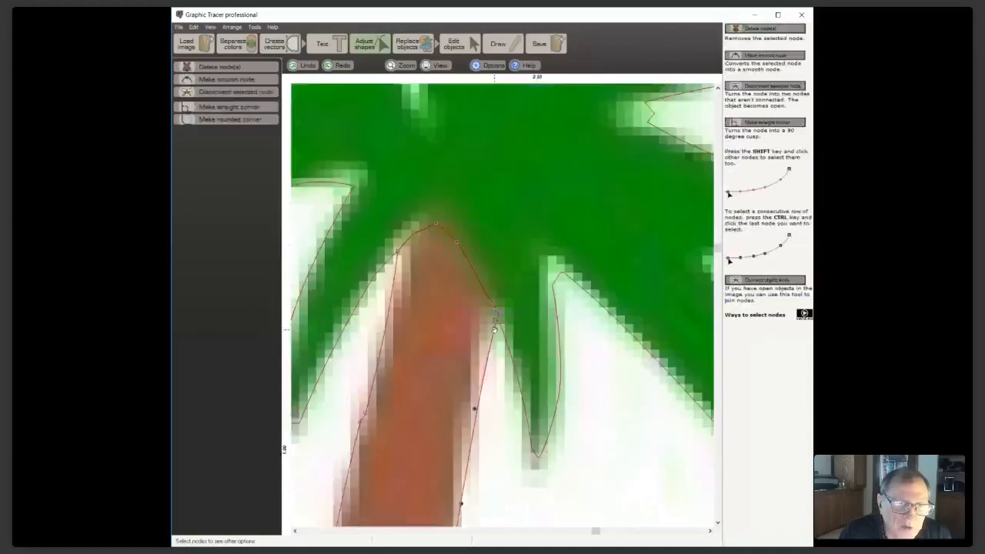
{"action": "mouse_move", "coordinate": [497, 326]}
{"action": "left_mouse_down"}
{"action": "mouse_move", "coordinate": [495, 343]}
{"action": "mouse_move", "coordinate": [482, 335]}
{"action": "mouse_move", "coordinate": [499, 351]}
{"action": "mouse_move", "coordinate": [496, 331]}
{"action": "left_mouse_up"}
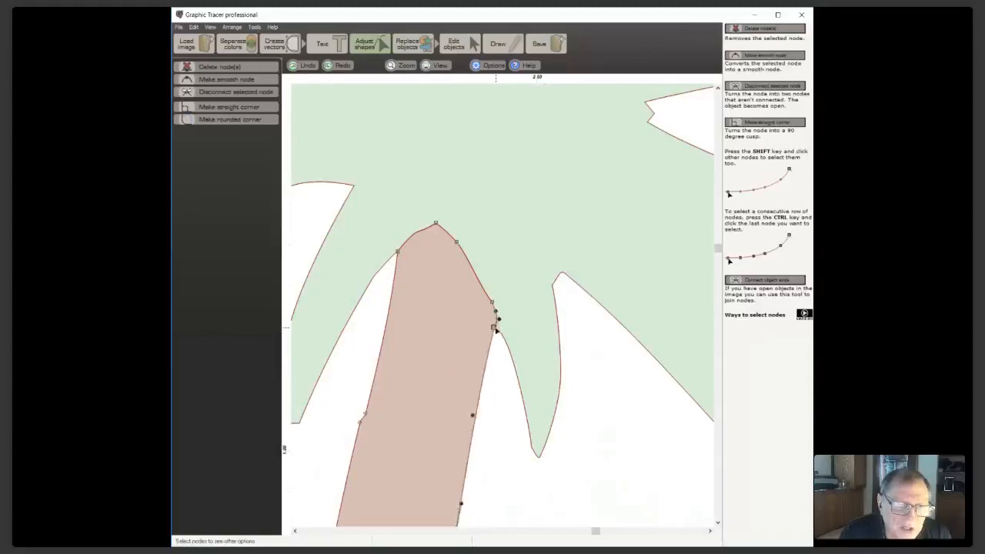
{"action": "left_click", "coordinate": [498, 348]}
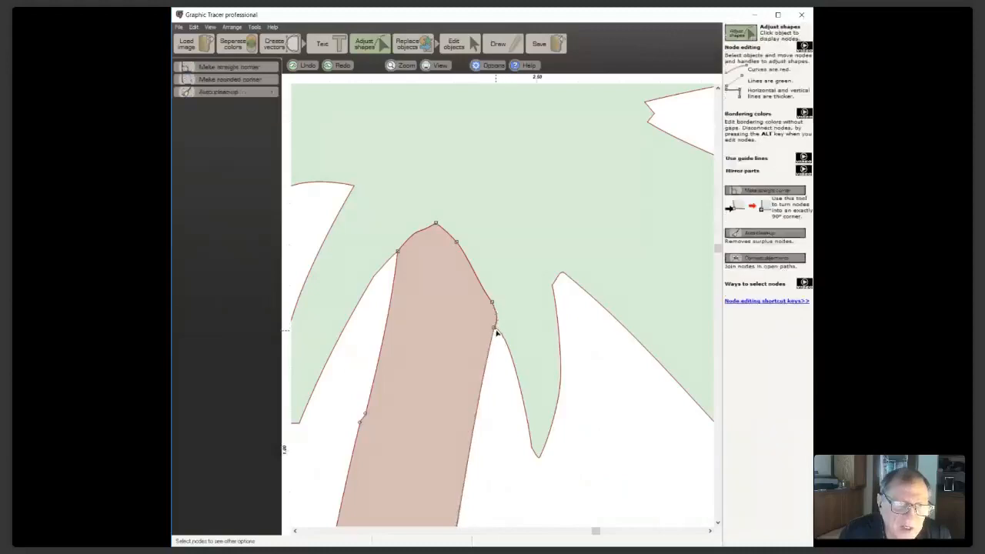
Move the shared border node on the right slope of the trunk's peak slightly down along the edge
{"action": "left_click", "coordinate": [494, 327]}
{"action": "left_click", "coordinate": [485, 297]}
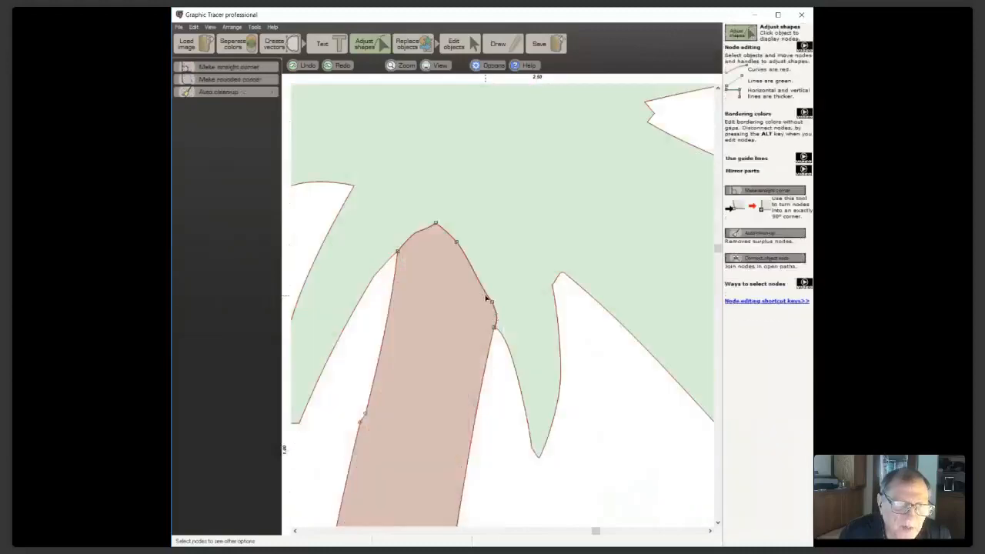
{"action": "left_click", "coordinate": [456, 242]}
{"action": "mouse_move", "coordinate": [456, 241]}
{"action": "left_mouse_down"}
{"action": "mouse_move", "coordinate": [439, 270]}
{"action": "mouse_move", "coordinate": [478, 249]}
{"action": "mouse_move", "coordinate": [458, 256]}
{"action": "left_mouse_up"}
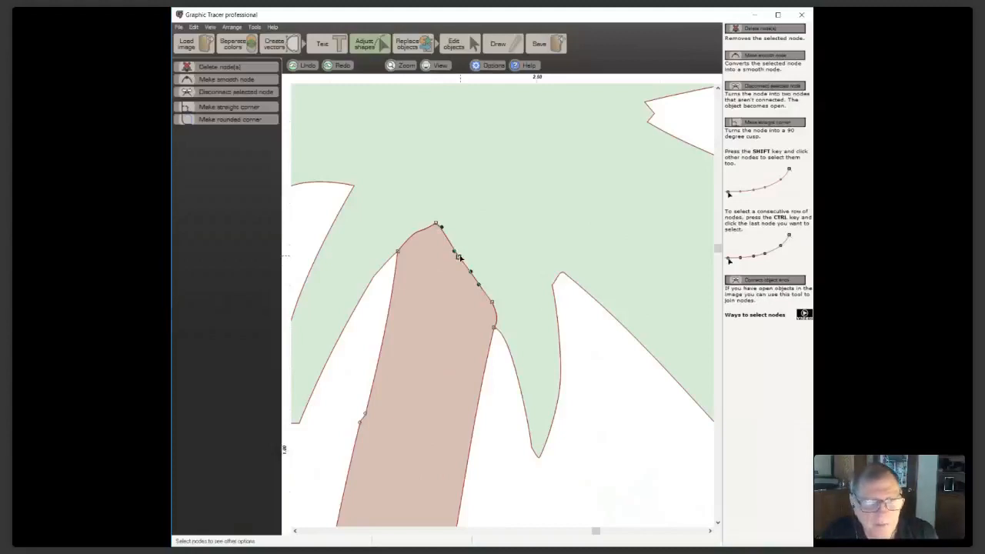
Try pulling the trunk's node on the peak's right slope away from the frond outline, and undo the separation
{"action": "left_click_drag", "start_coordinate": [459, 257], "coordinate": [452, 266]}
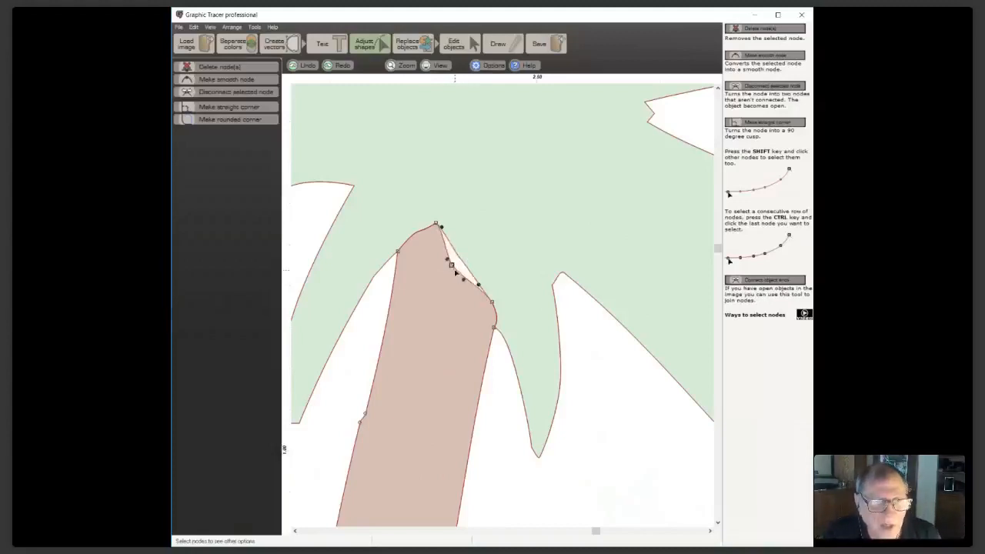
{"action": "left_click", "coordinate": [460, 260]}
{"action": "left_click_drag", "start_coordinate": [459, 260], "coordinate": [457, 258]}
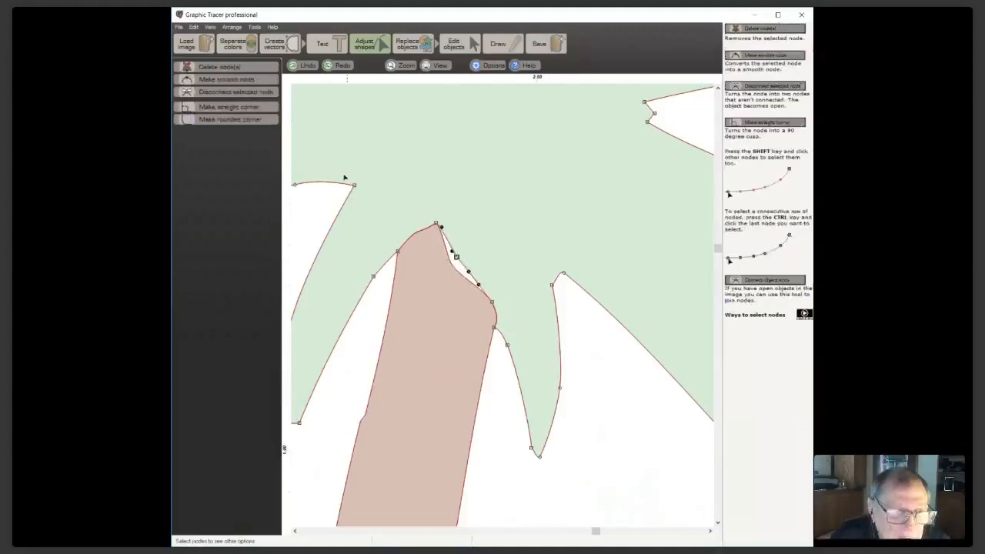
{"action": "left_click", "coordinate": [306, 66]}
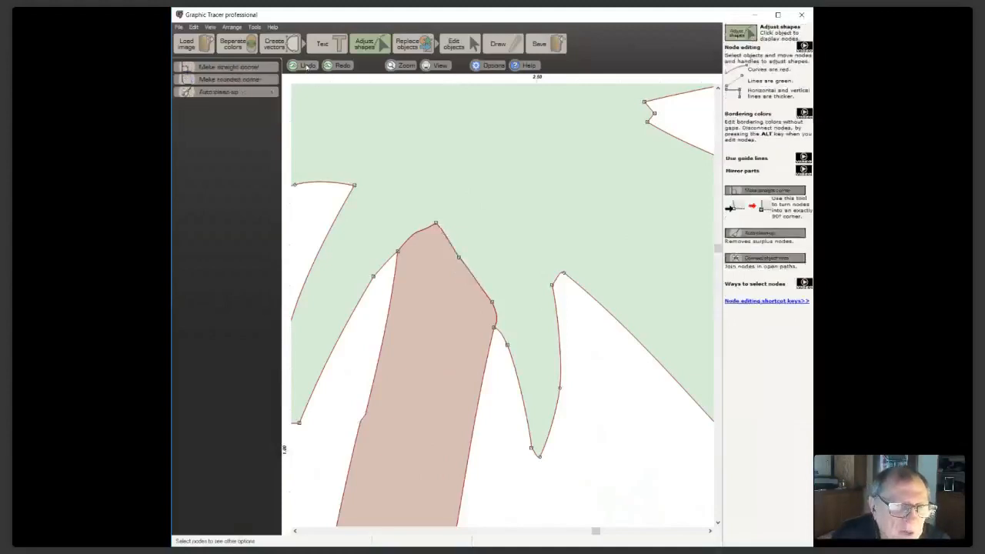
Nudge the shared border node on the right slope of the trunk's peak slightly upward
{"action": "mouse_move", "coordinate": [458, 257]}
{"action": "left_mouse_down"}
{"action": "mouse_move", "coordinate": [434, 268]}
{"action": "mouse_move", "coordinate": [459, 256]}
{"action": "left_mouse_up"}
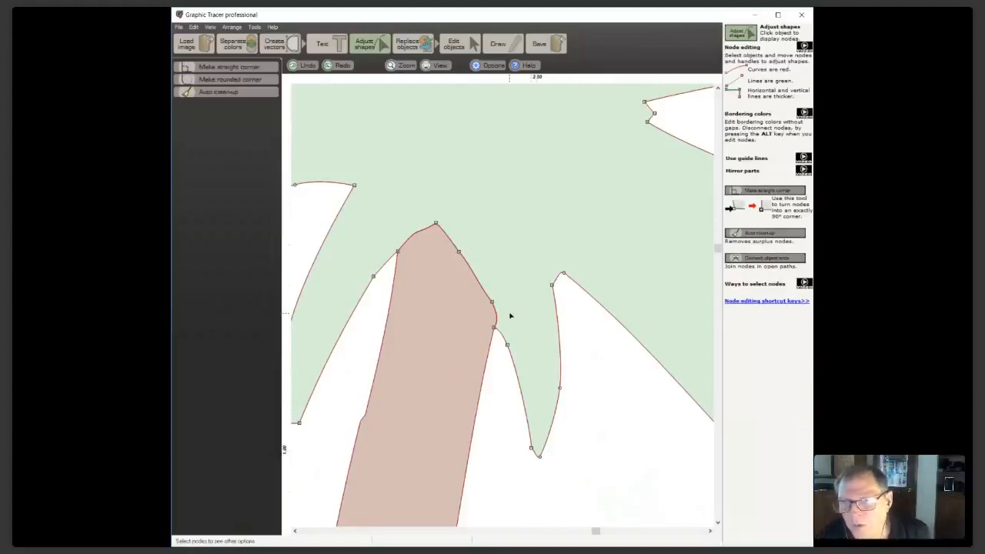
{"action": "scroll", "coordinate": [496, 308], "scroll_direction": "down", "scroll_amount": 3}
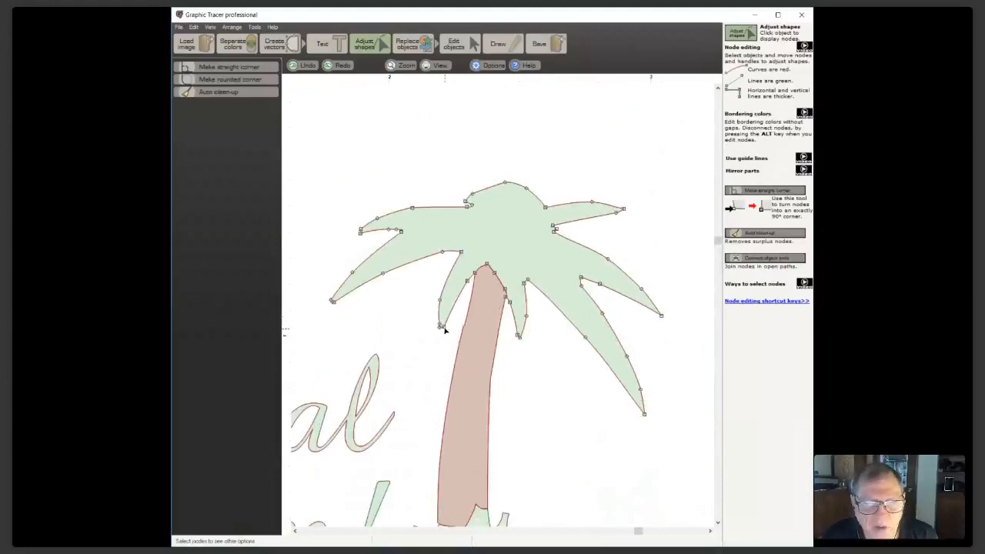
Convert the blunt tip nodes of the short frond just left of the trunk into a corner
{"action": "scroll", "coordinate": [445, 328], "scroll_direction": "up", "scroll_amount": 4}
{"action": "left_click_drag", "start_coordinate": [467, 277], "coordinate": [541, 331]}
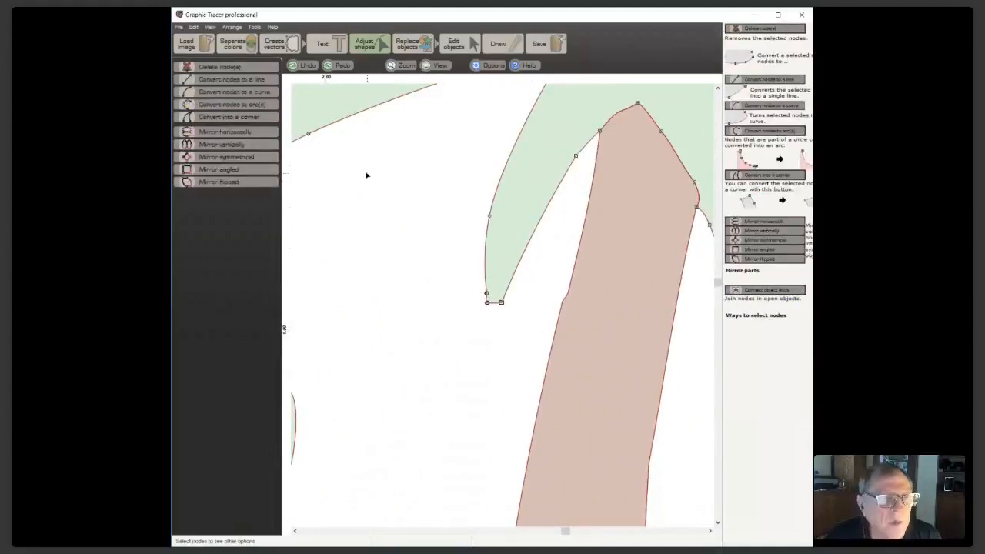
{"action": "left_click", "coordinate": [261, 118]}
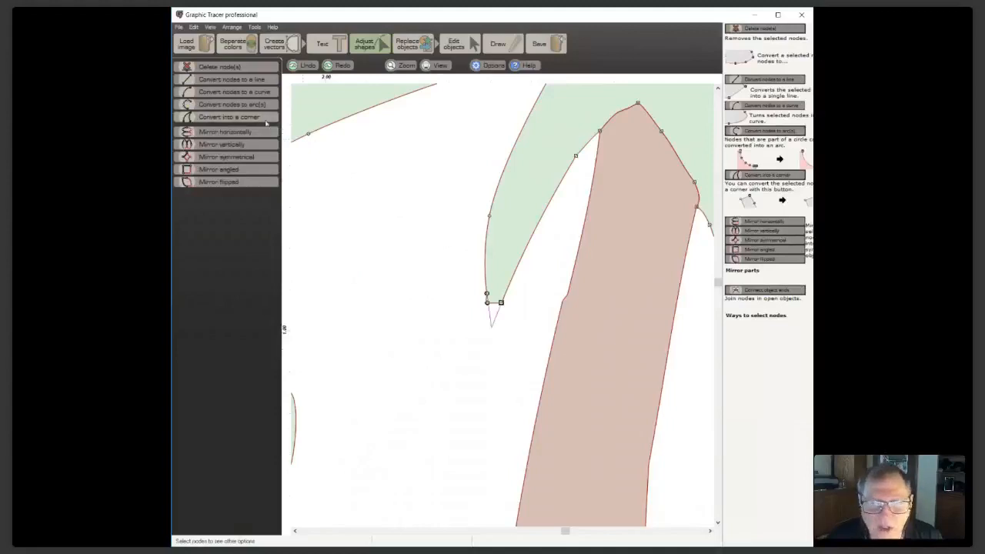
{"action": "left_click", "coordinate": [261, 118]}
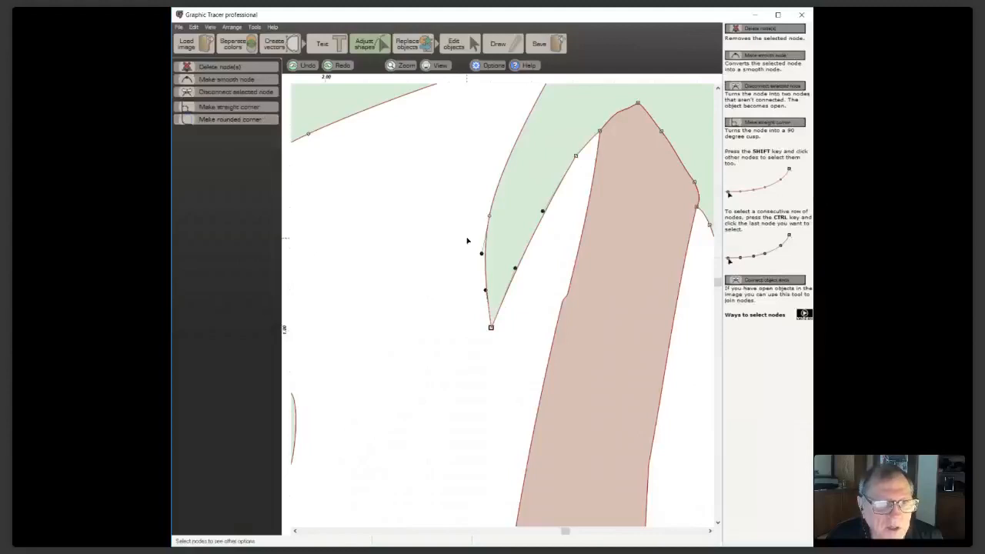
Convert the blunt tips of the lower and upper far-left palm fronds into sharp corners
{"action": "scroll", "coordinate": [462, 270], "scroll_direction": "down", "scroll_amount": 3}
{"action": "left_click_drag", "start_coordinate": [336, 283], "coordinate": [388, 319]}
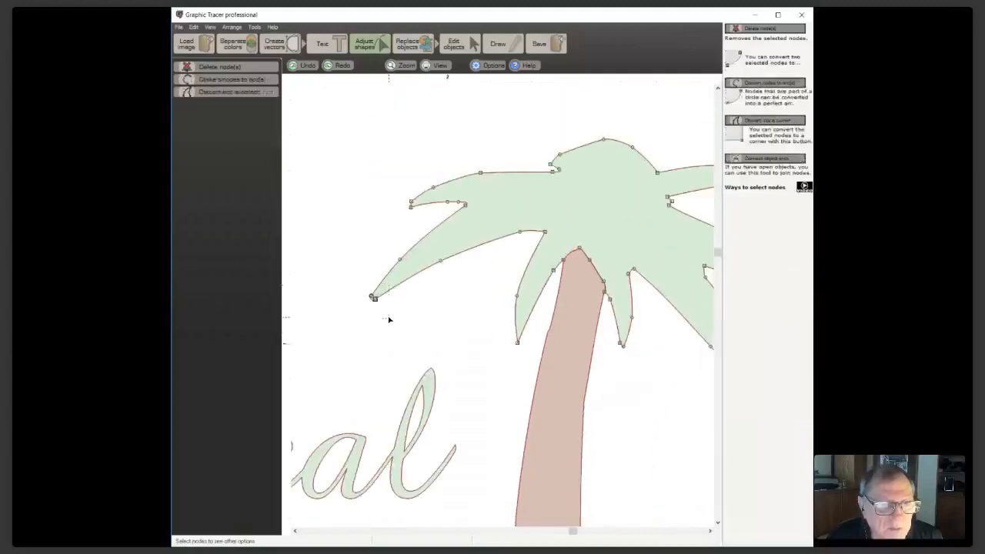
{"action": "left_click", "coordinate": [255, 92]}
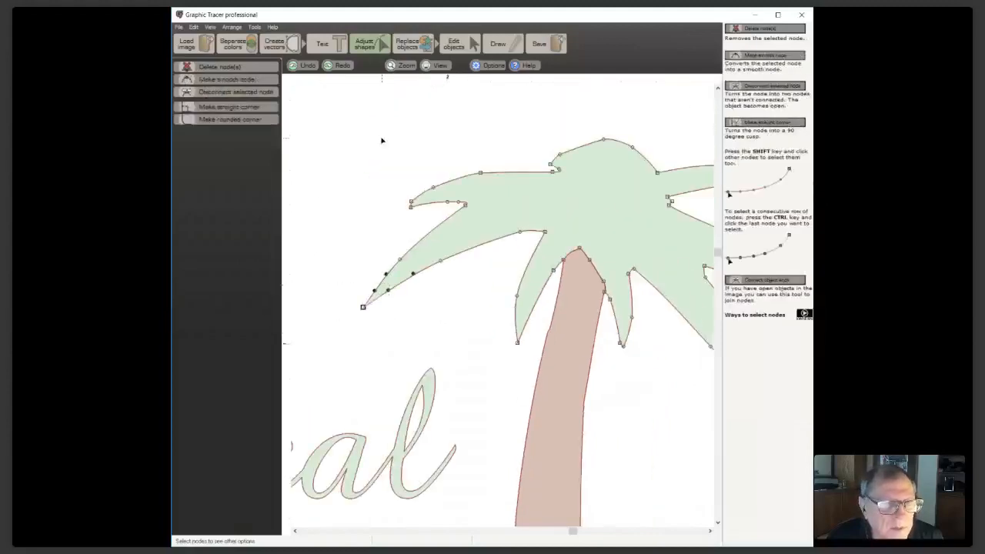
{"action": "left_click_drag", "start_coordinate": [416, 182], "coordinate": [399, 215]}
{"action": "left_click", "coordinate": [231, 92]}
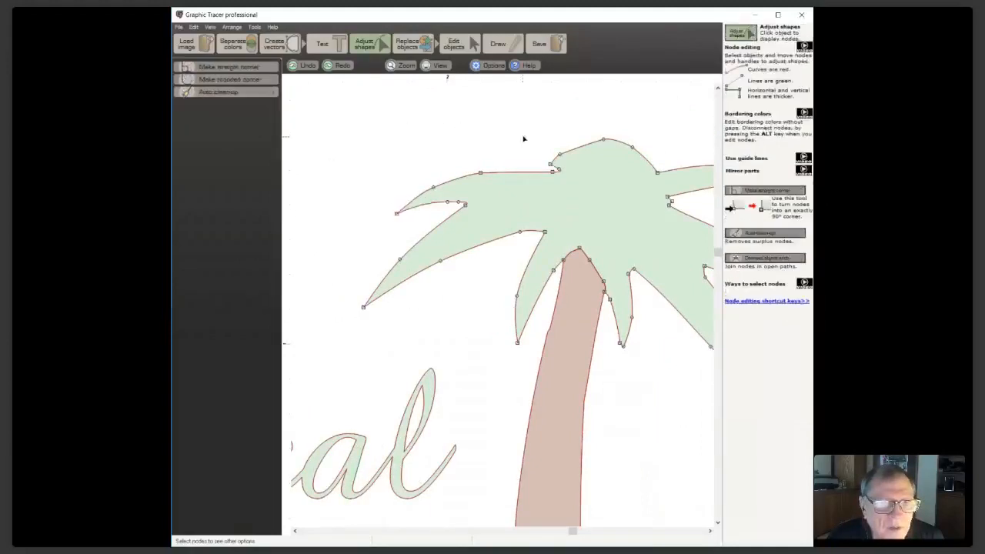
Convert the blunt tips of the short frond just right of the trunk and the upper-right frond into sharp corners
{"action": "scroll", "coordinate": [502, 307], "scroll_direction": "down", "scroll_amount": 2}
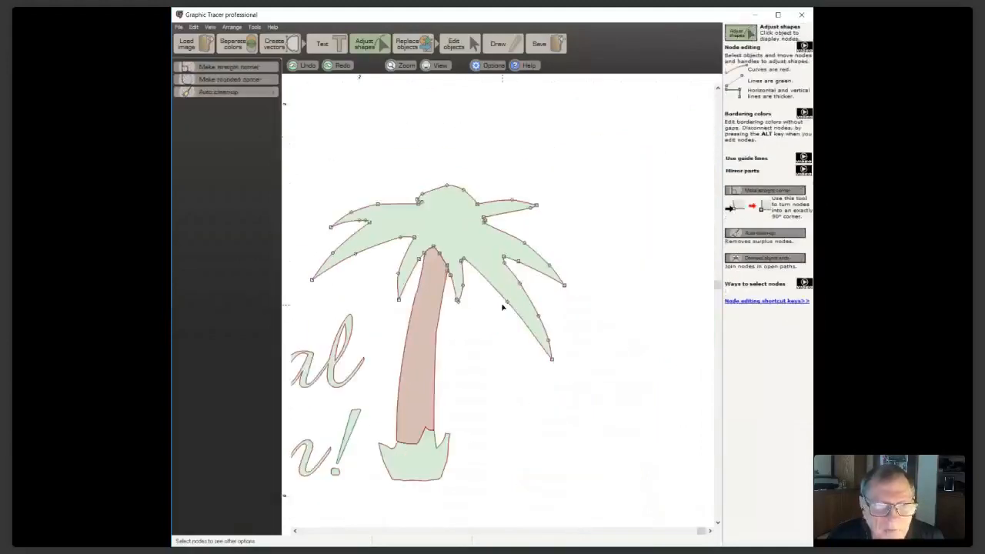
{"action": "left_click", "coordinate": [457, 300]}
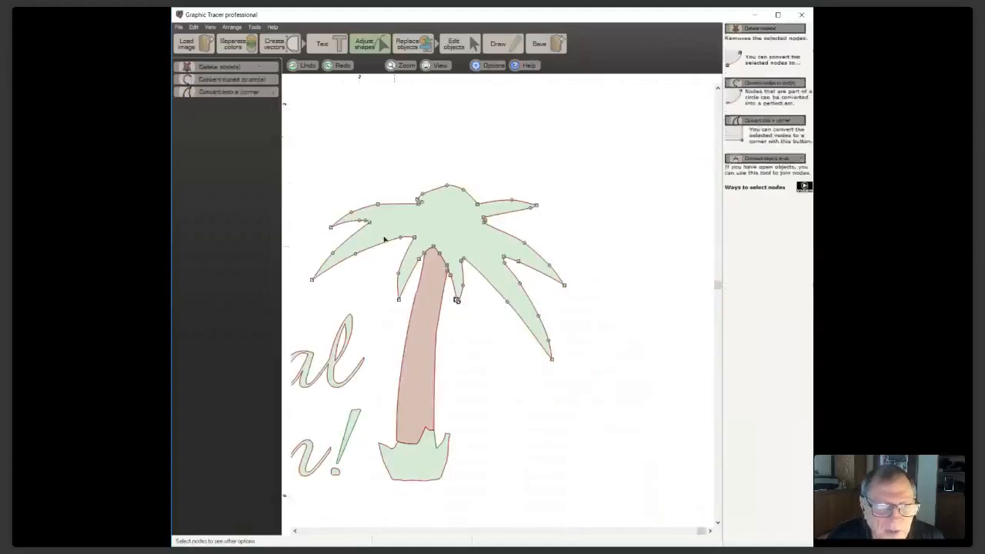
{"action": "left_click", "coordinate": [252, 93]}
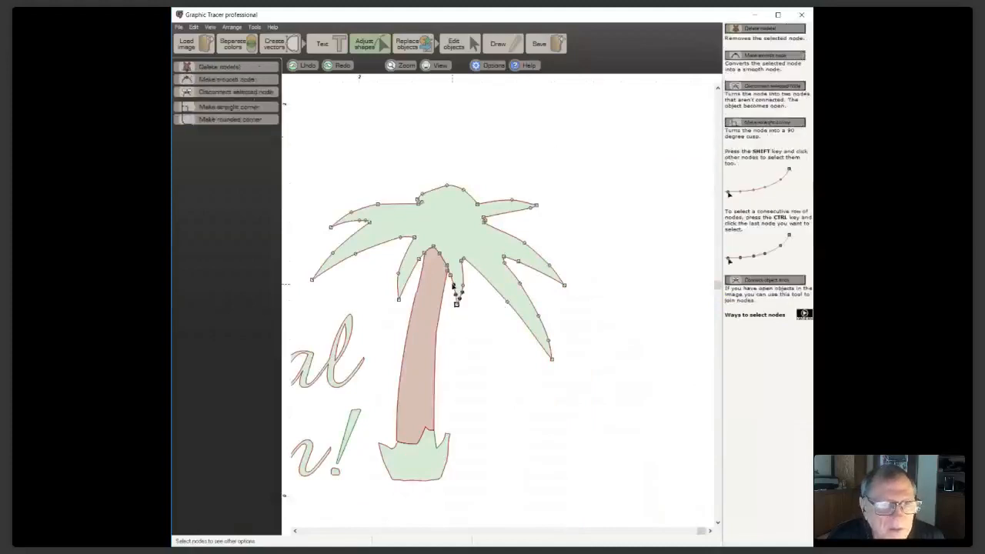
{"action": "left_click_drag", "start_coordinate": [554, 197], "coordinate": [529, 224]}
{"action": "left_click", "coordinate": [241, 92]}
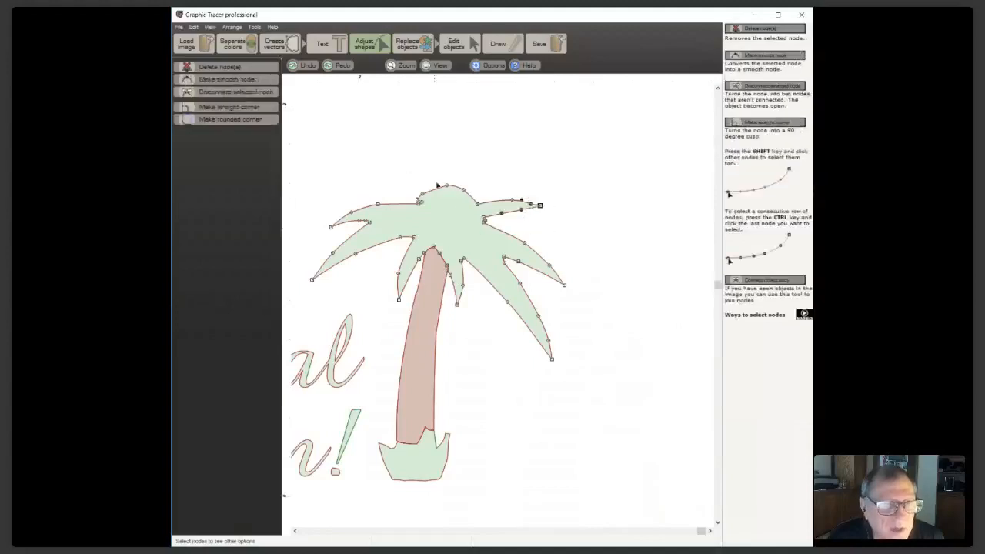
Convert the notches between the two upper-right fronds, right of the trunk, and between the two far-left fronds into corners
{"action": "left_click_drag", "start_coordinate": [494, 210], "coordinate": [474, 229]}
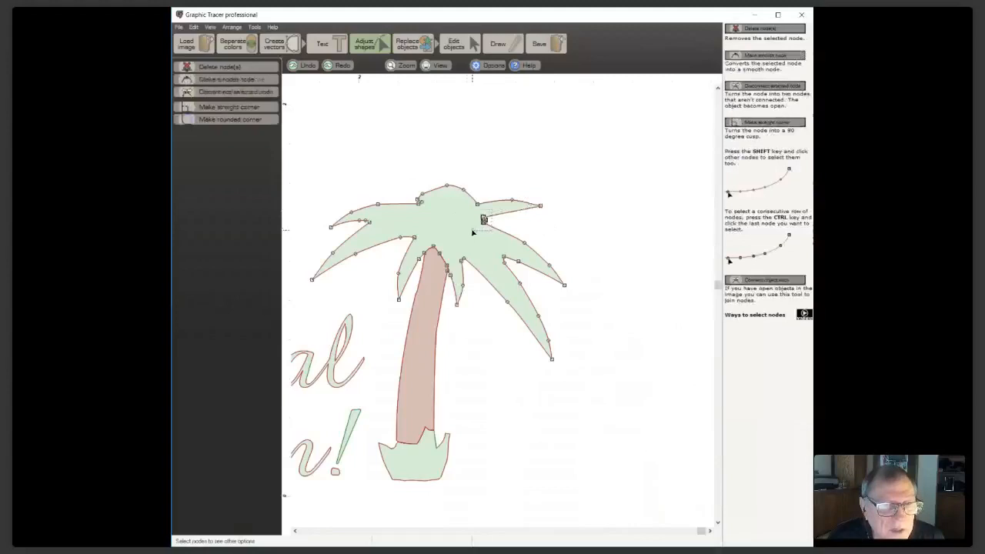
{"action": "left_click", "coordinate": [267, 118]}
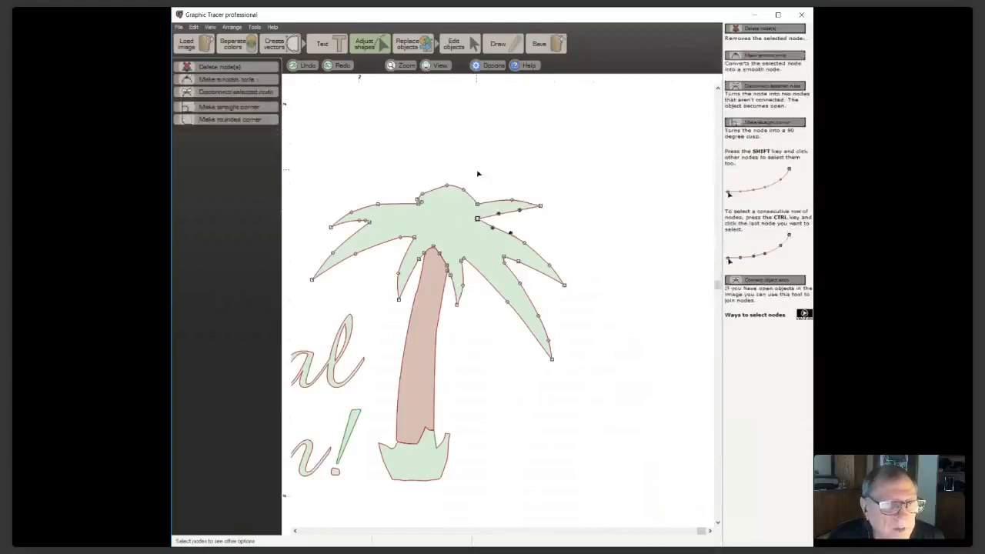
{"action": "left_click_drag", "start_coordinate": [436, 202], "coordinate": [417, 200]}
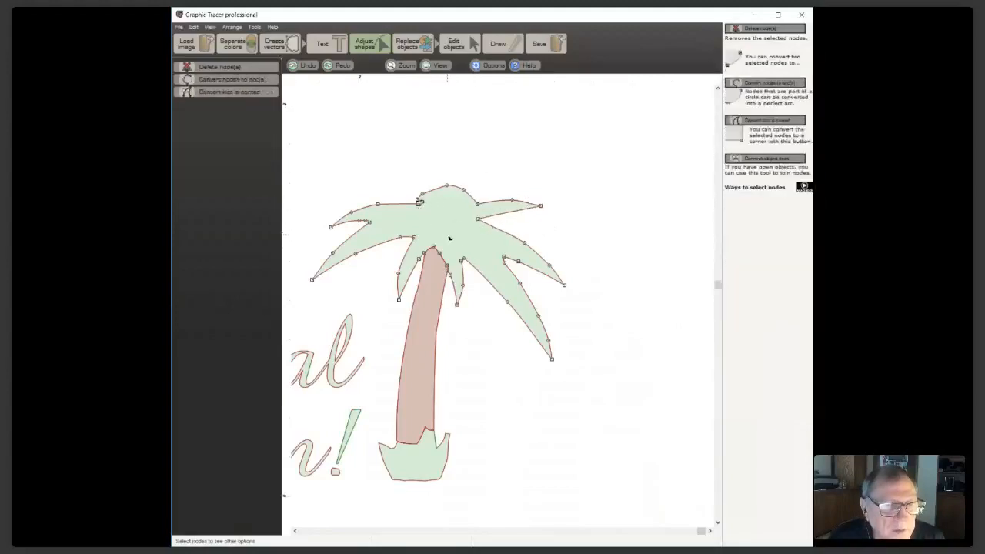
{"action": "left_click_drag", "start_coordinate": [452, 247], "coordinate": [467, 268]}
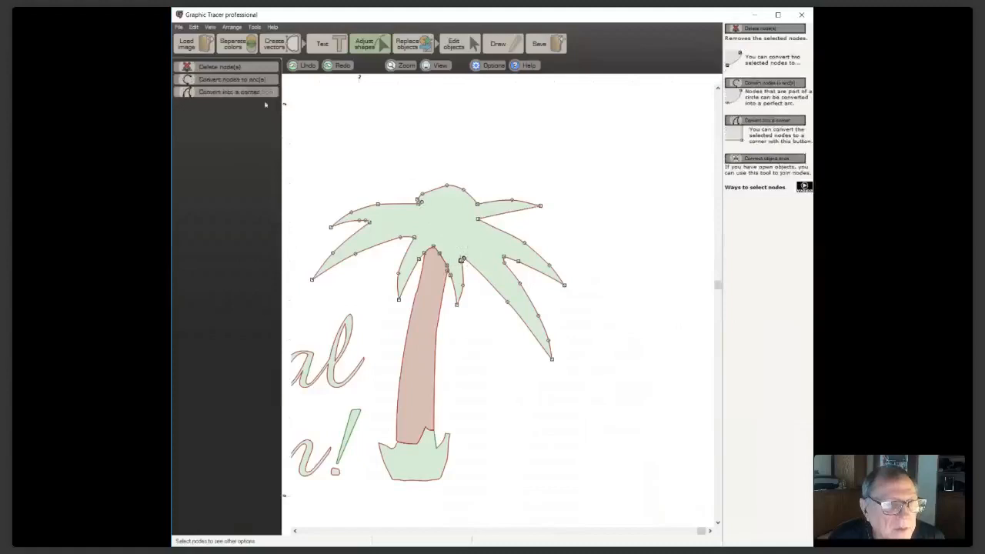
{"action": "left_click_drag", "start_coordinate": [385, 214], "coordinate": [353, 236]}
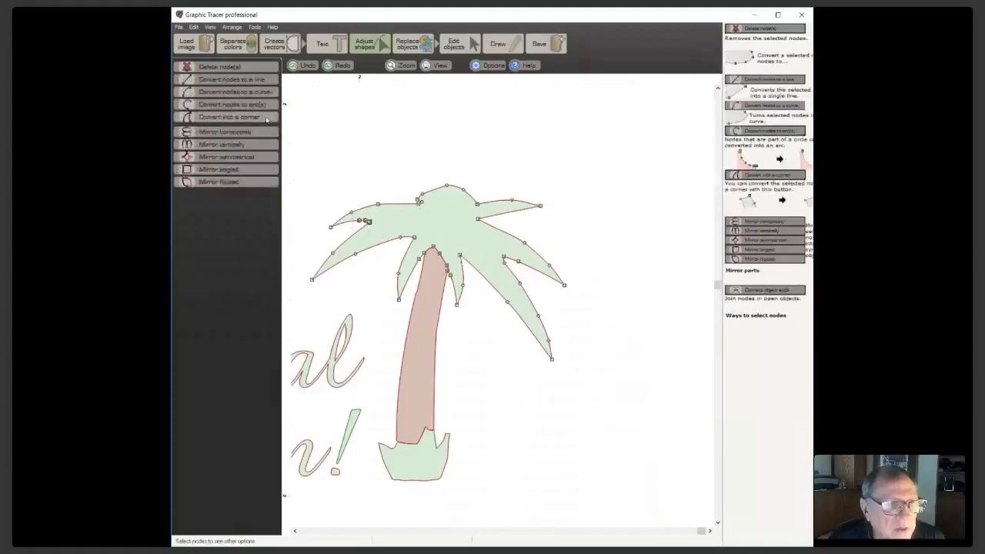
{"action": "left_click", "coordinate": [392, 128]}
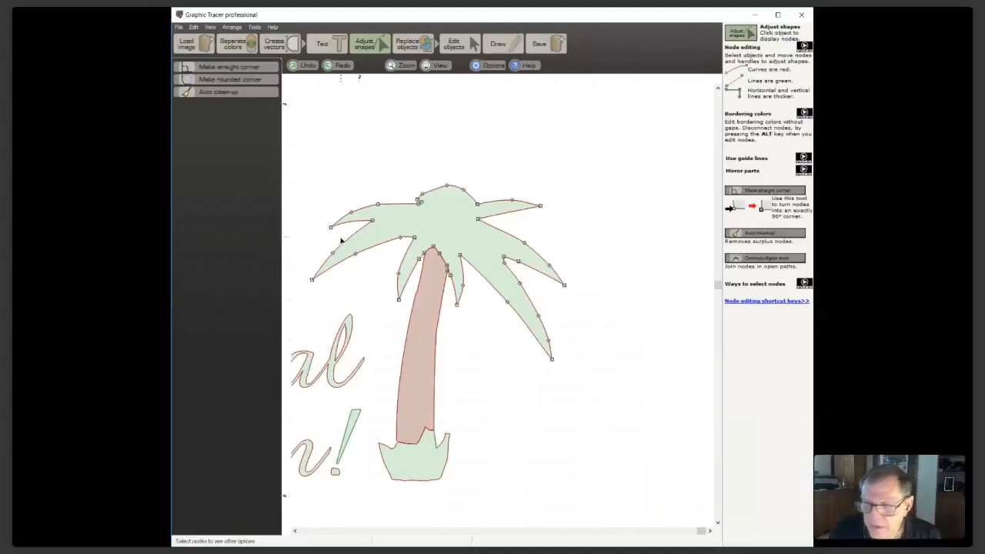
Show the whole Tropical Dream logo with its solid fills to review the finished vectors
{"action": "key", "text": "F4"}
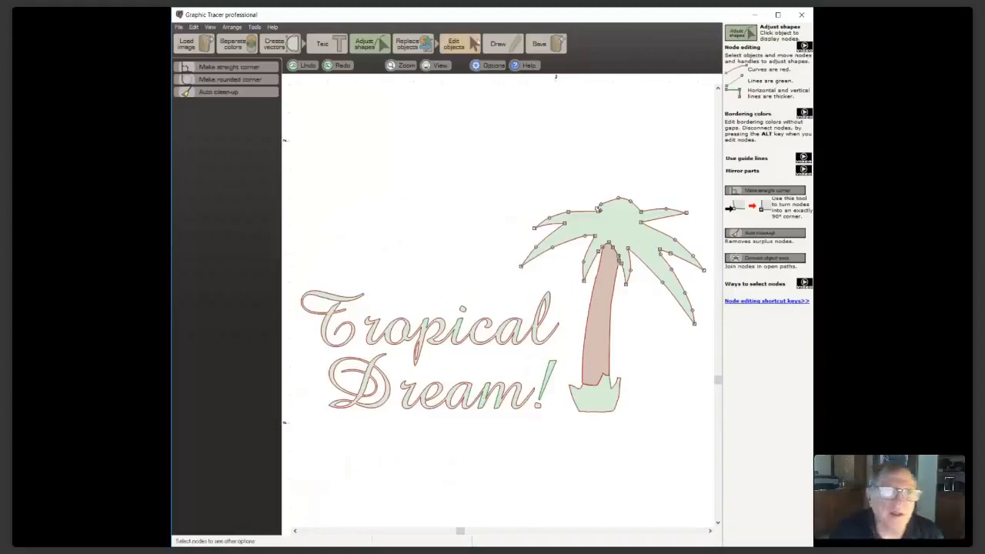
{"action": "left_click", "coordinate": [465, 48]}
{"action": "left_click", "coordinate": [456, 176]}
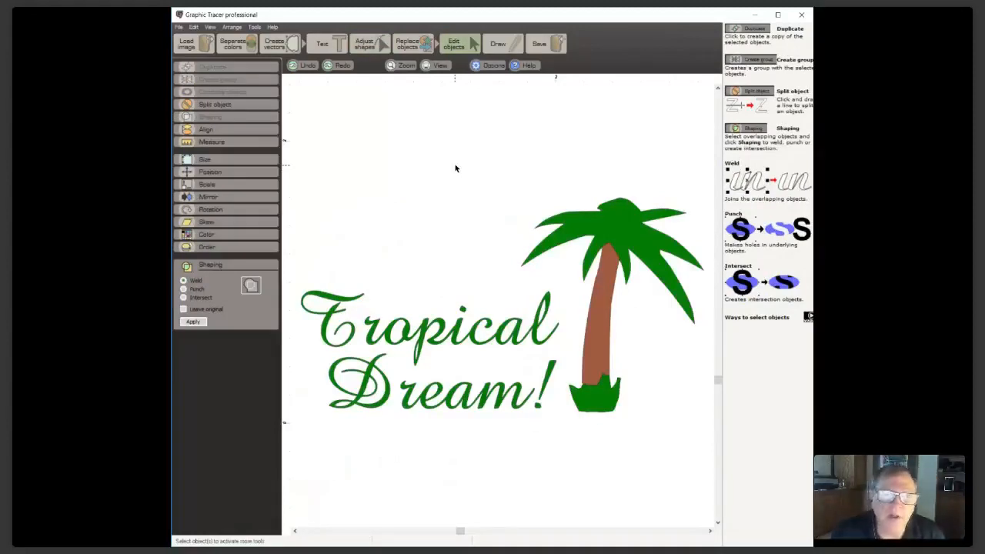
Open the Graphic Tracer Power Tool bitmap as the next image, discarding the unsaved changes to the palm logo
{"action": "left_click", "coordinate": [187, 43]}
{"action": "left_click", "coordinate": [210, 80]}
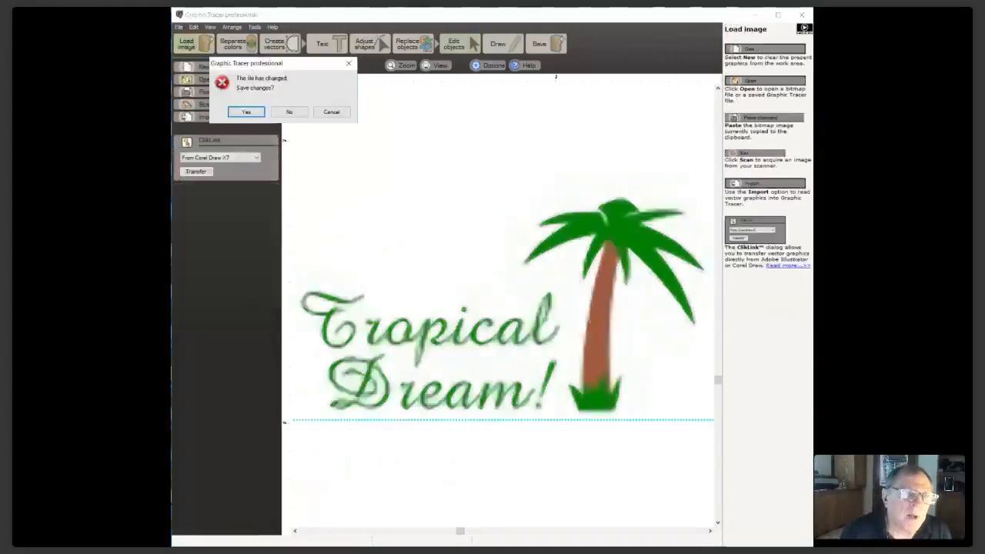
{"action": "left_click", "coordinate": [289, 112]}
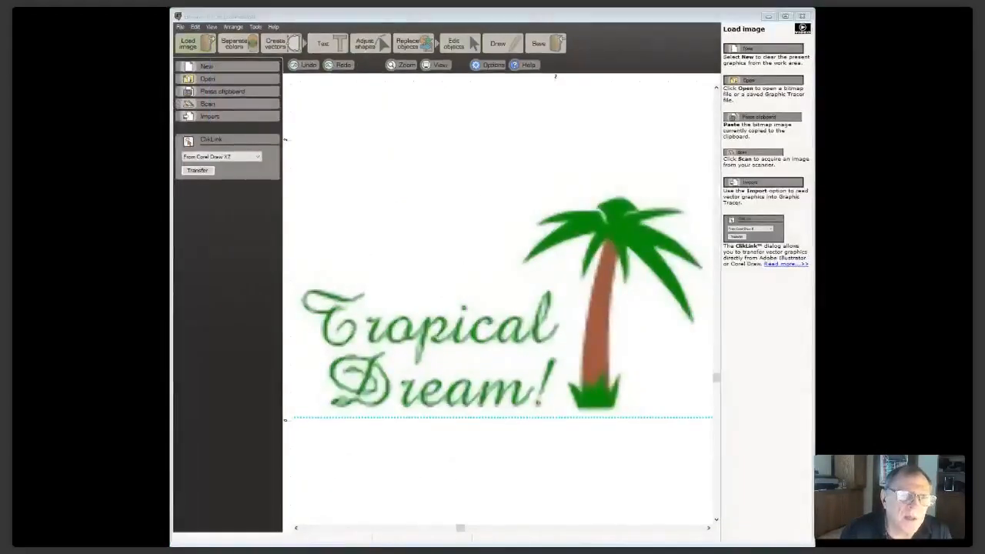
{"action": "double_click", "coordinate": [490, 305]}
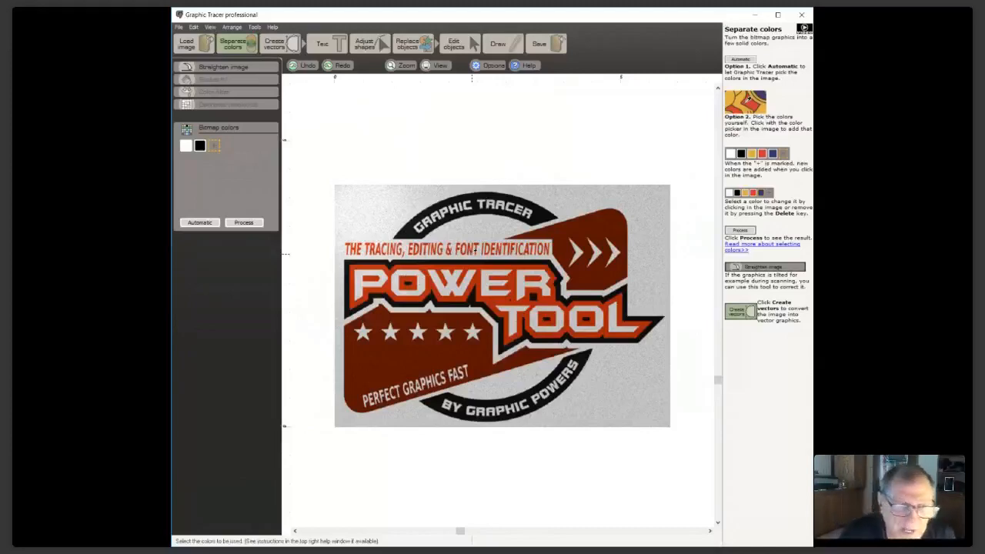
Pick the bitmap colors automatically, add the lettering's orange-red, remove the extra grey, and resample white from the light background
{"action": "left_click", "coordinate": [208, 223]}
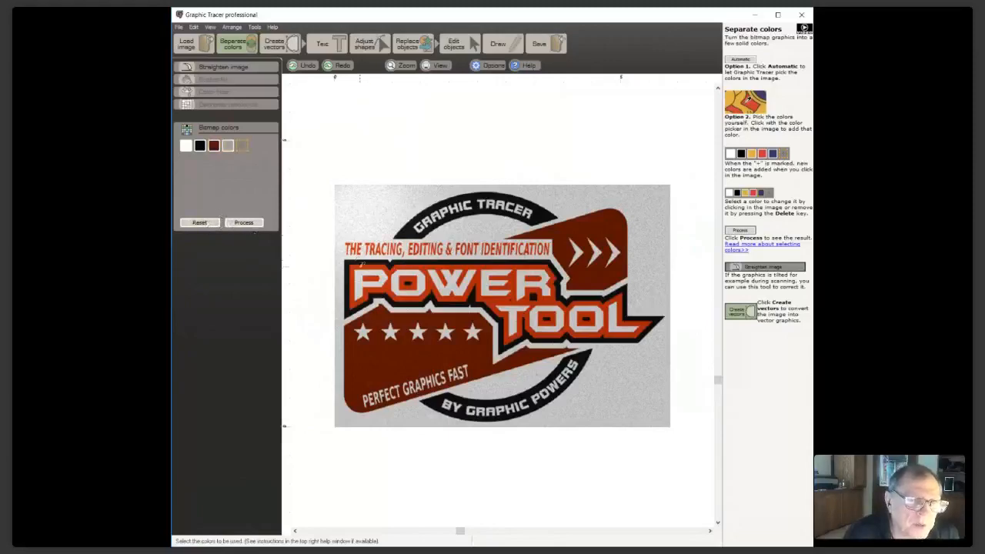
{"action": "left_click", "coordinate": [354, 267]}
{"action": "key", "text": "Delete"}
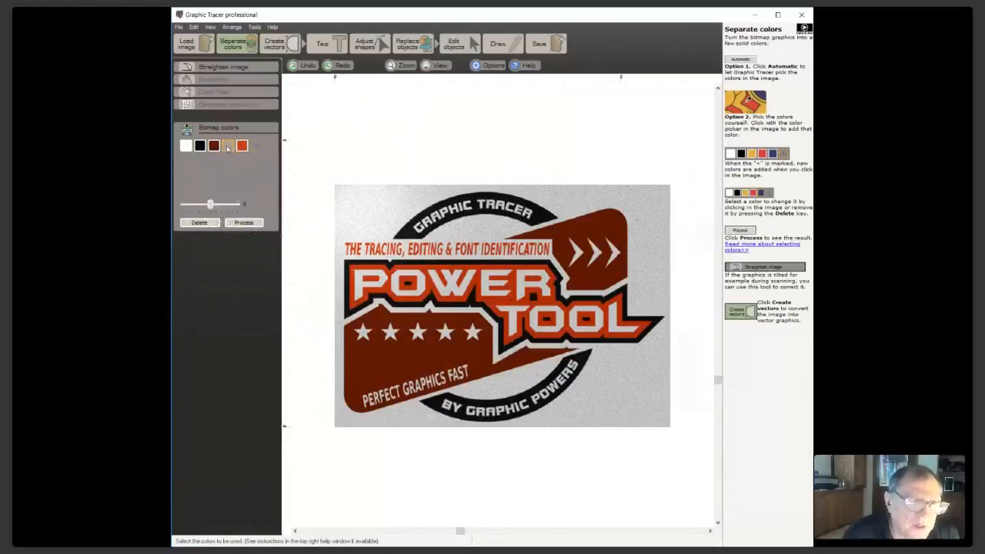
{"action": "left_click", "coordinate": [186, 146]}
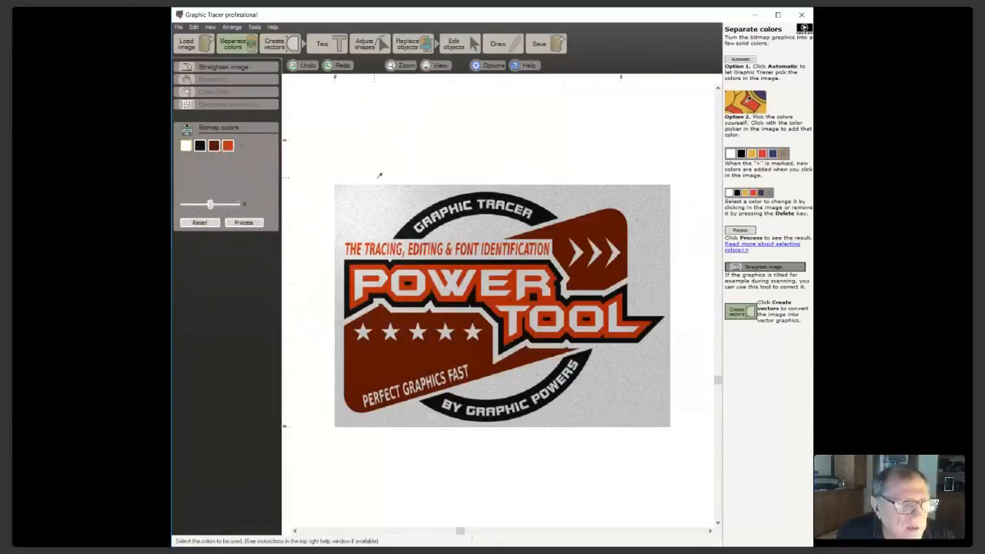
{"action": "left_click", "coordinate": [462, 185]}
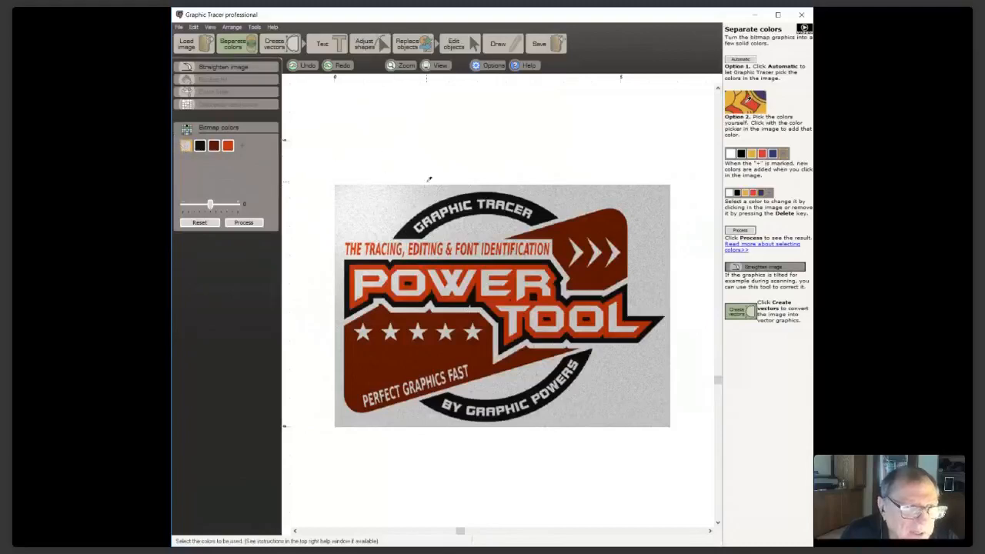
Process the color separation and convert the Power Tool image into vectors
{"action": "left_click", "coordinate": [257, 223]}
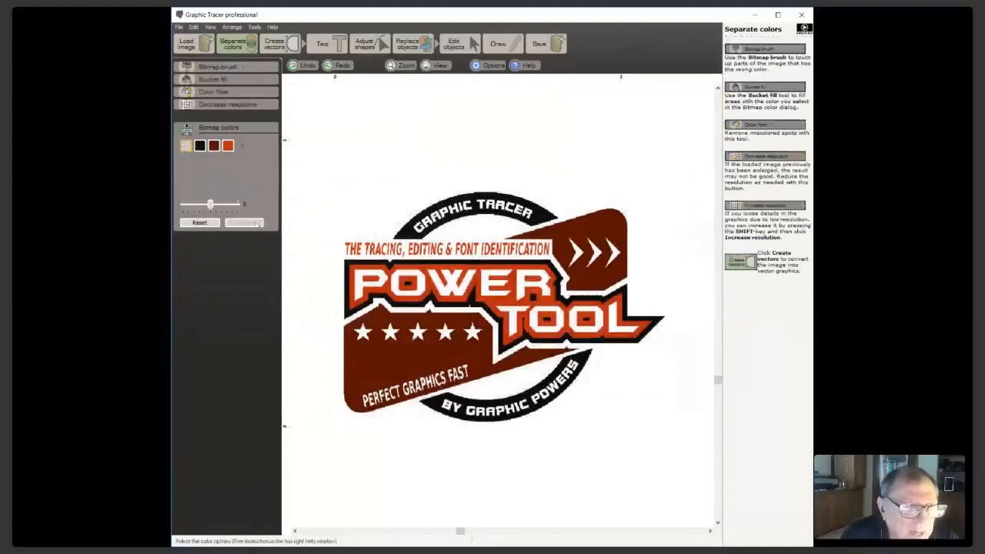
{"action": "left_click", "coordinate": [291, 43]}
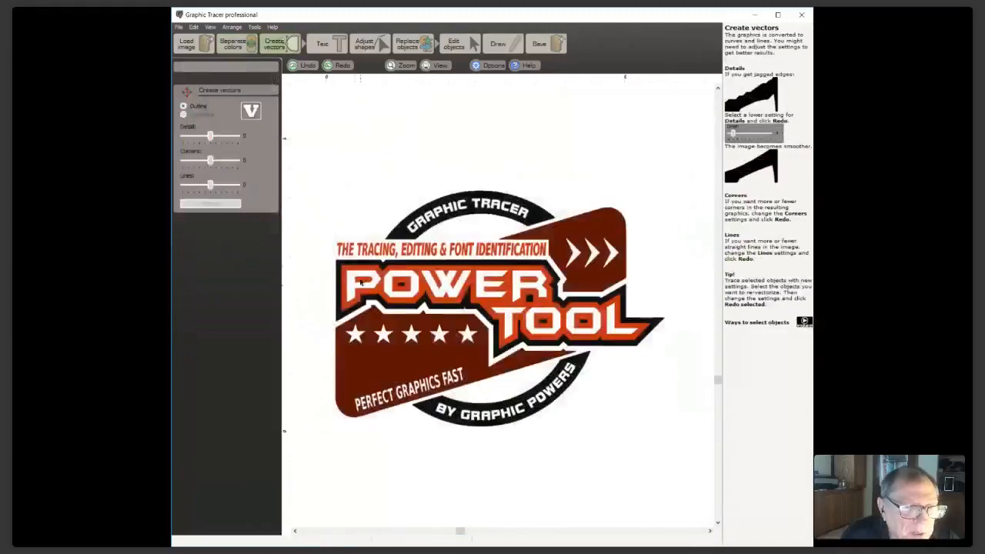
Make the first star in the row symmetrical by mirroring its left-half nodes horizontally
{"action": "scroll", "coordinate": [355, 334], "scroll_direction": "up", "scroll_amount": 5}
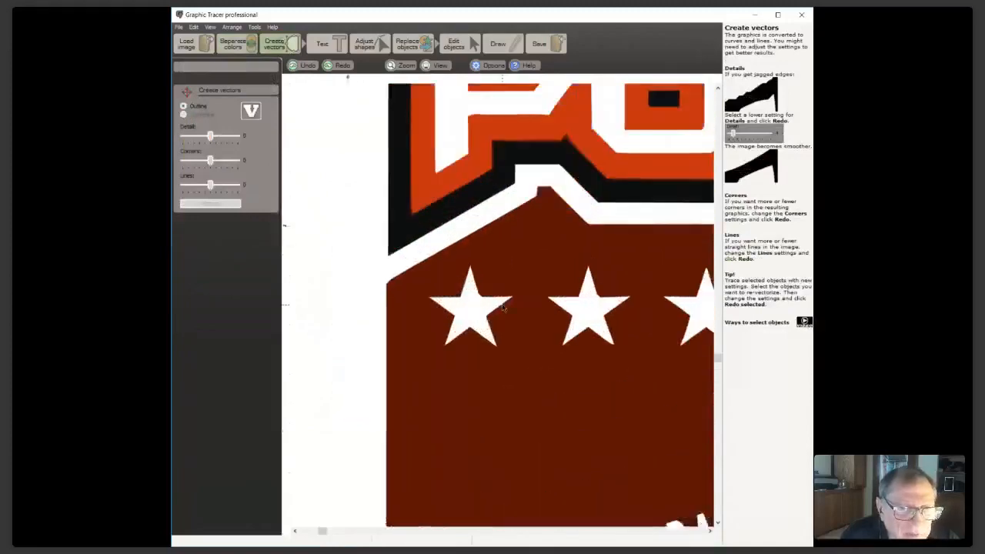
{"action": "left_click", "coordinate": [480, 297]}
{"action": "left_click", "coordinate": [371, 44]}
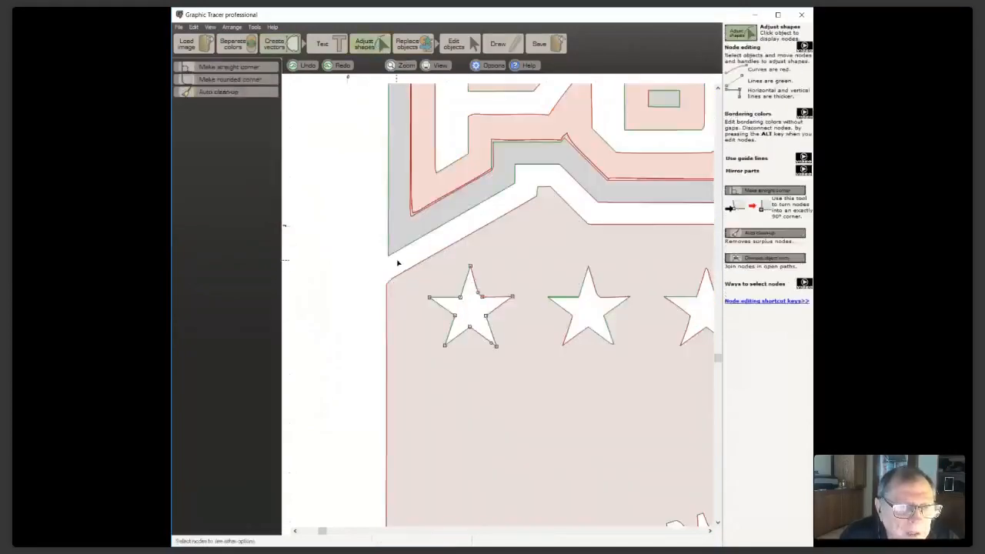
{"action": "left_click_drag", "start_coordinate": [416, 247], "coordinate": [476, 367]}
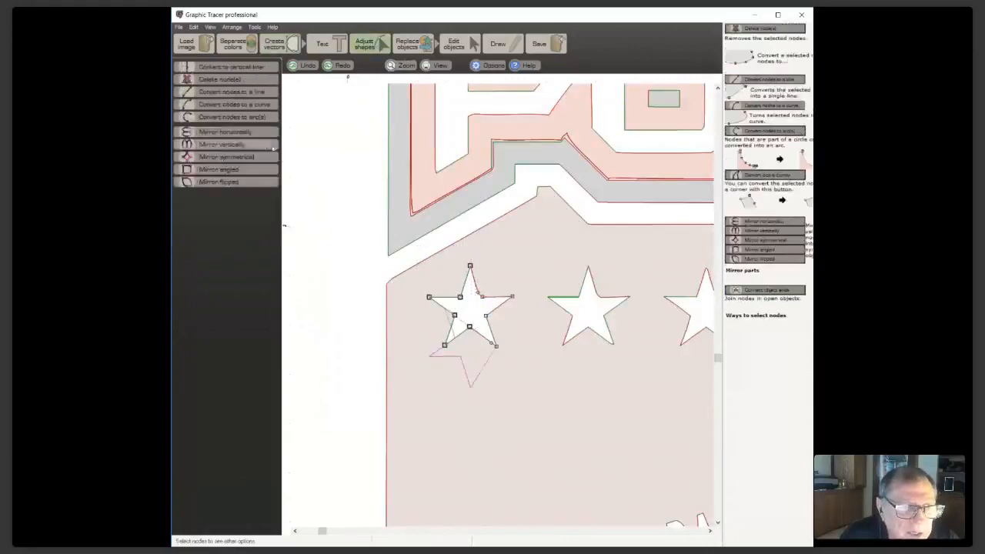
{"action": "left_click", "coordinate": [252, 131]}
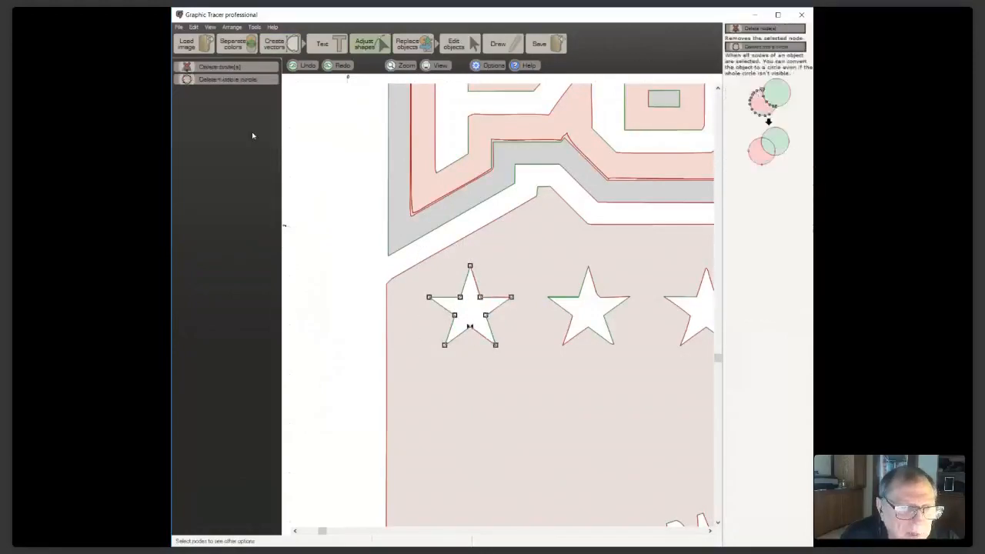
Delete the surplus node at the first star's bottom inner notch
{"action": "left_click", "coordinate": [444, 321]}
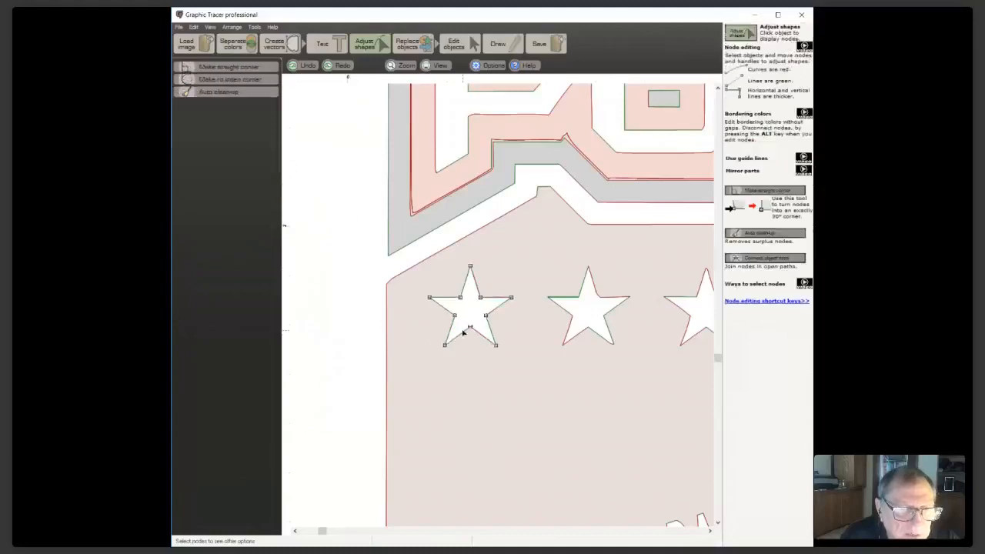
{"action": "left_click", "coordinate": [471, 327]}
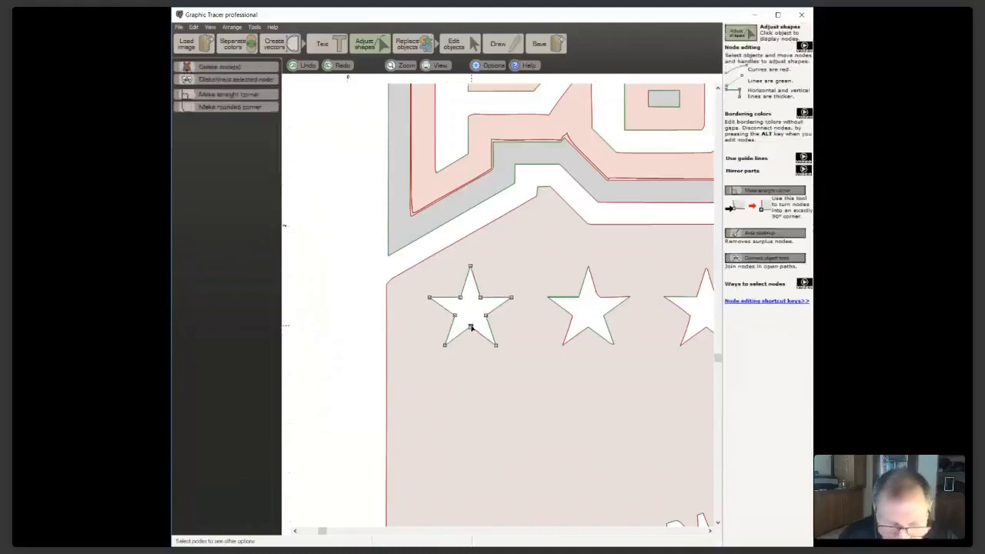
{"action": "key", "text": "Delete"}
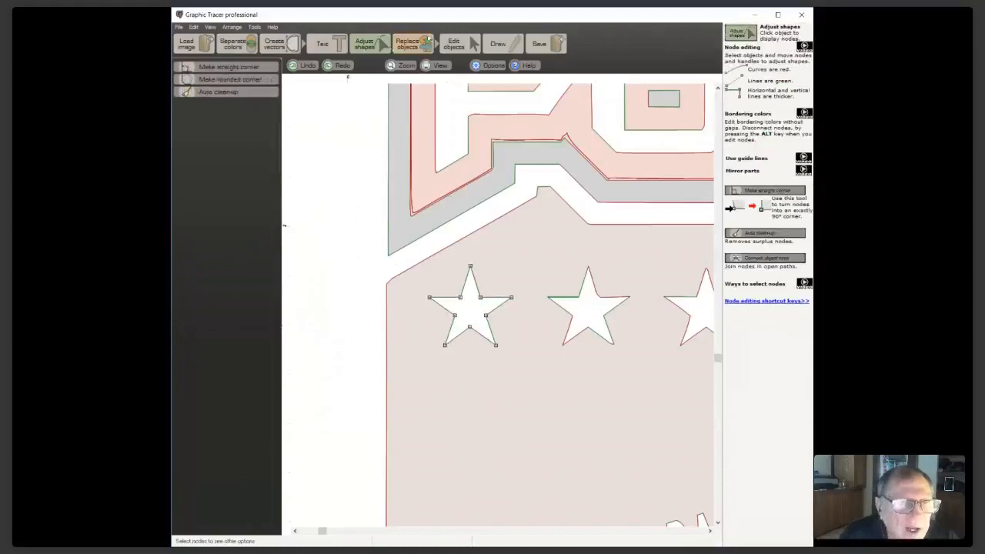
Copy the corrected first star's shape onto the other four stars in the row
{"action": "left_click", "coordinate": [455, 44]}
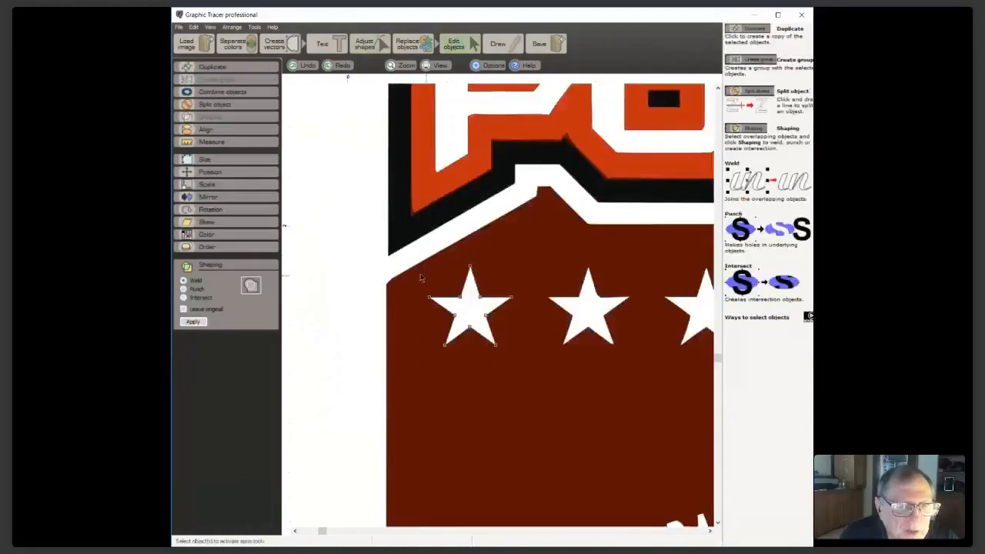
{"action": "left_click", "coordinate": [455, 301]}
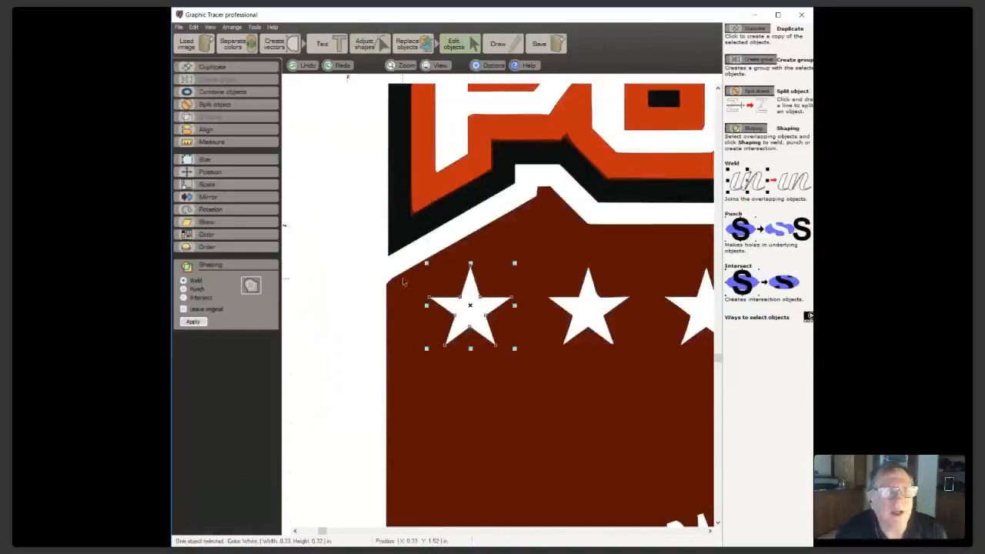
{"action": "left_click", "coordinate": [408, 44]}
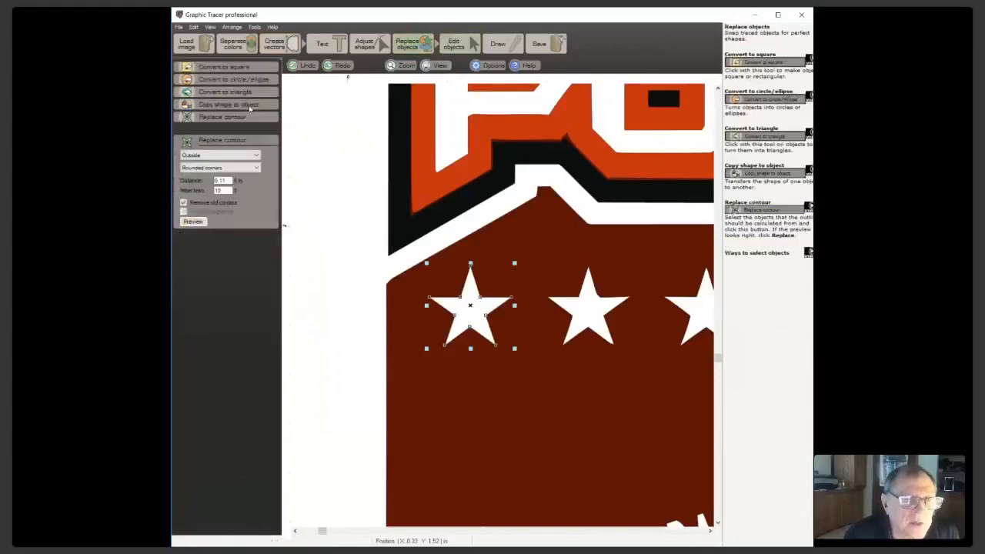
{"action": "left_click", "coordinate": [250, 108]}
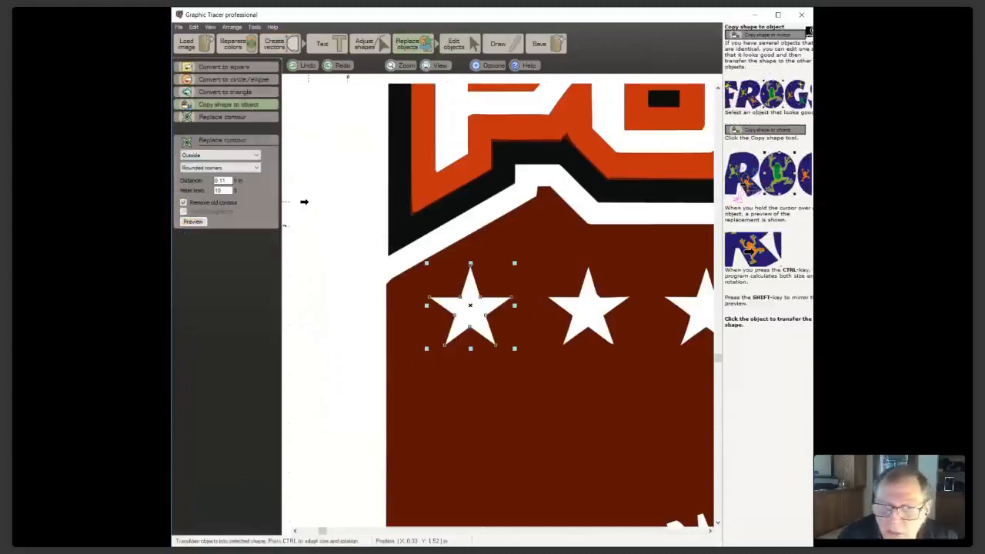
{"action": "scroll", "coordinate": [305, 199], "scroll_direction": "down", "scroll_amount": 2}
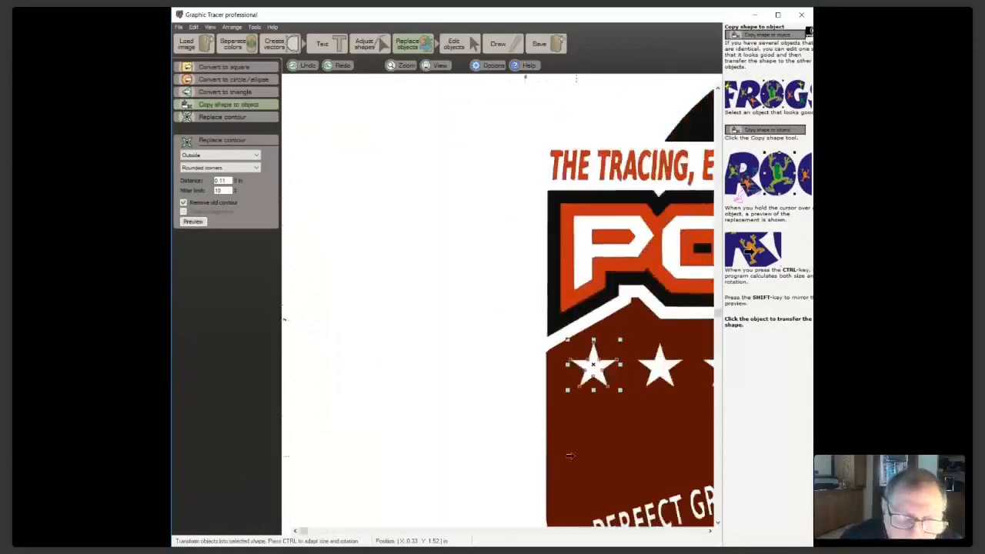
{"action": "scroll", "coordinate": [616, 429], "scroll_direction": "down", "scroll_amount": 3}
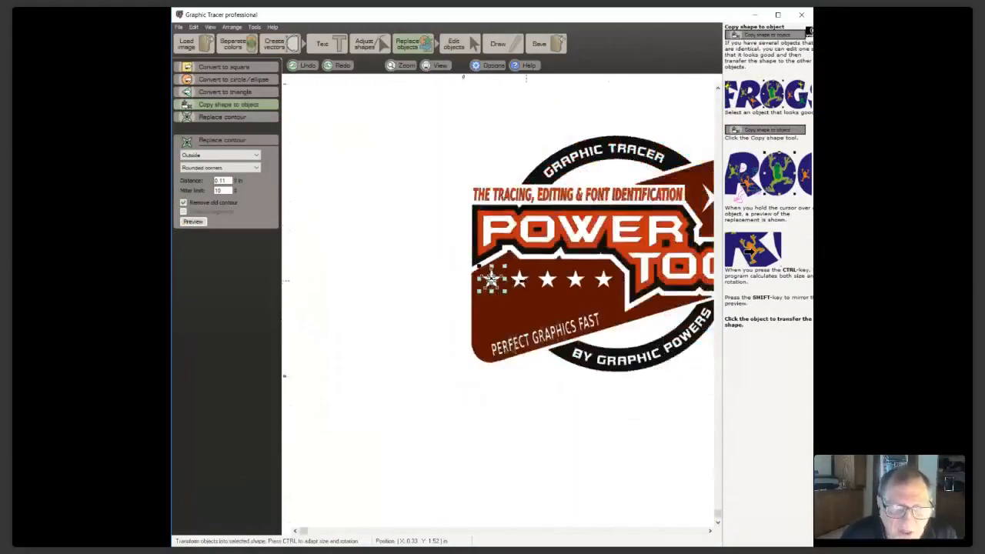
{"action": "scroll", "coordinate": [524, 281], "scroll_direction": "up", "scroll_amount": 3}
{"action": "scroll", "coordinate": [498, 304], "scroll_direction": "up", "scroll_amount": 1}
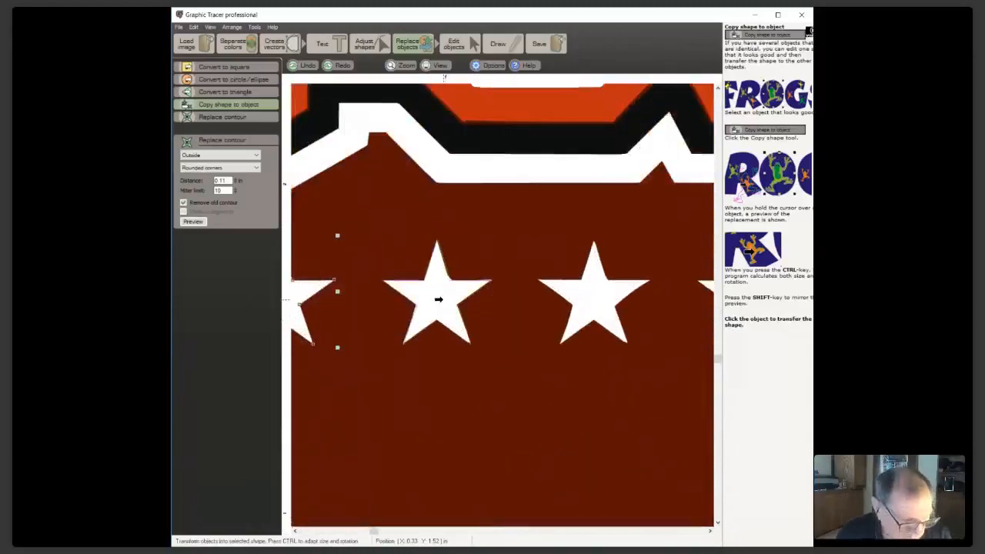
{"action": "mouse_move", "coordinate": [439, 300]}
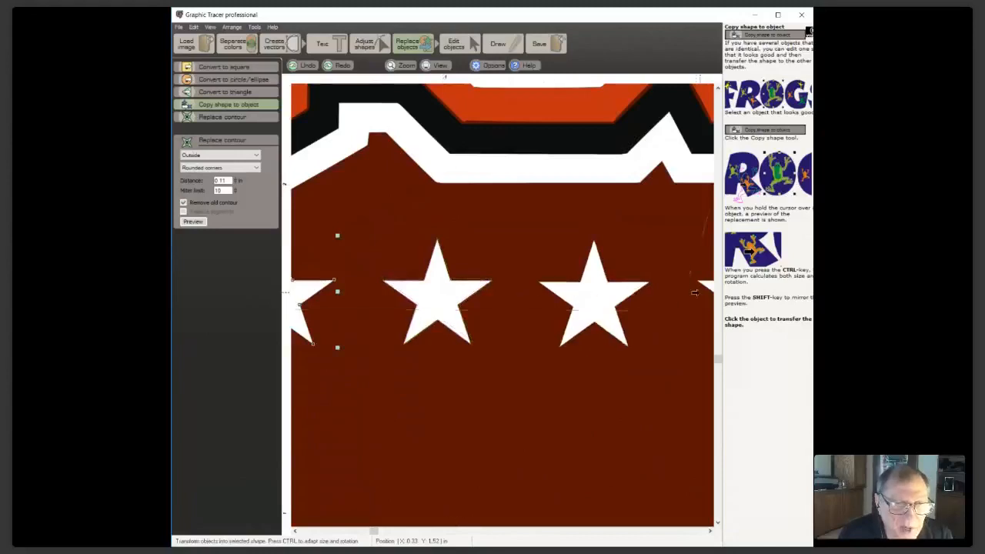
{"action": "scroll", "coordinate": [695, 293], "scroll_direction": "down", "scroll_amount": 2}
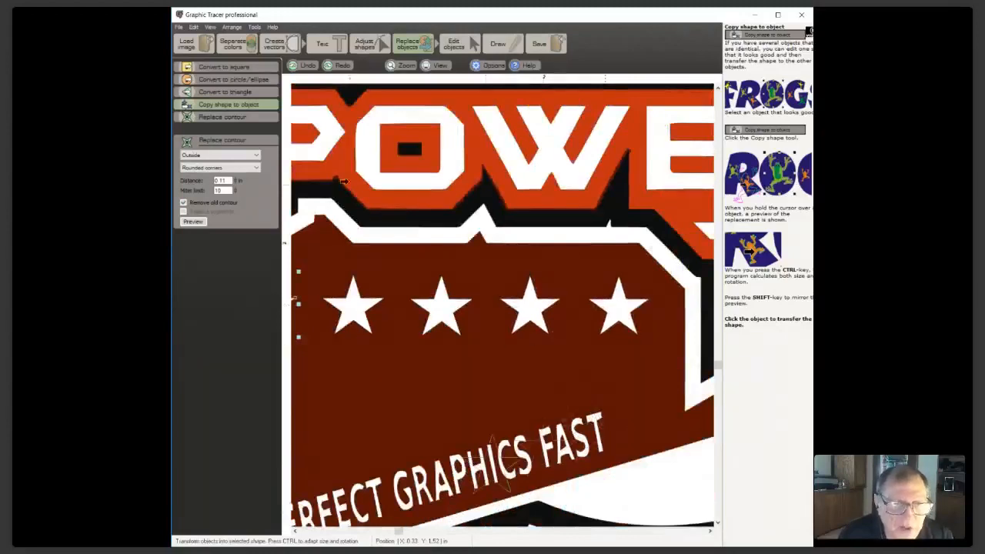
Inspect the fourth star's nodes and copy its shape at original size onto the three white chevrons in the upper brown panel
{"action": "left_click", "coordinate": [367, 44]}
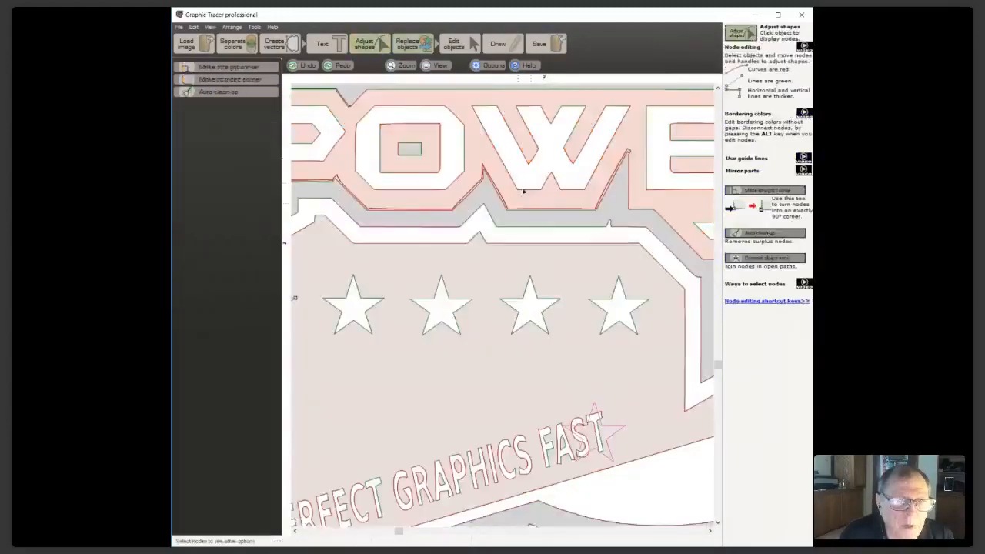
{"action": "left_click", "coordinate": [536, 294]}
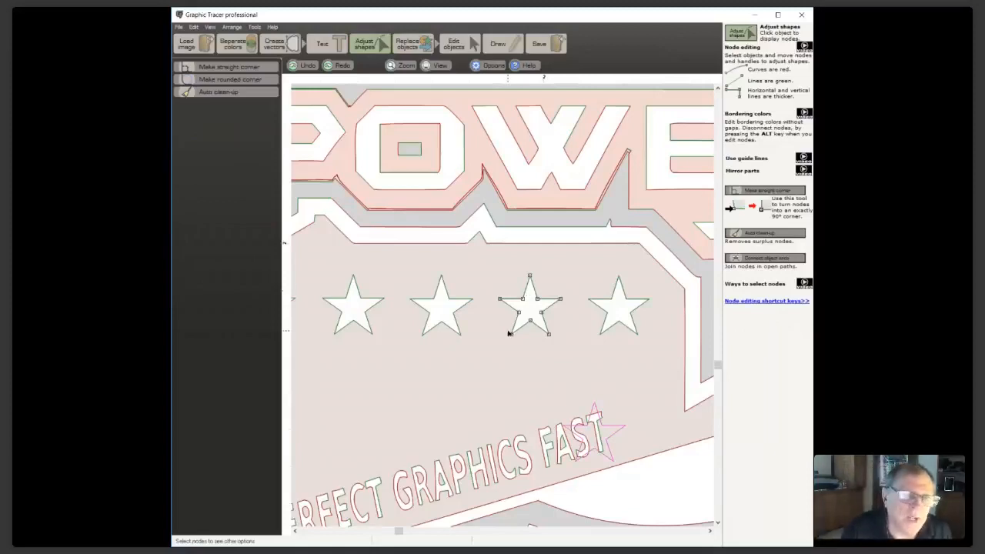
{"action": "scroll", "coordinate": [509, 333], "scroll_direction": "down", "scroll_amount": 5}
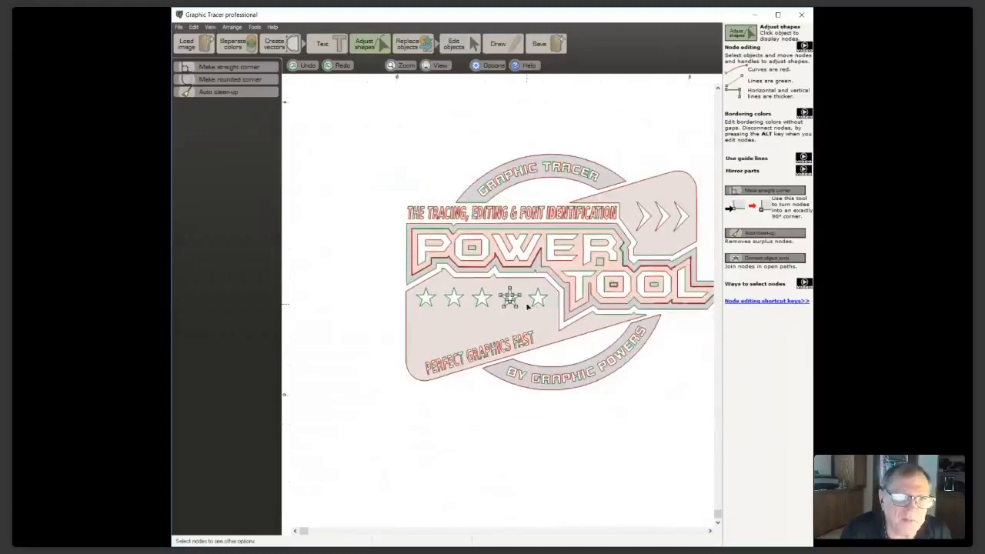
{"action": "left_click", "coordinate": [407, 43]}
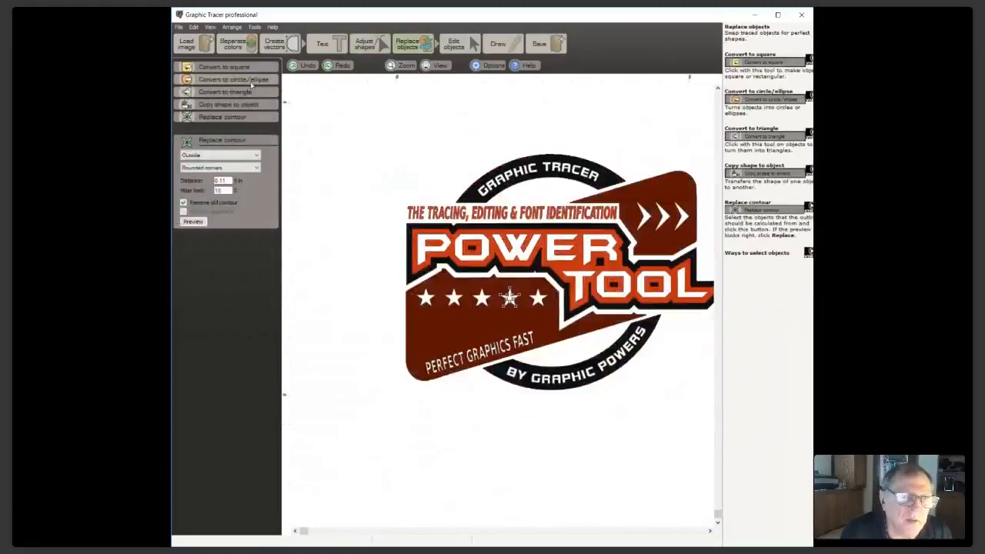
{"action": "left_click", "coordinate": [228, 103]}
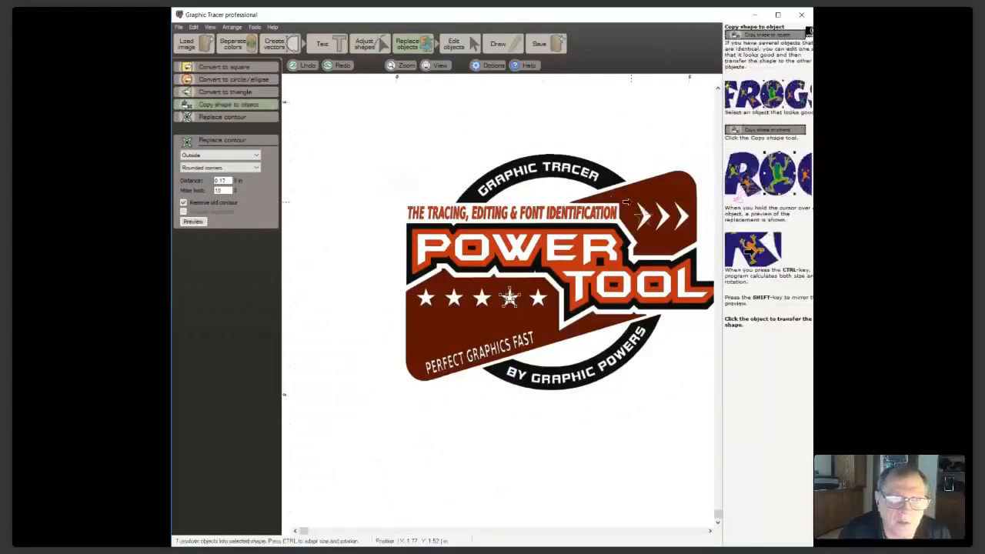
{"action": "left_click", "coordinate": [641, 213]}
{"action": "left_click", "coordinate": [662, 218]}
{"action": "left_click", "coordinate": [680, 217]}
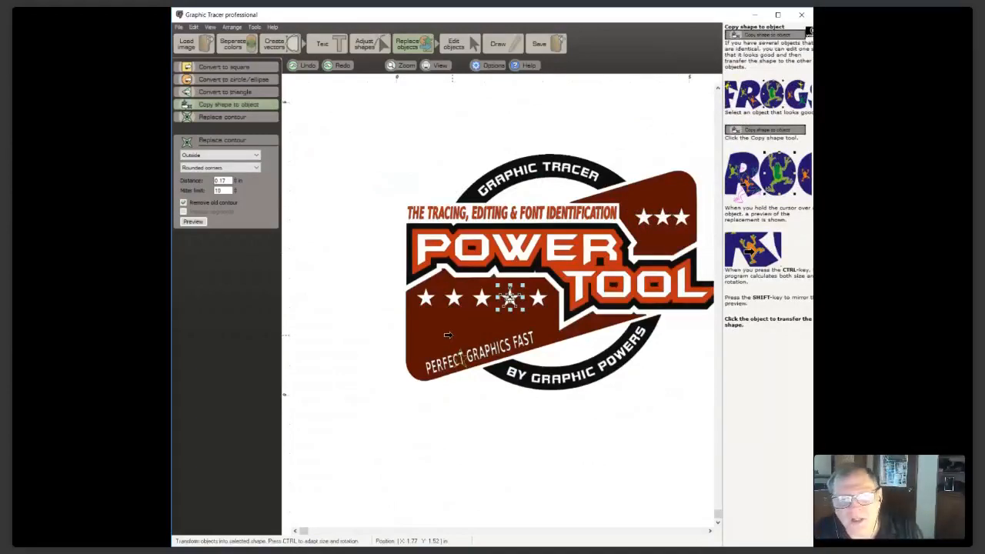
Undo the three star replacements on the chevrons
{"action": "left_click", "coordinate": [313, 67]}
{"action": "left_click", "coordinate": [313, 67]}
{"action": "left_click", "coordinate": [312, 67]}
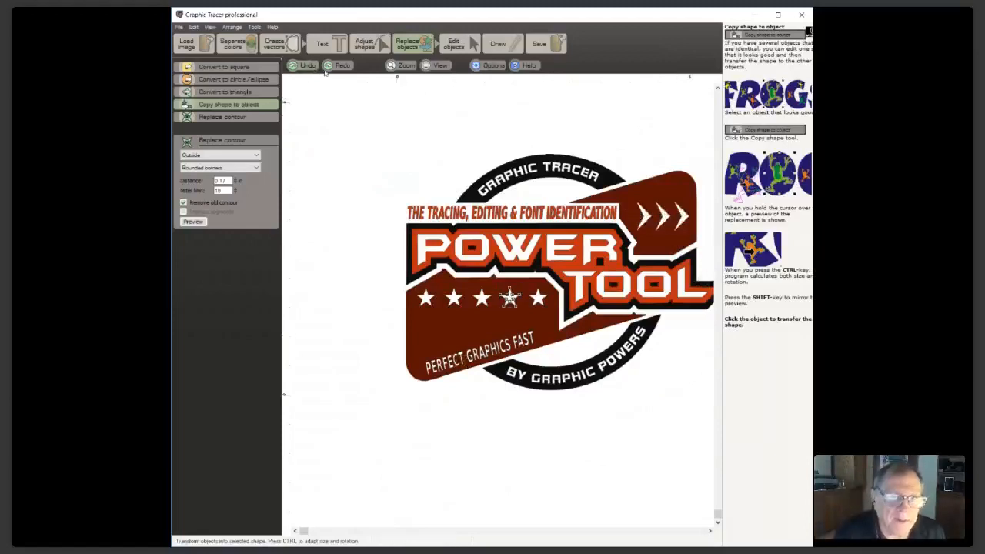
Copy the selected star's shape onto the three chevrons again, adapting it to each chevron's size
{"action": "left_click", "coordinate": [680, 216]}
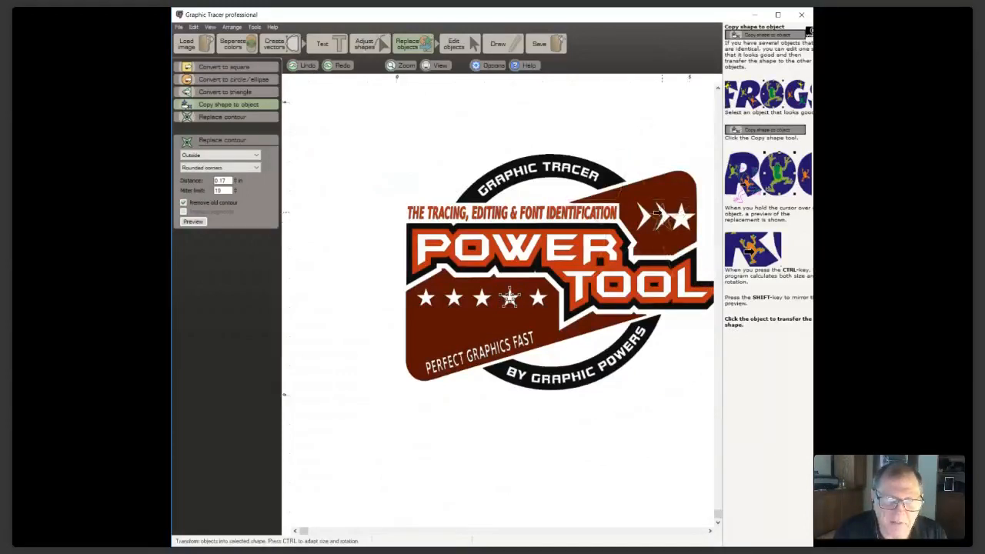
{"action": "left_click", "coordinate": [659, 214]}
{"action": "left_click", "coordinate": [640, 216]}
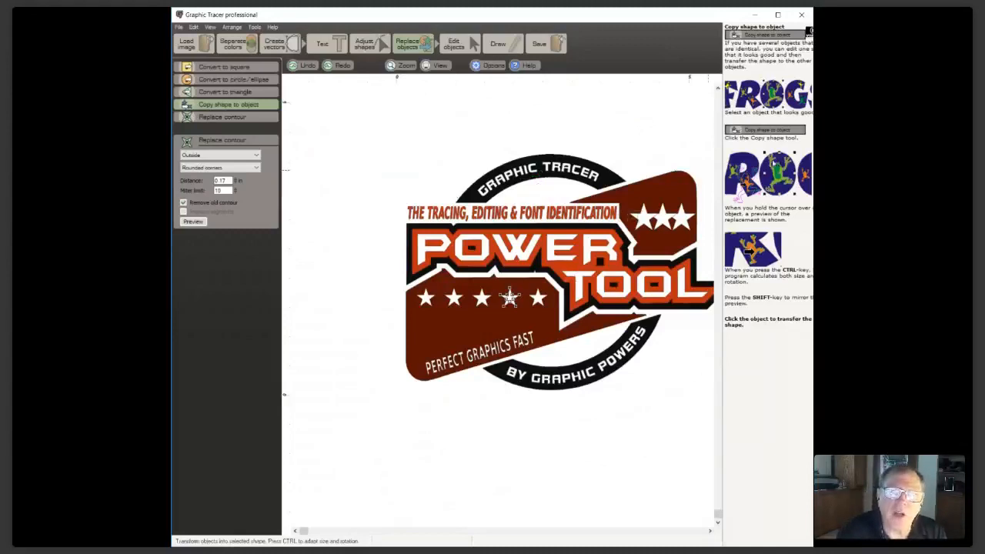
{"action": "left_click", "coordinate": [457, 43]}
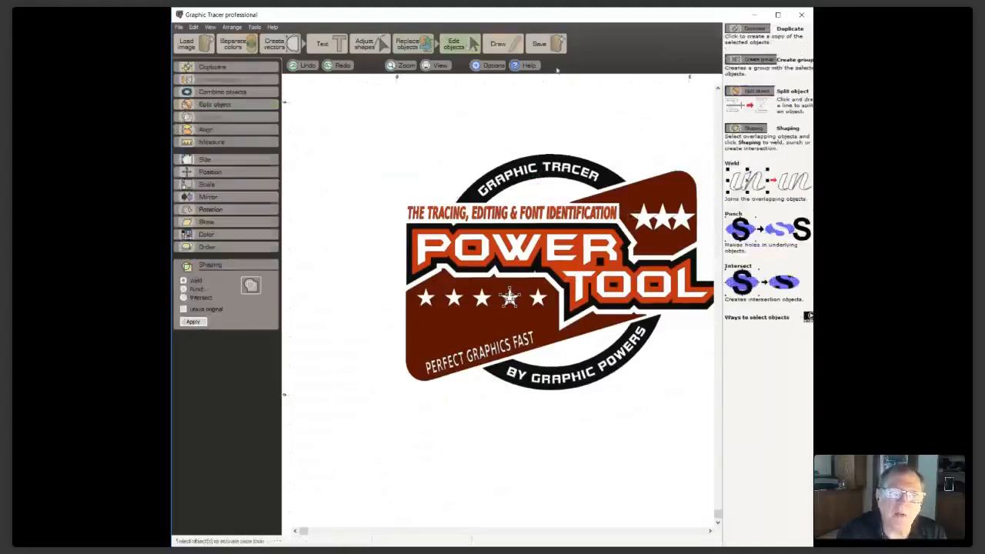
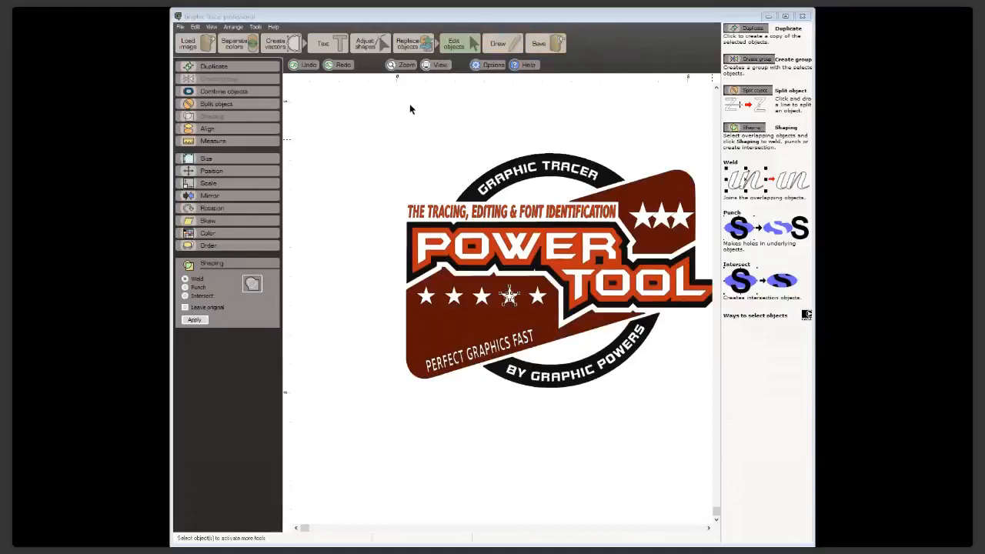
Open the save and export options for the Power Tool logo
{"action": "left_click", "coordinate": [548, 46]}
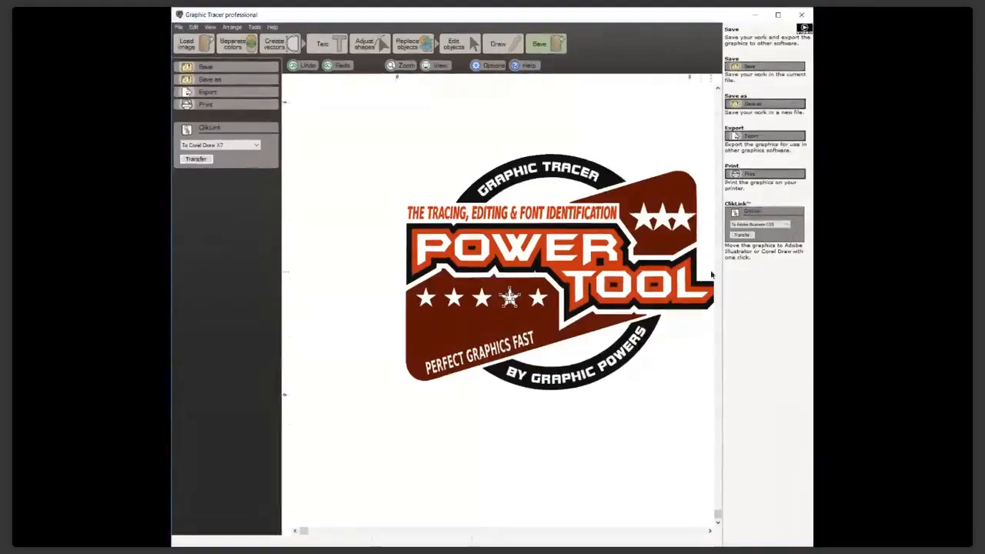
{"action": "left_click", "coordinate": [710, 532]}
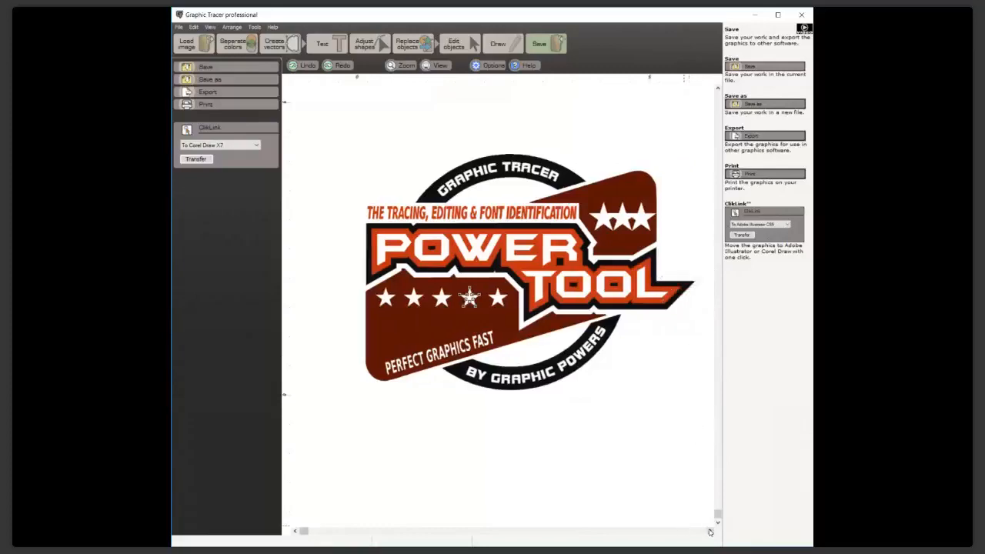